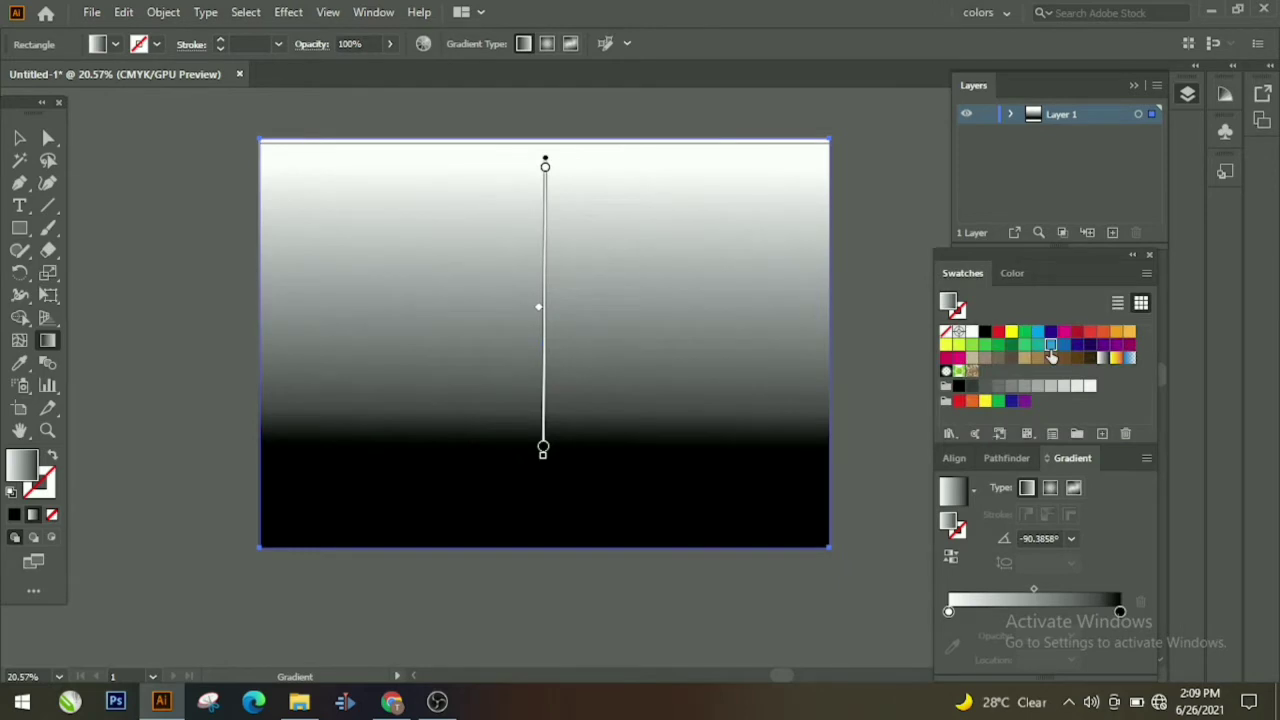
# Step: Replace the black gradient stop with a blue one, giving a blue-to-white gradient
pyautogui.click(1050, 346)
pyautogui.moveTo(1020, 608); pyautogui.dragTo(1120, 611)
pyautogui.click(1121, 611)
pyautogui.click(1140, 602)
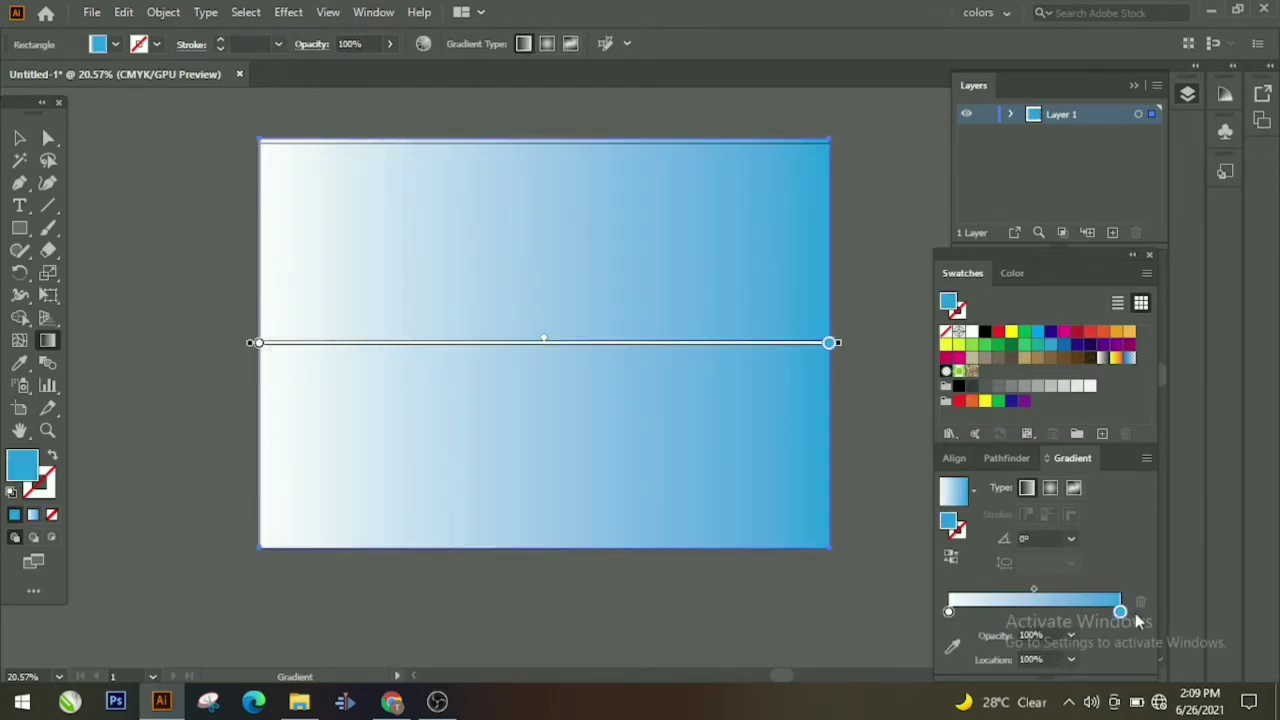
pyautogui.moveTo(562, 174); pyautogui.dragTo(553, 544)
# Step: Run the gradient vertically: pale blue at top, blue middle band, white at bottom
pyautogui.moveTo(569, 132); pyautogui.dragTo(568, 561)
pyautogui.moveTo(949, 612)
pyautogui.mouseDown()
pyautogui.moveTo(1071, 611)
pyautogui.moveTo(969, 610)
pyautogui.mouseUp()
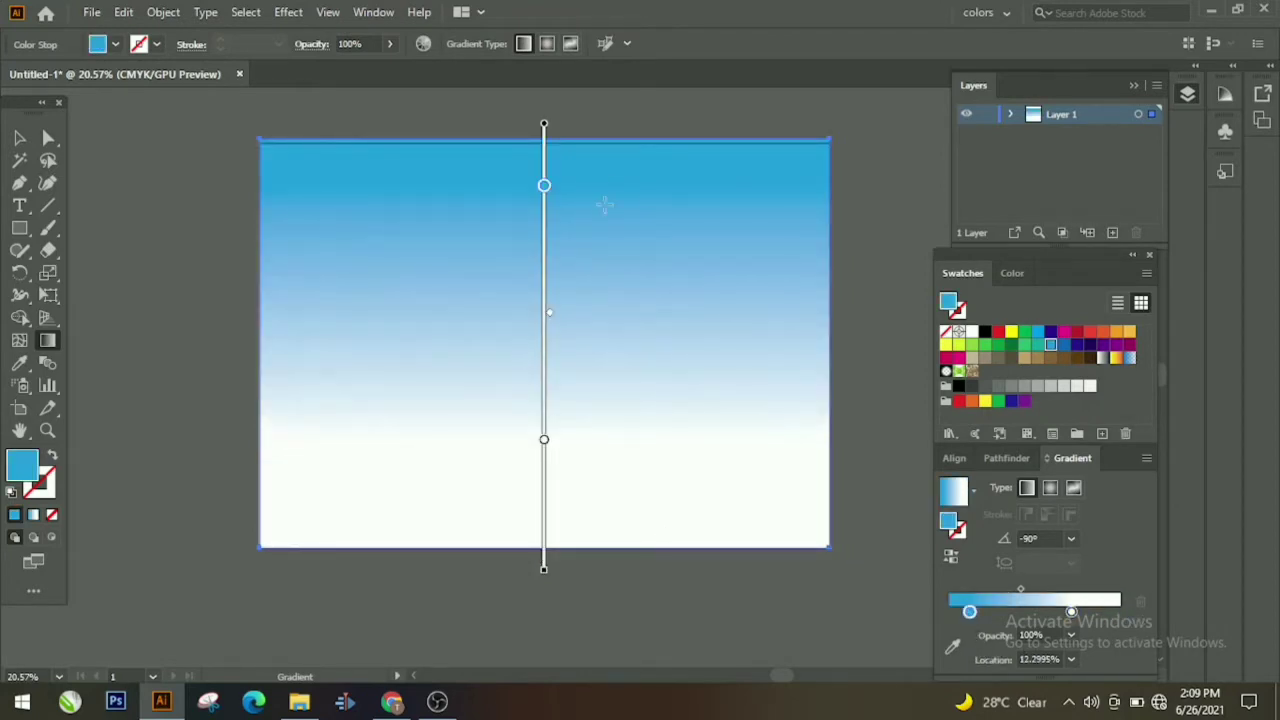
pyautogui.moveTo(603, 135); pyautogui.dragTo(625, 262)
pyautogui.moveTo(970, 613)
pyautogui.mouseDown()
pyautogui.moveTo(1014, 615)
pyautogui.moveTo(976, 615)
pyautogui.mouseUp()
pyautogui.moveTo(474, 175)
pyautogui.mouseDown()
pyautogui.moveTo(515, 580)
pyautogui.moveTo(490, 617)
pyautogui.mouseUp()
pyautogui.moveTo(975, 620); pyautogui.dragTo(928, 624)
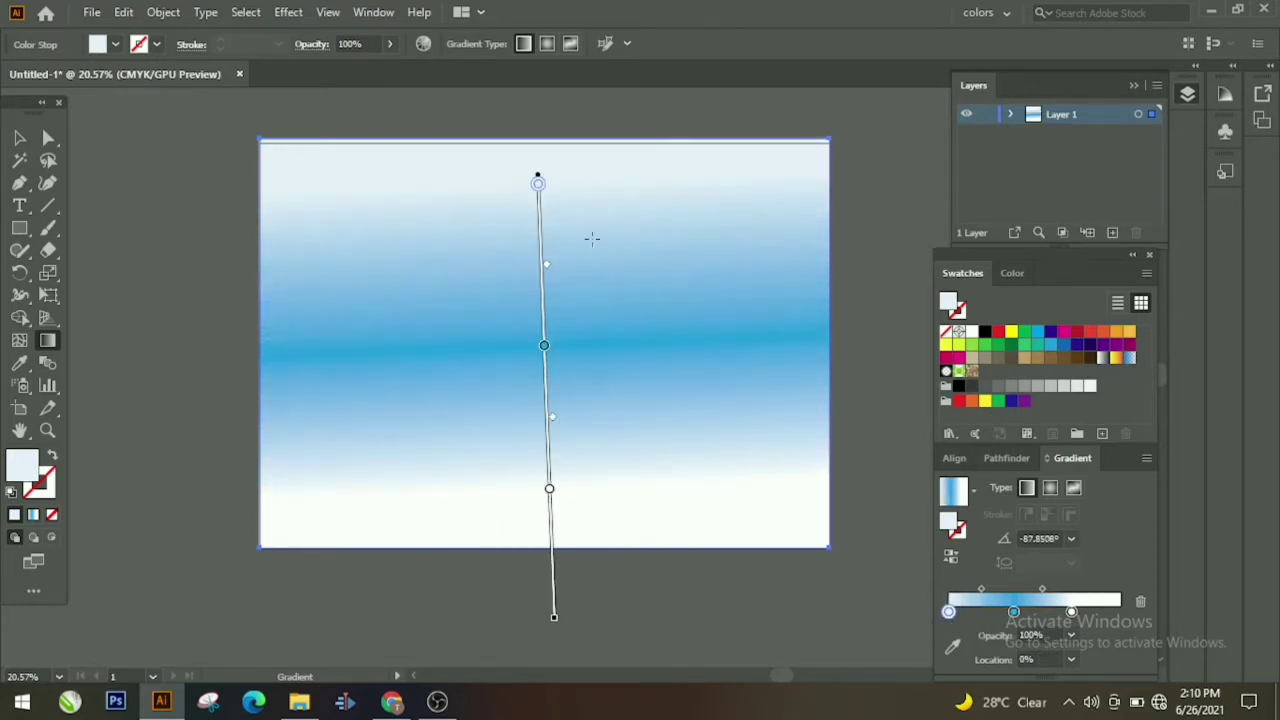
pyautogui.moveTo(599, 151); pyautogui.dragTo(604, 643)
pyautogui.click(20, 138)
pyautogui.click(108, 194)
pyautogui.click(320, 162)
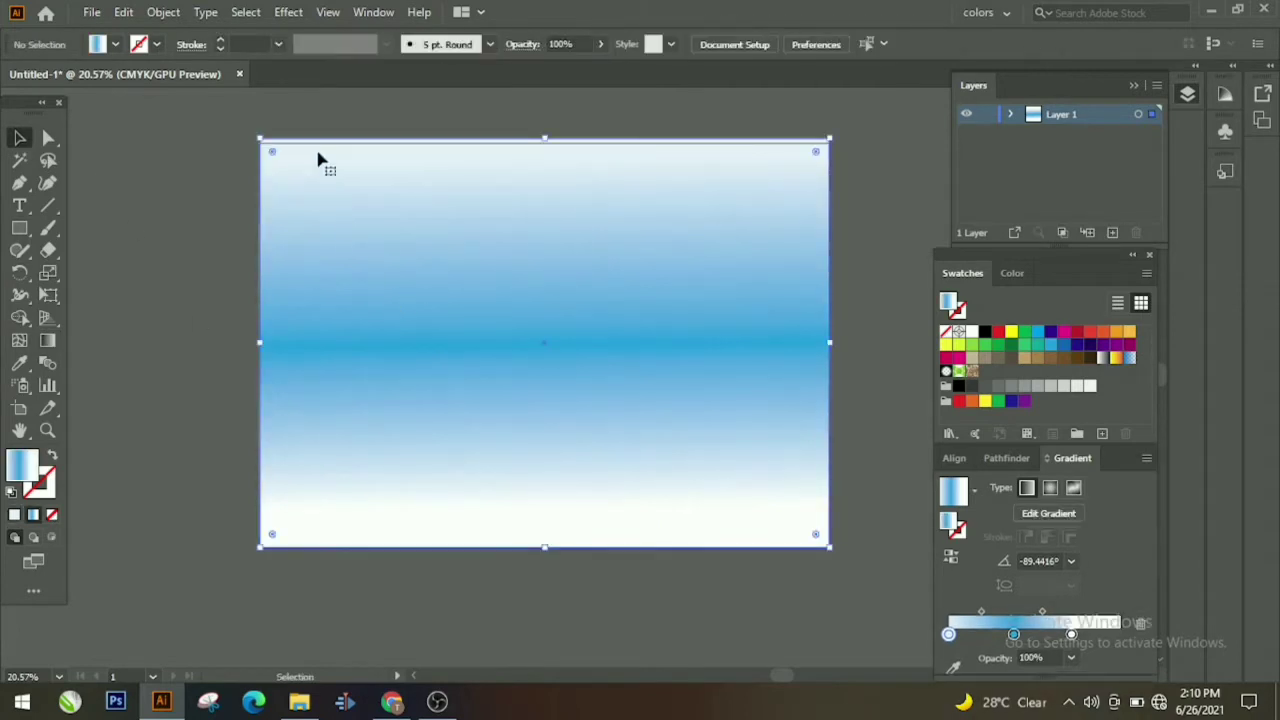
# Step: Lock the sky rectangle with Object > Lock > Selection
pyautogui.click(165, 12)
pyautogui.moveTo(392, 145)
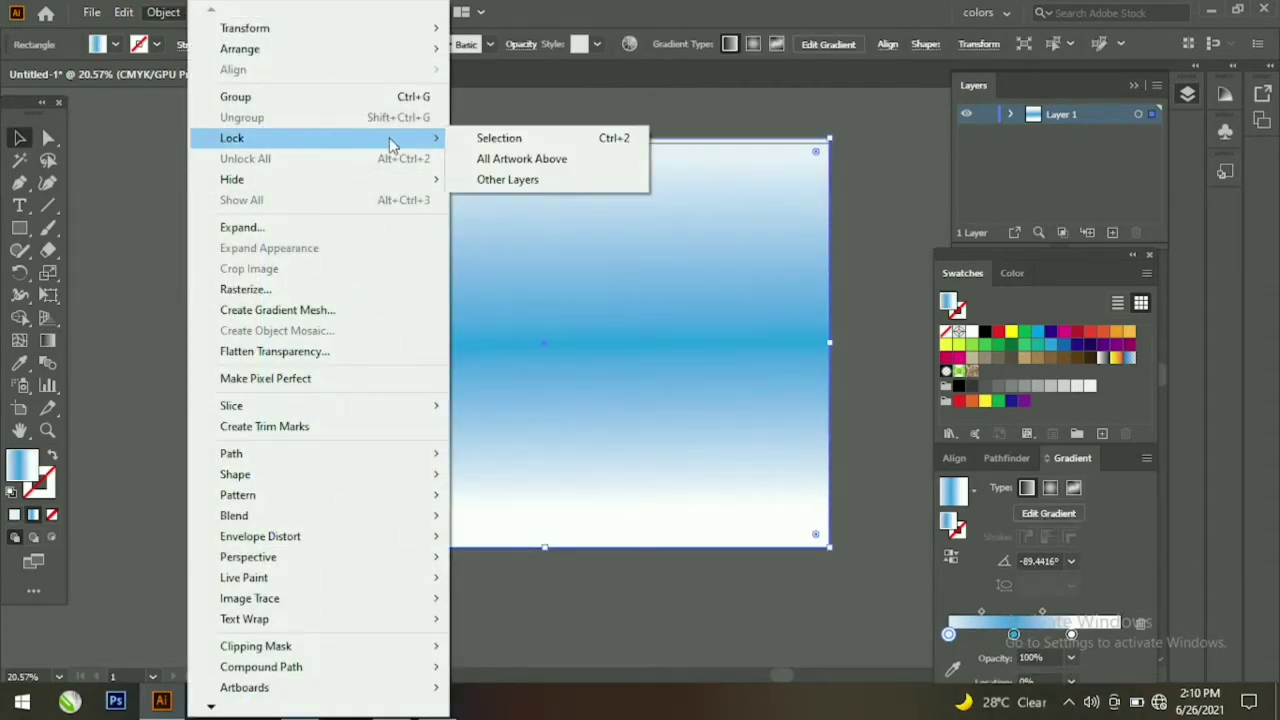
pyautogui.click(500, 138)
# Step: Draw a very light grey ground rectangle over the artboard's lower half
pyautogui.moveTo(436, 365); pyautogui.dragTo(592, 361)
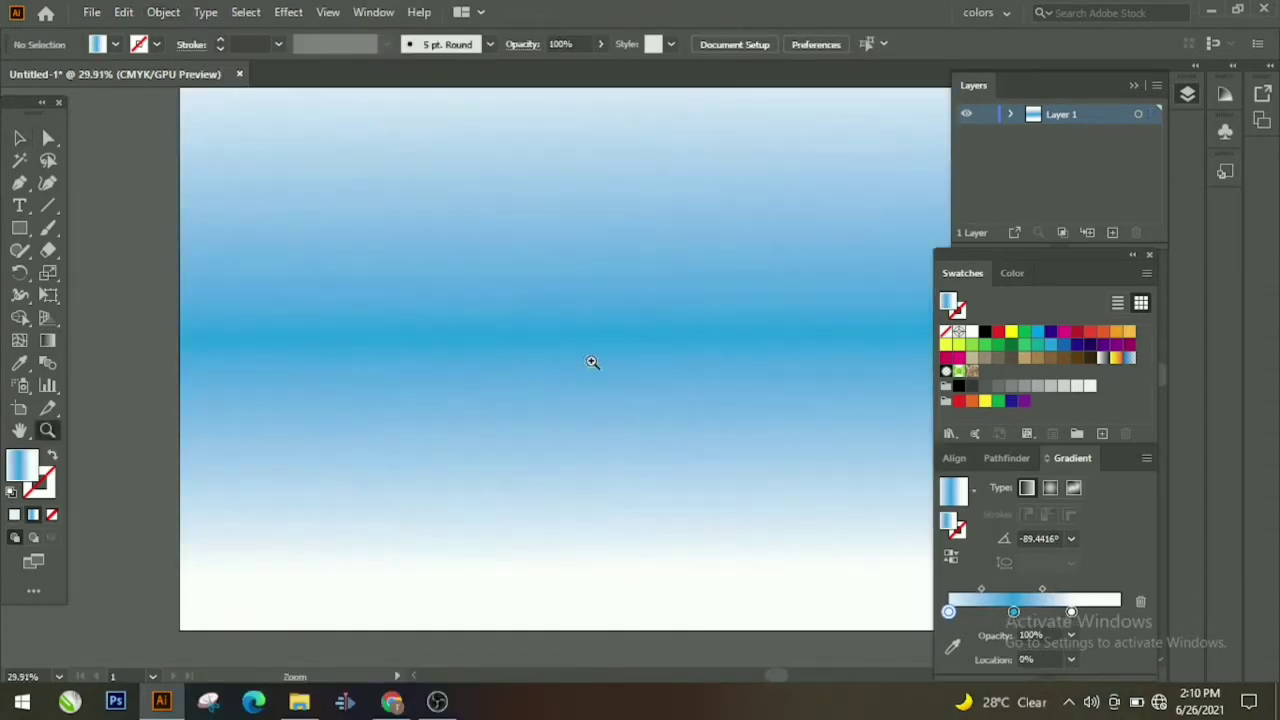
pyautogui.moveTo(527, 298); pyautogui.dragTo(439, 273)
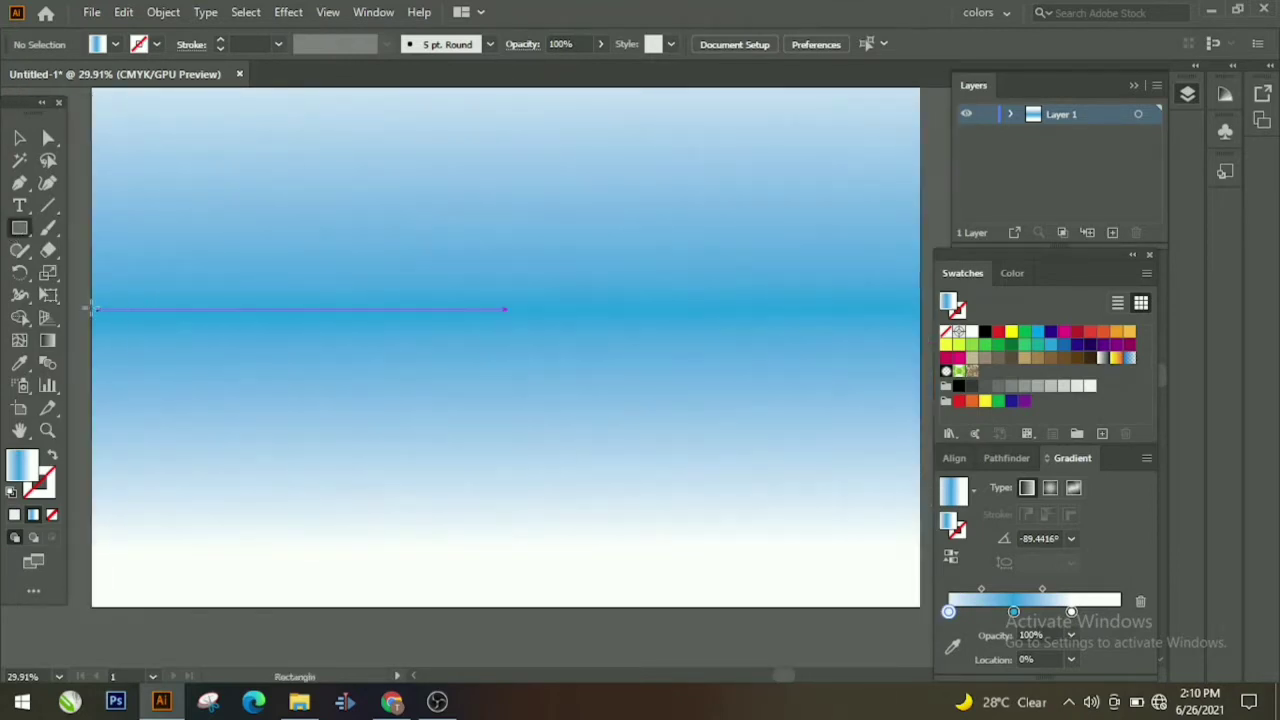
pyautogui.moveTo(89, 300); pyautogui.dragTo(921, 607)
pyautogui.click(1050, 386)
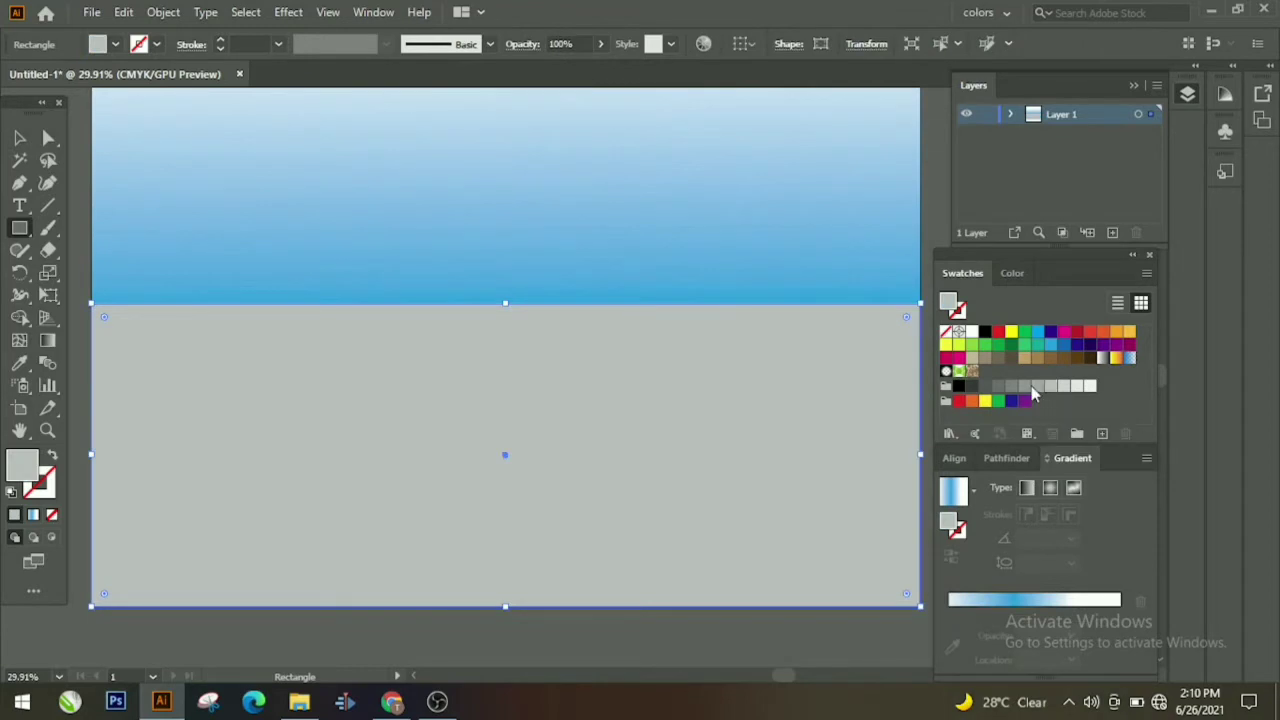
pyautogui.click(1079, 387)
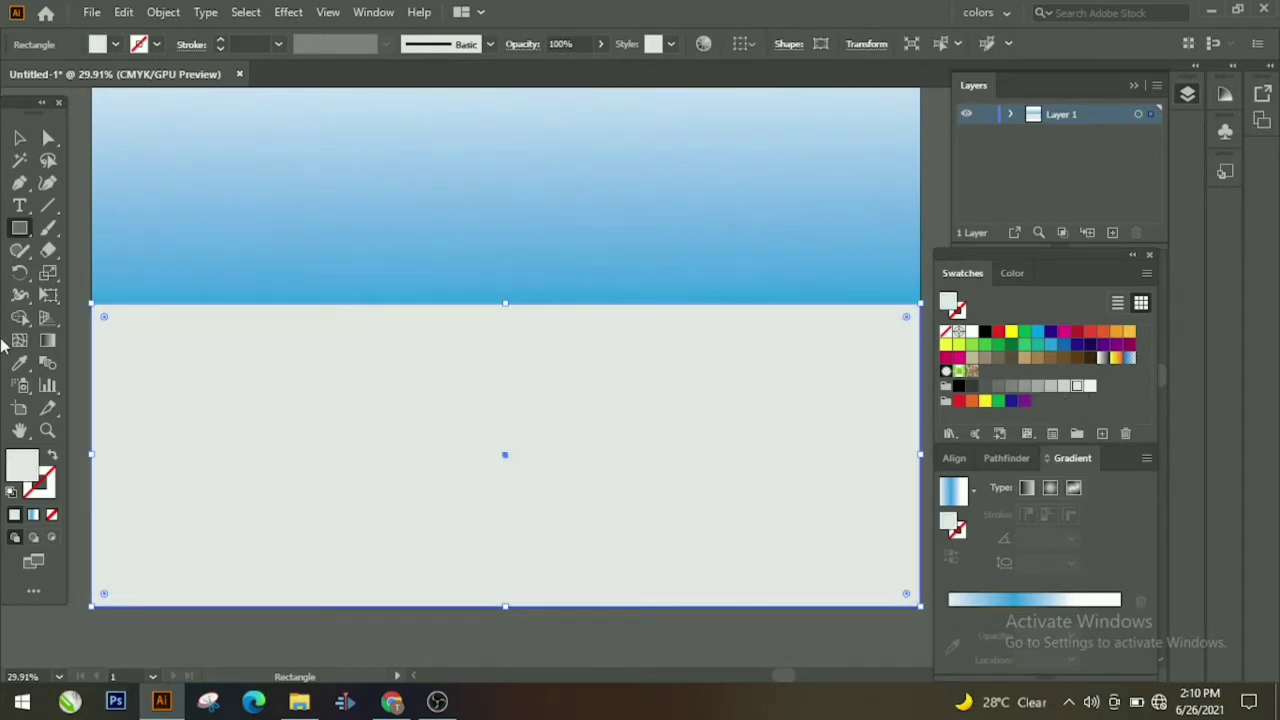
pyautogui.click(48, 430)
pyautogui.moveTo(385, 332); pyautogui.dragTo(349, 453)
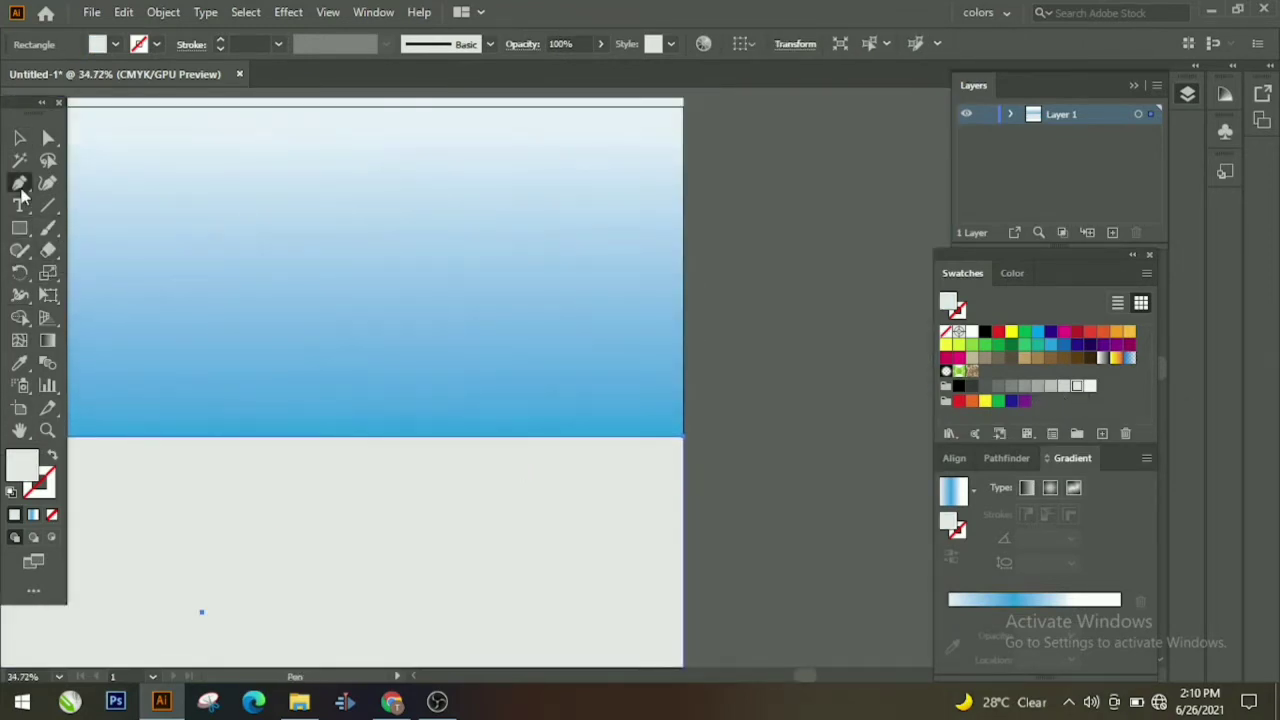
# Step: Draw the cactus trunk as a tall thin bar crossing the horizon
pyautogui.click(455, 291)
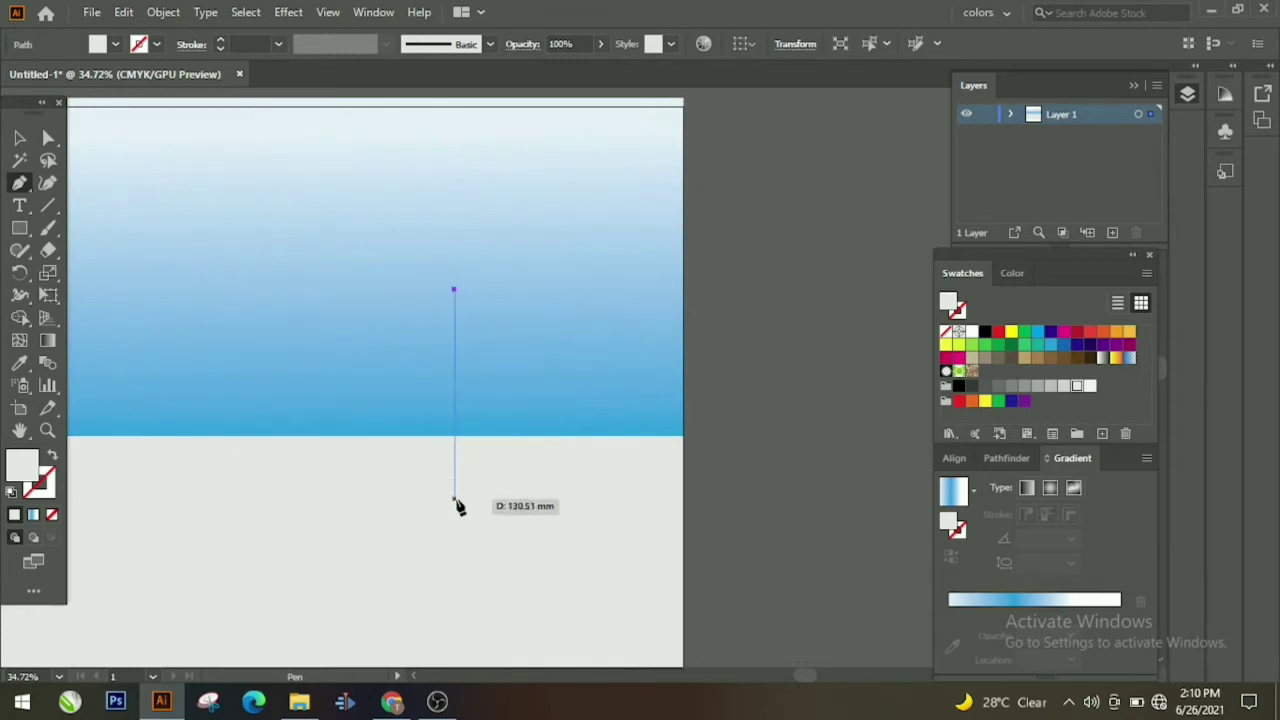
pyautogui.moveTo(455, 497); pyautogui.dragTo(430, 513)
pyautogui.click(437, 498)
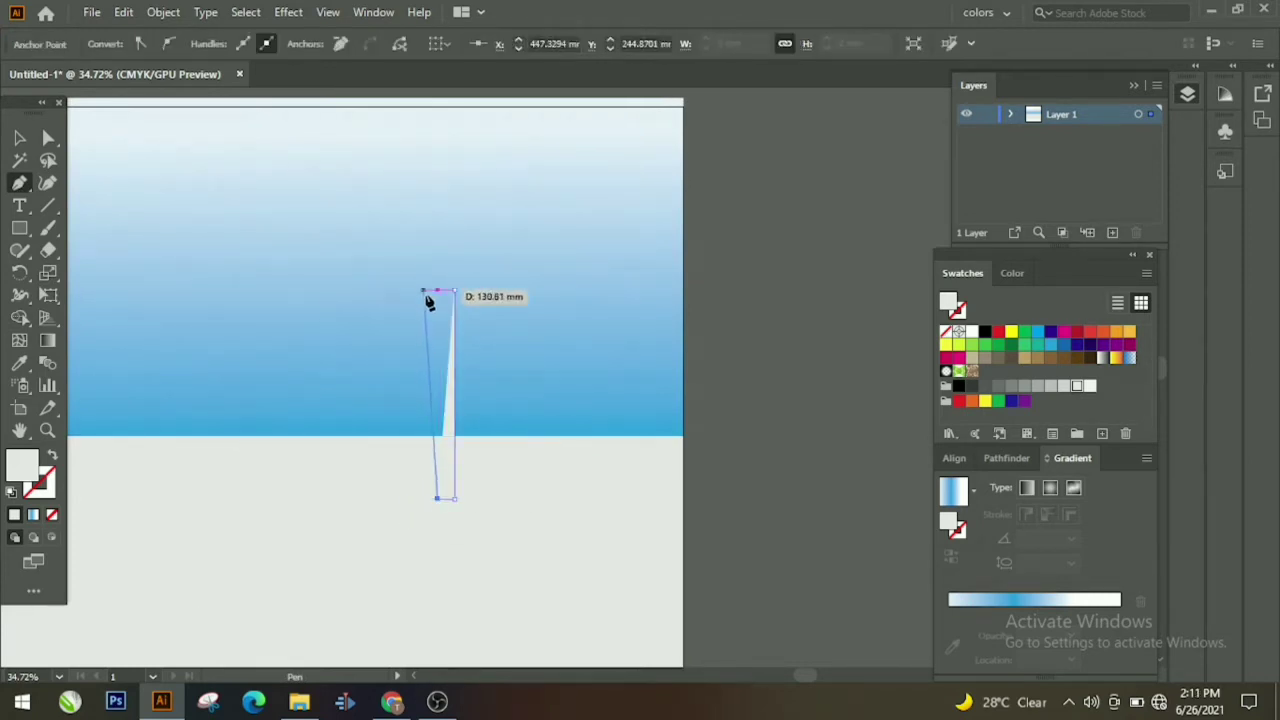
pyautogui.click(453, 292)
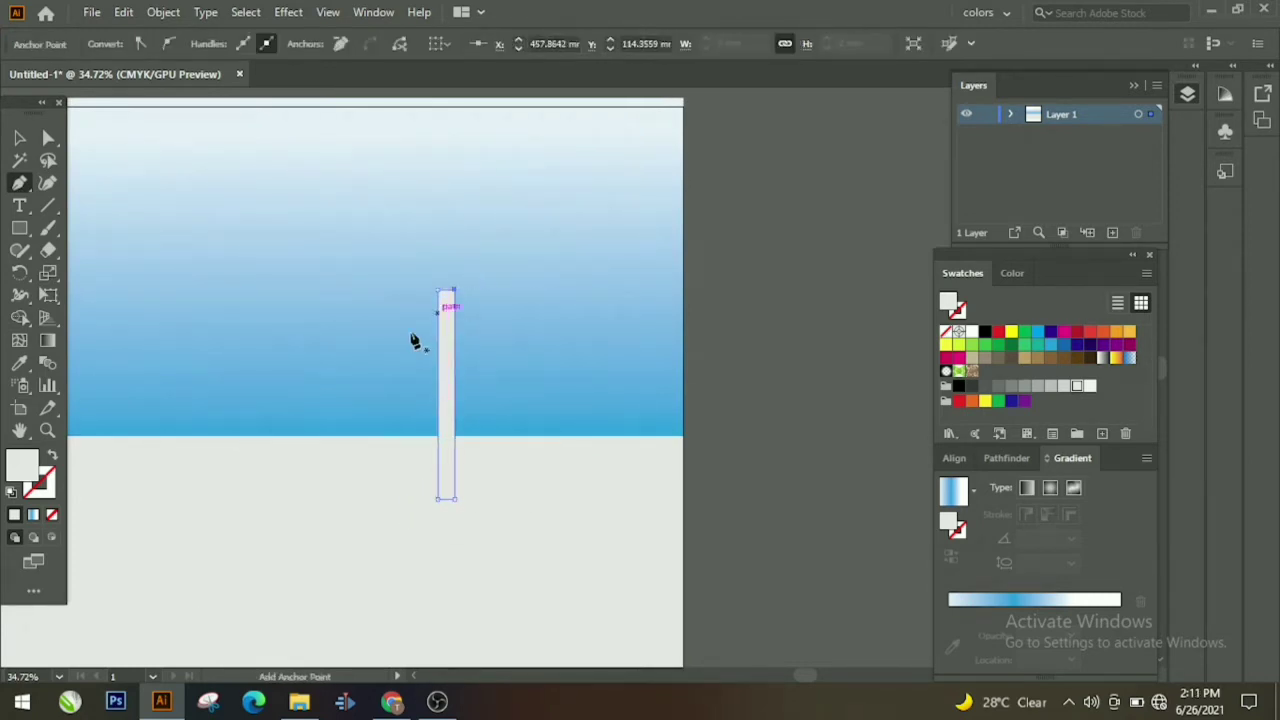
# Step: Draw a curved left arm joining the trunk
pyautogui.click(388, 322)
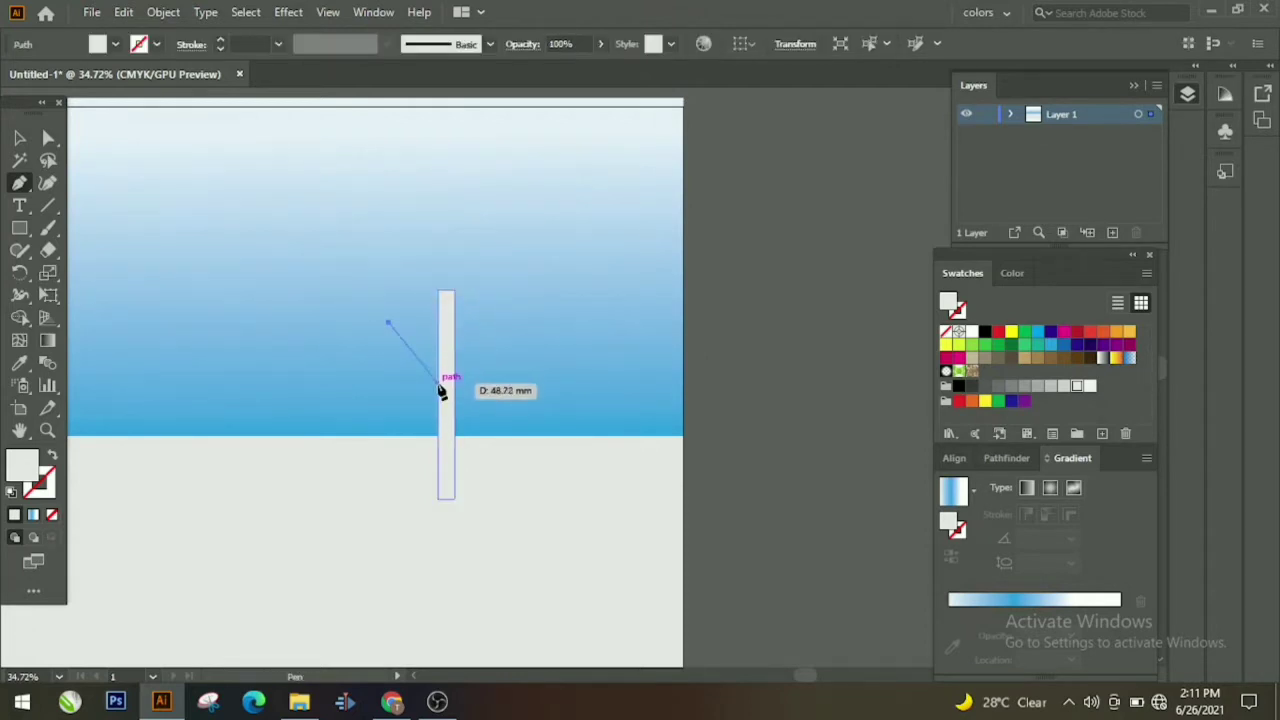
pyautogui.moveTo(470, 379); pyautogui.dragTo(469, 377)
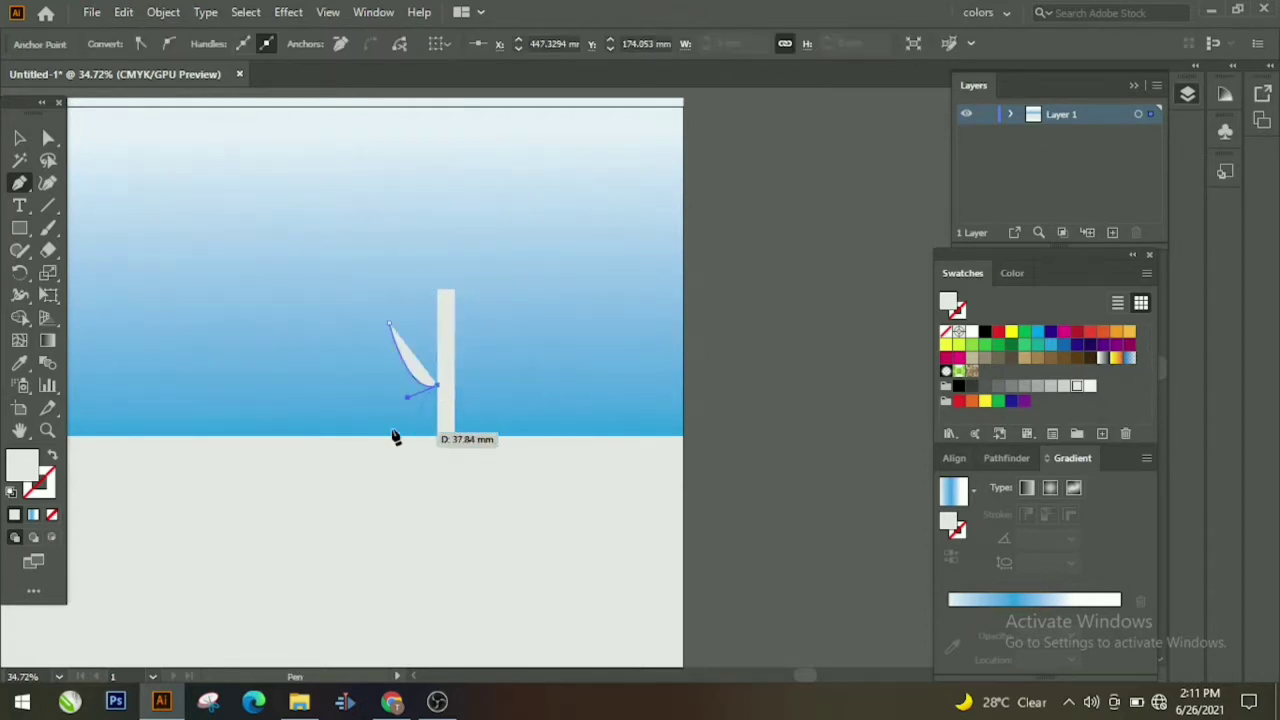
pyautogui.moveTo(373, 322); pyautogui.dragTo(378, 270)
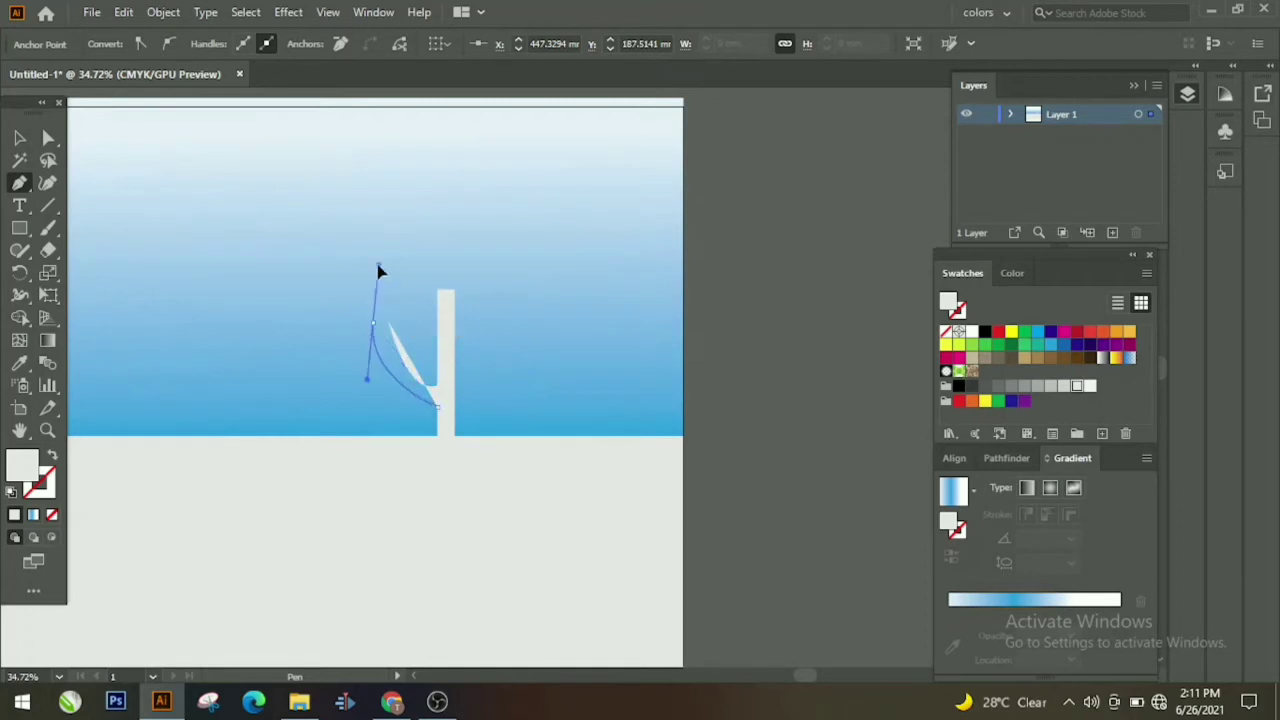
pyautogui.click(388, 322)
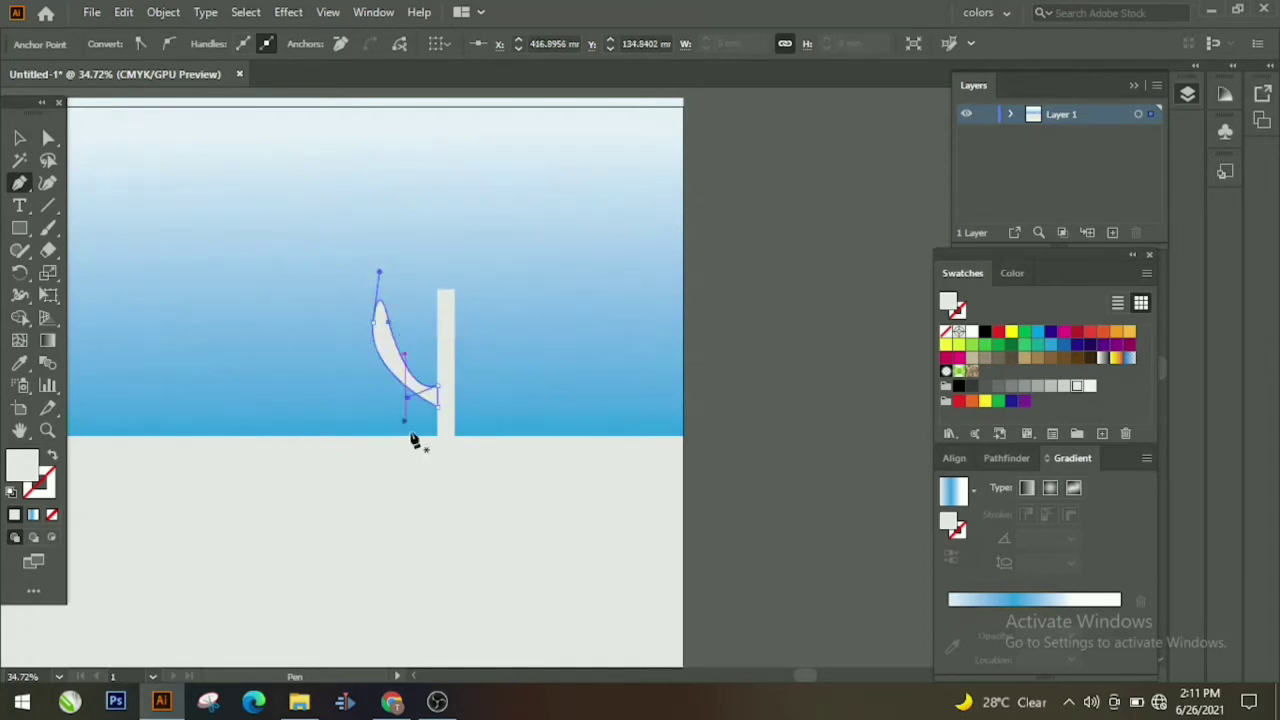
# Step: Draw a curved, pointed right arm from the trunk's base and fill it green
pyautogui.click(455, 467)
pyautogui.moveTo(532, 421); pyautogui.dragTo(543, 358)
pyautogui.click(533, 417)
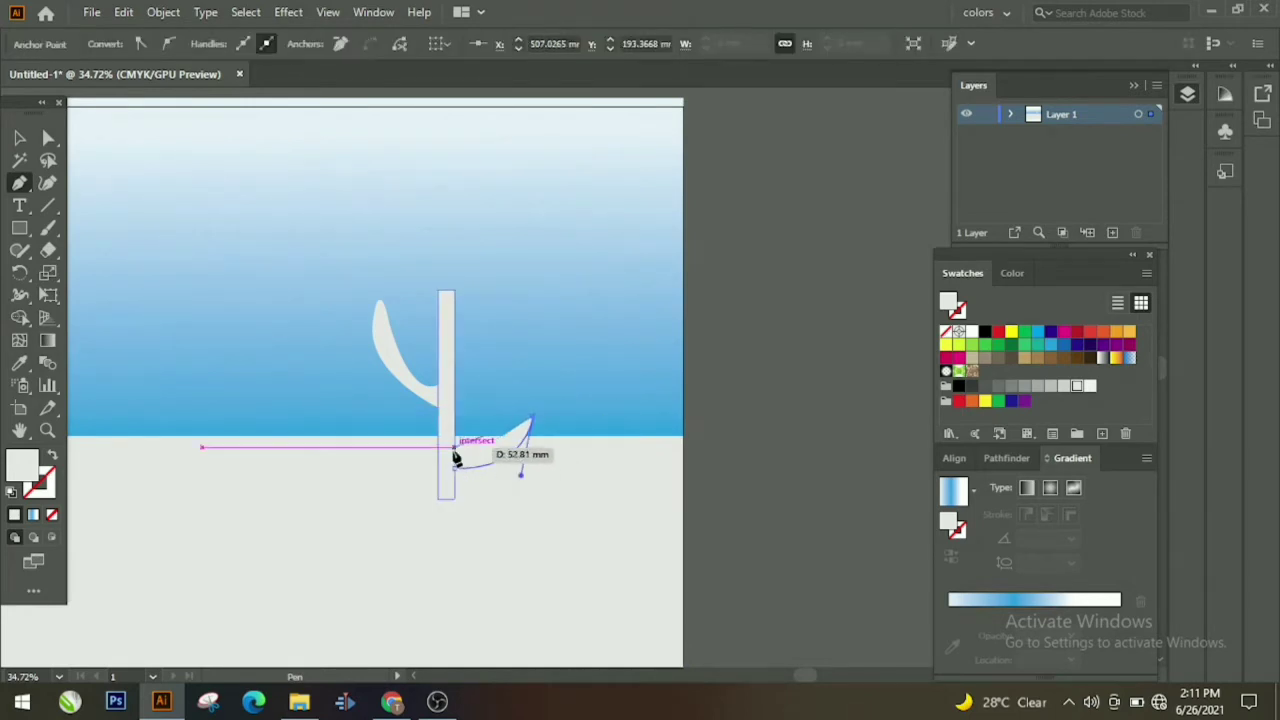
pyautogui.moveTo(455, 448); pyautogui.dragTo(438, 408)
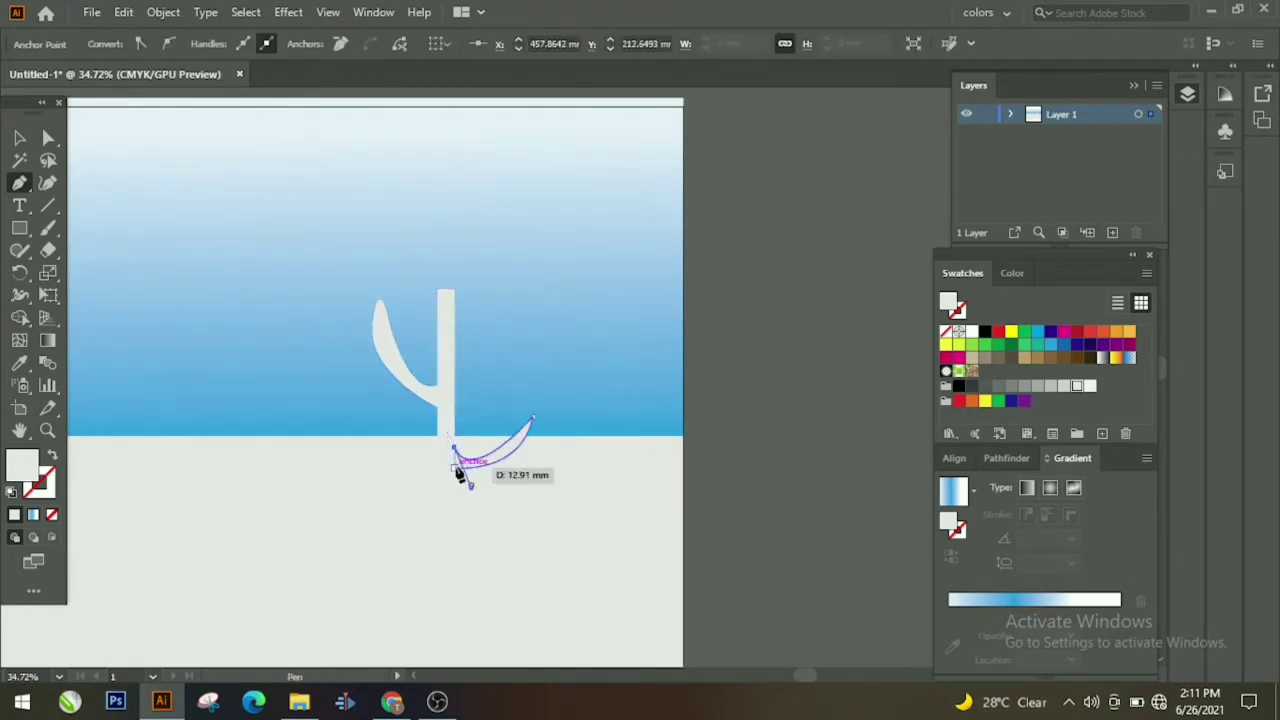
pyautogui.moveTo(459, 474); pyautogui.dragTo(459, 476)
pyautogui.click(1012, 346)
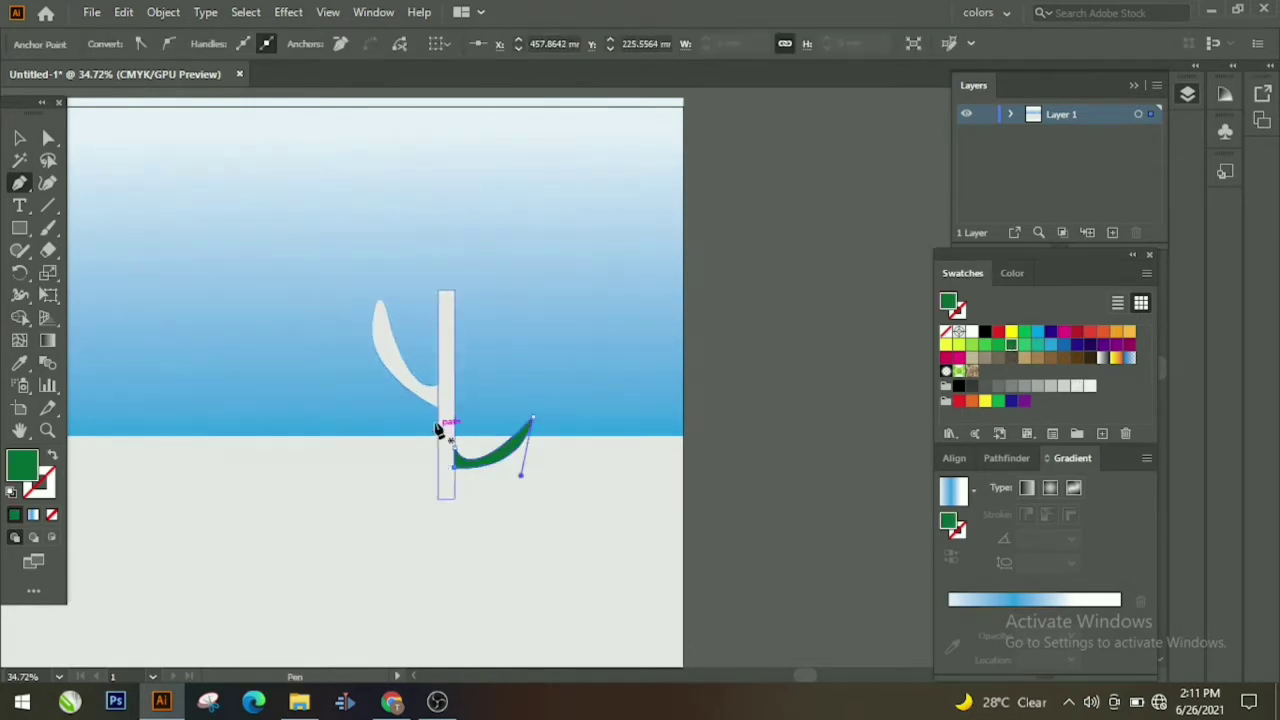
# Step: Fill the trunk and the left arm with the same green
pyautogui.click(19, 139)
pyautogui.click(446, 371)
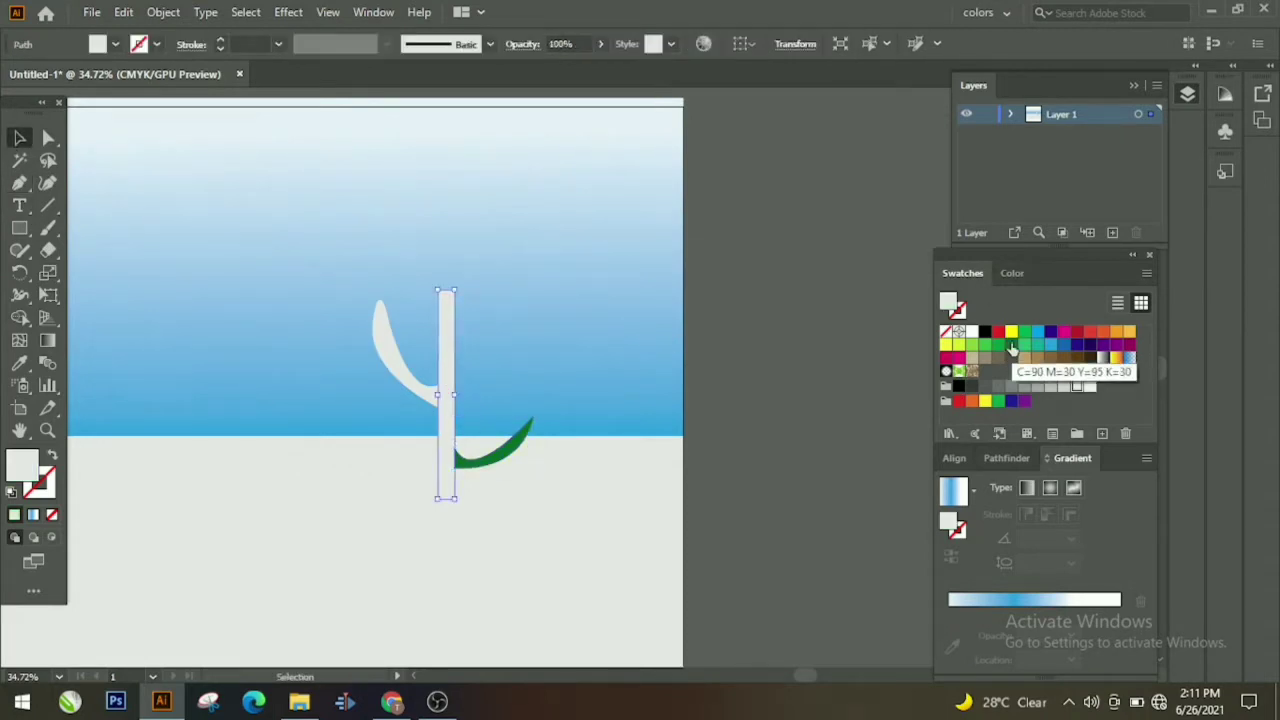
pyautogui.click(1012, 346)
pyautogui.click(430, 390)
pyautogui.click(1008, 345)
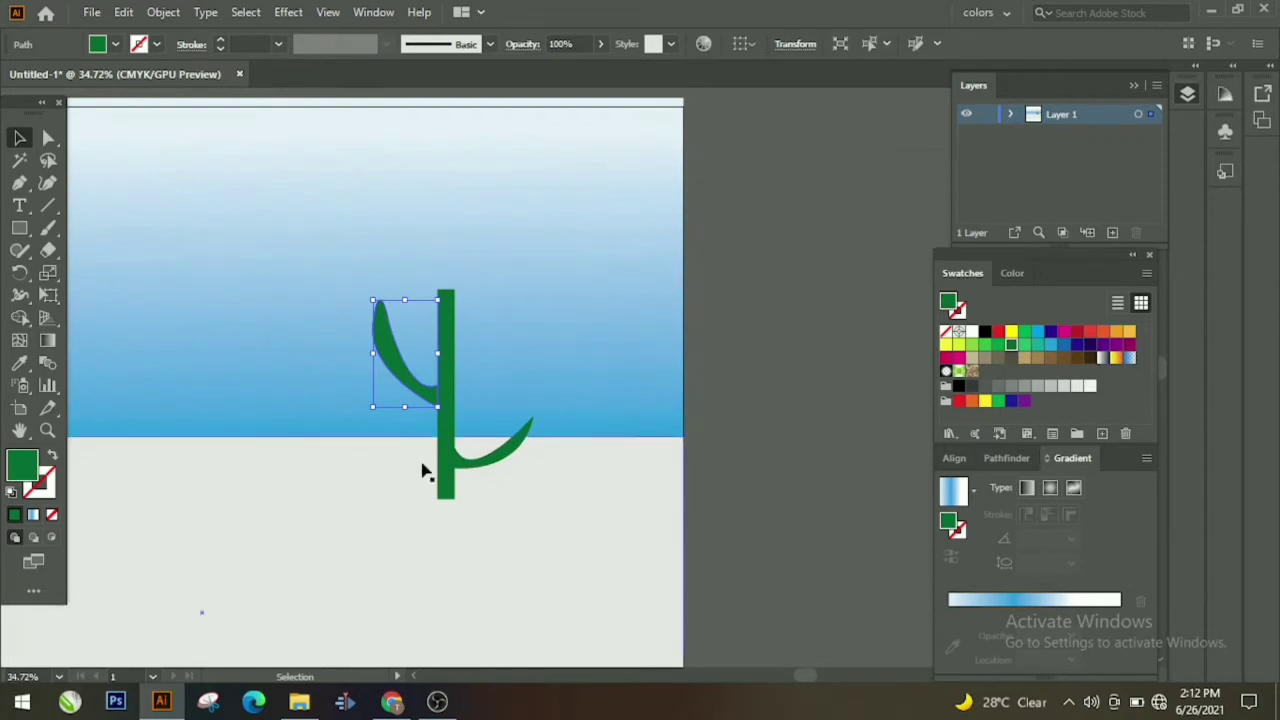
# Step: Cancel the Move dialog and reframe the view on the cactus
pyautogui.press('Return')
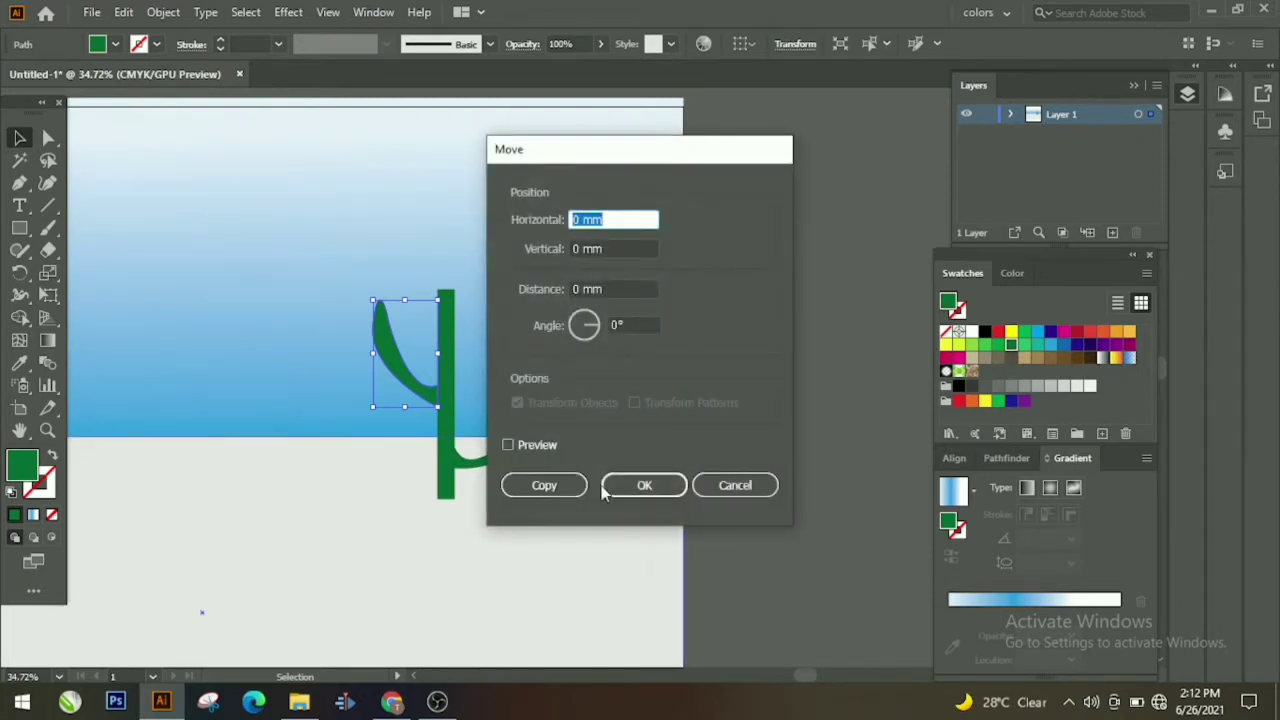
pyautogui.click(750, 484)
pyautogui.click(48, 431)
pyautogui.moveTo(729, 328); pyautogui.dragTo(548, 420)
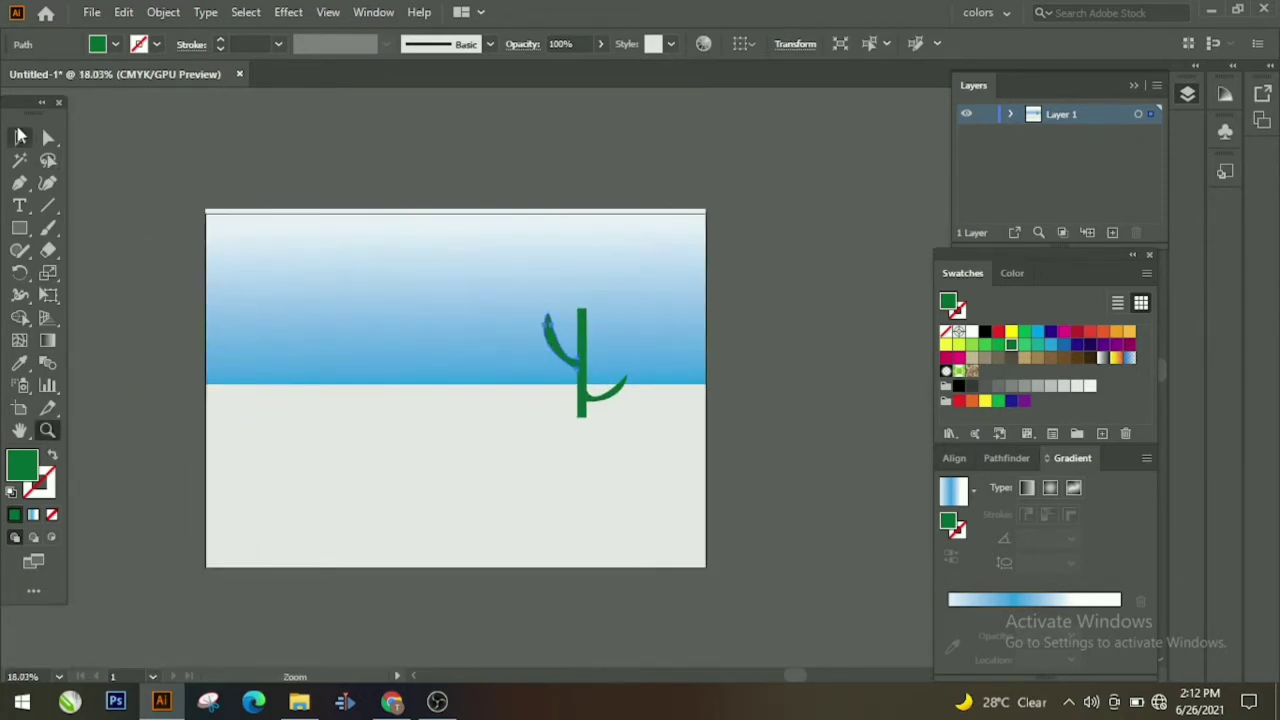
pyautogui.click(20, 136)
pyautogui.click(614, 350)
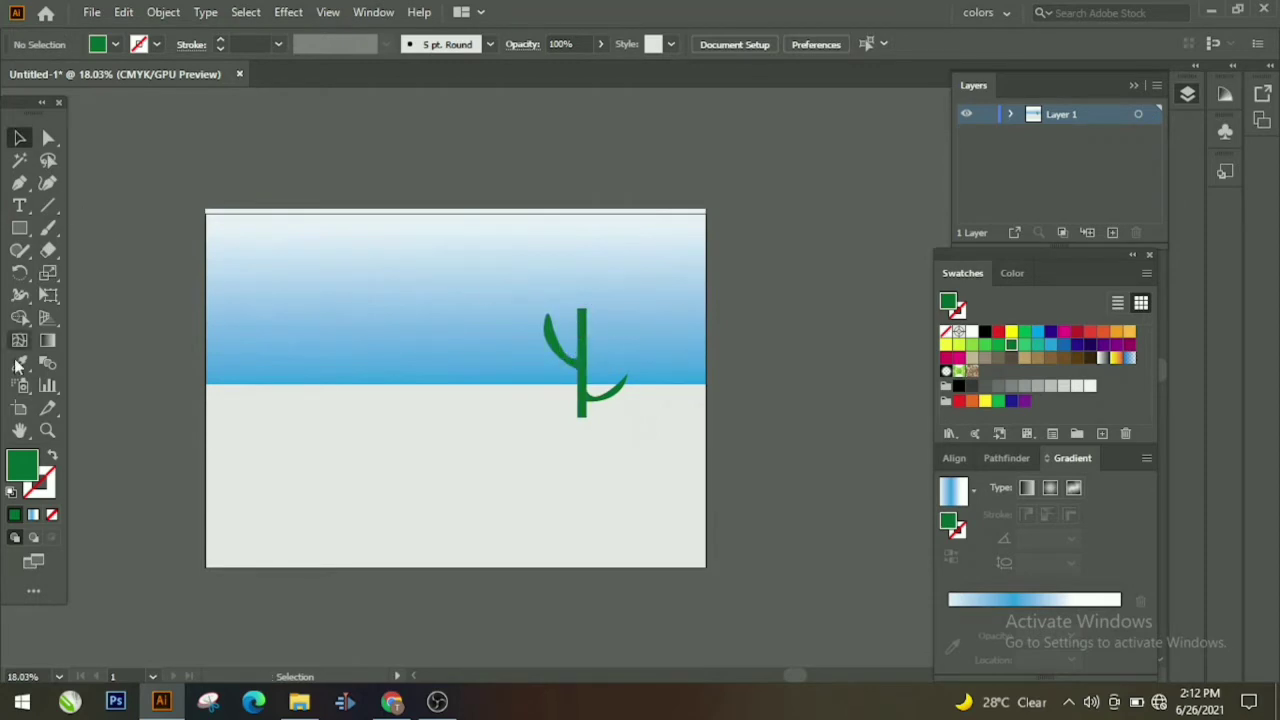
pyautogui.moveTo(390, 341); pyautogui.dragTo(760, 320)
# Step: Select the cactus trunk and arms and group them
pyautogui.click(524, 347)
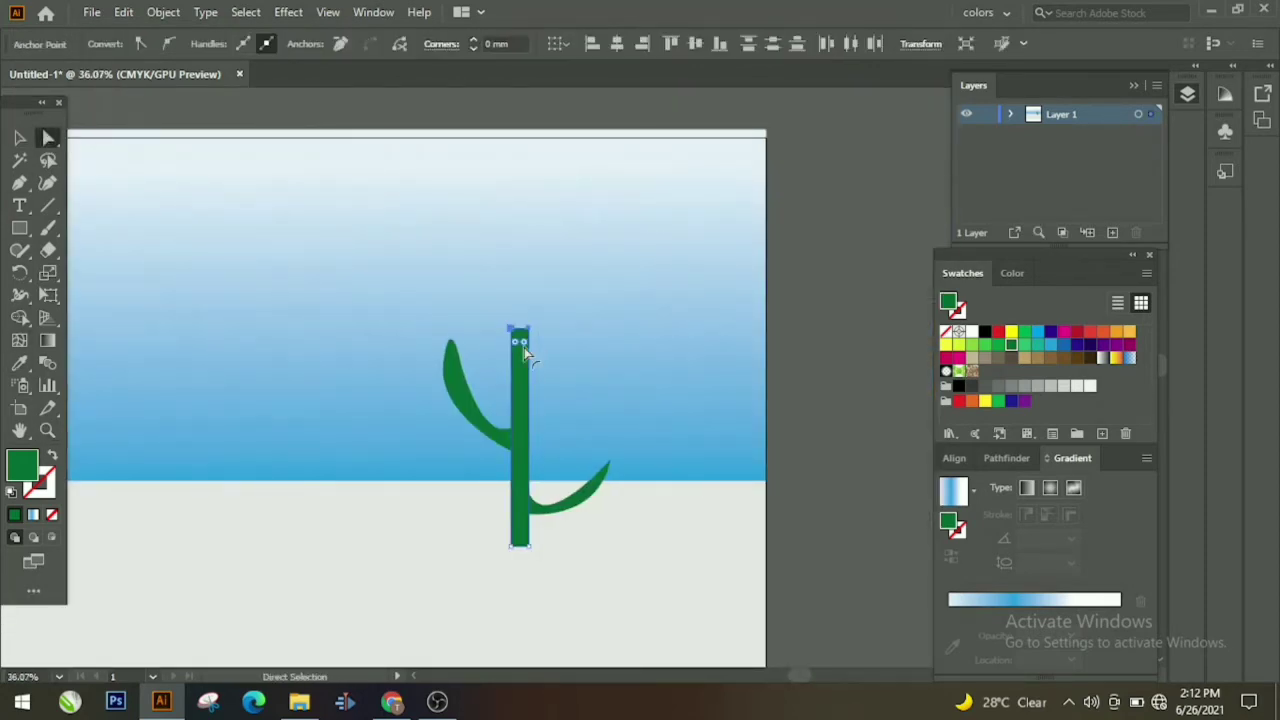
pyautogui.click(560, 370)
pyautogui.moveTo(365, 350); pyautogui.dragTo(590, 524)
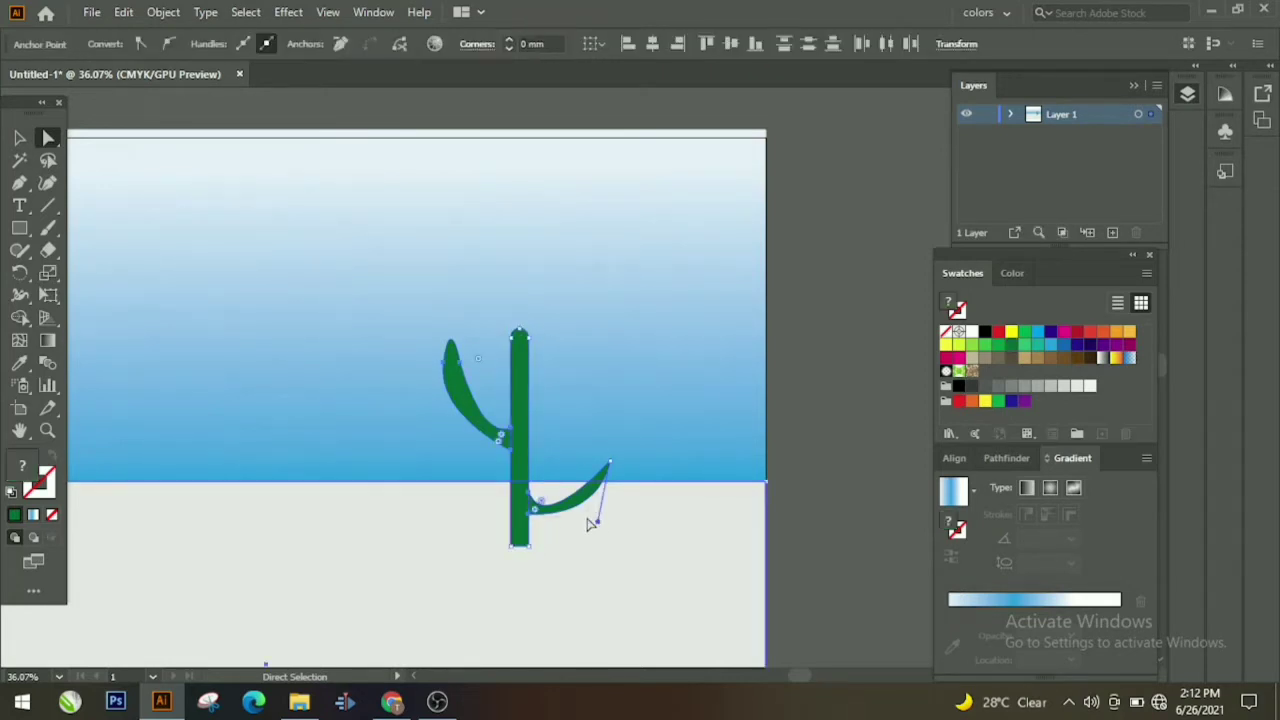
pyautogui.click(545, 453)
pyautogui.click(518, 476)
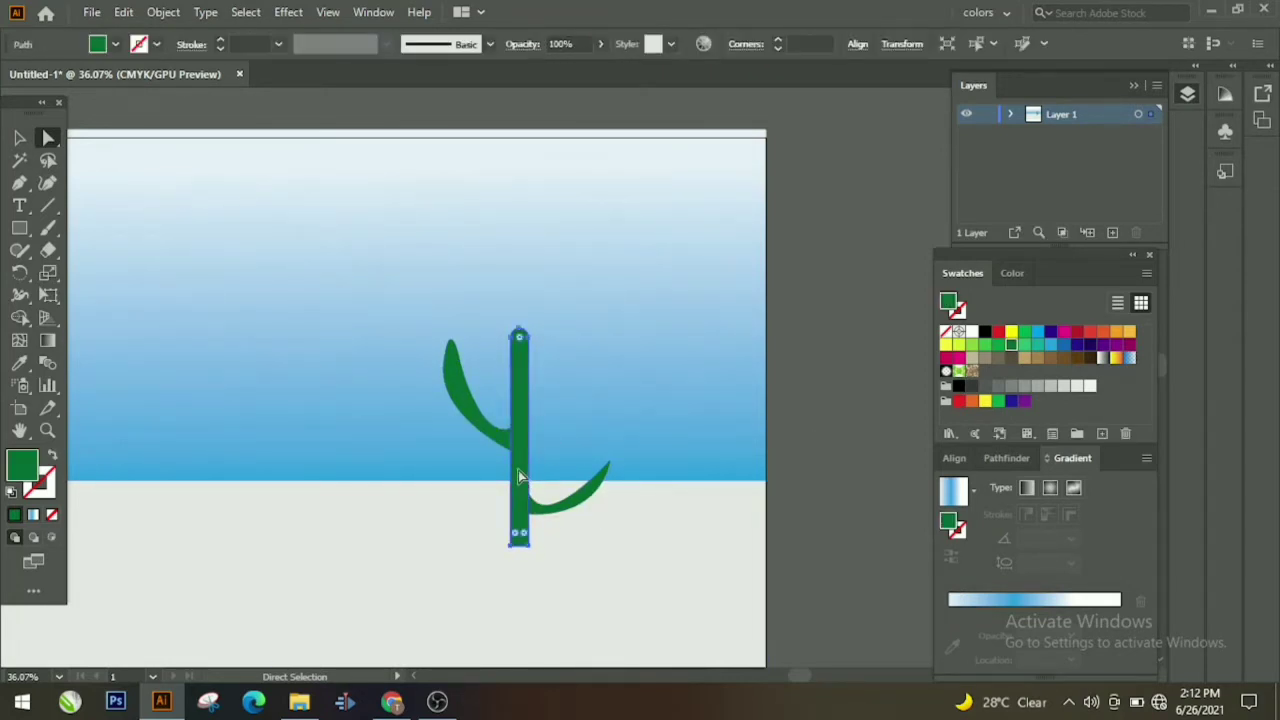
pyautogui.rightClick(584, 496)
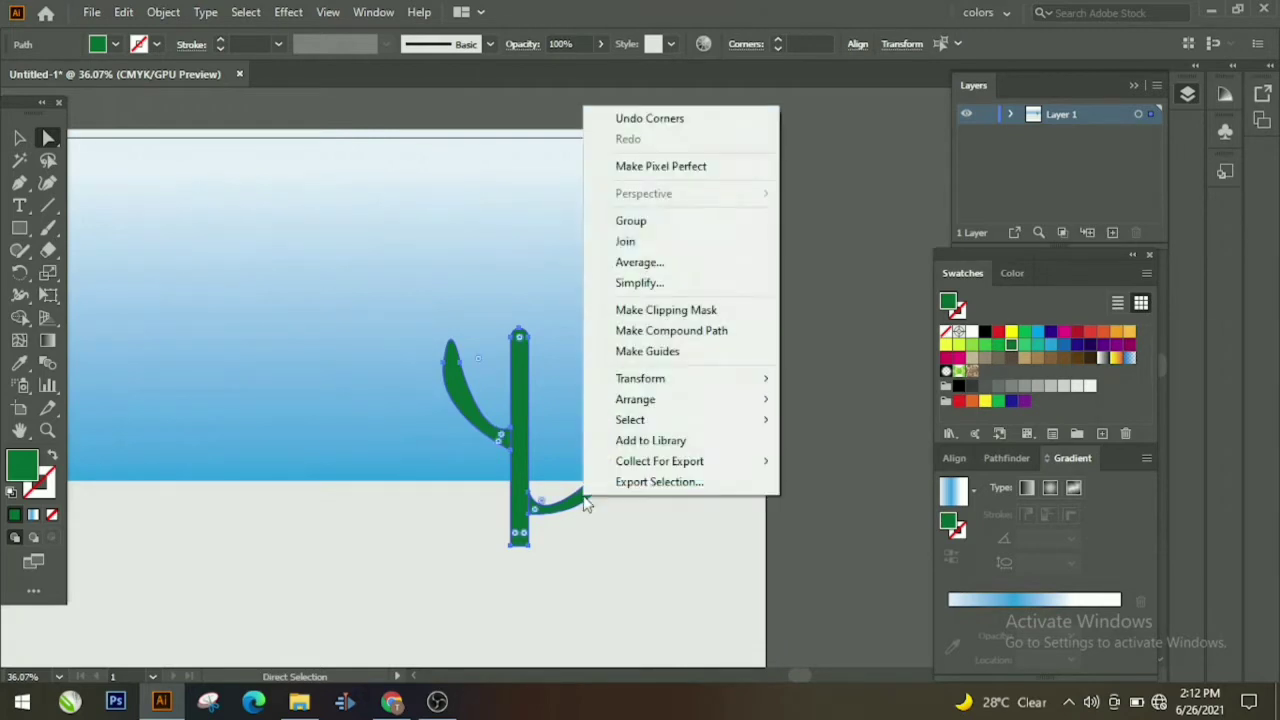
pyautogui.click(642, 221)
# Step: Undo an accidental arm stretch and move the cactus group to the scene's right side
pyautogui.click(573, 425)
pyautogui.moveTo(528, 500); pyautogui.dragTo(456, 501)
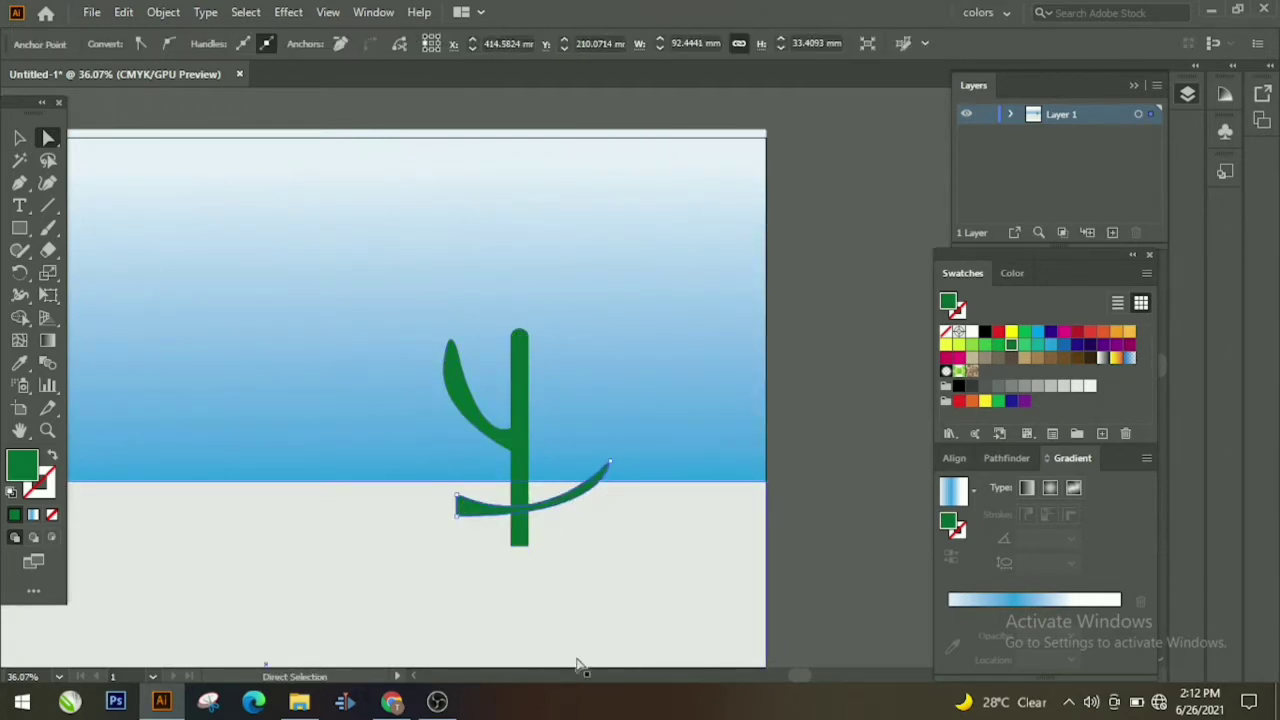
pyautogui.hotkey('ctrl', 'z')
pyautogui.click(17, 139)
pyautogui.click(801, 357)
pyautogui.moveTo(472, 426); pyautogui.dragTo(306, 466)
pyautogui.press('z')
pyautogui.moveTo(784, 324); pyautogui.dragTo(645, 386)
pyautogui.moveTo(518, 428); pyautogui.dragTo(404, 427)
pyautogui.click(17, 140)
pyautogui.moveTo(404, 427); pyautogui.dragTo(797, 421)
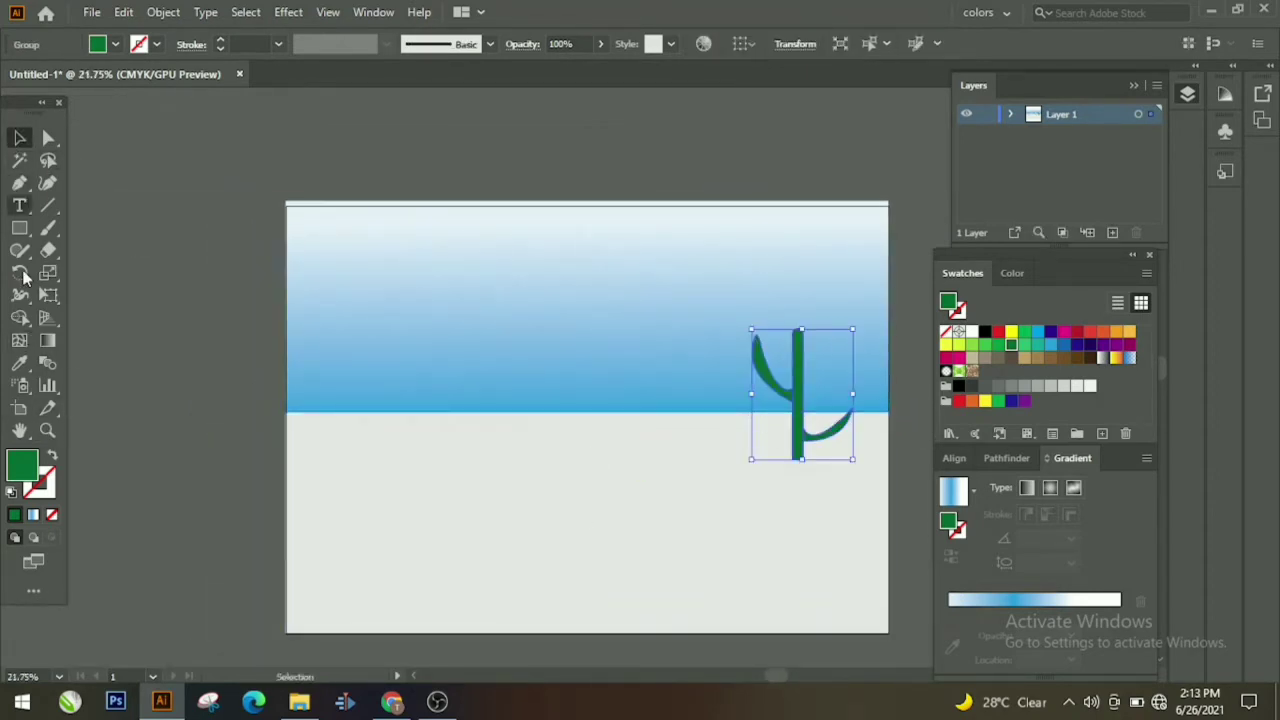
# Step: Start the grass clump with a first curved, pointed blade on the horizon
pyautogui.press('z')
pyautogui.click(330, 422)
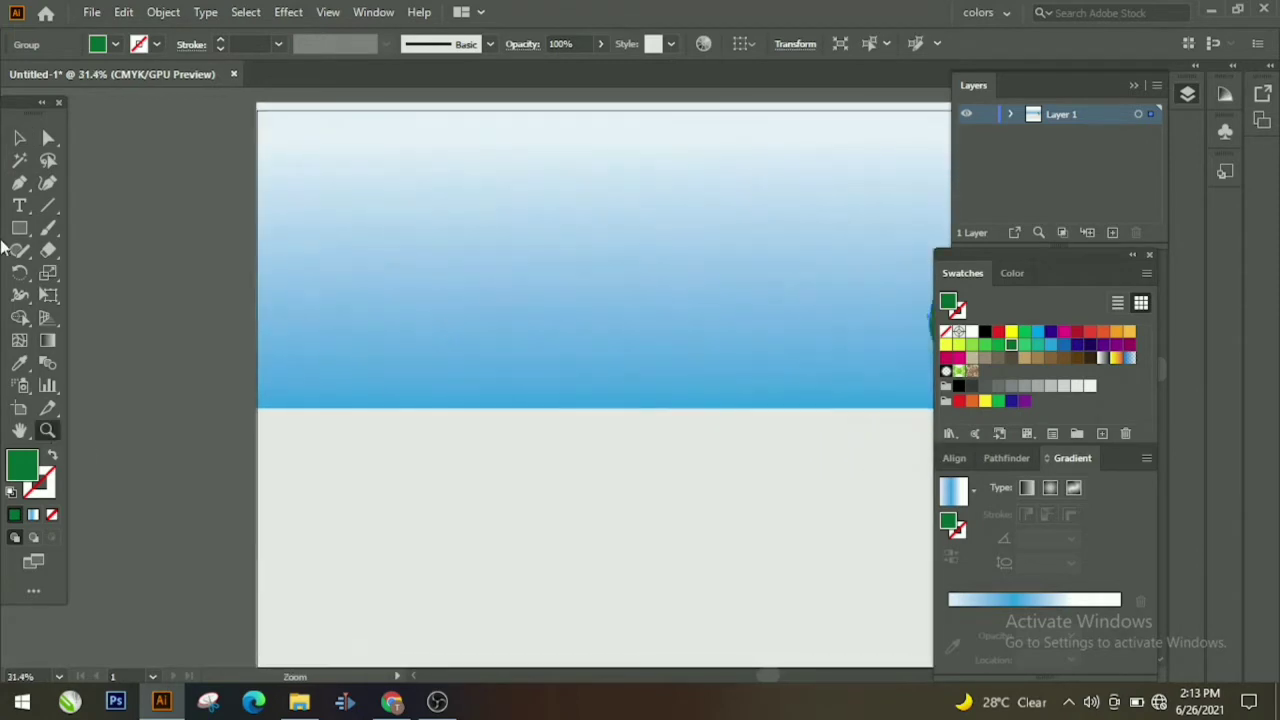
pyautogui.click(432, 409)
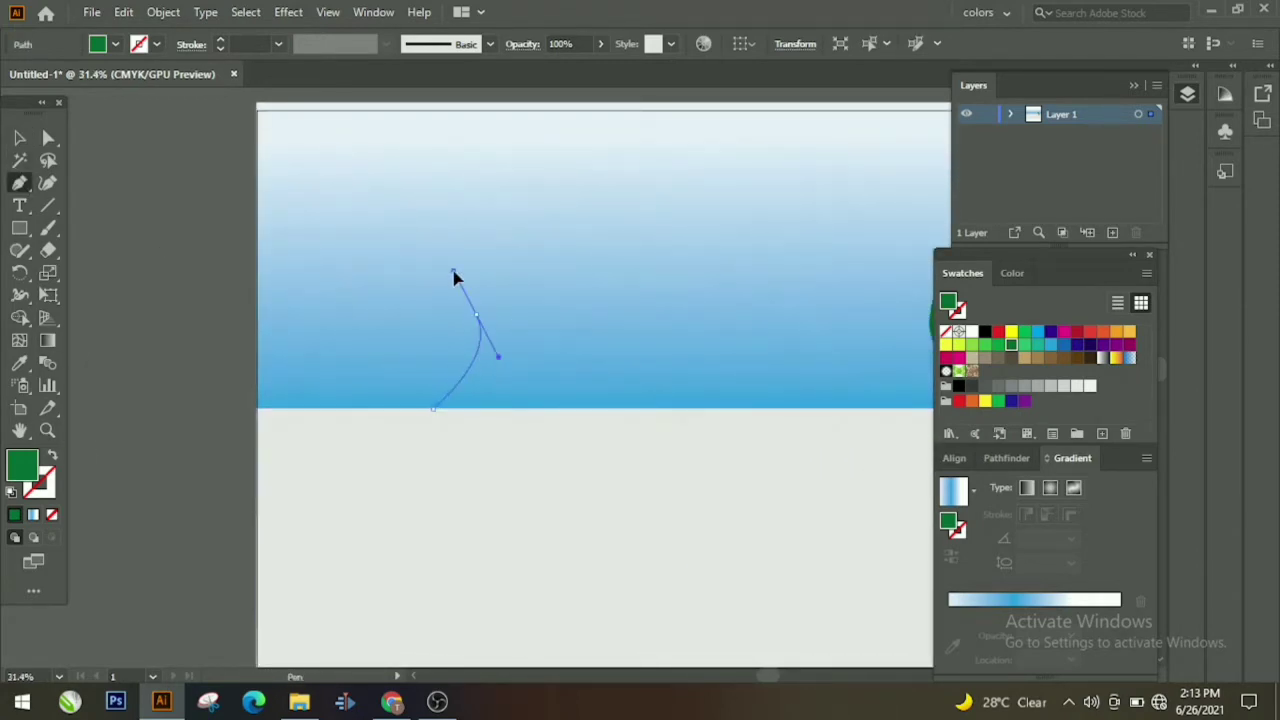
pyautogui.moveTo(462, 258); pyautogui.dragTo(463, 254)
pyautogui.click(476, 316)
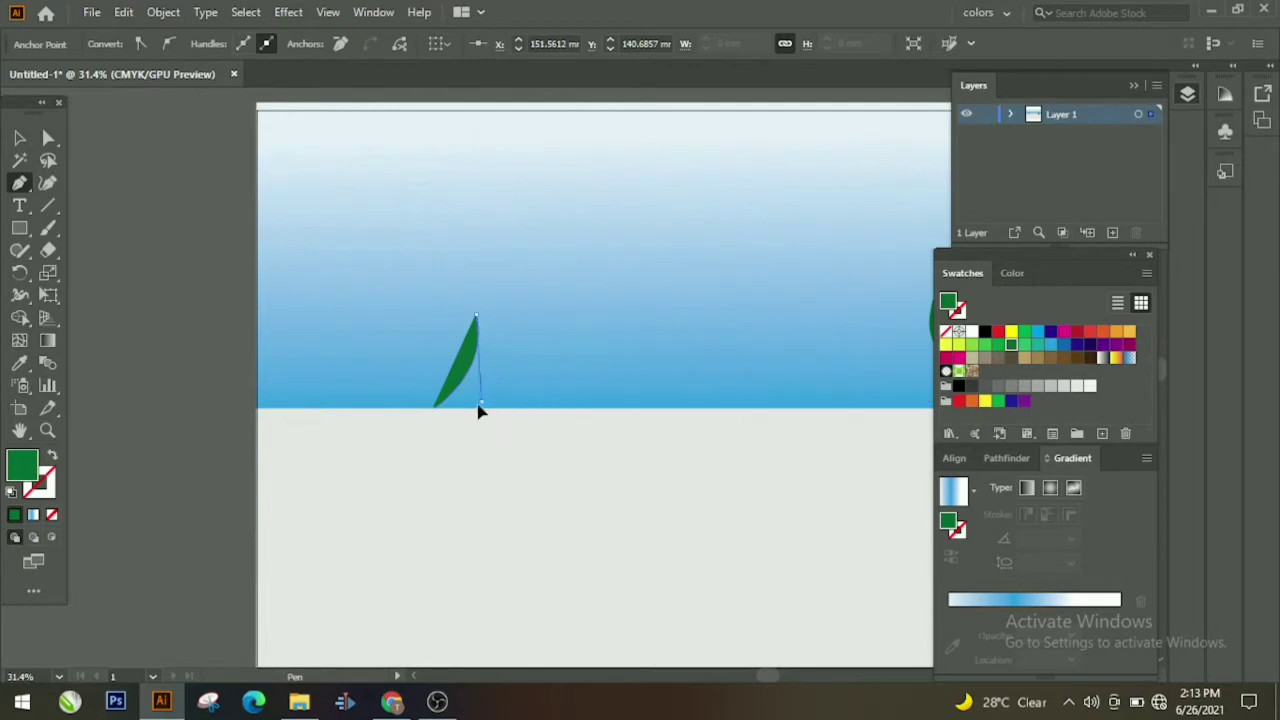
pyautogui.moveTo(443, 430)
pyautogui.mouseDown()
pyautogui.moveTo(448, 443)
pyautogui.moveTo(458, 412)
pyautogui.moveTo(426, 425)
pyautogui.mouseUp()
pyautogui.hotkey('ctrl', 'z')
pyautogui.click(468, 409)
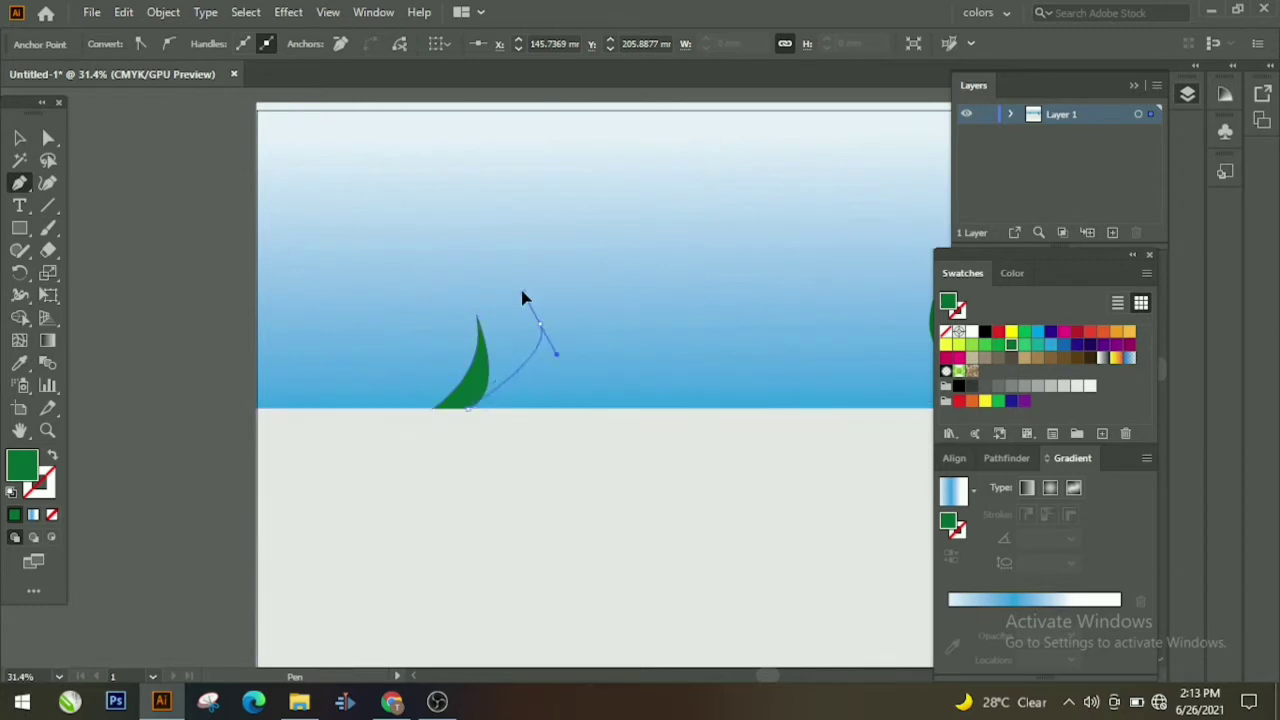
# Step: Add the second and third pointed blades and close the grass shape
pyautogui.moveTo(540, 224); pyautogui.dragTo(540, 222)
pyautogui.click(540, 324)
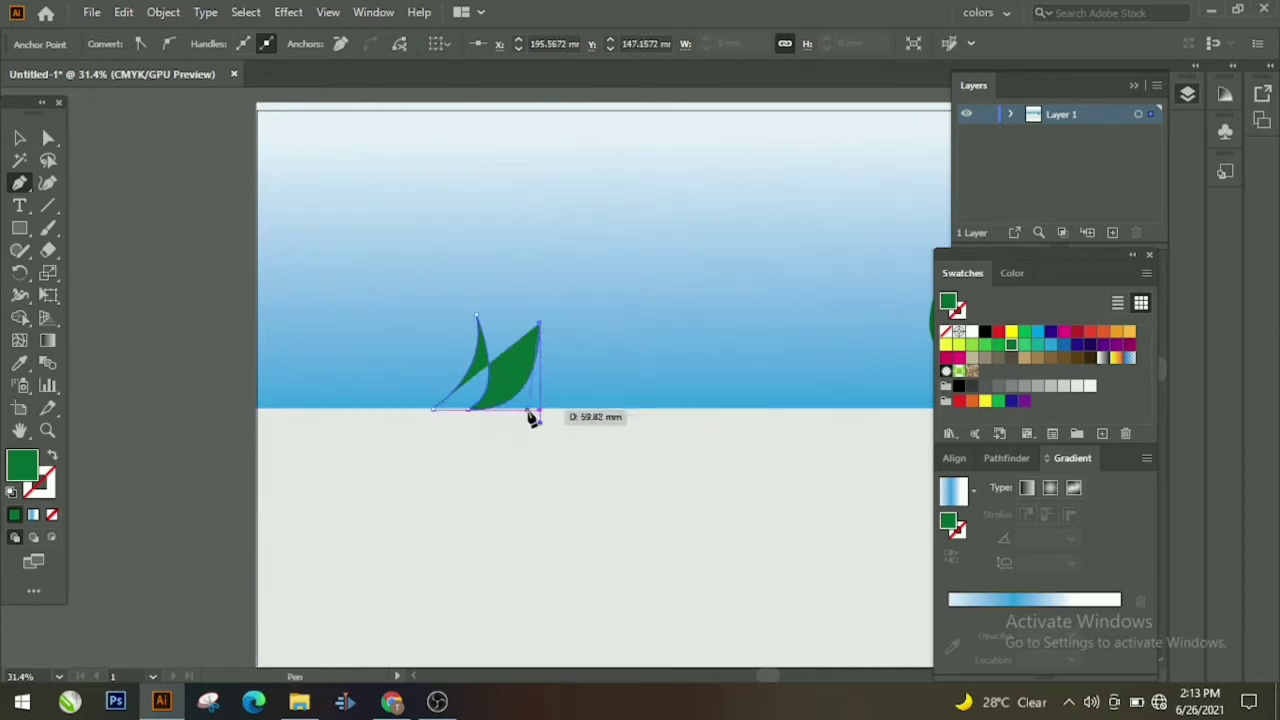
pyautogui.moveTo(527, 410)
pyautogui.mouseDown()
pyautogui.moveTo(537, 419)
pyautogui.moveTo(486, 423)
pyautogui.moveTo(530, 417)
pyautogui.mouseUp()
pyautogui.click(527, 409)
pyautogui.moveTo(616, 260); pyautogui.dragTo(640, 270)
pyautogui.click(617, 342)
pyautogui.moveTo(602, 411); pyautogui.dragTo(562, 430)
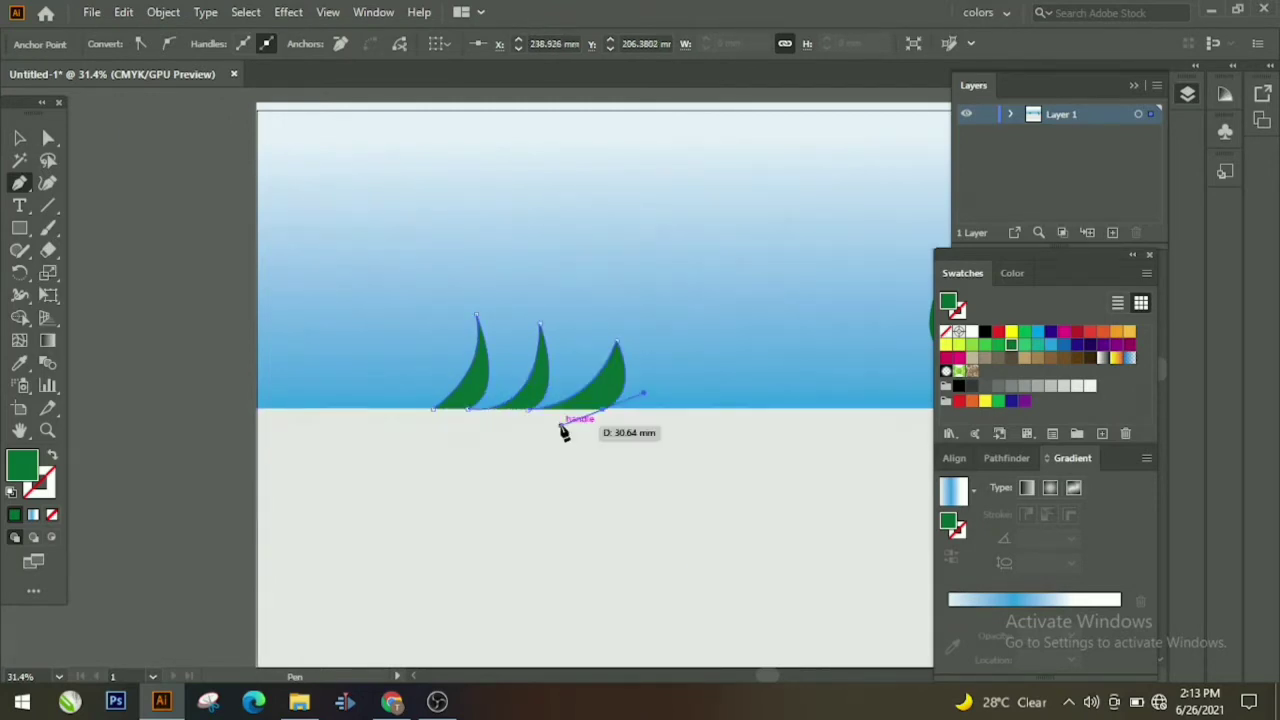
pyautogui.click(432, 413)
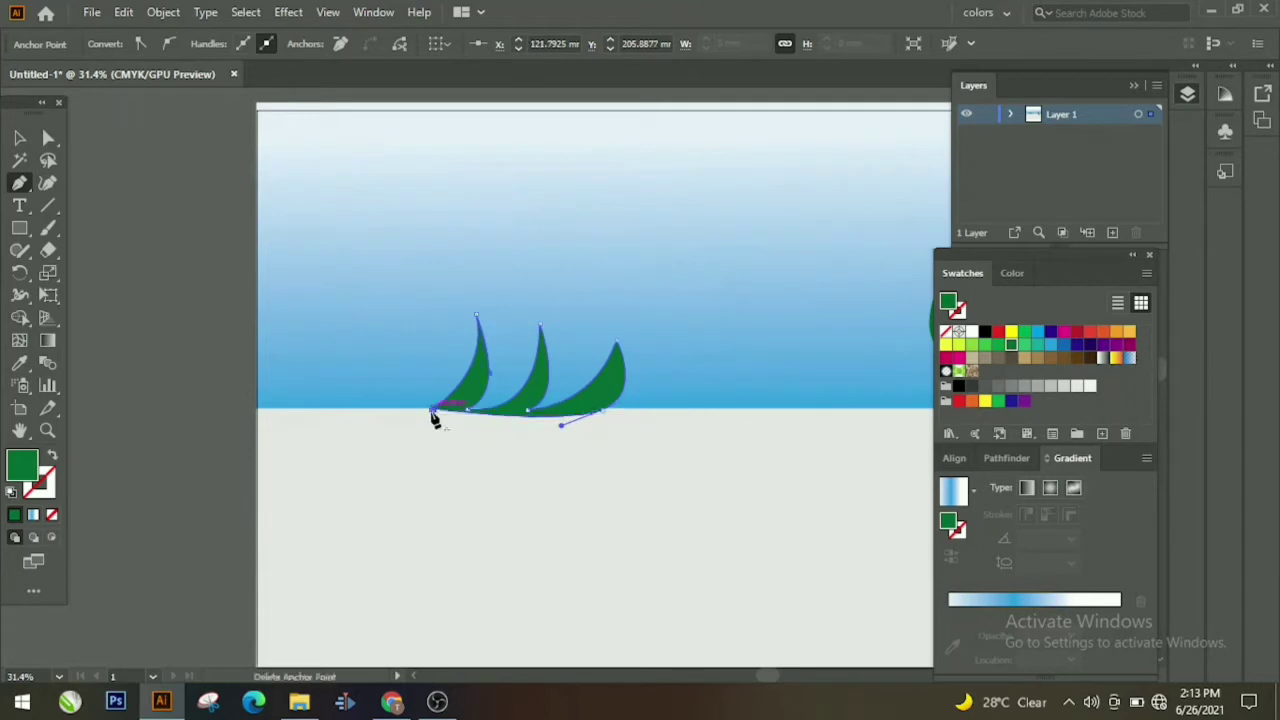
pyautogui.click(19, 137)
# Step: Bring the ground rectangle to the front, then bring the cactus in front of it
pyautogui.rightClick(560, 608)
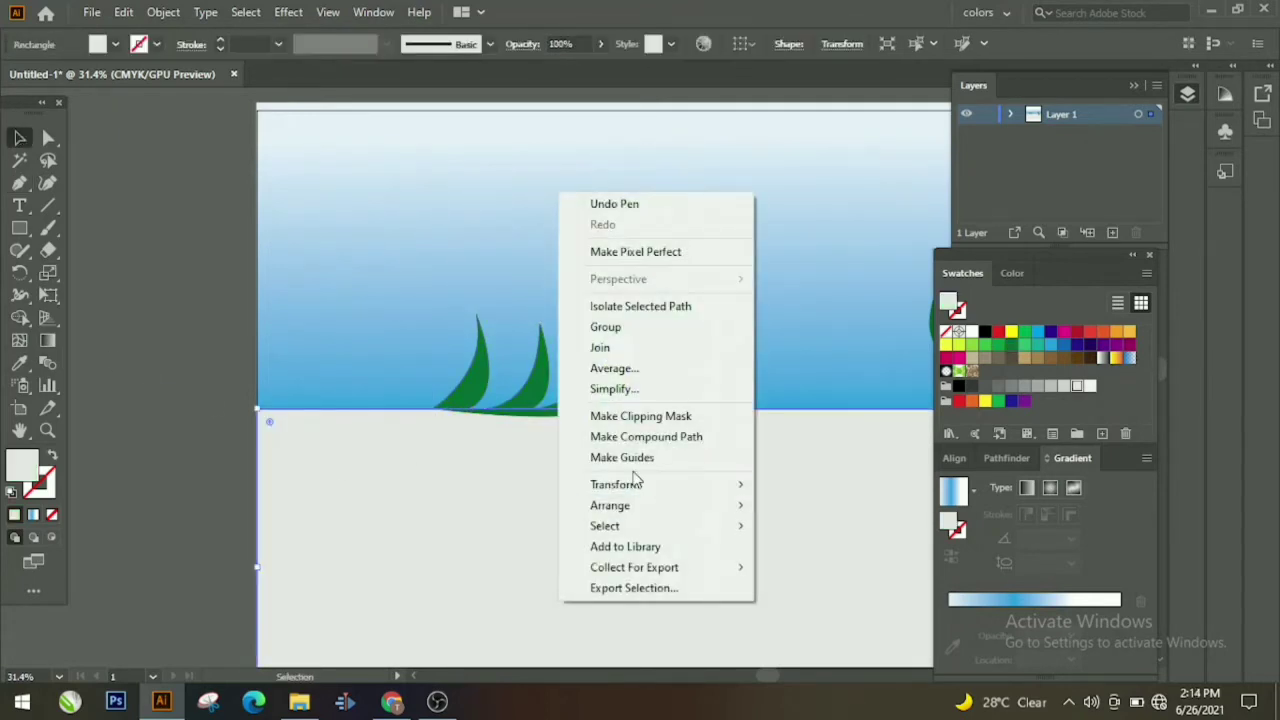
pyautogui.moveTo(650, 505)
pyautogui.click(812, 505)
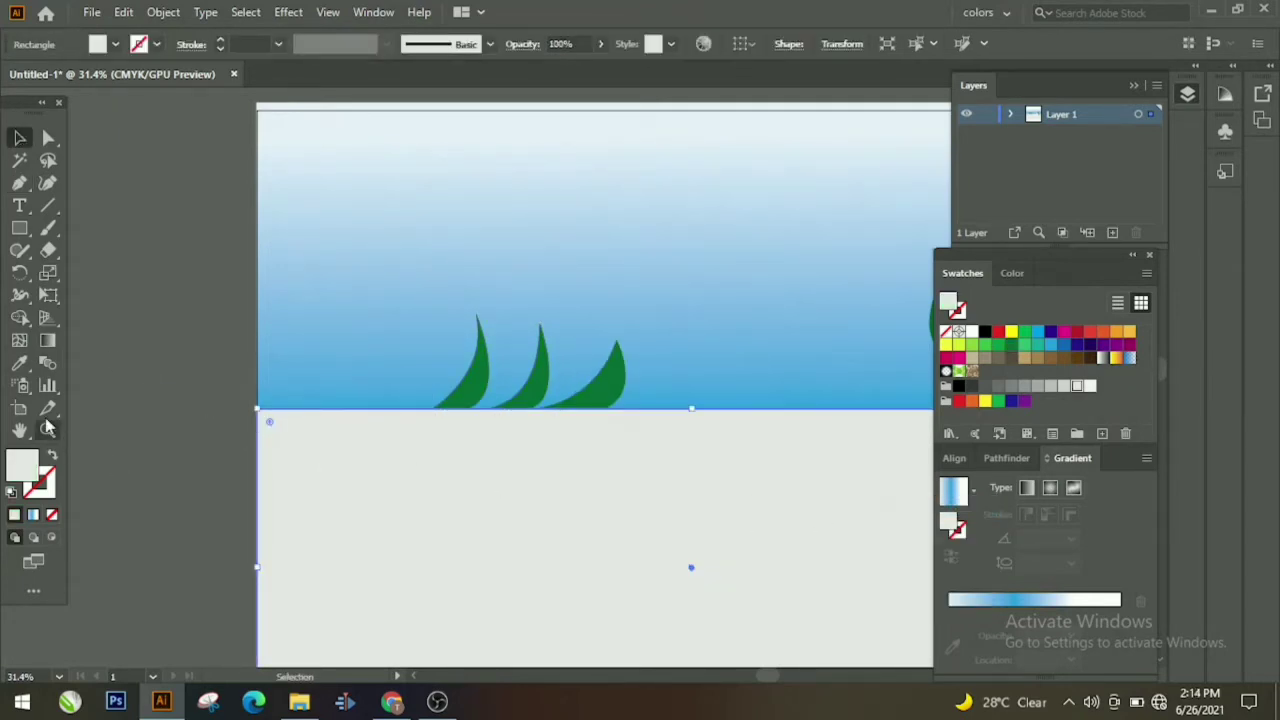
pyautogui.click(47, 429)
pyautogui.moveTo(611, 300); pyautogui.dragTo(463, 383)
pyautogui.click(18, 140)
pyautogui.click(265, 306)
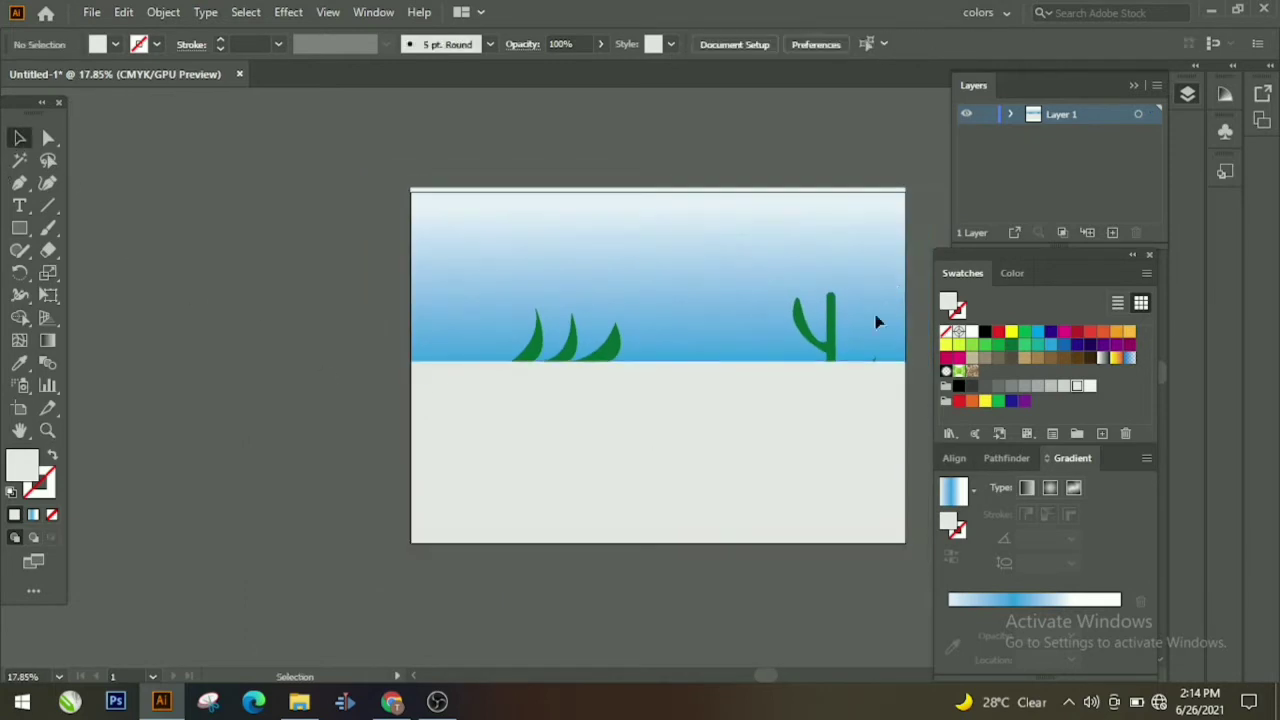
pyautogui.click(830, 345)
pyautogui.rightClick(835, 346)
pyautogui.moveTo(900, 576)
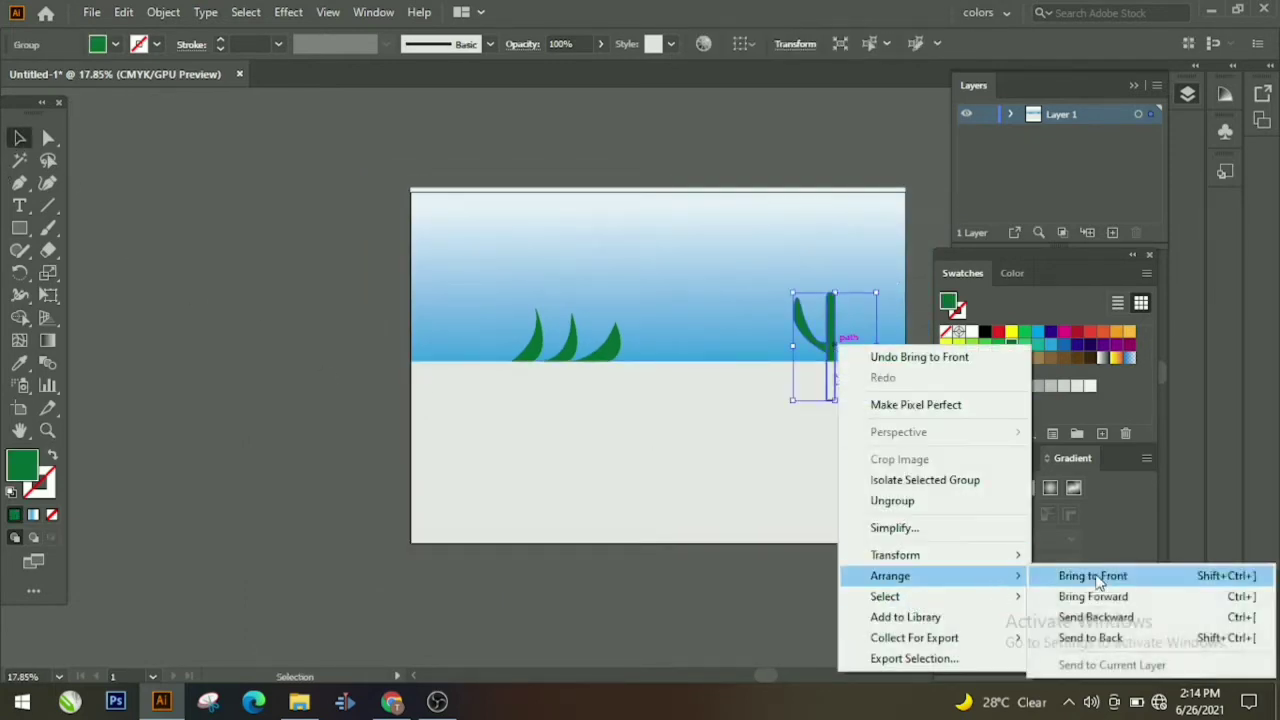
pyautogui.click(1092, 576)
pyautogui.click(749, 591)
# Step: Duplicate the grass clump and place the copy beside it along the horizon
pyautogui.click(533, 360)
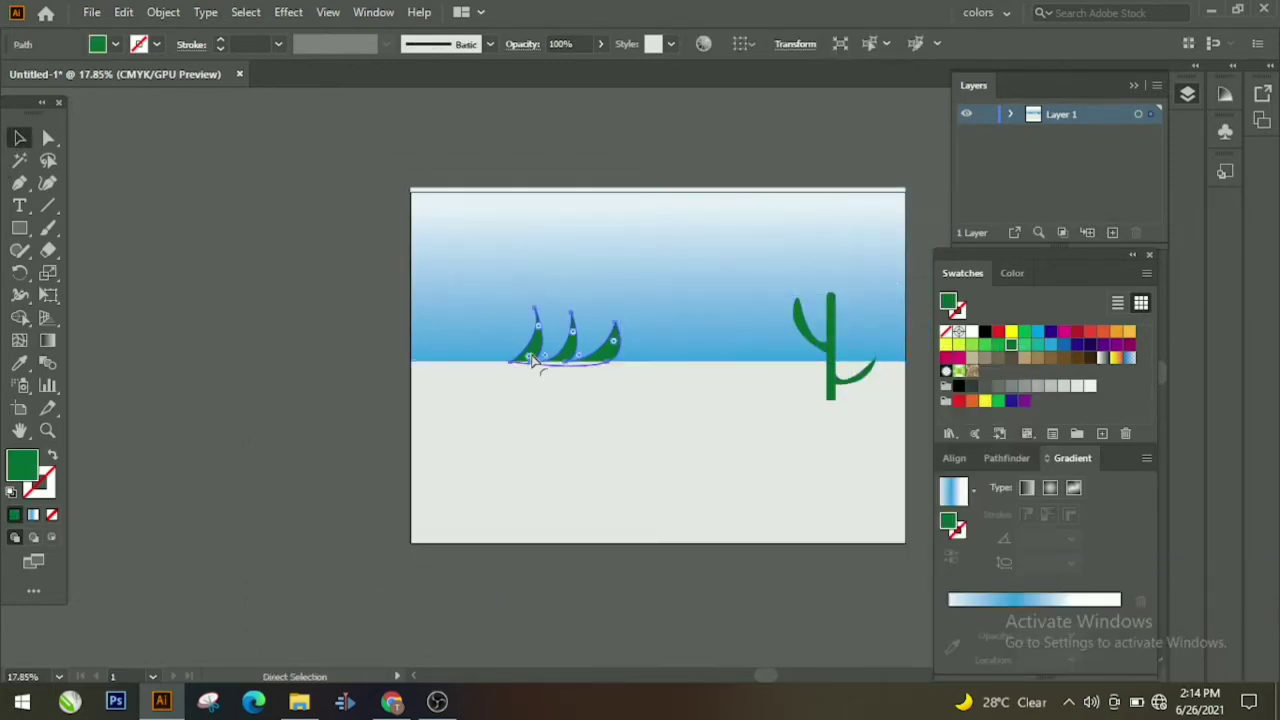
pyautogui.moveTo(549, 364); pyautogui.dragTo(496, 362)
pyautogui.keyDown('shift'); pyautogui.click(451, 365); pyautogui.keyUp('shift')
pyautogui.moveTo(614, 365); pyautogui.dragTo(537, 349)
pyautogui.hotkey('ctrl', 'z')
pyautogui.click(305, 441)
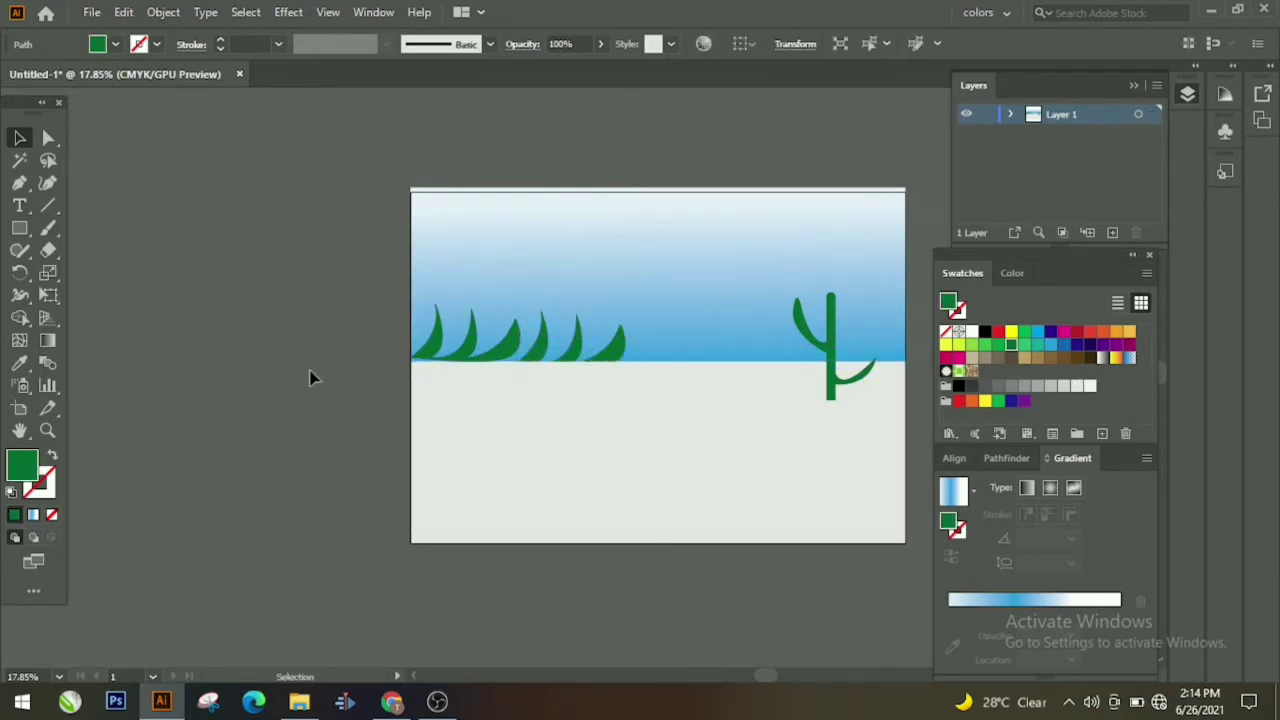
# Step: Group the two grass clumps together
pyautogui.click(437, 345)
pyautogui.keyDown('shift'); pyautogui.click(568, 362); pyautogui.keyUp('shift')
pyautogui.rightClick(569, 362)
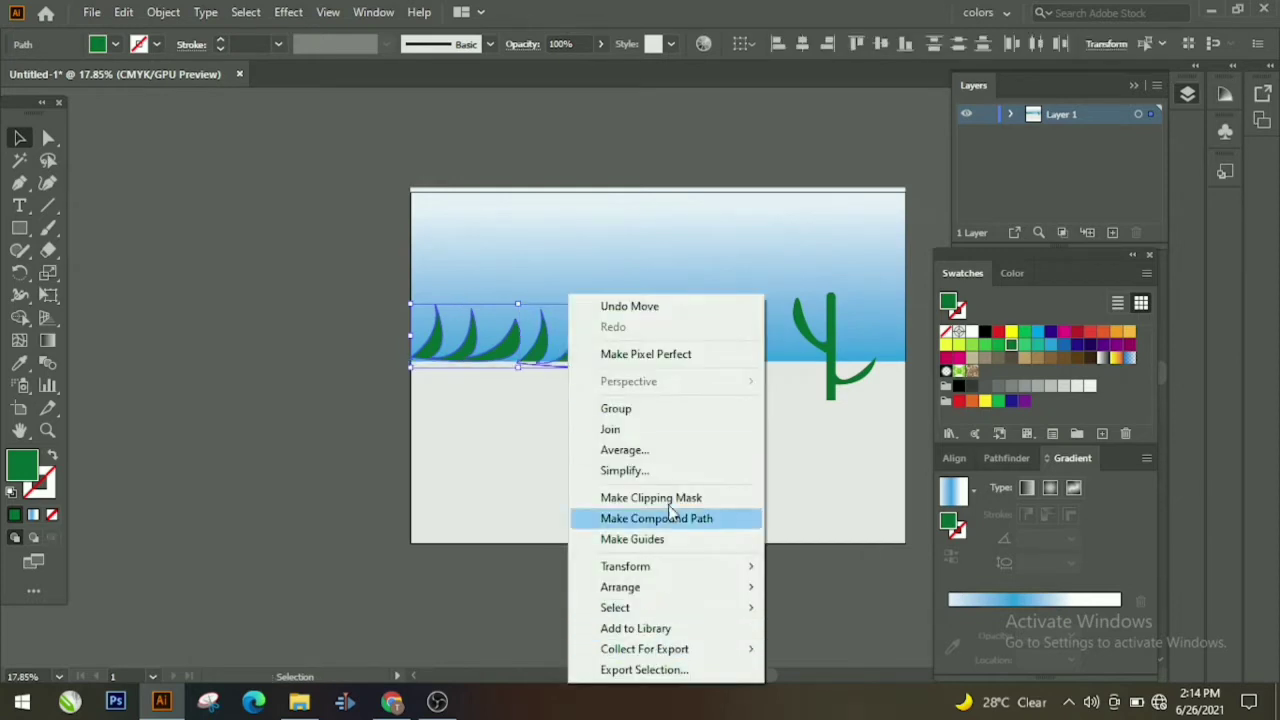
pyautogui.click(642, 409)
pyautogui.click(215, 502)
# Step: Bring the ground over the grass bases and keep the cactus in front
pyautogui.rightClick(554, 410)
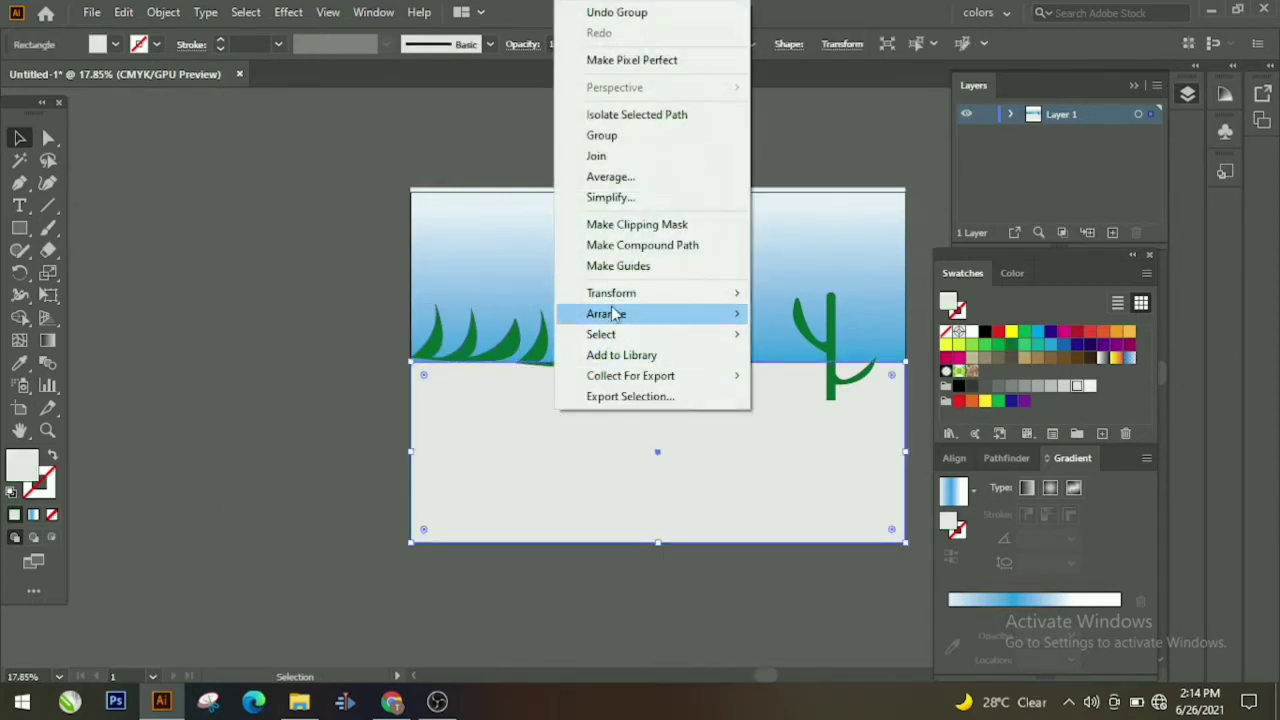
pyautogui.click(790, 314)
pyautogui.rightClick(804, 326)
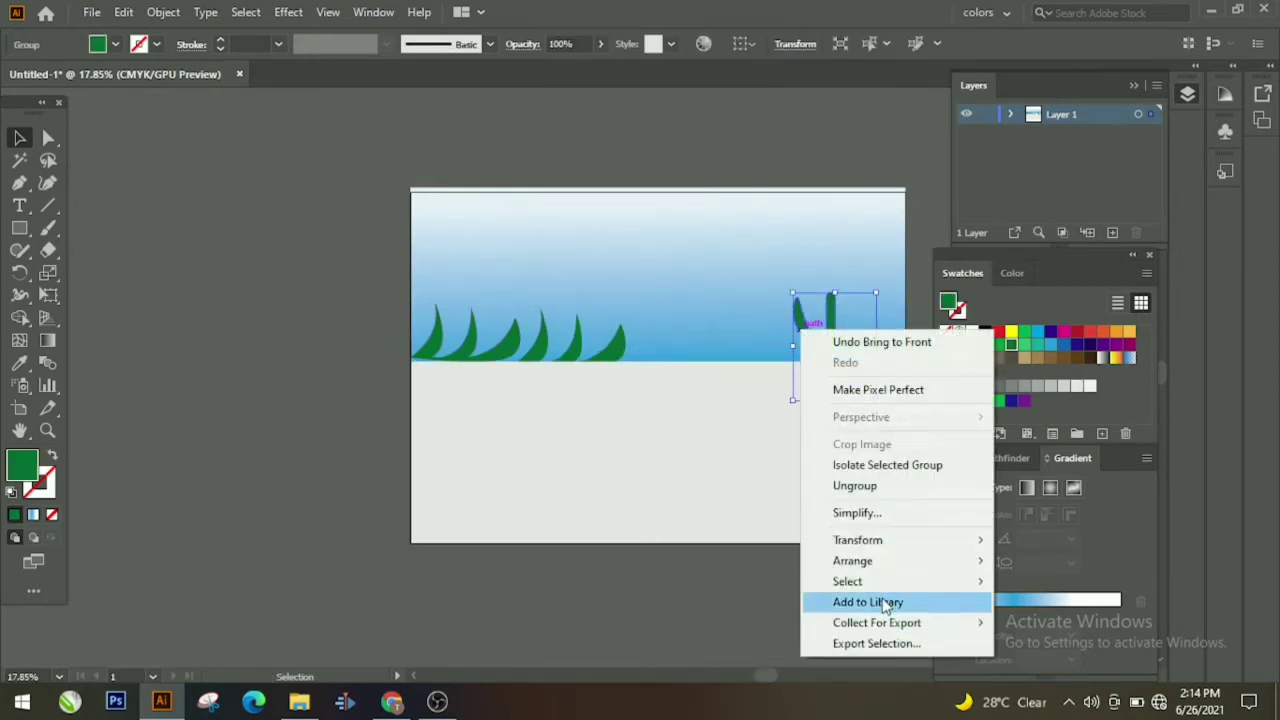
pyautogui.moveTo(835, 557)
pyautogui.click(866, 583)
# Step: Move the cactus to the artboard's right edge
pyautogui.click(51, 434)
pyautogui.moveTo(365, 447); pyautogui.dragTo(494, 373)
pyautogui.moveTo(729, 577); pyautogui.dragTo(266, 628)
pyautogui.moveTo(355, 516); pyautogui.dragTo(408, 521)
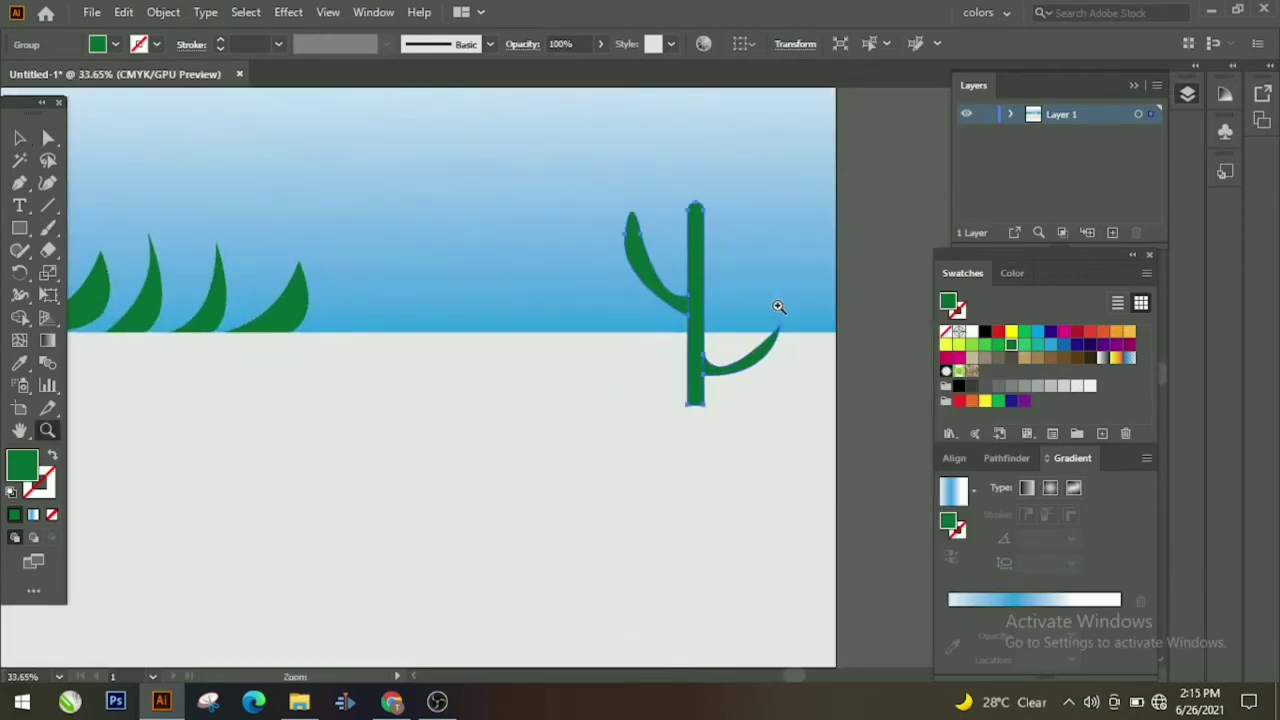
pyautogui.click(19, 137)
pyautogui.moveTo(700, 306); pyautogui.dragTo(862, 306)
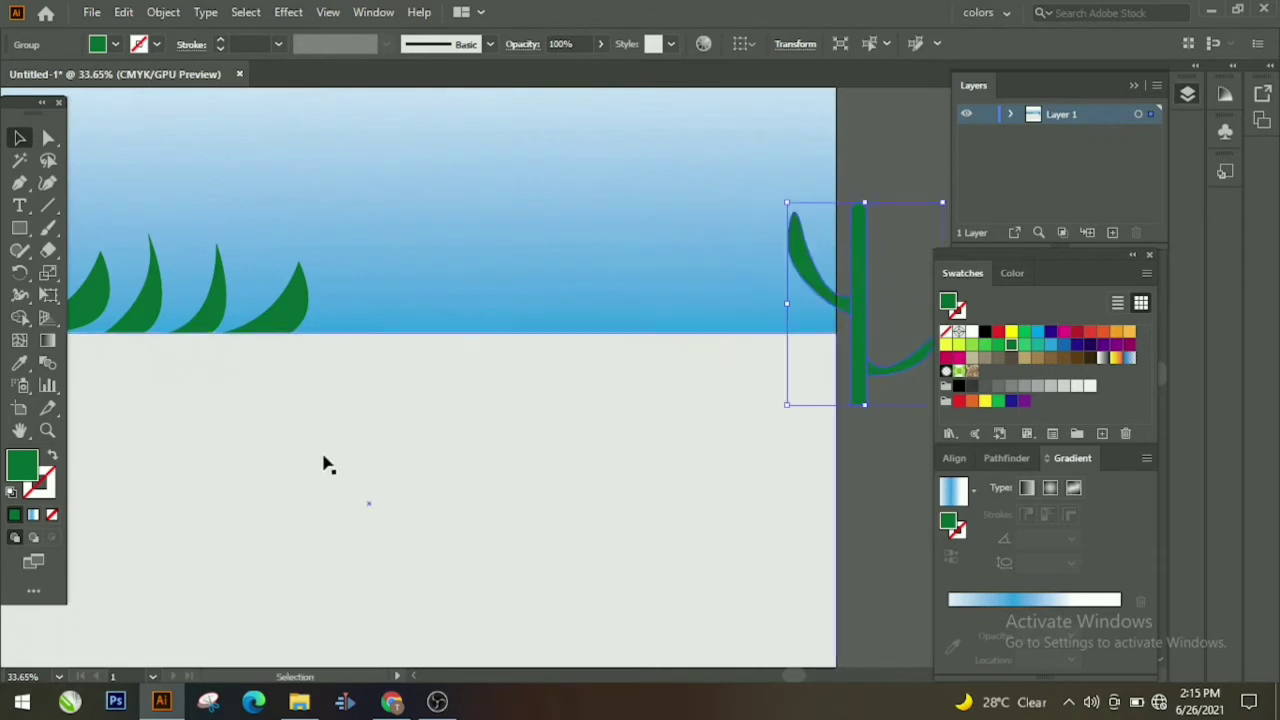
# Step: Draw a wide grey oval at 31% opacity just below the horizon
pyautogui.click(19, 228)
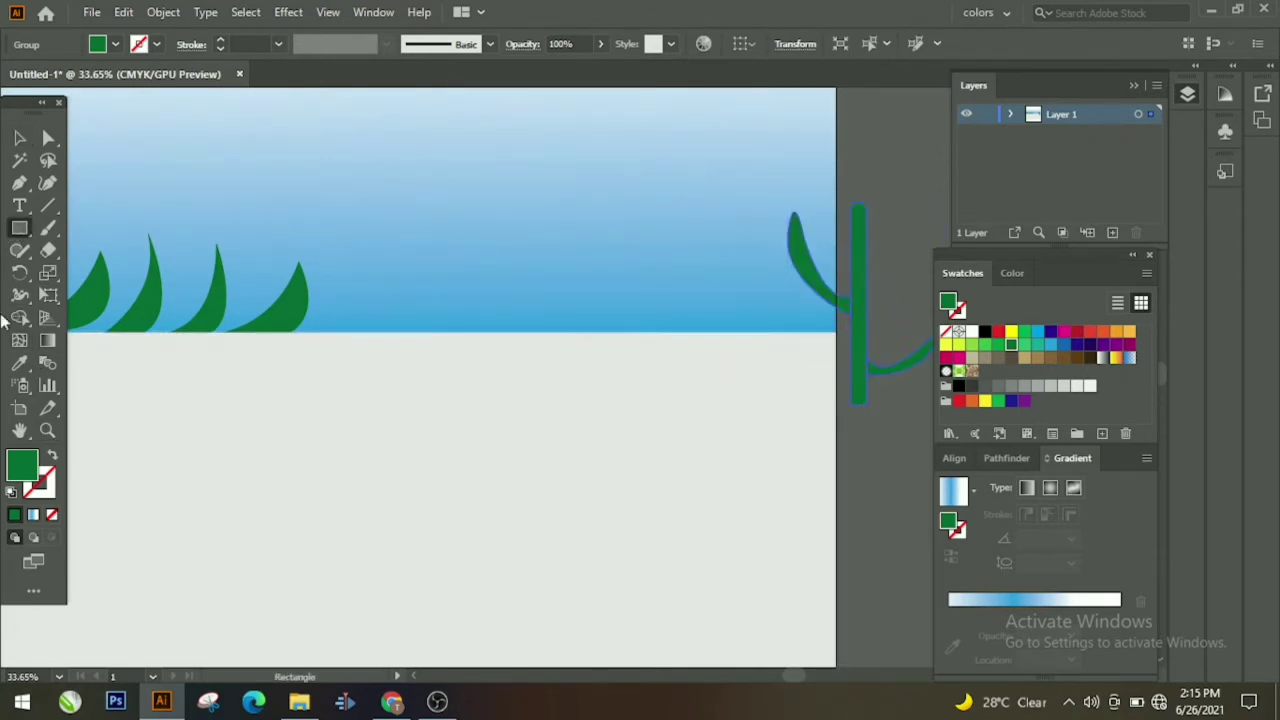
pyautogui.moveTo(19, 228); pyautogui.dragTo(94, 294)
pyautogui.moveTo(214, 412); pyautogui.dragTo(583, 479)
pyautogui.click(1024, 388)
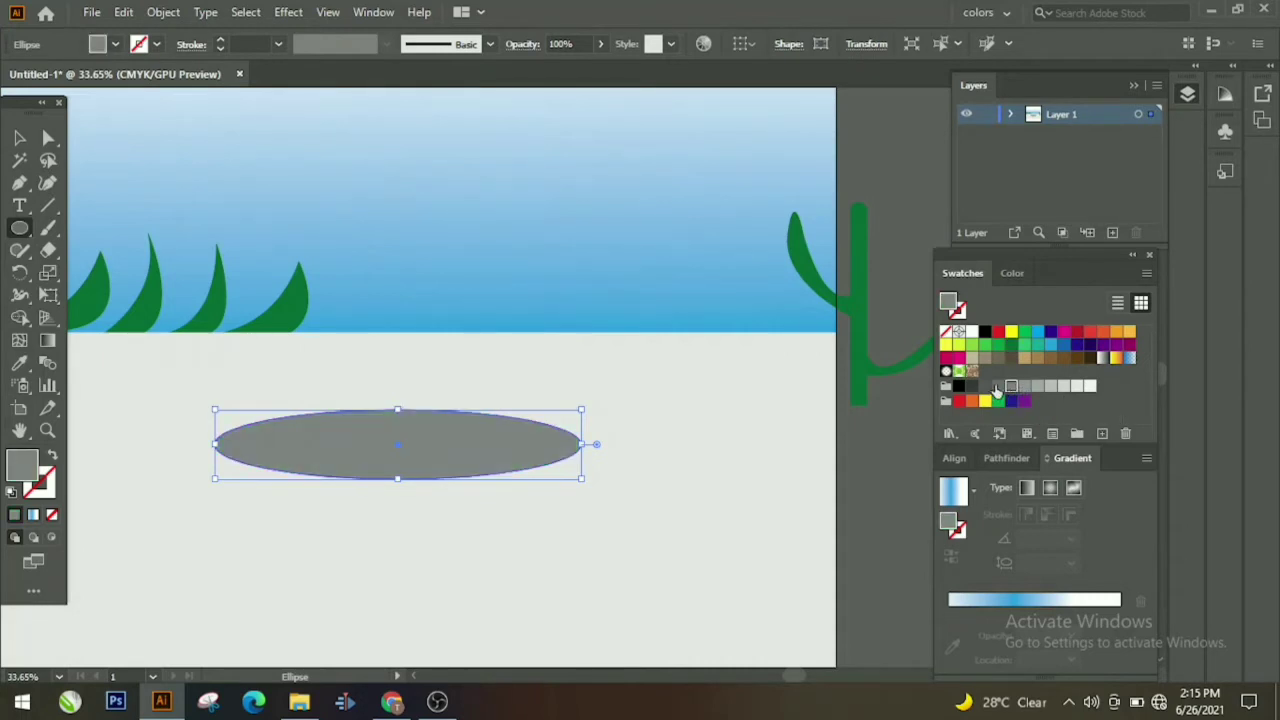
pyautogui.moveTo(582, 60); pyautogui.dragTo(574, 66)
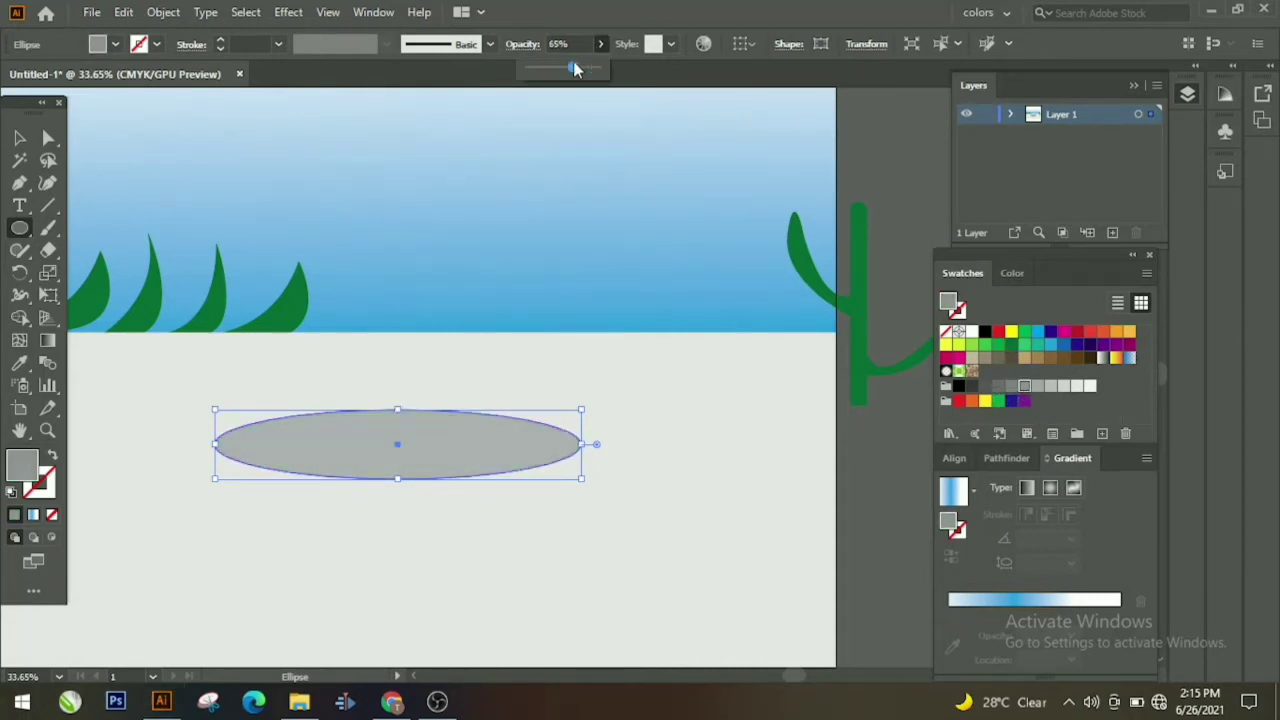
pyautogui.click(551, 66)
pyautogui.click(551, 152)
pyautogui.click(685, 369)
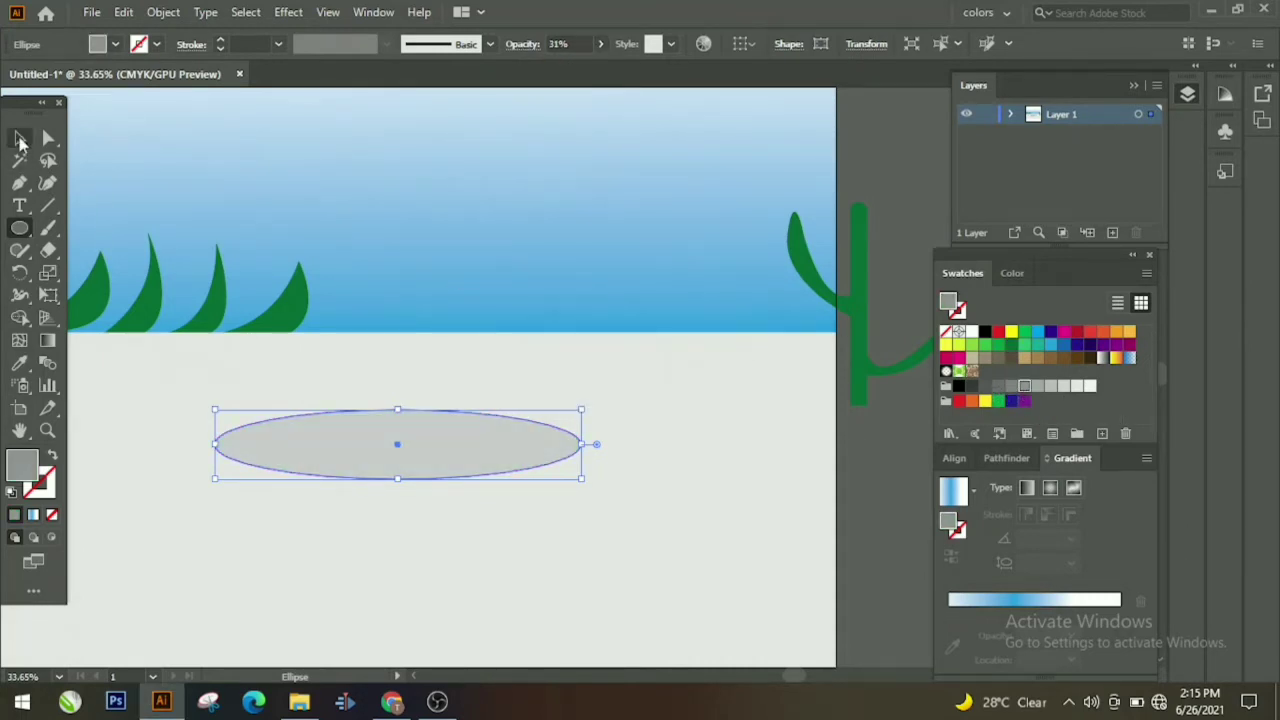
pyautogui.click(20, 138)
pyautogui.click(462, 424)
pyautogui.moveTo(462, 431); pyautogui.dragTo(605, 356)
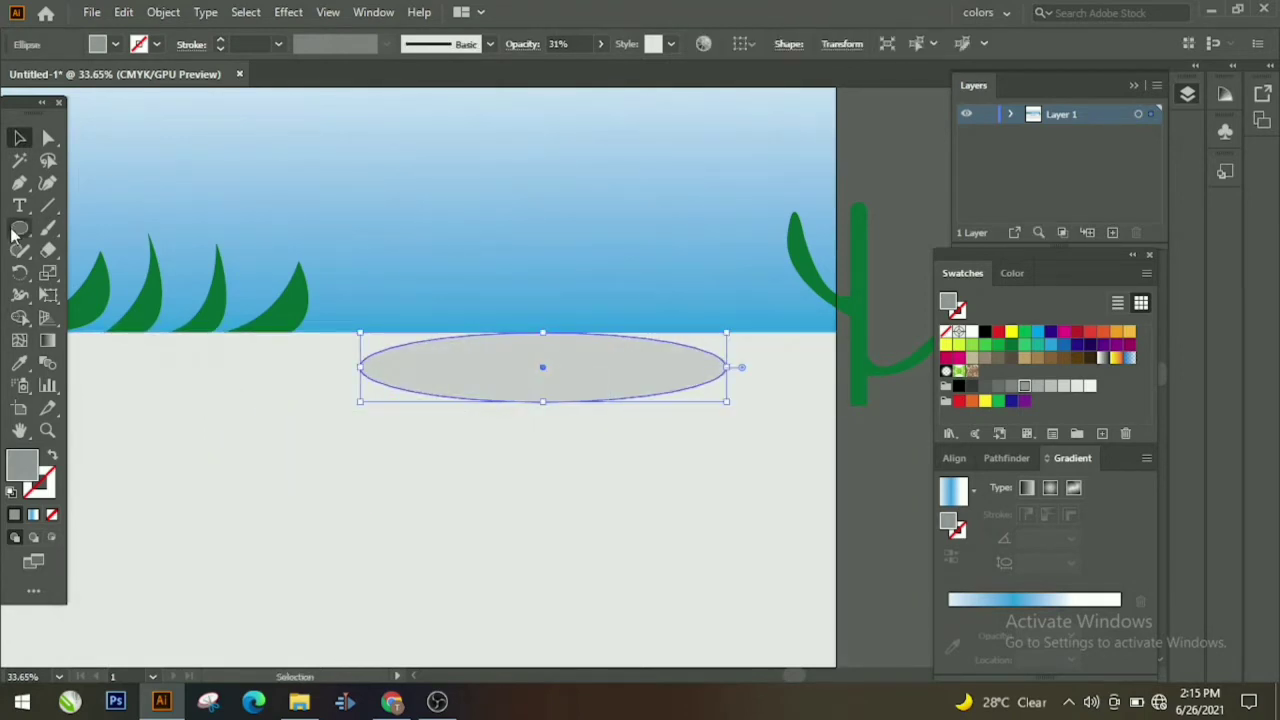
# Step: Draw a long thin rectangle bar along the horizon
pyautogui.moveTo(19, 228); pyautogui.dragTo(97, 231)
pyautogui.click(97, 229)
pyautogui.moveTo(328, 316); pyautogui.dragTo(757, 330)
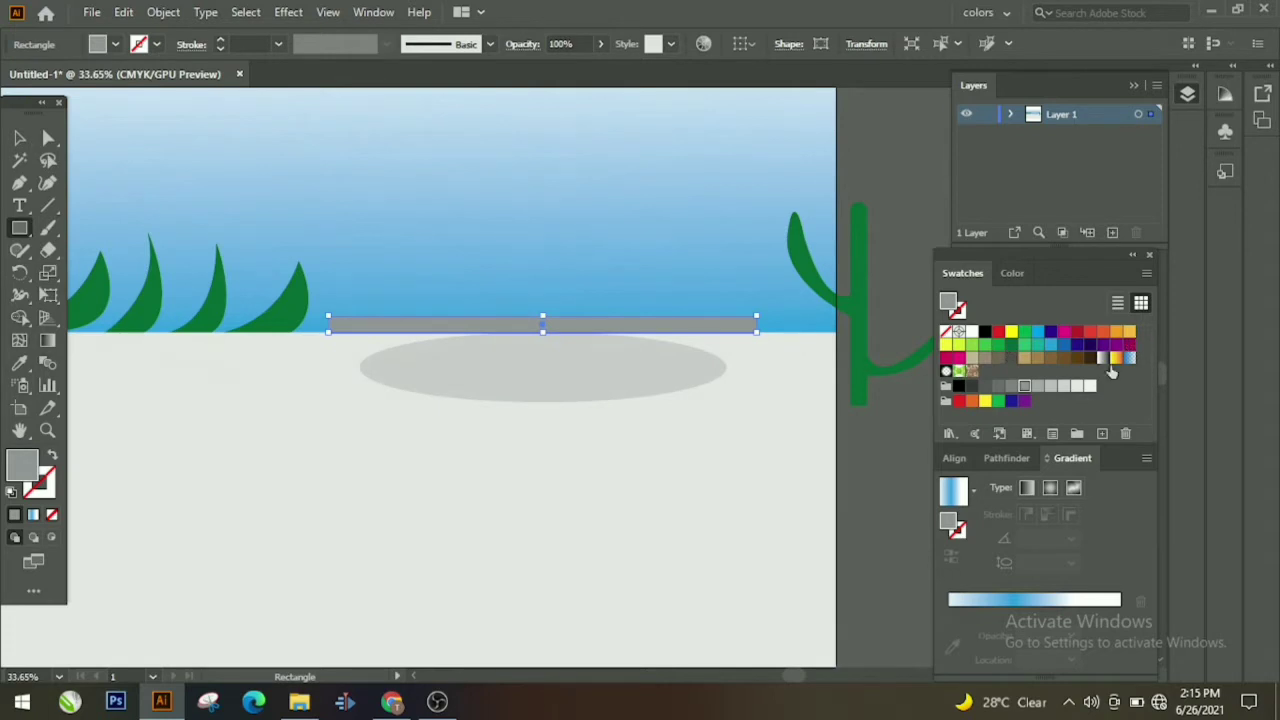
# Step: Settle on a tan fill and draw a thinner bar over the first bar
pyautogui.click(1036, 358)
pyautogui.click(1022, 358)
pyautogui.click(1036, 358)
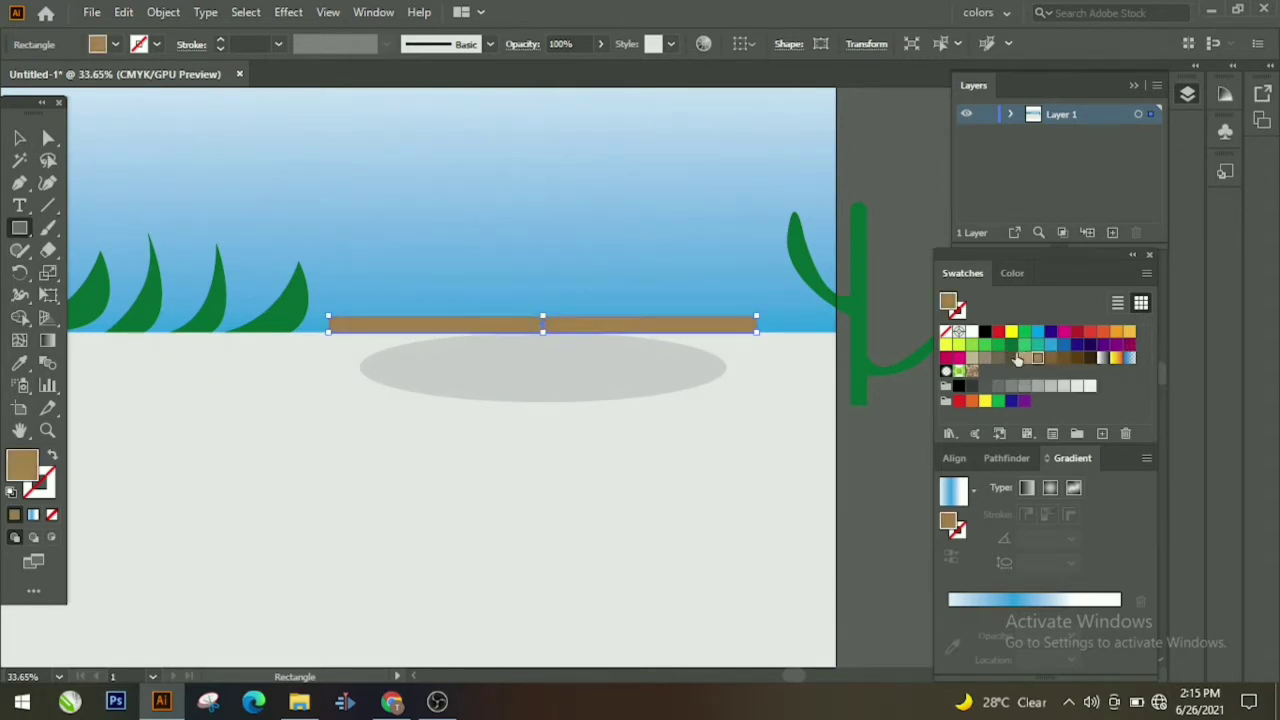
pyautogui.click(1022, 358)
pyautogui.click(1024, 358)
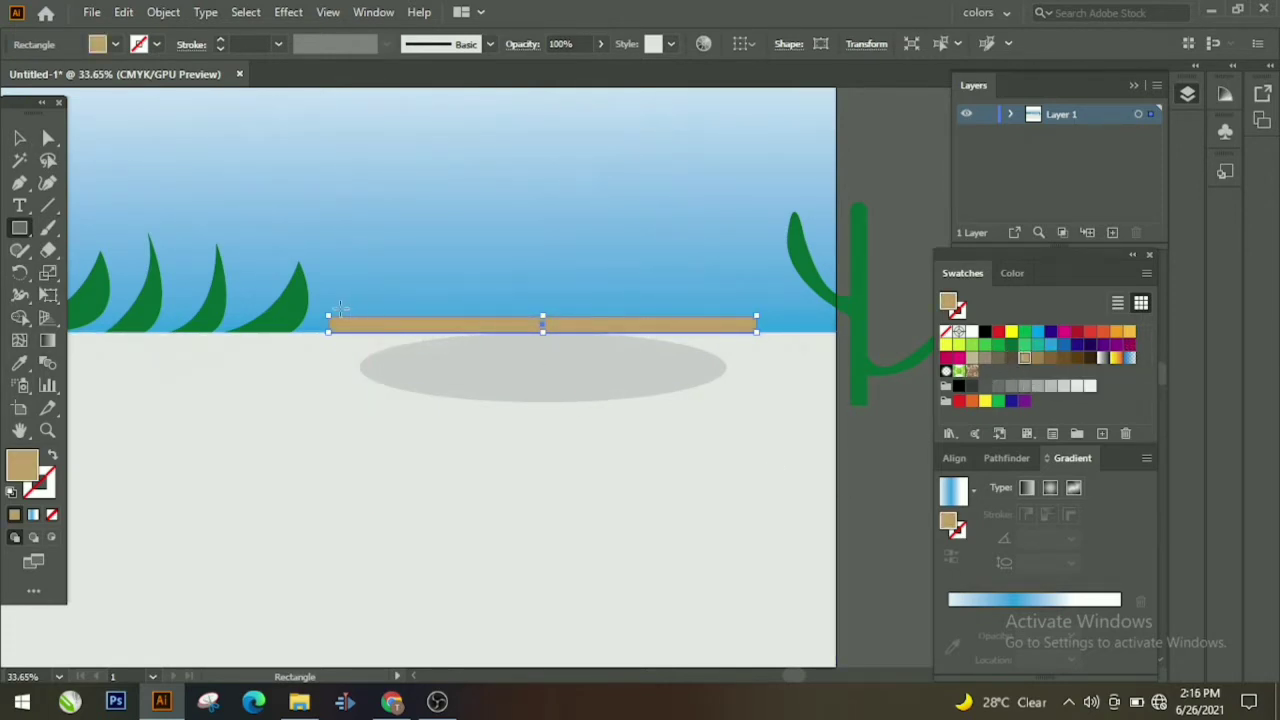
pyautogui.moveTo(340, 307); pyautogui.dragTo(752, 314)
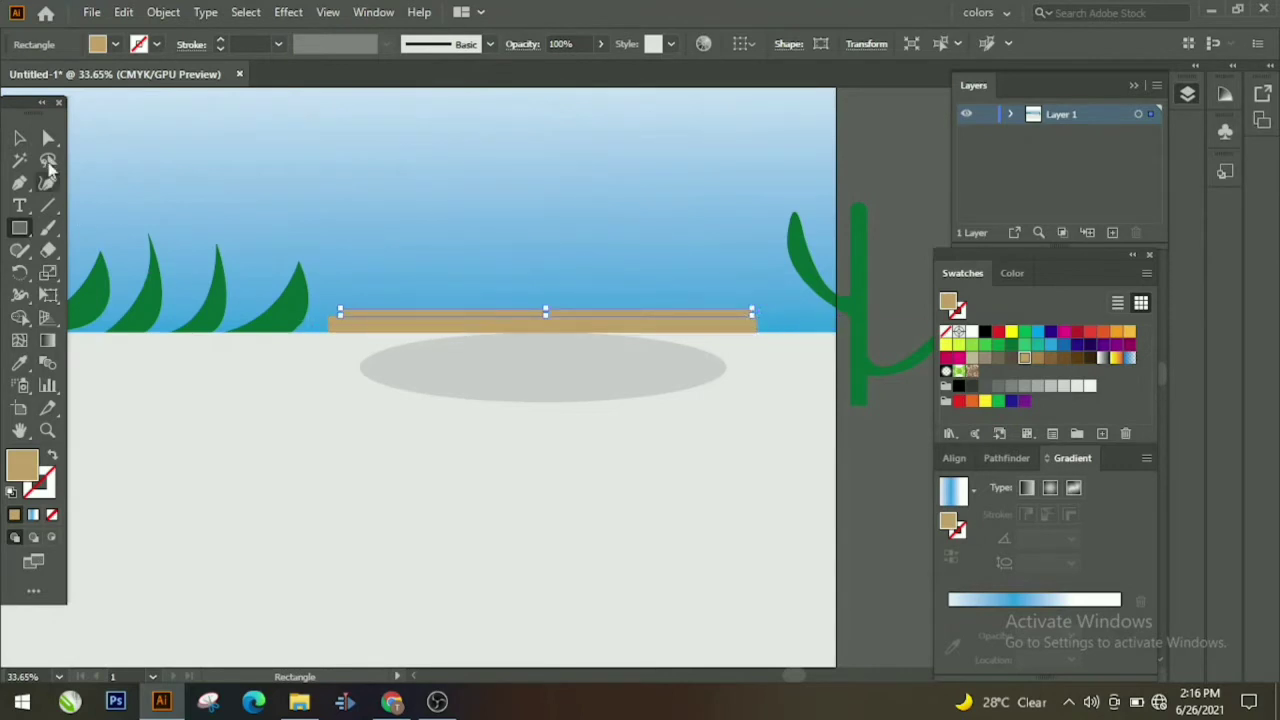
# Step: Align the thin top bar, make it taller, and darken its fill
pyautogui.press('v')
pyautogui.moveTo(445, 315); pyautogui.dragTo(441, 314)
pyautogui.moveTo(544, 311); pyautogui.dragTo(542, 305)
pyautogui.click(1010, 275)
pyautogui.click(1023, 376)
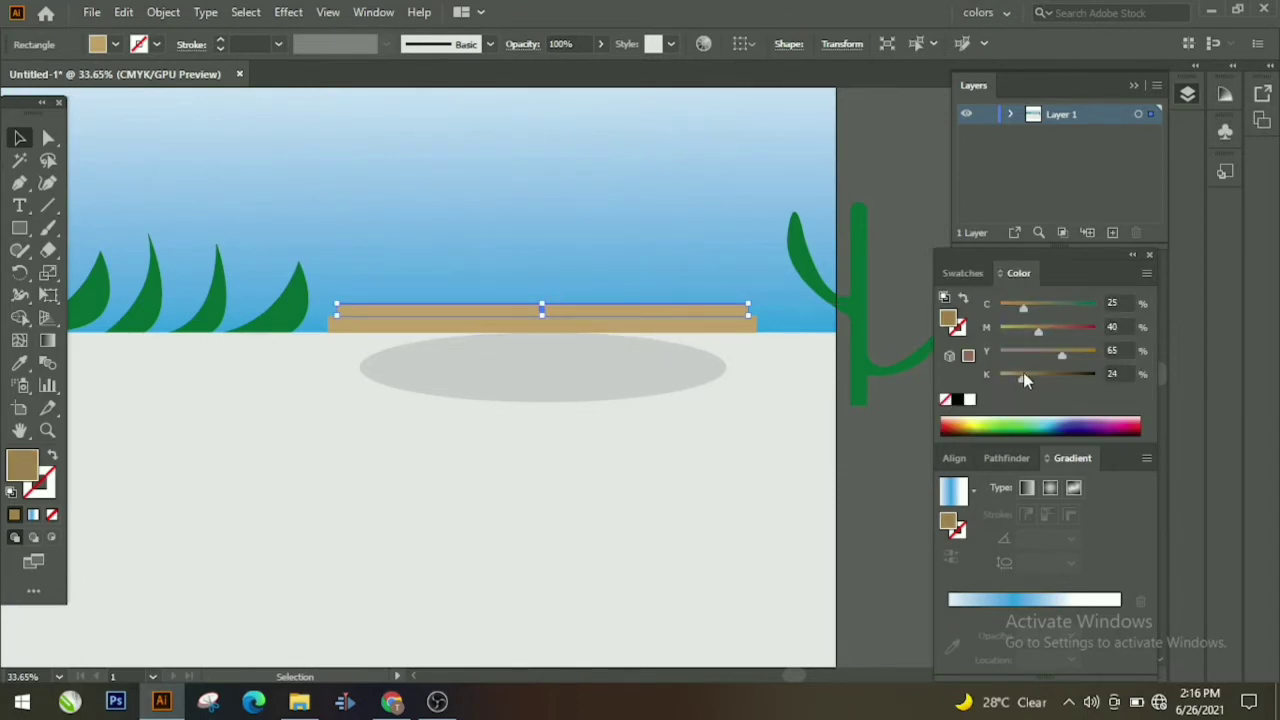
pyautogui.moveTo(1027, 374); pyautogui.dragTo(1035, 376)
pyautogui.click(585, 412)
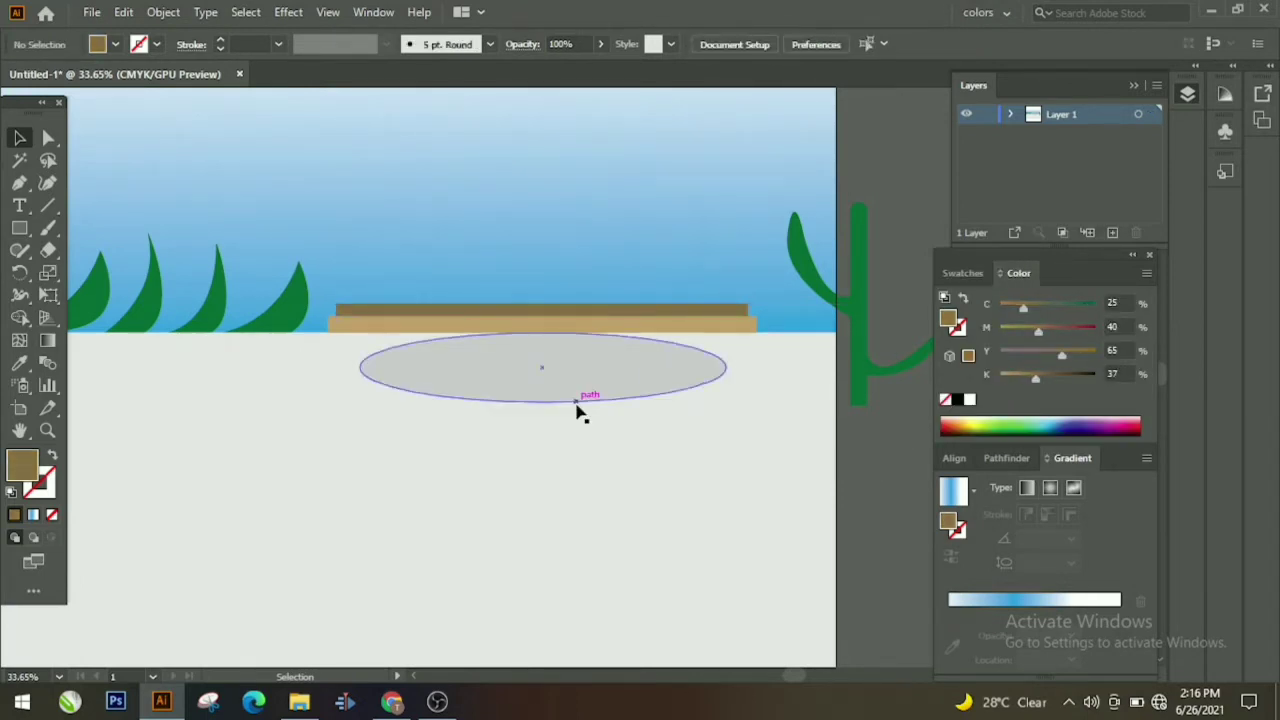
# Step: Draw a large block on the ground, set K to 0 for tan, and nudge it right
pyautogui.scroll(3, 470, 418)
pyautogui.moveTo(340, 295); pyautogui.dragTo(740, 438)
pyautogui.click(22, 141)
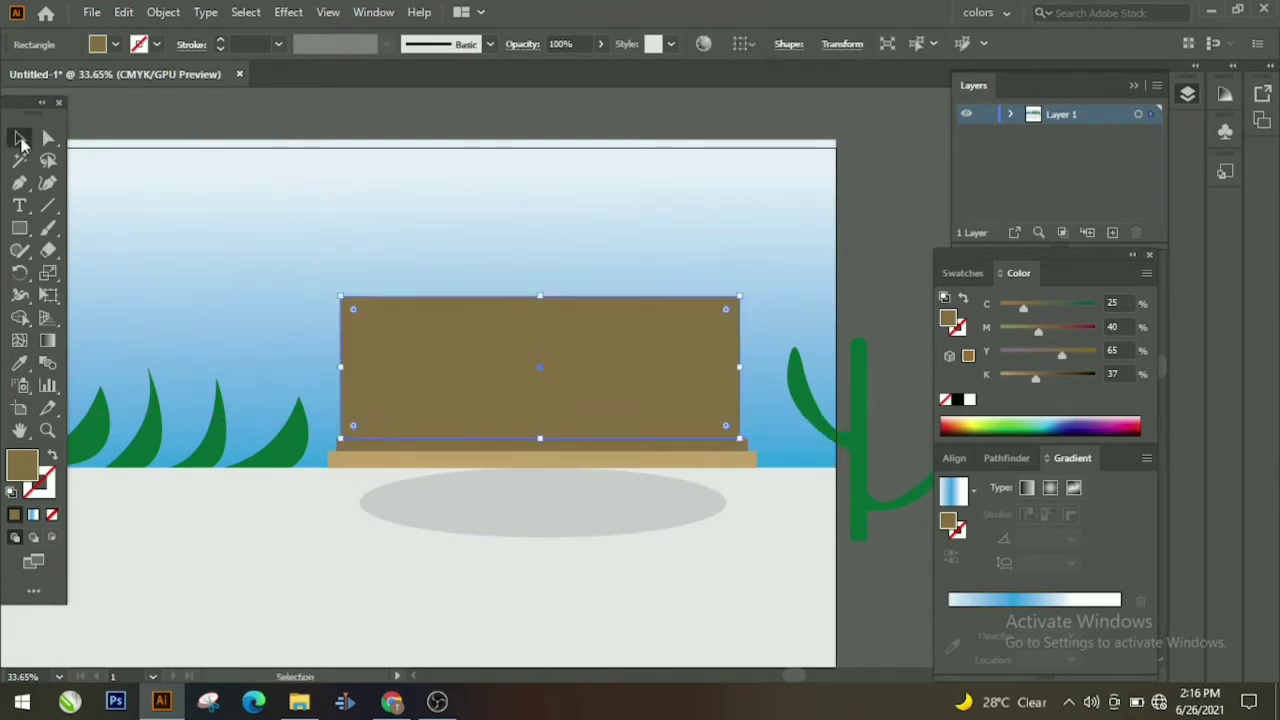
pyautogui.moveTo(1036, 377); pyautogui.dragTo(995, 386)
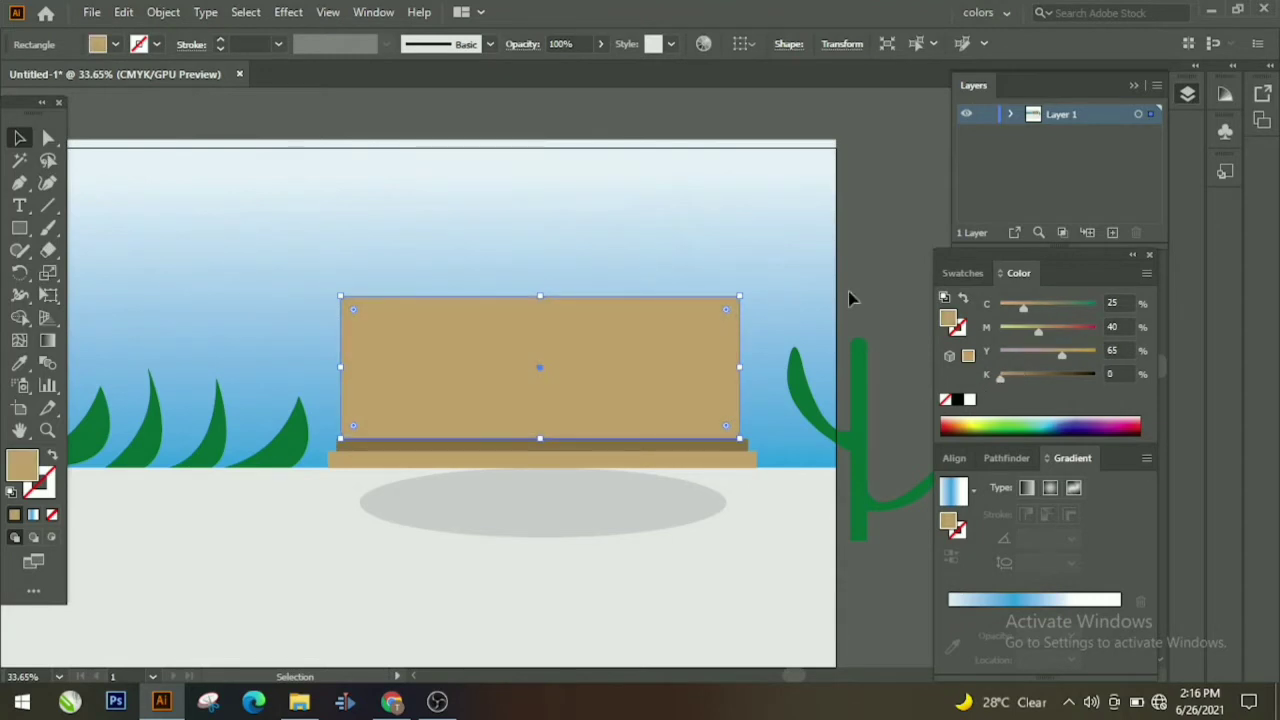
pyautogui.click(846, 293)
pyautogui.moveTo(634, 394); pyautogui.dragTo(637, 394)
pyautogui.click(909, 240)
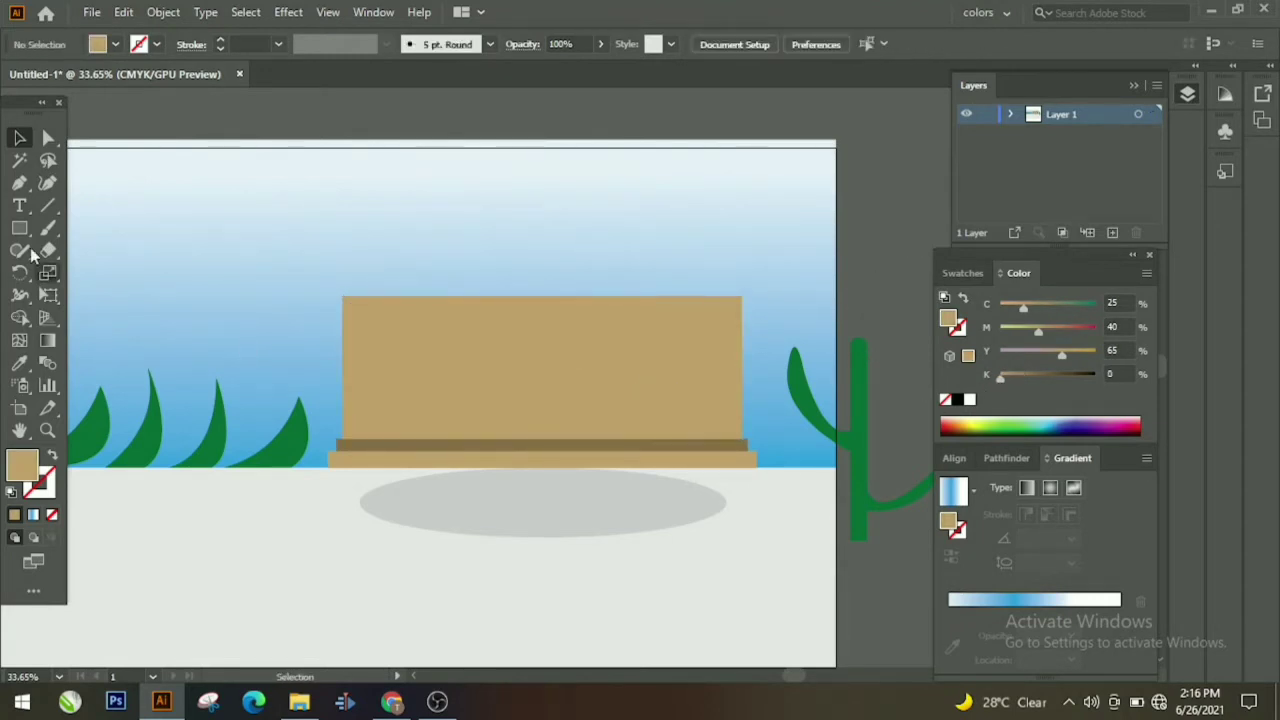
pyautogui.click(20, 228)
# Step: Draw a green rectangle and round its top corners into an arch
pyautogui.scroll(-8, 371, 471)
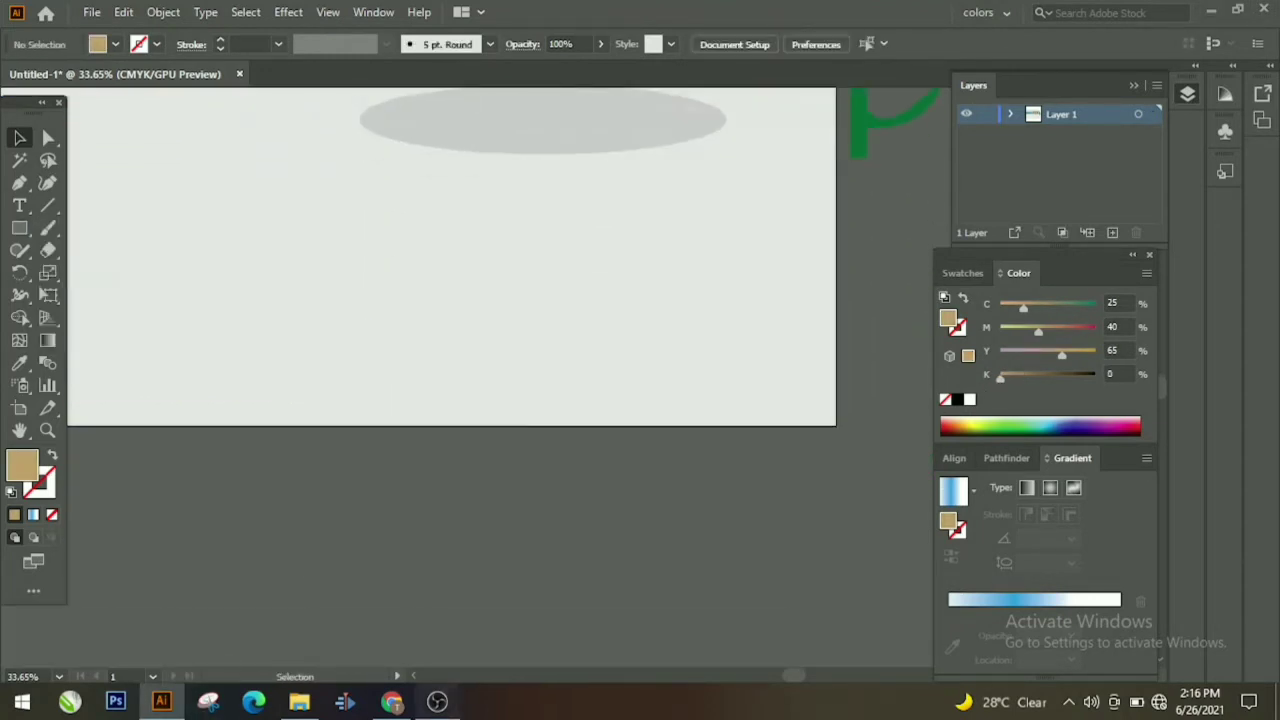
pyautogui.scroll(-4, 403, 483)
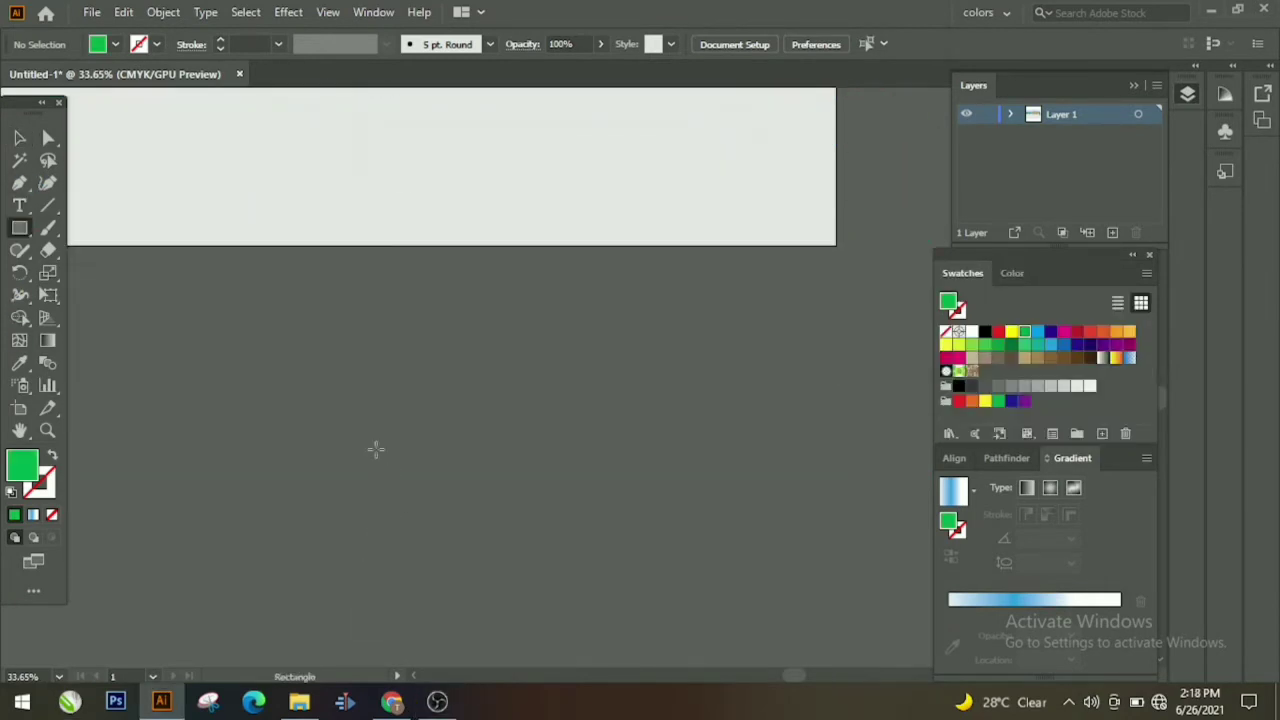
pyautogui.moveTo(350, 364); pyautogui.dragTo(446, 571)
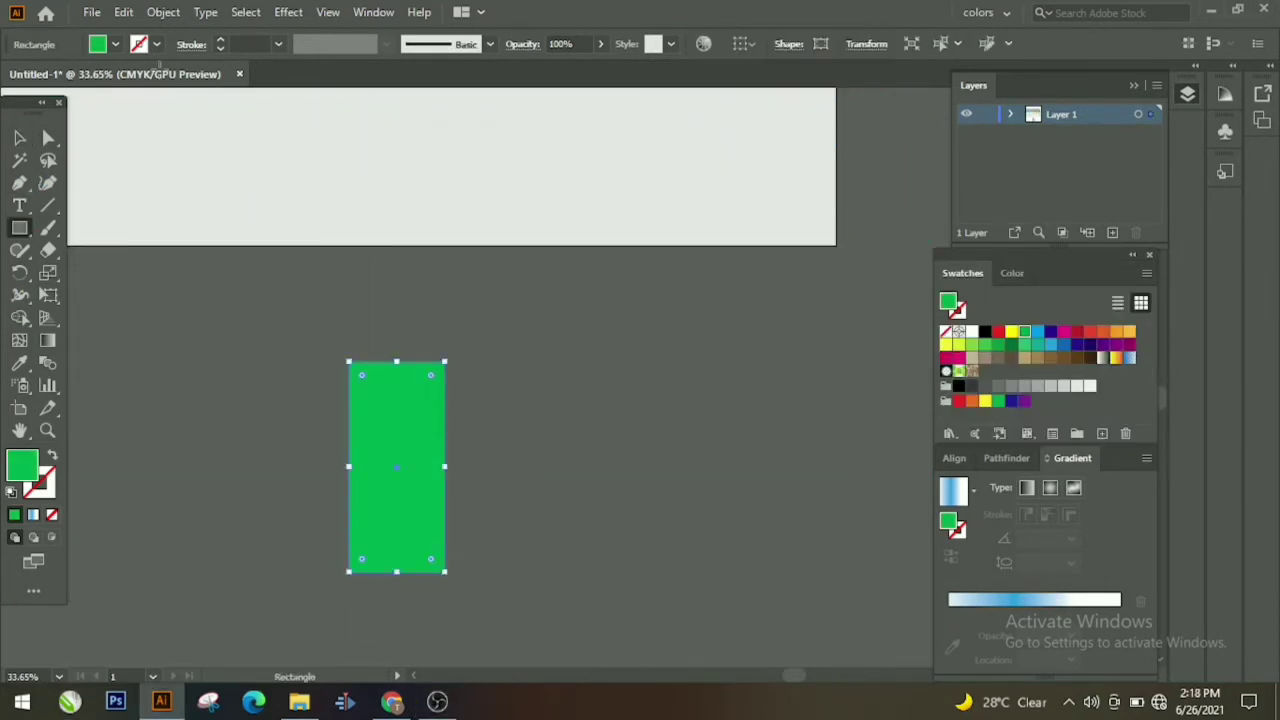
pyautogui.click(50, 143)
pyautogui.click(410, 380)
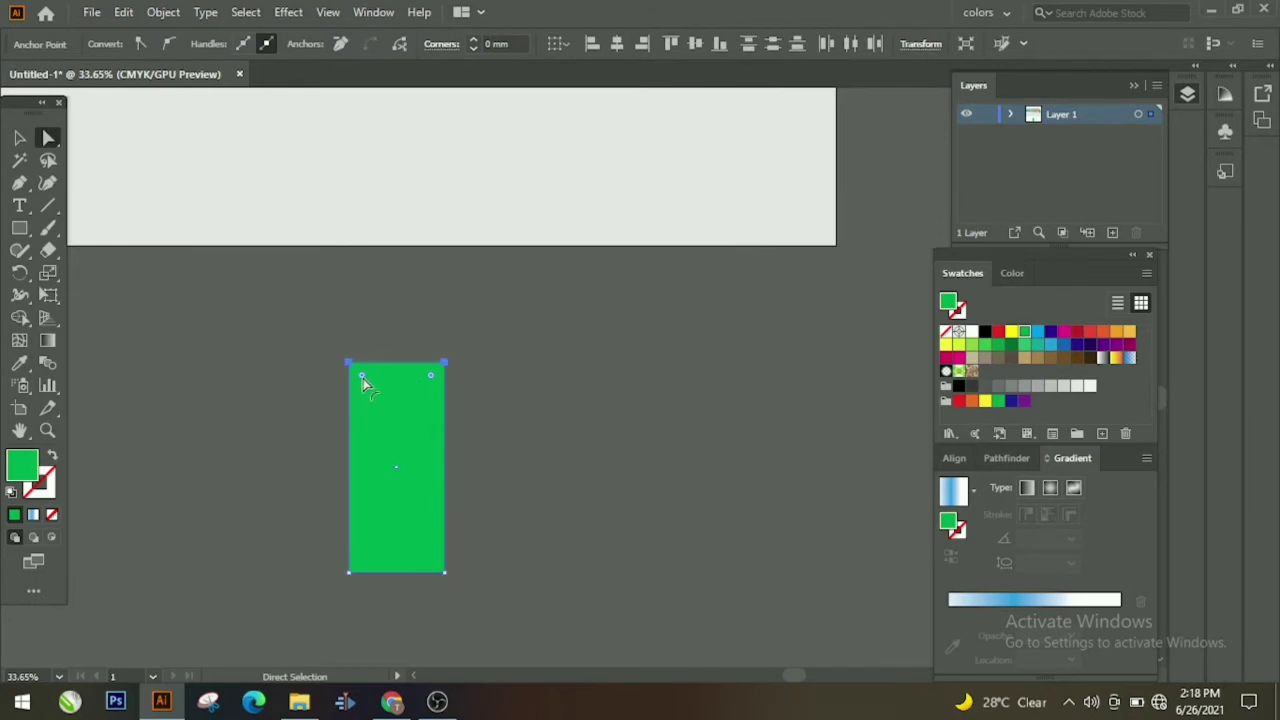
pyautogui.moveTo(363, 378); pyautogui.dragTo(436, 432)
pyautogui.click(557, 477)
# Step: Shorten the arch and position it on the right side of the tan wall
pyautogui.click(392, 552)
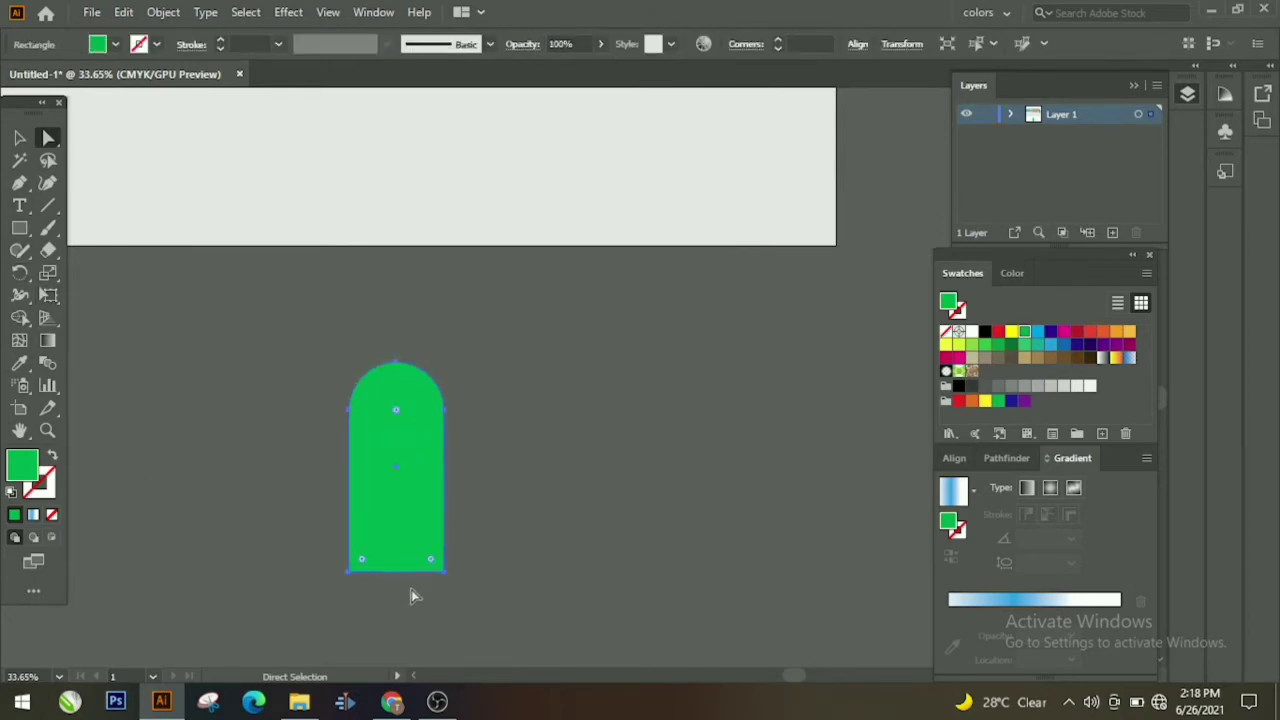
pyautogui.click(19, 142)
pyautogui.moveTo(392, 573); pyautogui.dragTo(588, 148)
pyautogui.hotkey('ctrl', 'shift', 'a')
pyautogui.scroll(4, 601, 162)
pyautogui.moveTo(574, 452); pyautogui.dragTo(651, 120)
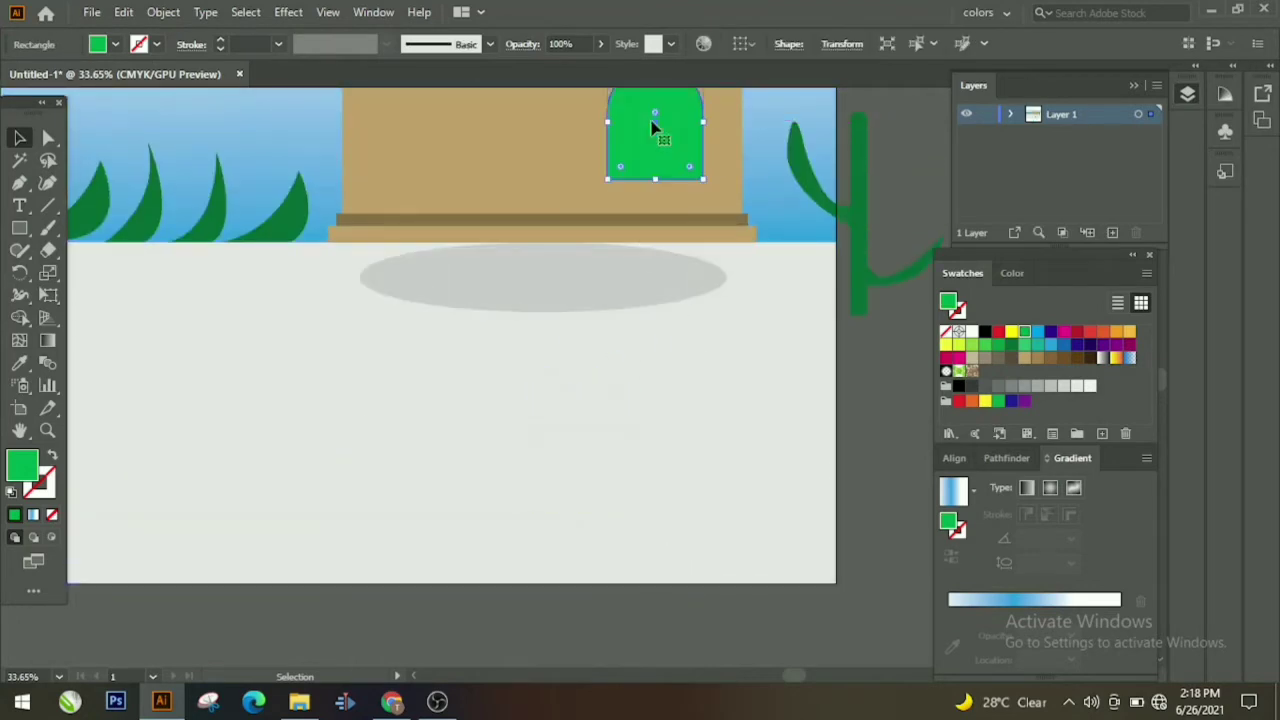
pyautogui.scroll(1, 651, 120)
pyautogui.click(606, 480)
pyautogui.moveTo(651, 226); pyautogui.dragTo(656, 246)
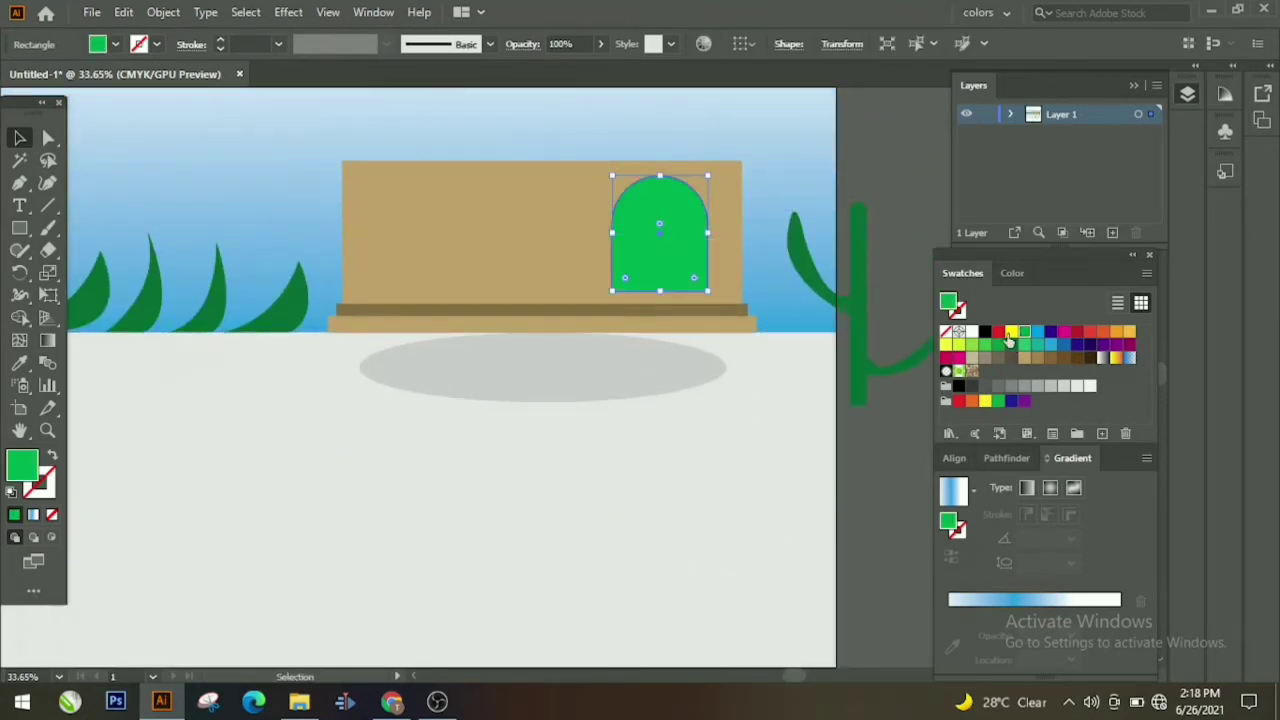
# Step: Recolour the arch yellow-green and duplicate it twice across the wall
pyautogui.click(955, 345)
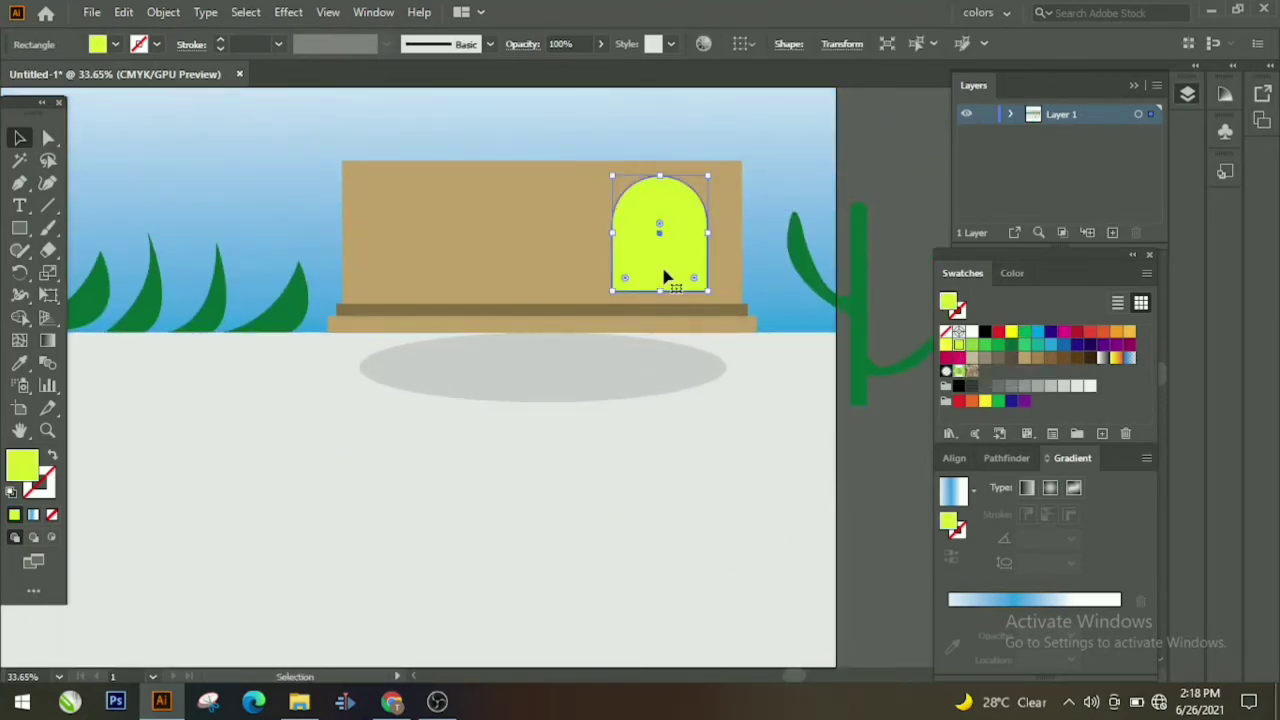
pyautogui.keyDown('alt'); pyautogui.moveTo(667, 277); pyautogui.dragTo(428, 246); pyautogui.keyUp('alt')
pyautogui.hotkey('ctrl', 'c')
pyautogui.hotkey('ctrl', 'v')
pyautogui.moveTo(532, 505); pyautogui.dragTo(568, 254)
pyautogui.click(848, 509)
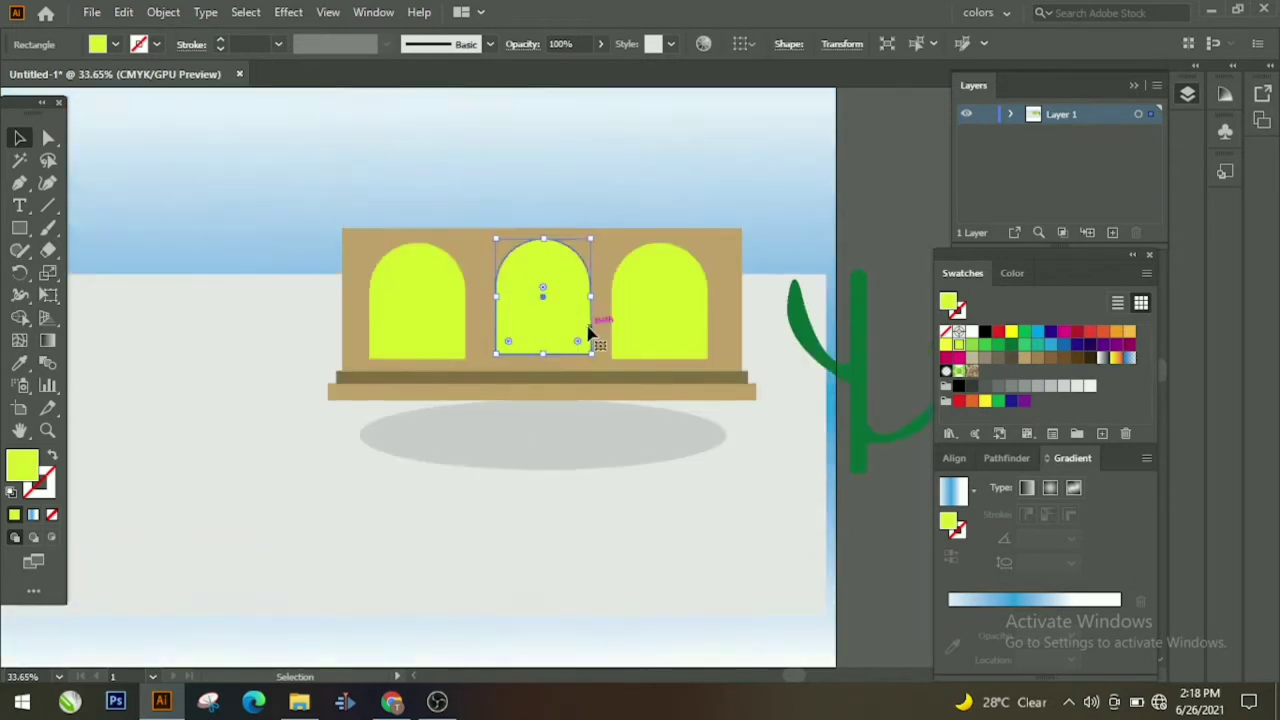
pyautogui.scroll(5, 590, 341)
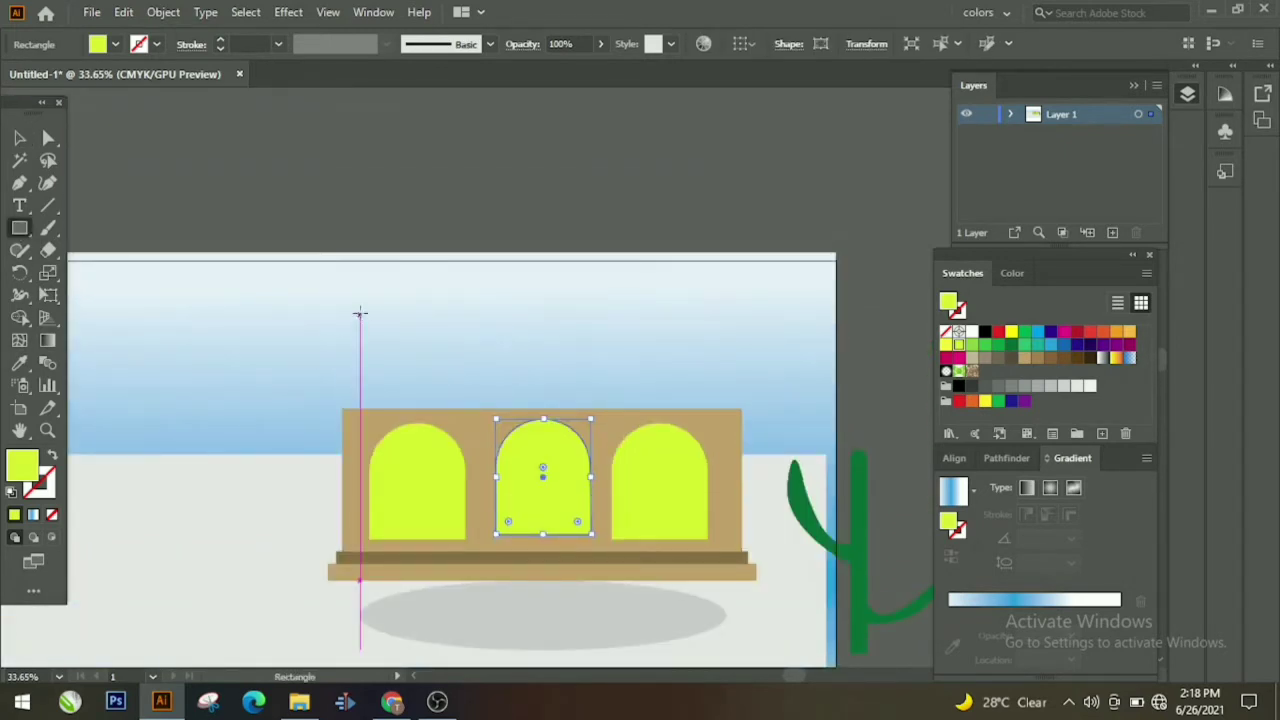
# Step: Add a thin tan ledge above the wall, sampling the wall's tan colour
pyautogui.moveTo(350, 311); pyautogui.dragTo(699, 404)
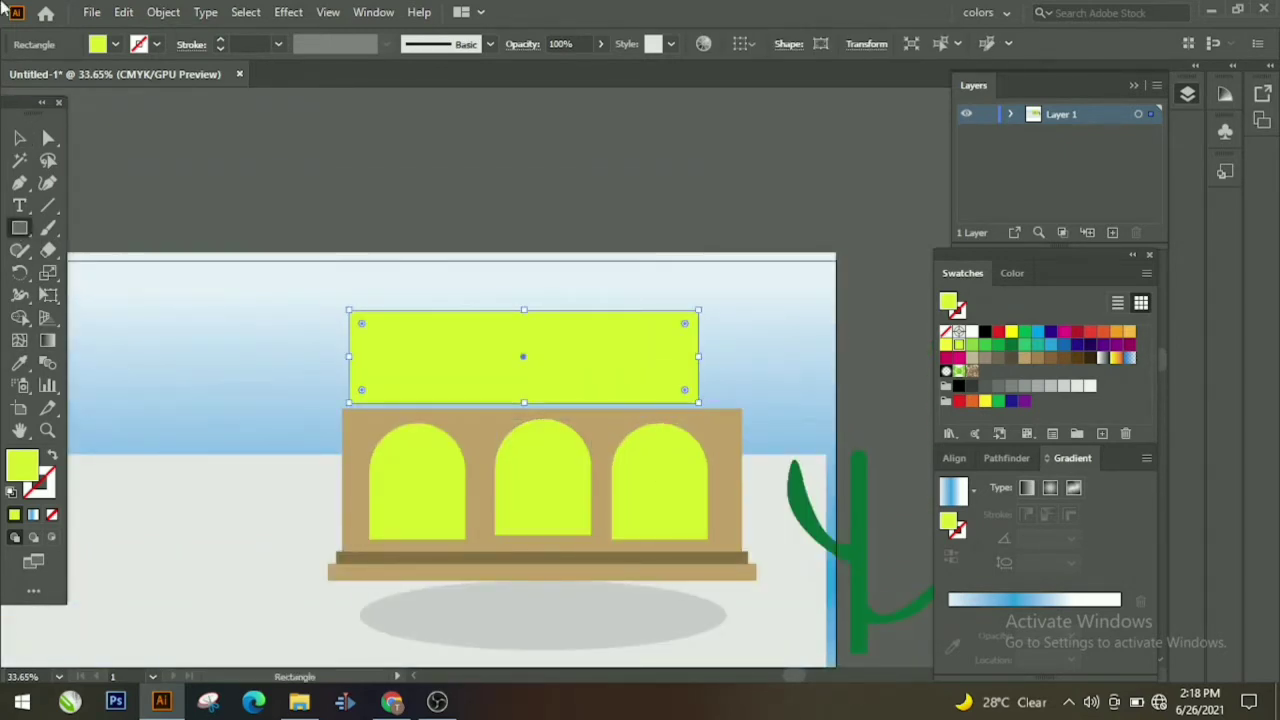
pyautogui.click(20, 366)
pyautogui.click(371, 430)
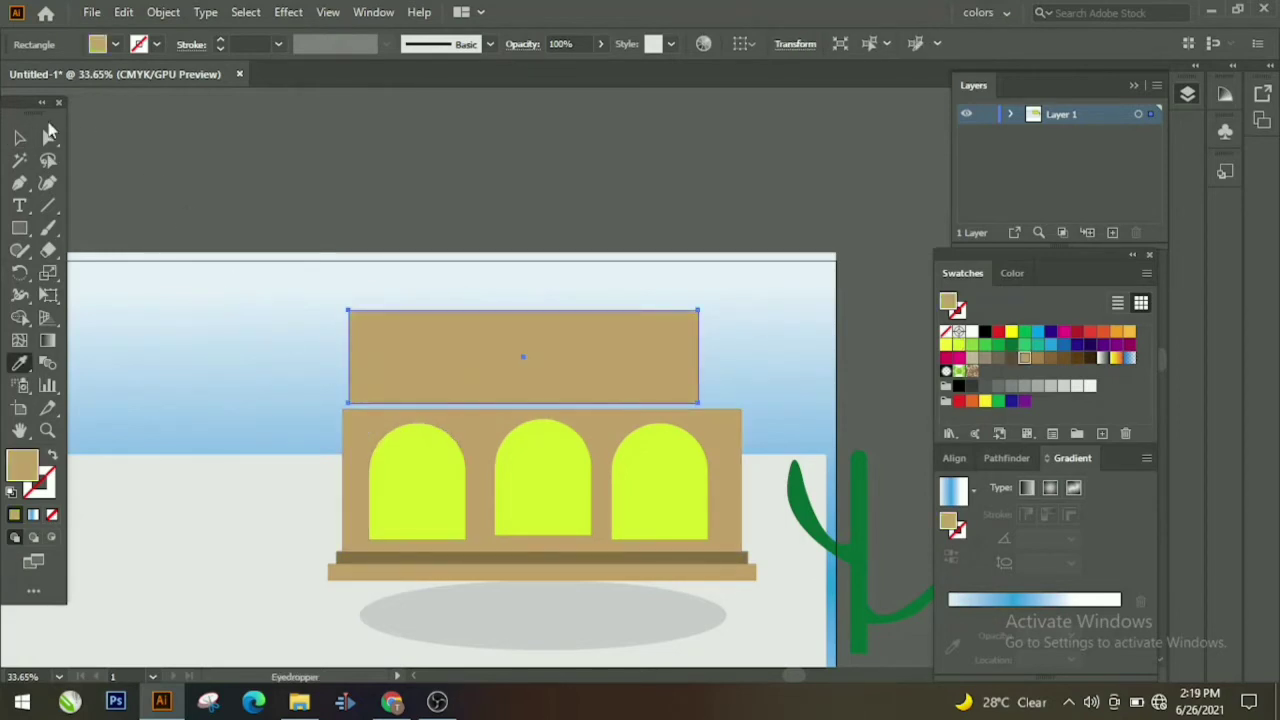
pyautogui.click(20, 138)
pyautogui.moveTo(515, 354); pyautogui.dragTo(540, 360)
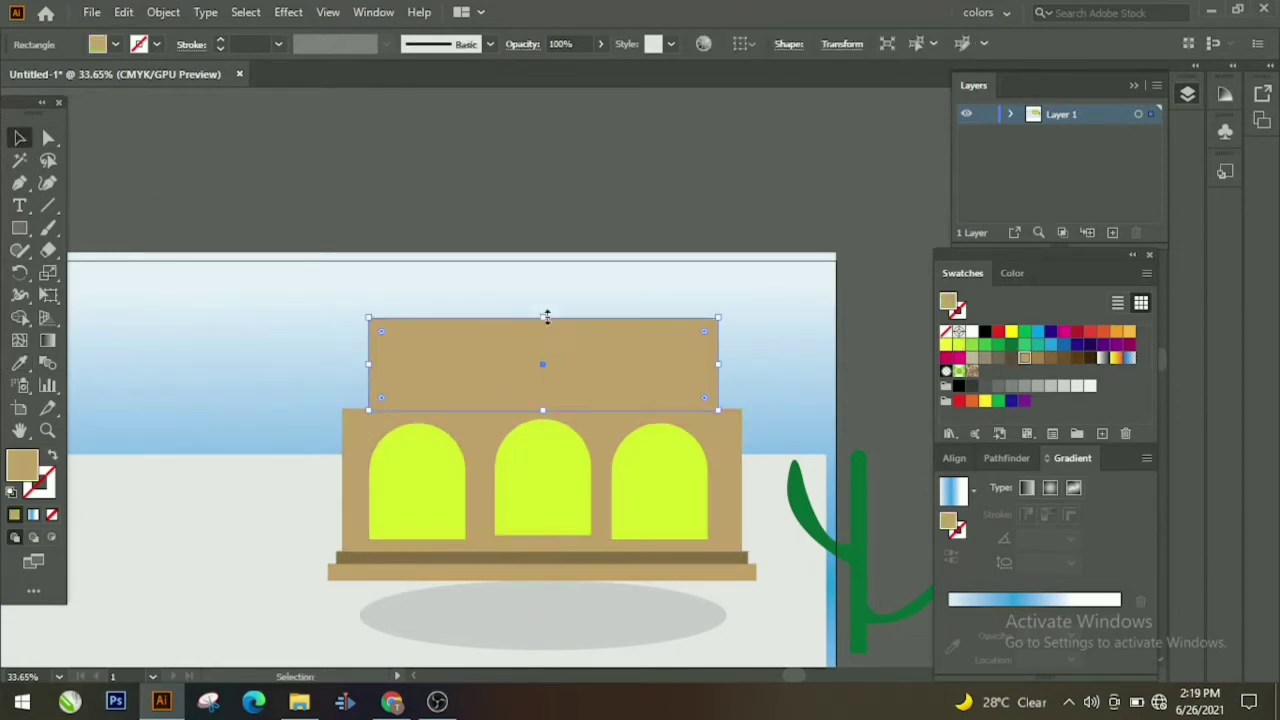
pyautogui.moveTo(546, 316); pyautogui.dragTo(545, 286)
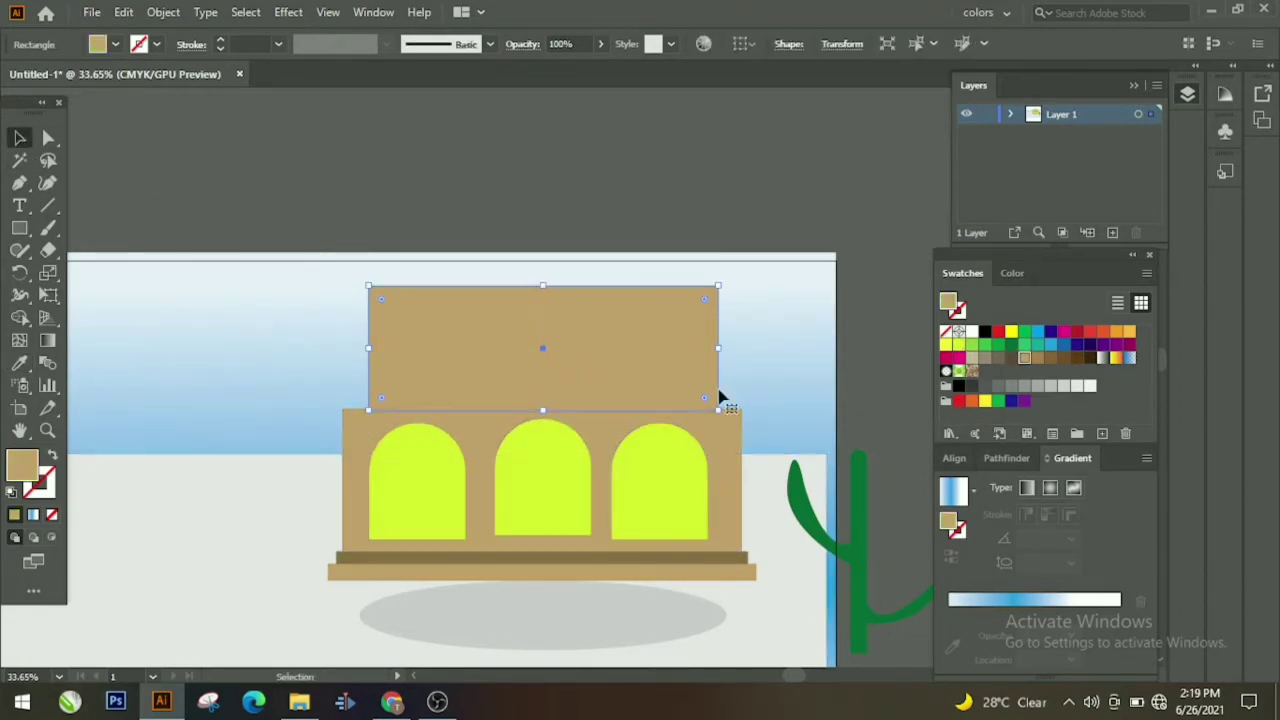
pyautogui.moveTo(545, 286); pyautogui.dragTo(573, 427)
pyautogui.click(578, 561)
pyautogui.hotkey('ctrl', 'z')
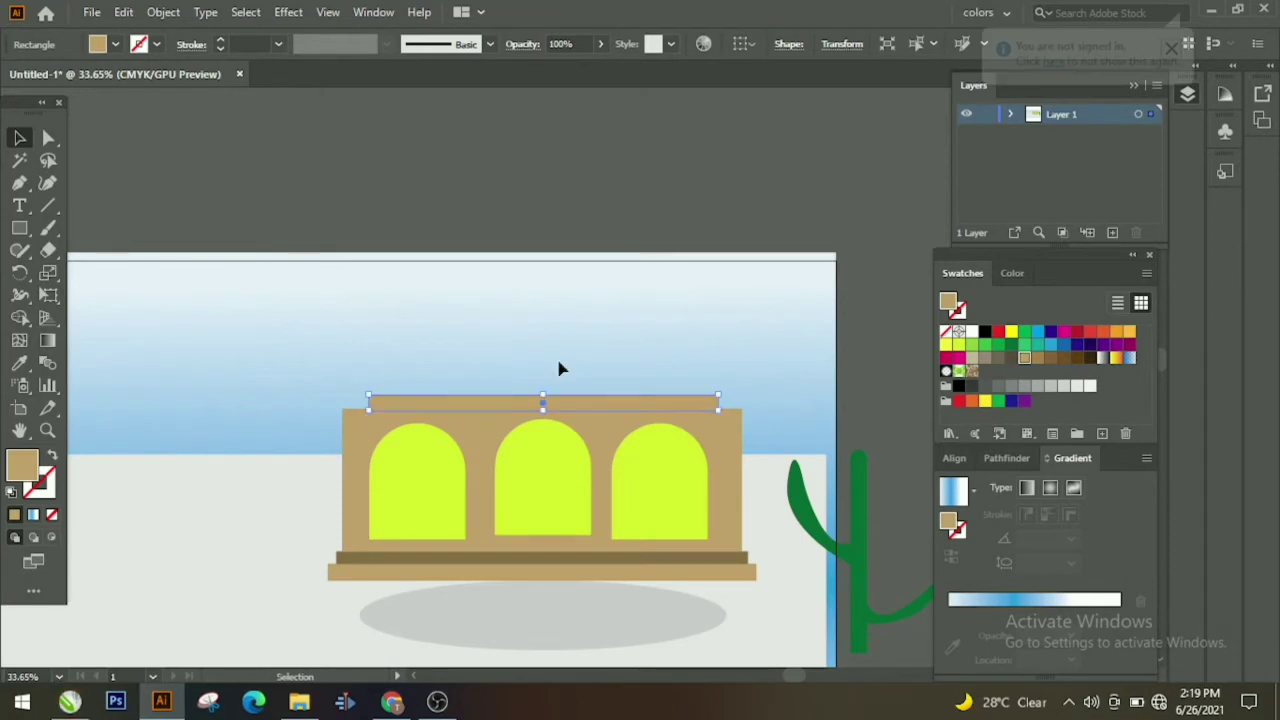
pyautogui.click(614, 171)
# Step: Place a thin strip on the ledge and give it the base's dark brown
pyautogui.scroll(1, 523, 386)
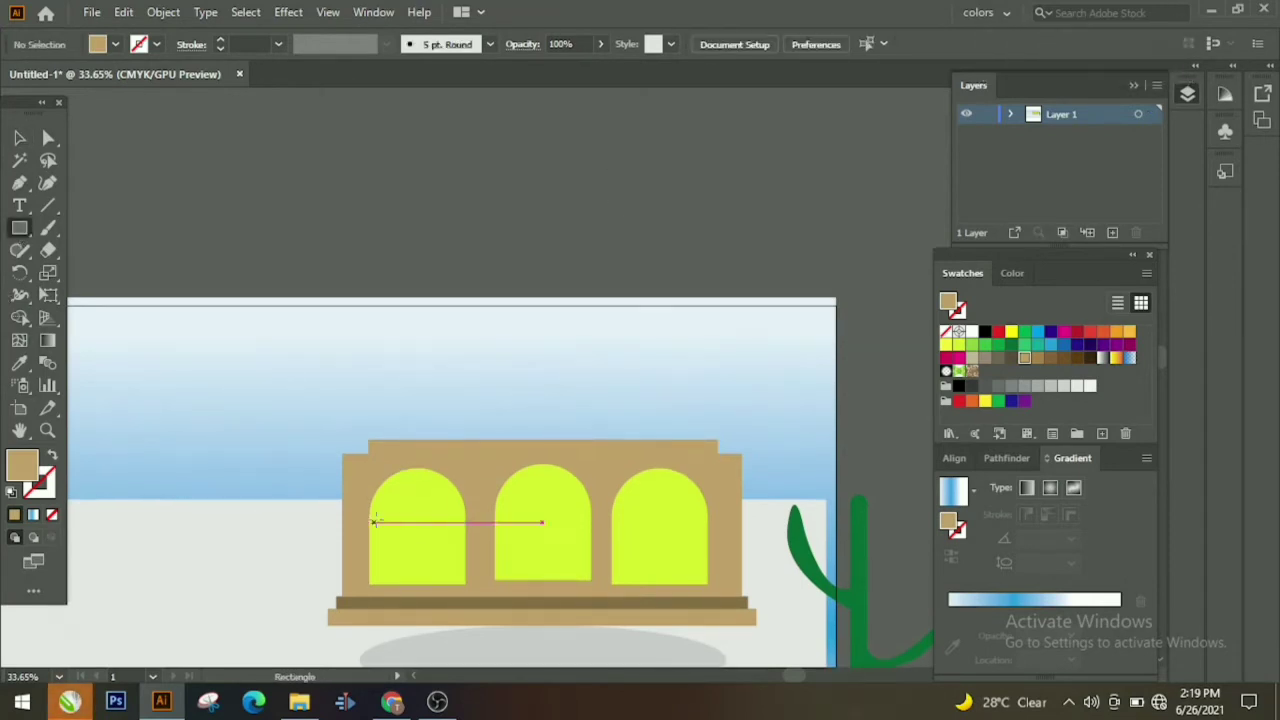
pyautogui.moveTo(361, 413)
pyautogui.mouseDown()
pyautogui.moveTo(708, 431)
pyautogui.moveTo(686, 428)
pyautogui.mouseUp()
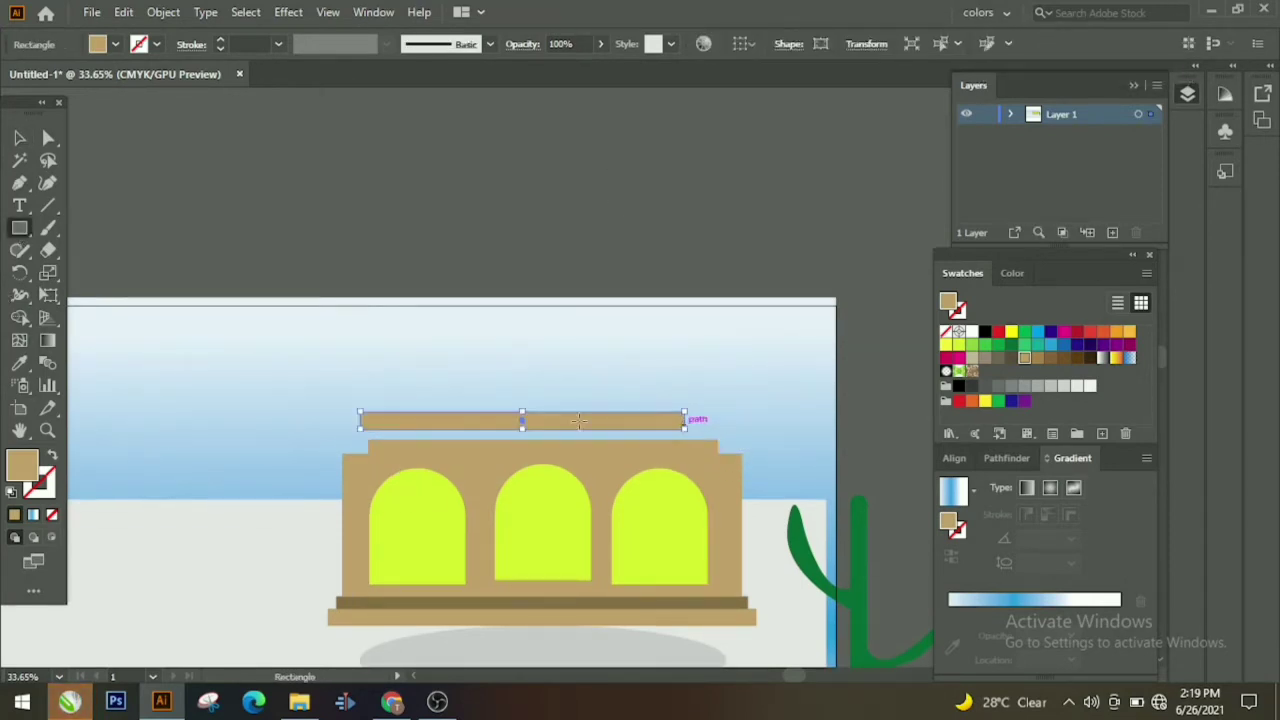
pyautogui.press('v')
pyautogui.click(158, 216)
pyautogui.moveTo(504, 427); pyautogui.dragTo(522, 439)
pyautogui.click(634, 280)
pyautogui.click(514, 438)
pyautogui.click(19, 362)
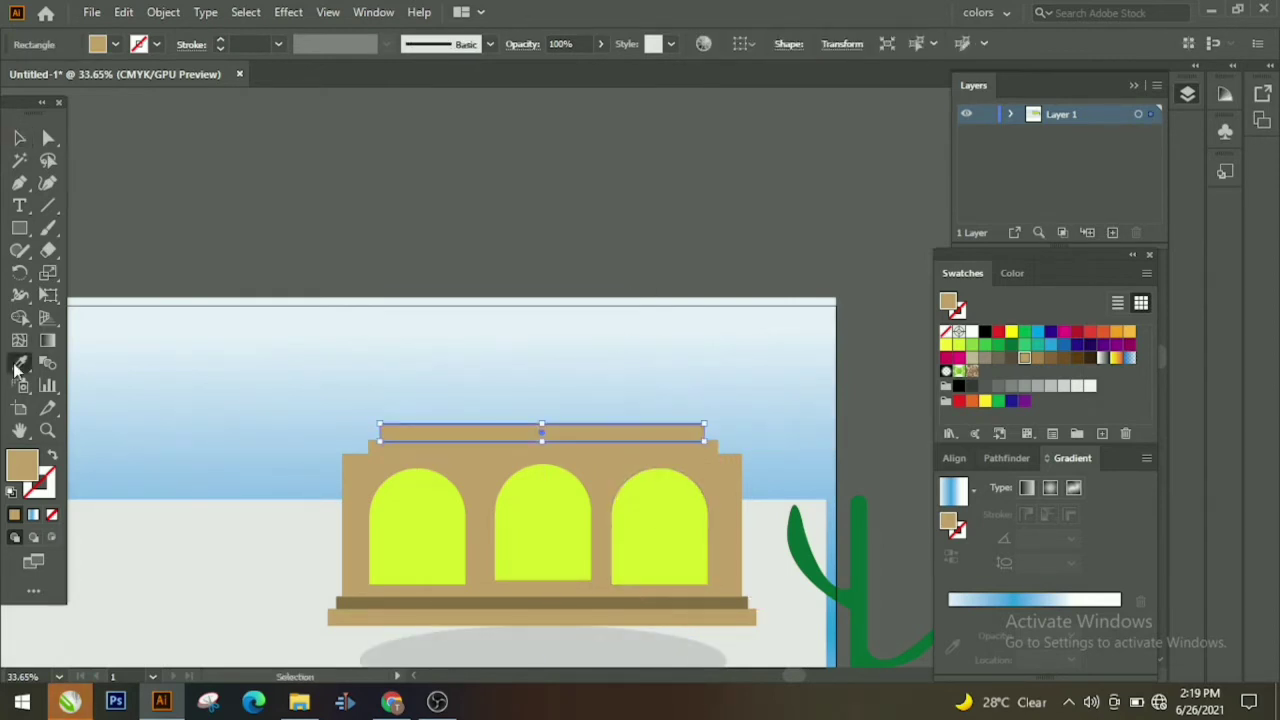
pyautogui.click(537, 598)
pyautogui.click(10, 138)
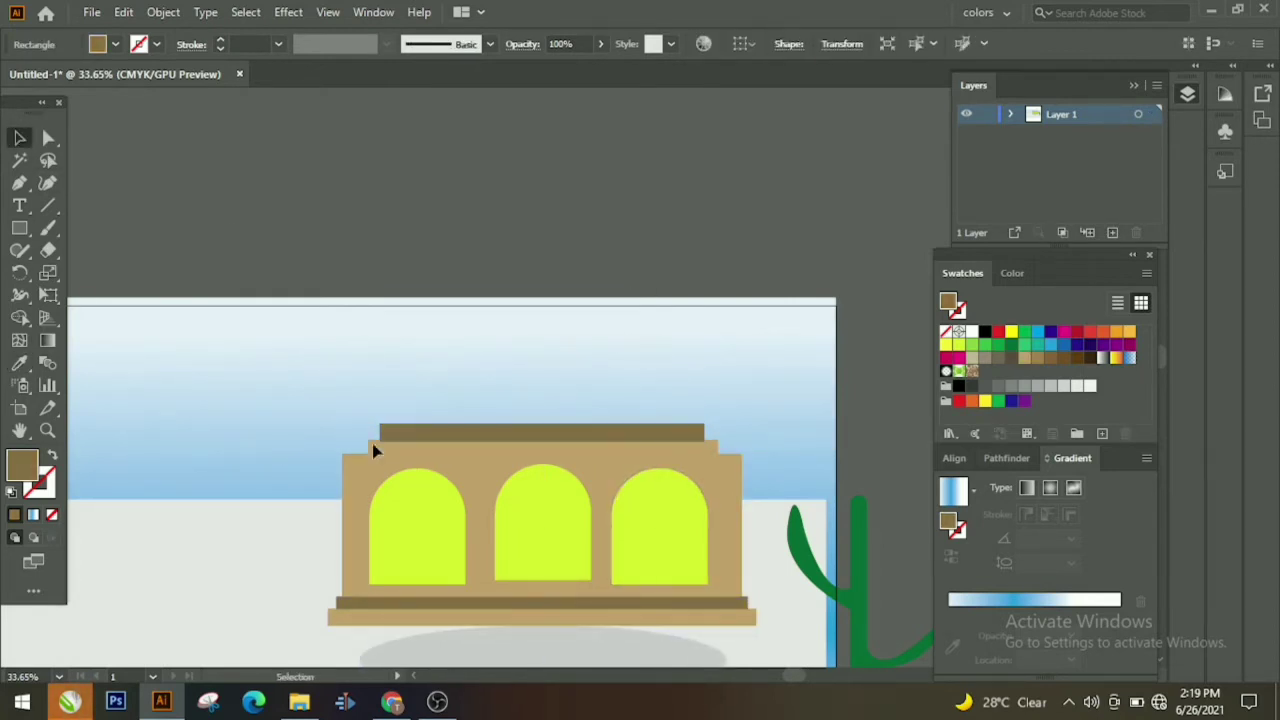
pyautogui.click(143, 288)
# Step: Draw a taller upper block above the brown strip, filled with the wall's tan
pyautogui.scroll(2, 390, 462)
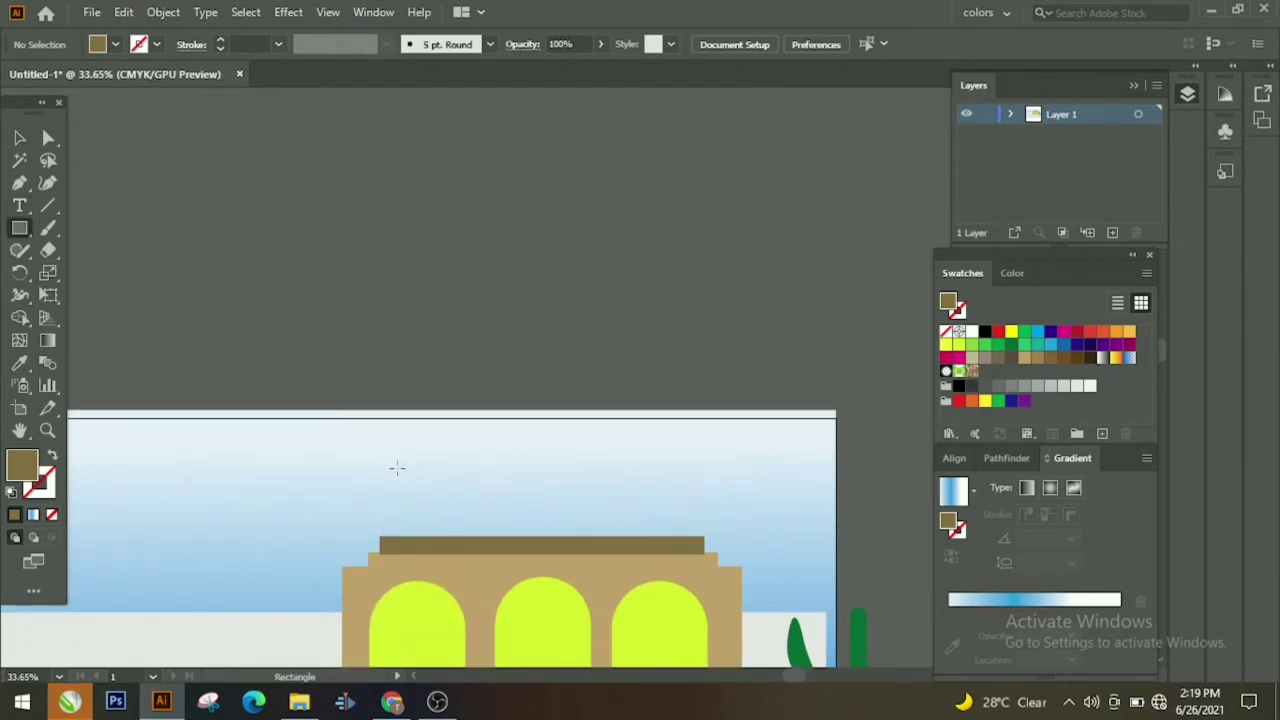
pyautogui.moveTo(386, 470); pyautogui.dragTo(694, 537)
pyautogui.moveTo(543, 472); pyautogui.dragTo(547, 413)
pyautogui.press('i')
pyautogui.click(491, 580)
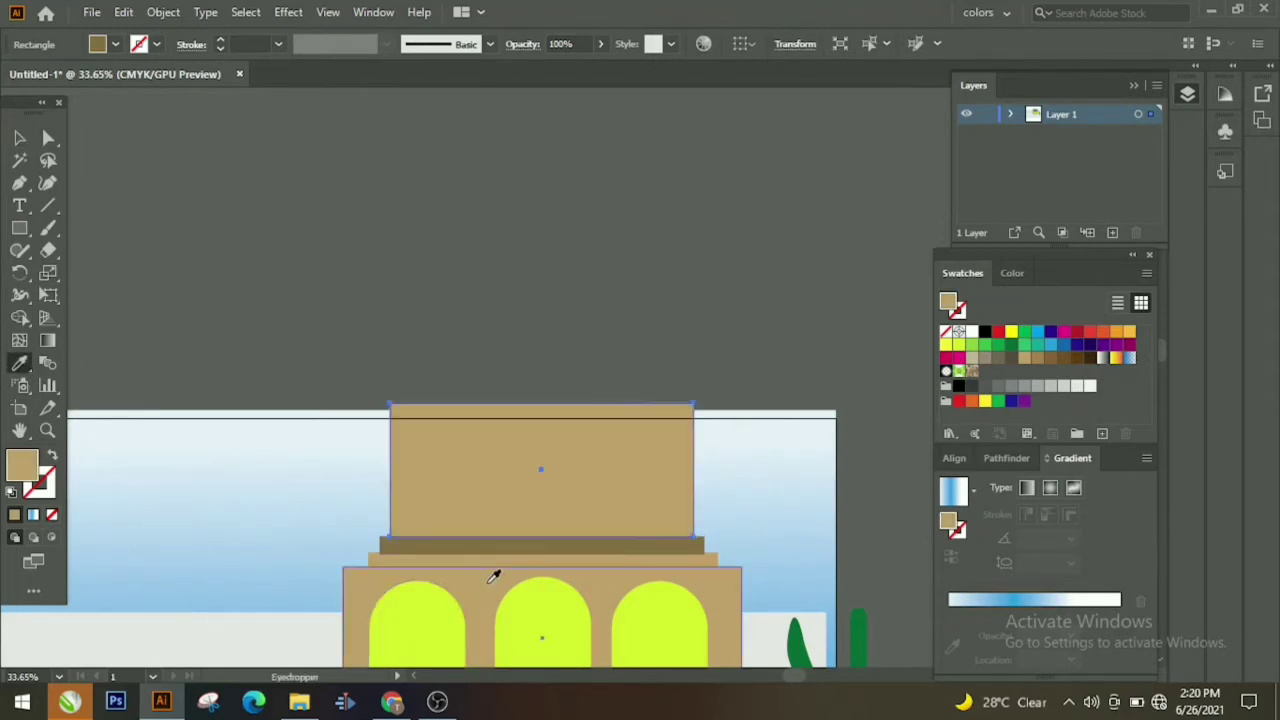
pyautogui.click(20, 138)
# Step: Paste two copies of the right yellow arch side by side on the upper block
pyautogui.scroll(-2, 560, 520)
pyautogui.click(690, 570)
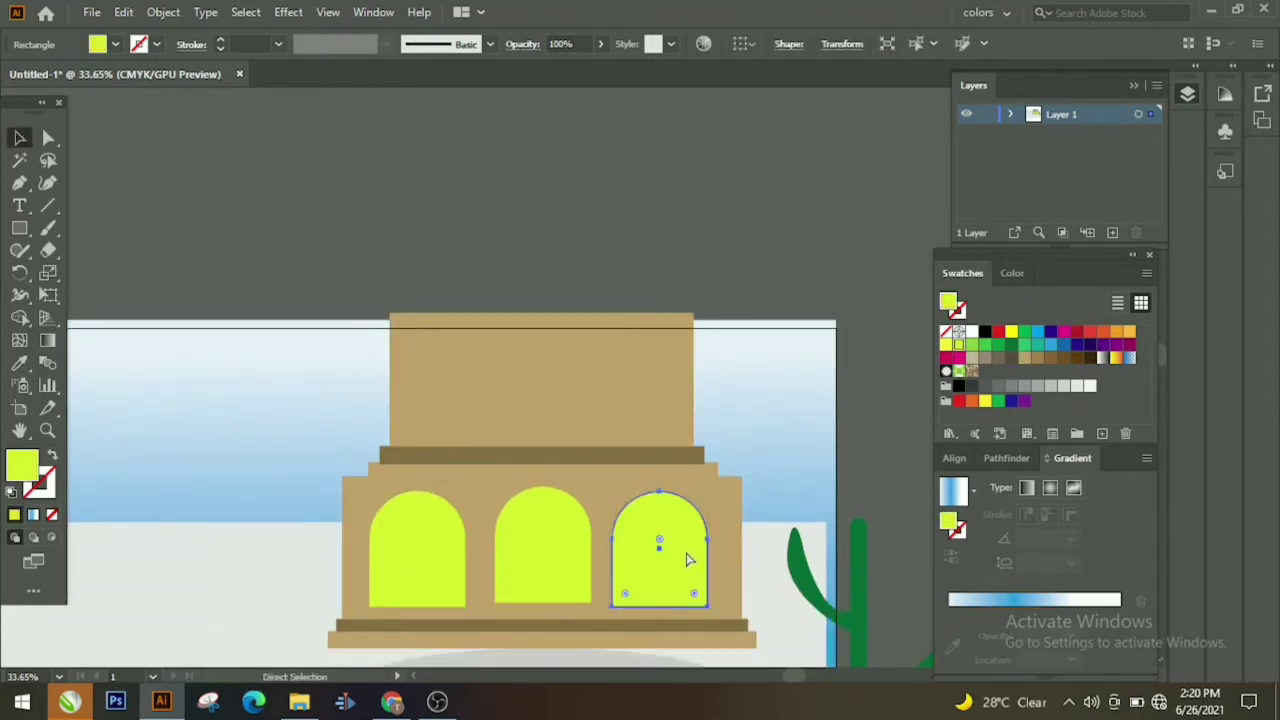
pyautogui.hotkey('ctrl', 'c')
pyautogui.hotkey('ctrl', 'v')
pyautogui.click(609, 160)
pyautogui.moveTo(592, 402); pyautogui.dragTo(471, 405)
pyautogui.hotkey('ctrl', 'v')
pyautogui.click(518, 267)
pyautogui.click(600, 280)
pyautogui.moveTo(605, 425); pyautogui.dragTo(615, 425)
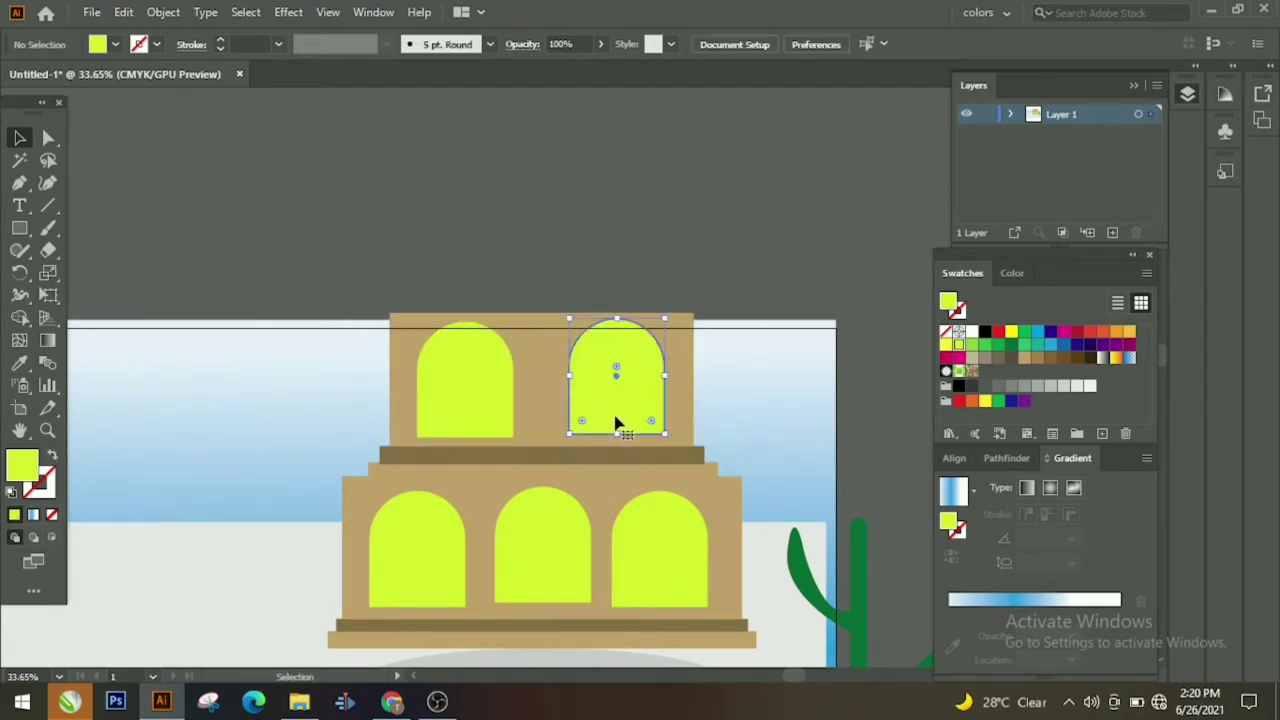
pyautogui.click(517, 310)
pyautogui.moveTo(488, 380); pyautogui.dragTo(492, 380)
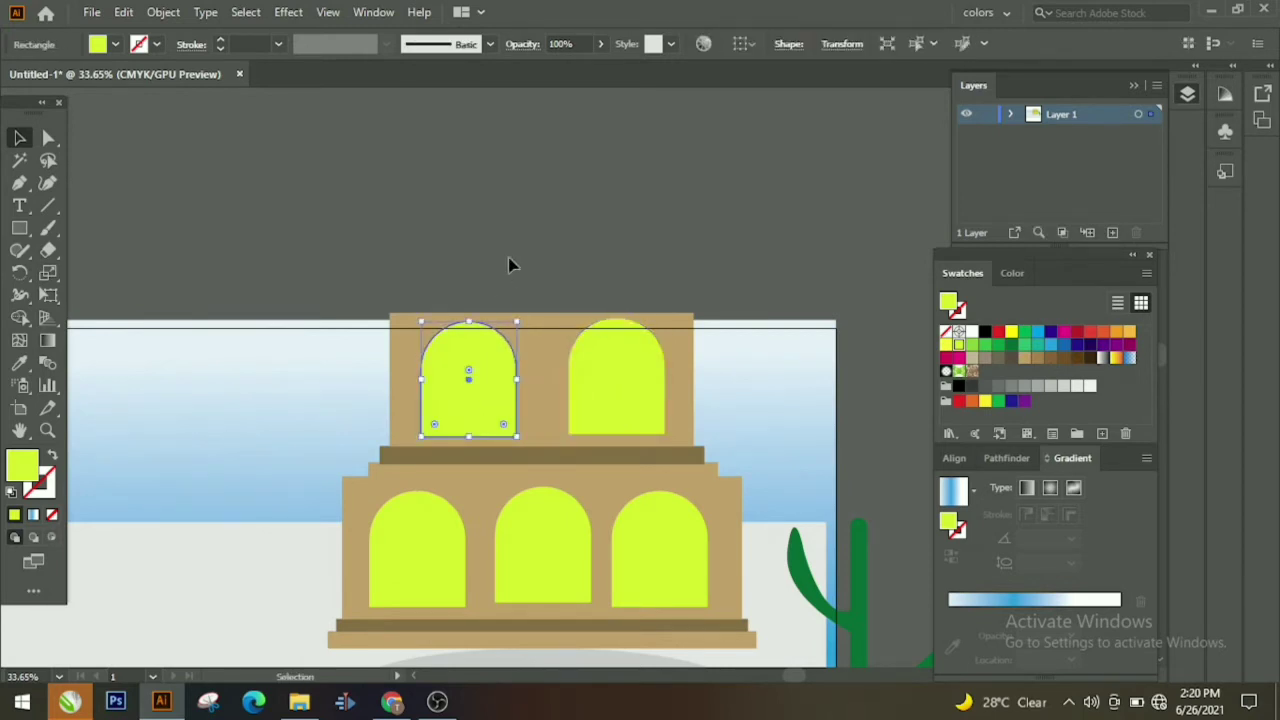
pyautogui.click(511, 266)
pyautogui.scroll(3, 300, 283)
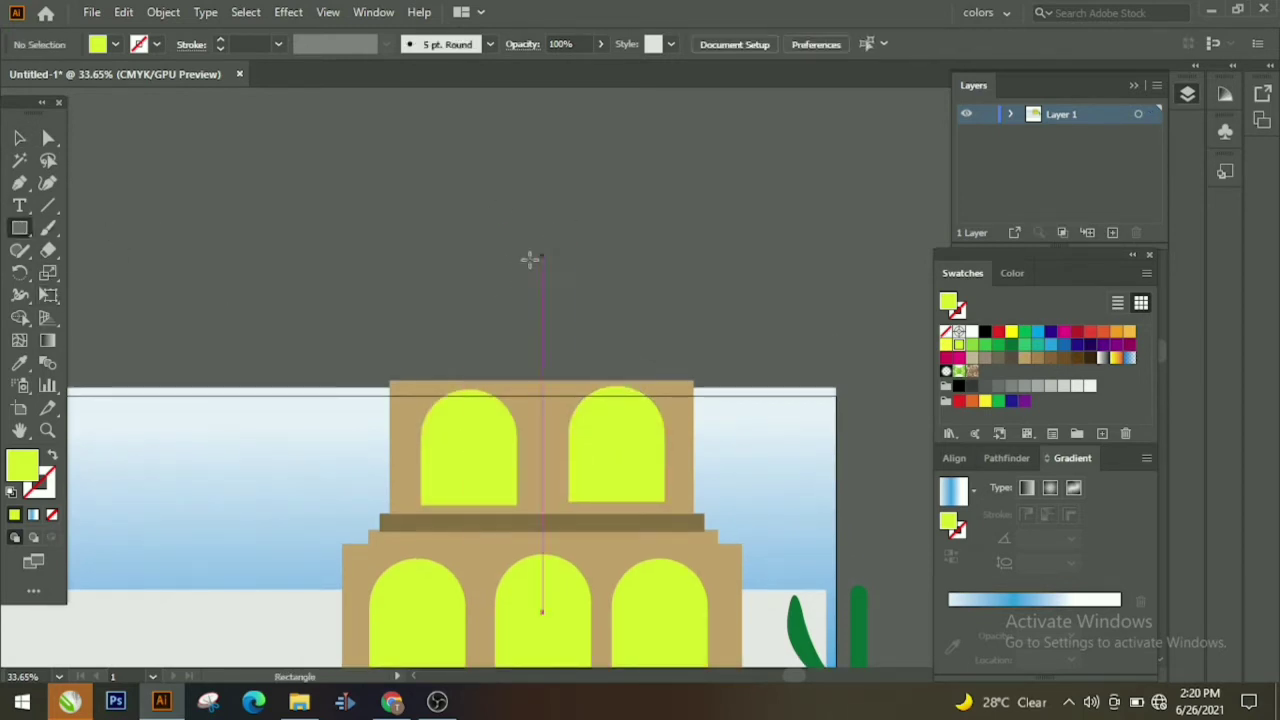
# Step: Draw a curved pointed dome over the upper tower with the Pen and fill it dark green
pyautogui.click(494, 108)
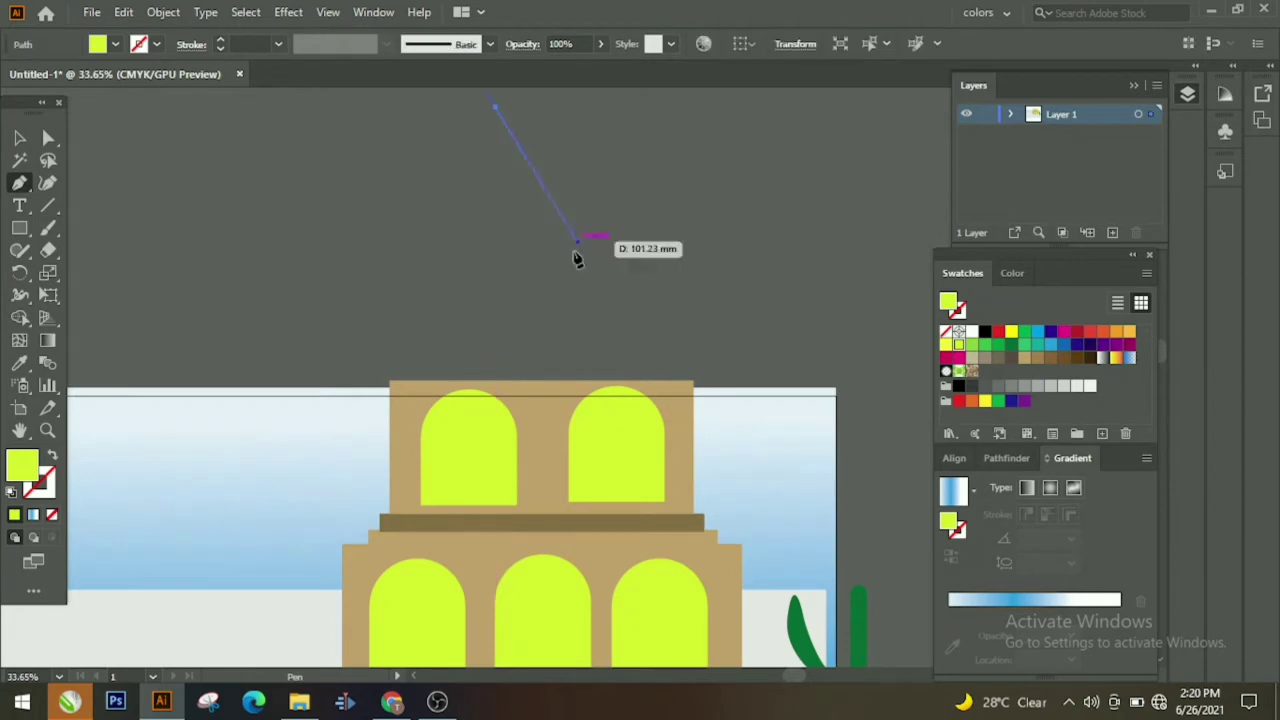
pyautogui.hotkey('ctrl', 'z')
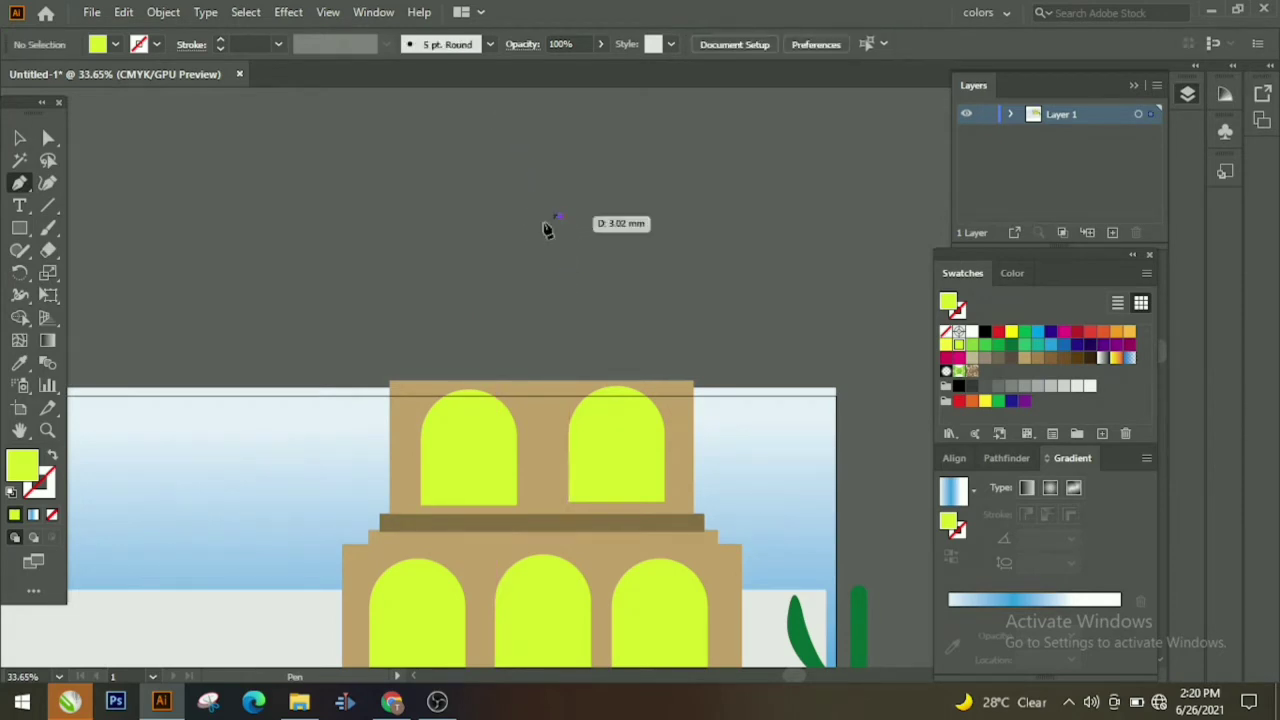
pyautogui.click(558, 216)
pyautogui.moveTo(388, 457); pyautogui.dragTo(389, 447)
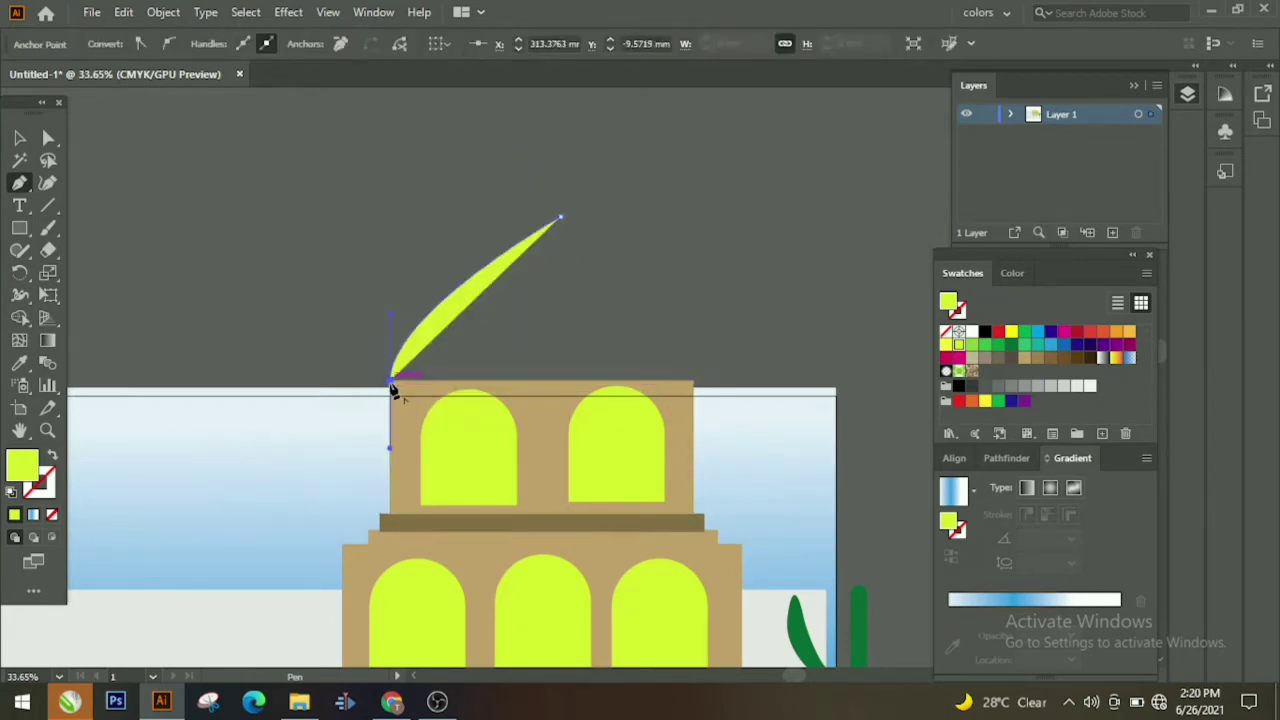
pyautogui.click(691, 382)
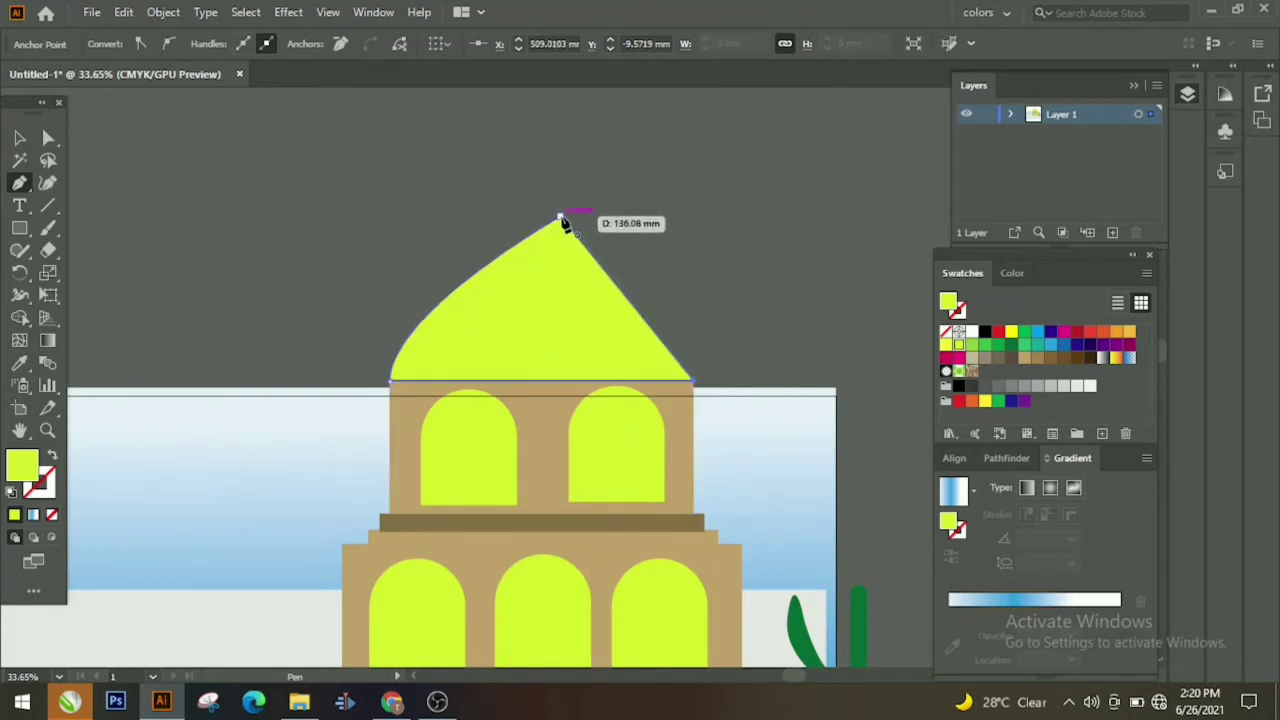
pyautogui.moveTo(443, 190); pyautogui.dragTo(437, 143)
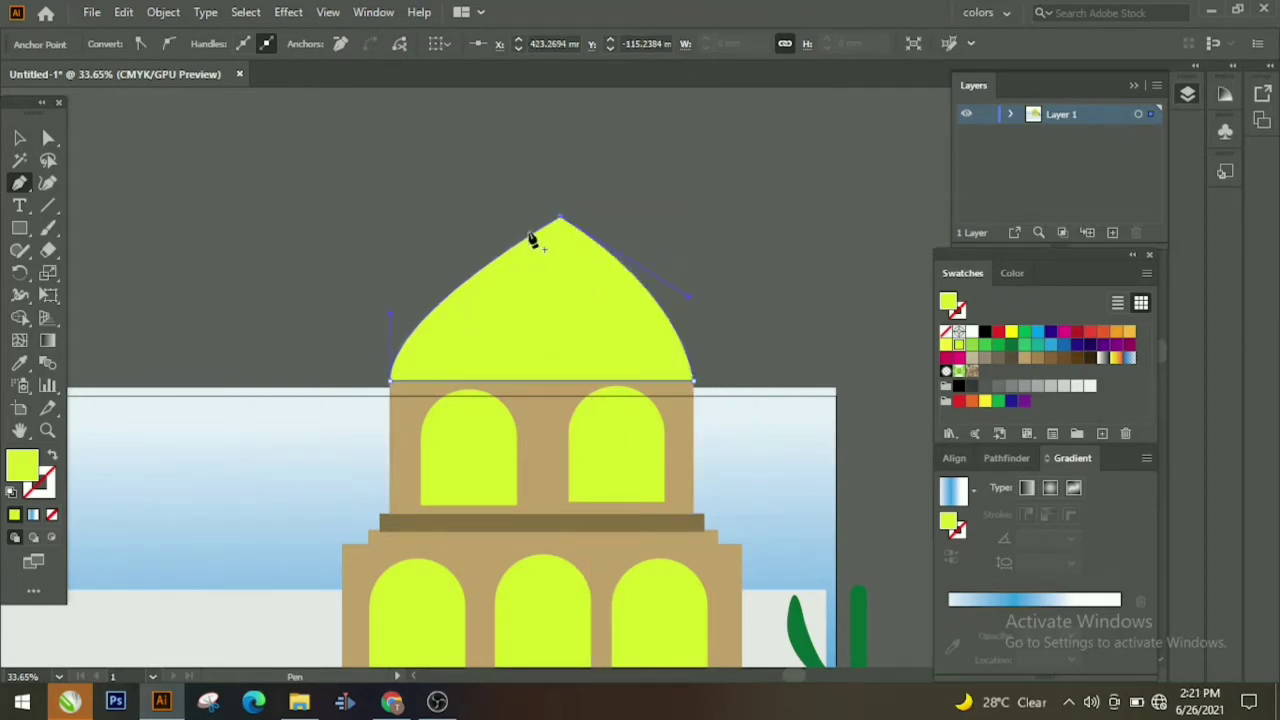
pyautogui.click(1011, 344)
# Step: Adjust the dome's lower-left corner anchors with Direct Selection
pyautogui.click(48, 139)
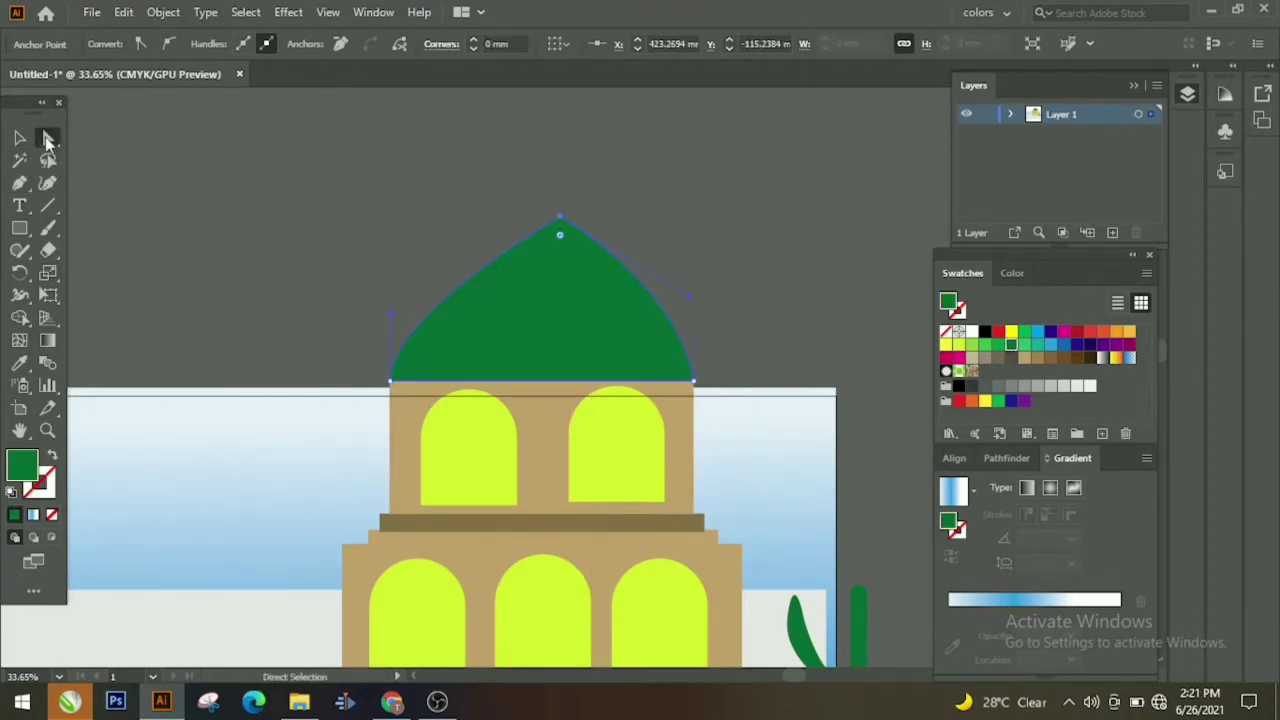
pyautogui.moveTo(367, 367); pyautogui.dragTo(412, 398)
pyautogui.moveTo(412, 335); pyautogui.dragTo(381, 285)
pyautogui.click(18, 139)
pyautogui.click(590, 283)
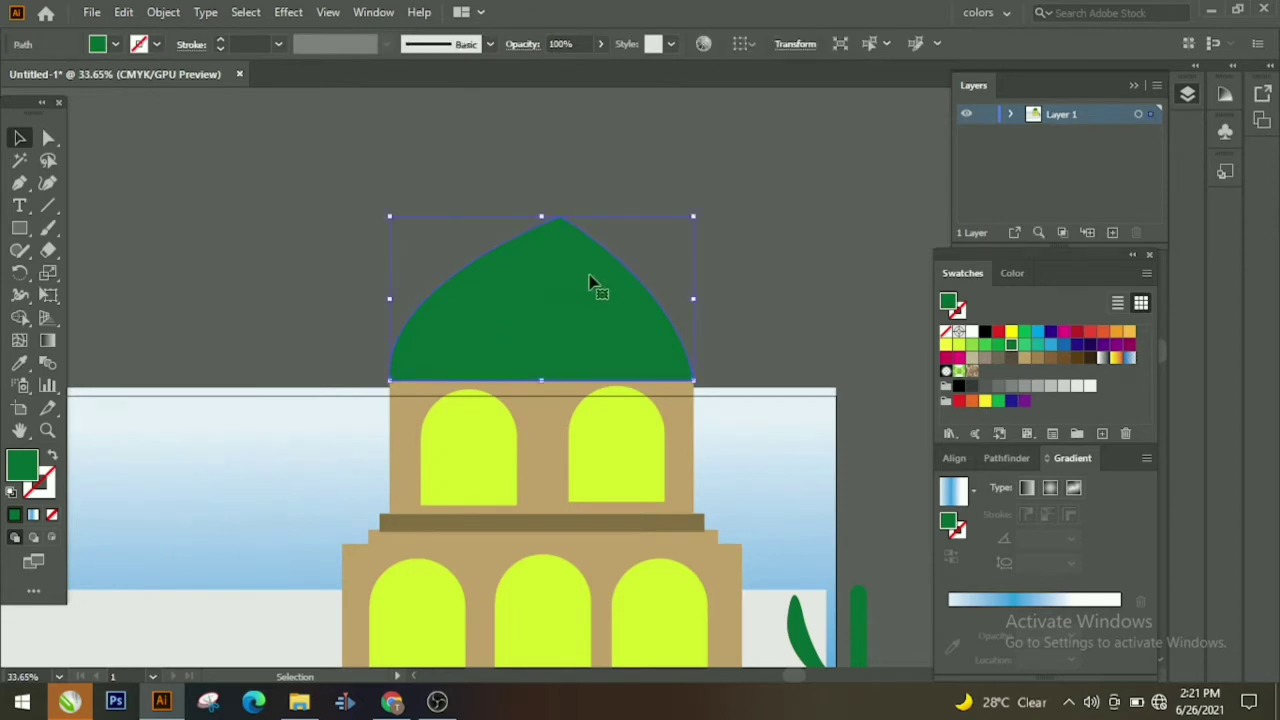
pyautogui.click(48, 137)
pyautogui.click(657, 378)
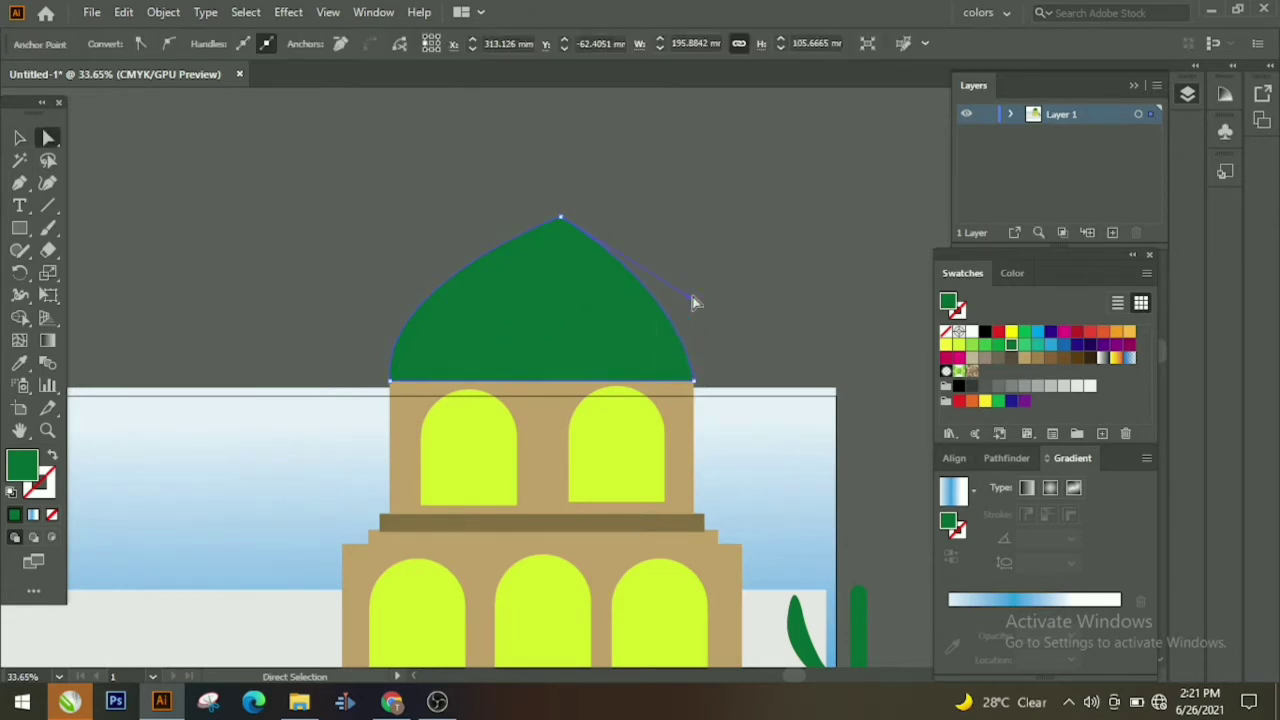
pyautogui.click(692, 293)
# Step: Refine the curve at the dome's top anchor to shape its peak
pyautogui.click(617, 261)
pyautogui.click(560, 217)
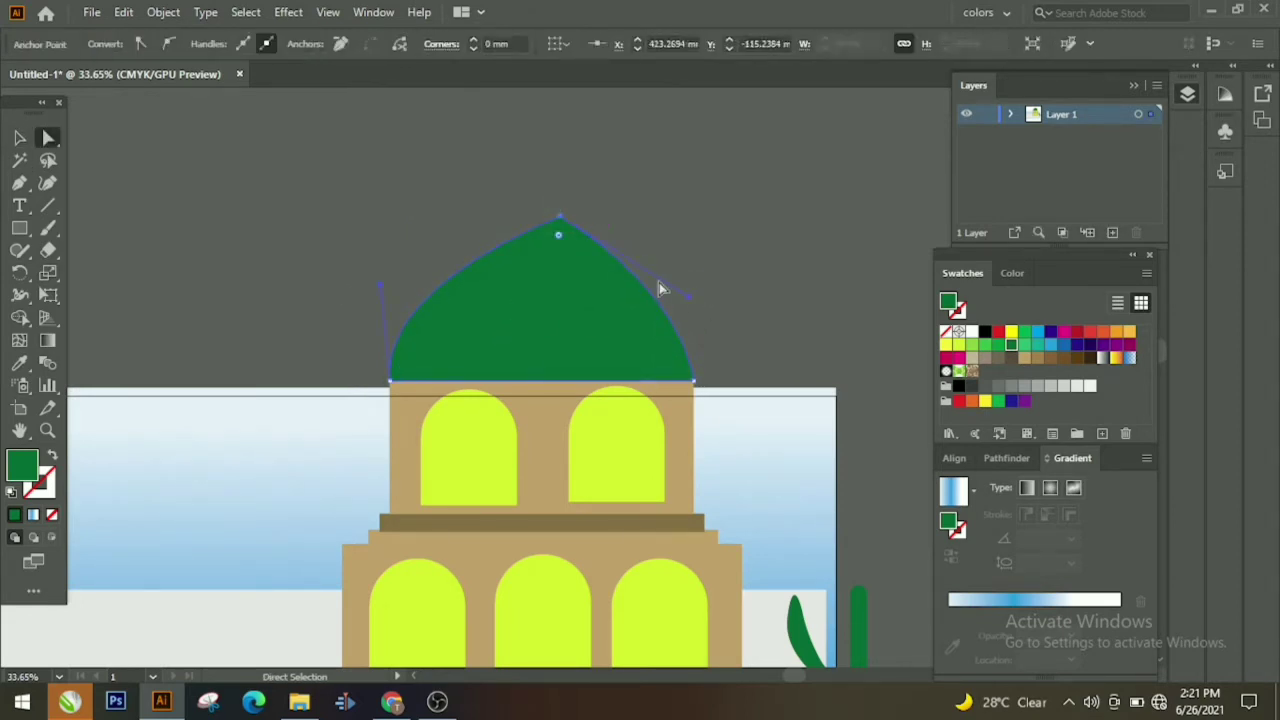
pyautogui.click(697, 275)
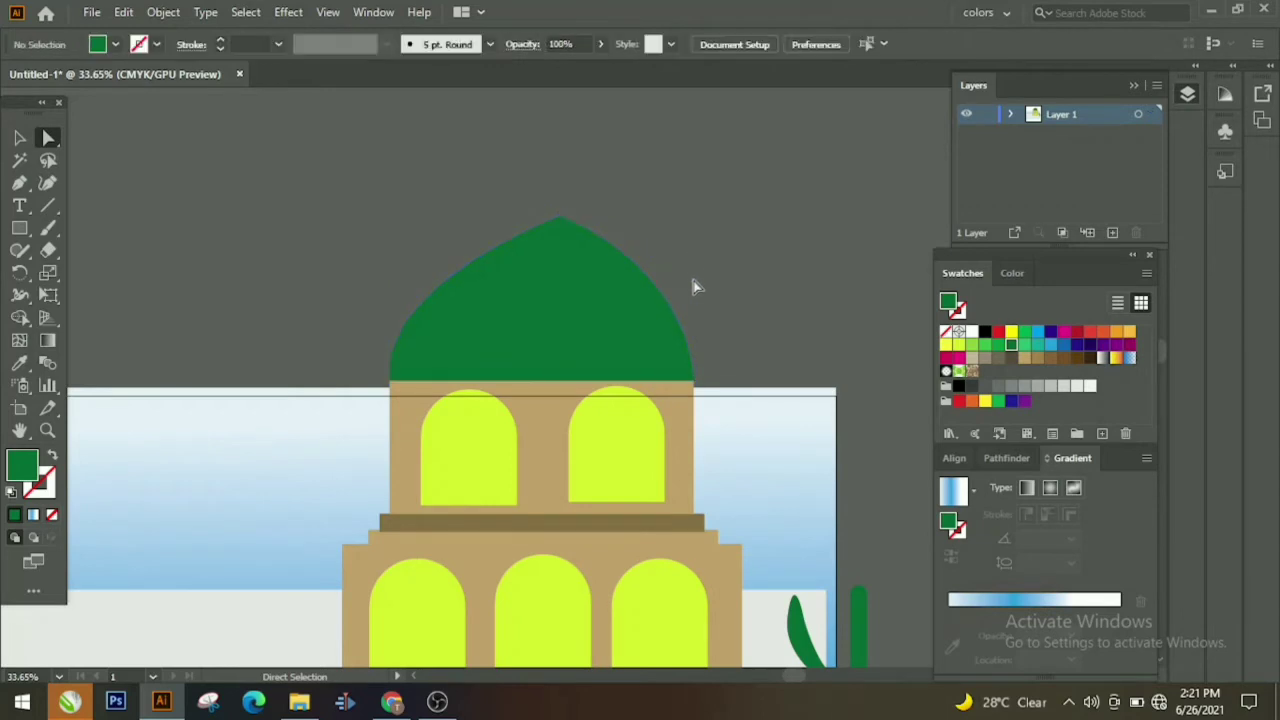
pyautogui.click(590, 230)
pyautogui.moveTo(590, 230); pyautogui.dragTo(697, 281)
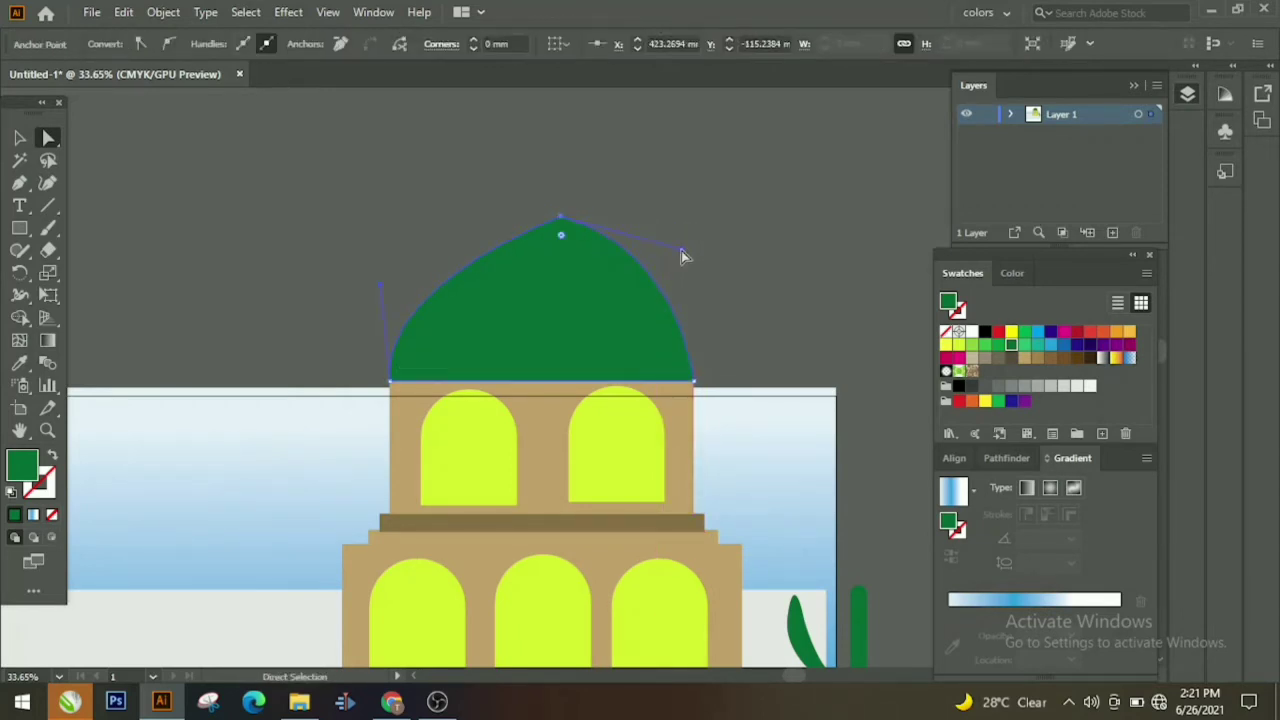
pyautogui.moveTo(547, 221); pyautogui.dragTo(548, 220)
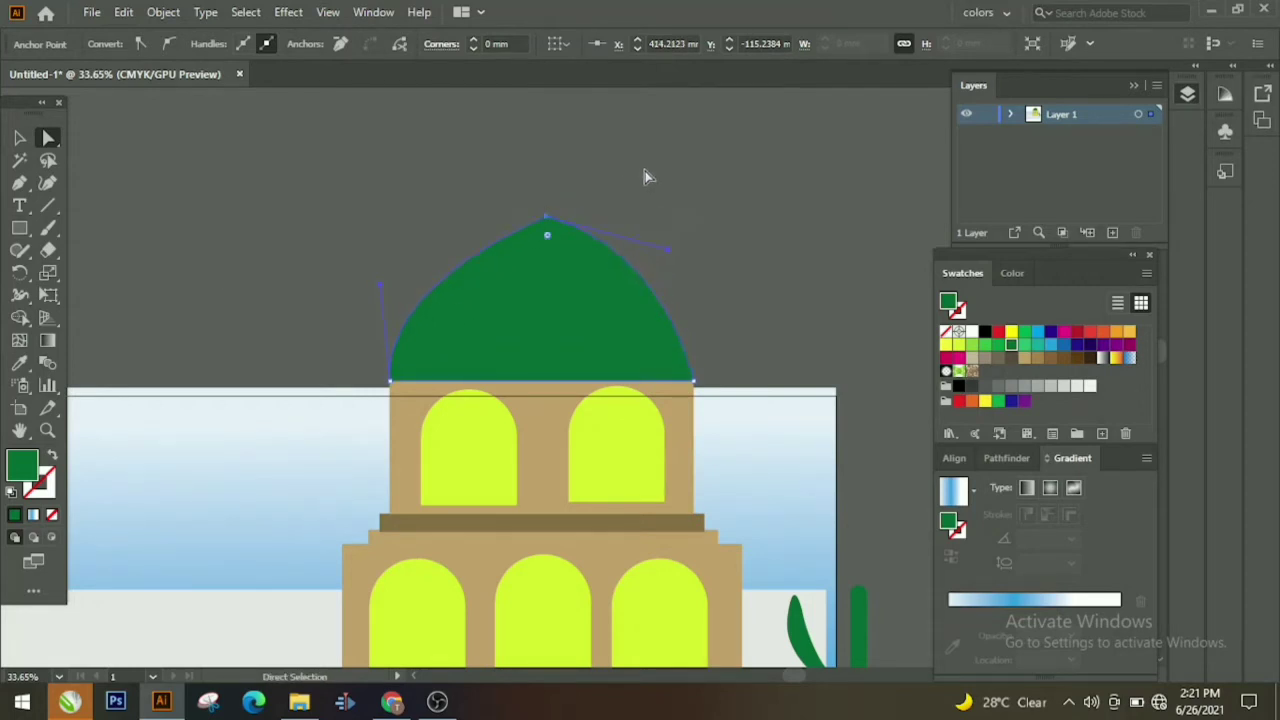
pyautogui.click(110, 238)
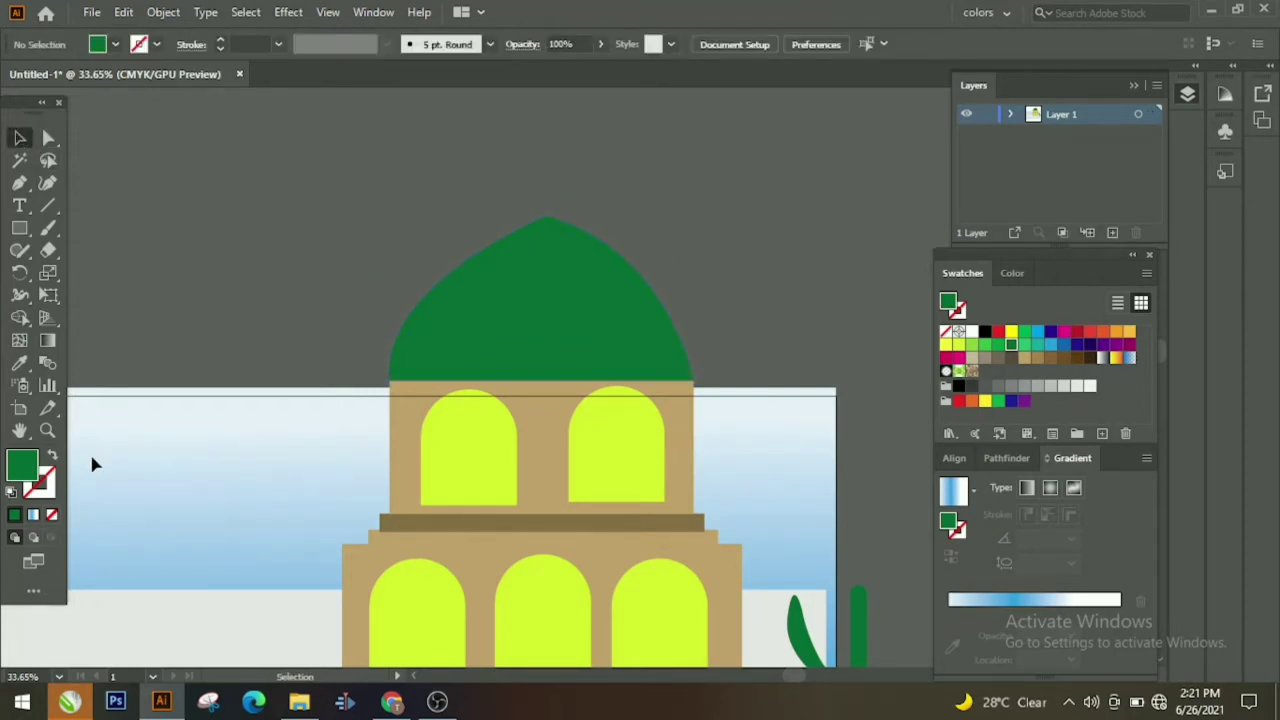
# Step: Lower the grey ground rectangle to reveal the green grass beneath it
pyautogui.moveTo(884, 185); pyautogui.dragTo(588, 343)
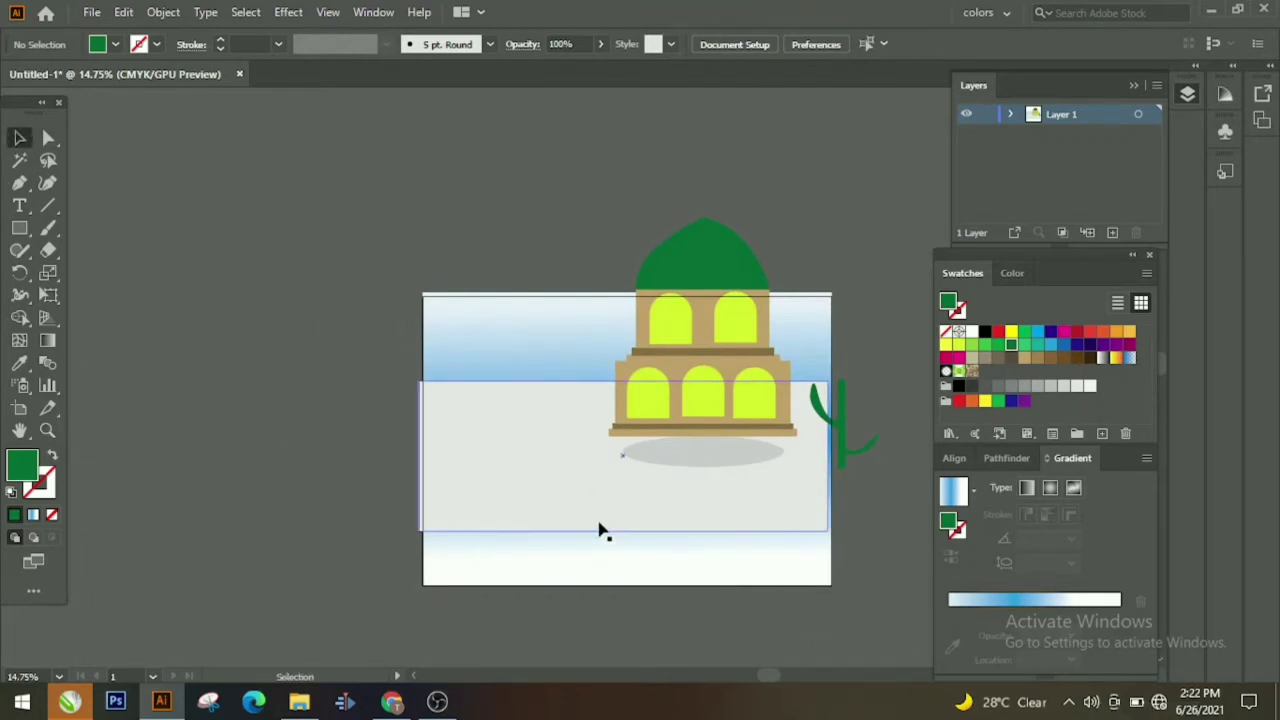
pyautogui.moveTo(600, 530); pyautogui.dragTo(578, 570)
pyautogui.click(886, 526)
# Step: Zoom in on the mosque and centre it in the view
pyautogui.click(686, 262)
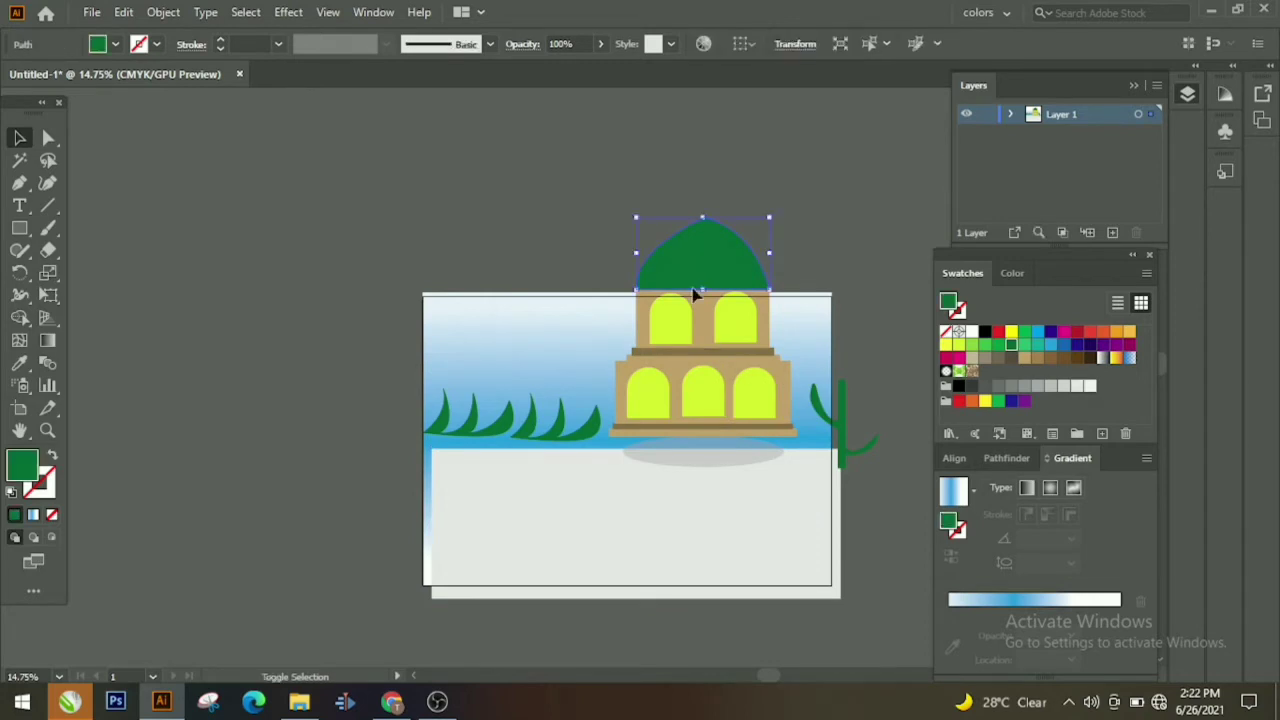
pyautogui.keyDown('shift'); pyautogui.click(692, 316); pyautogui.keyUp('shift')
pyautogui.keyDown('shift'); pyautogui.click(715, 289); pyautogui.keyUp('shift')
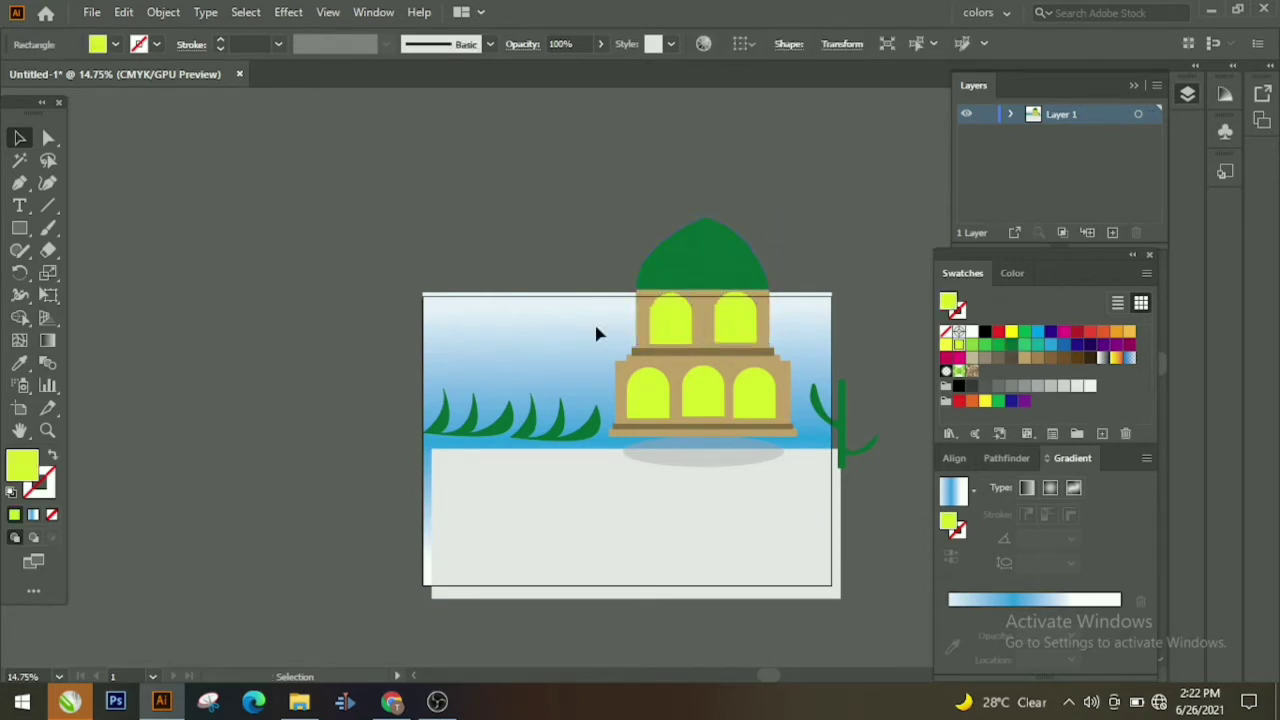
pyautogui.click(48, 431)
pyautogui.moveTo(354, 454); pyautogui.dragTo(581, 406)
pyautogui.press('space')
pyautogui.moveTo(662, 506); pyautogui.dragTo(92, 690)
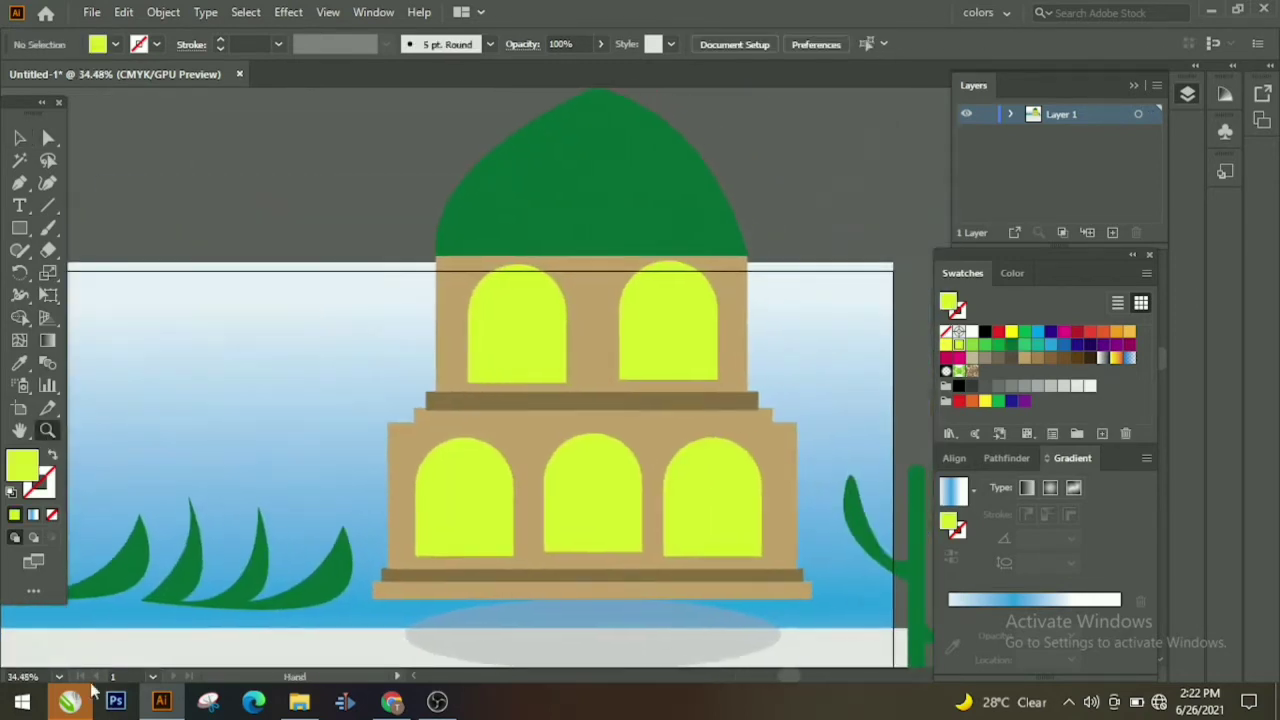
# Step: Select the mosque's dome, tan walls, arched windows and base bands together
pyautogui.click(547, 201)
pyautogui.keyDown('shift'); pyautogui.click(594, 360); pyautogui.keyUp('shift')
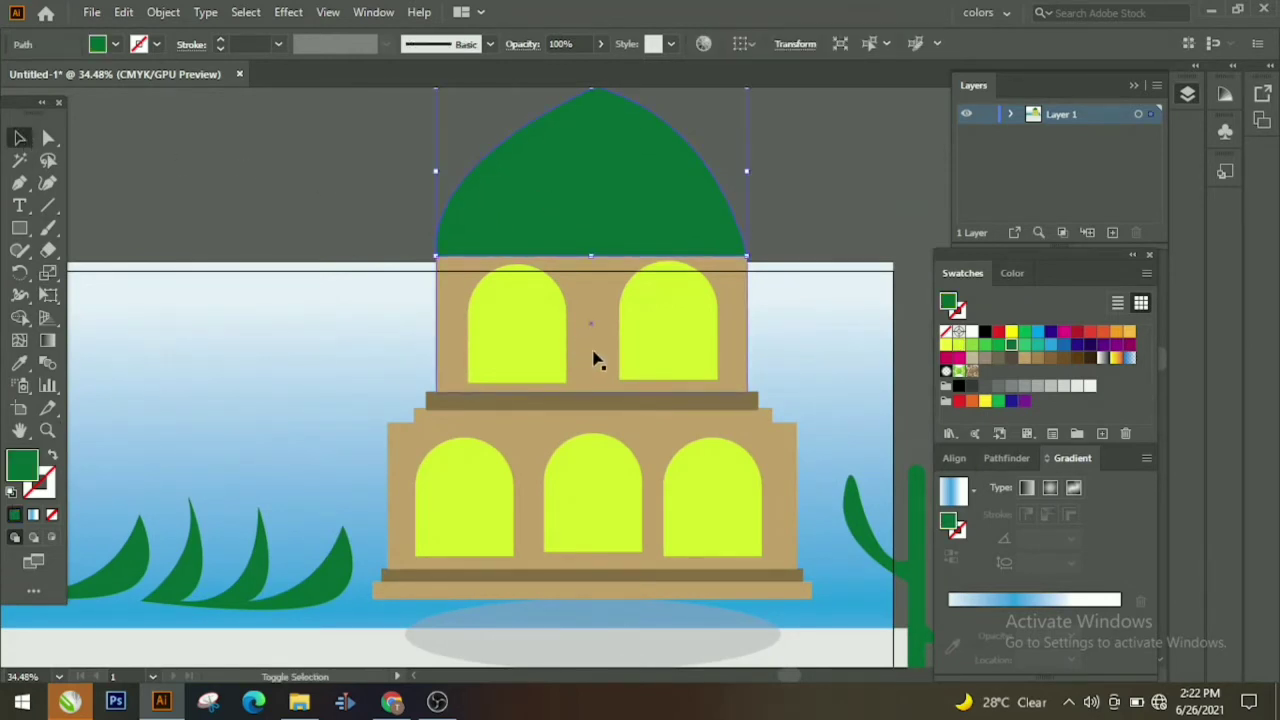
pyautogui.keyDown('shift'); pyautogui.click(654, 366); pyautogui.keyUp('shift')
pyautogui.keyDown('shift'); pyautogui.click(698, 523); pyautogui.keyUp('shift')
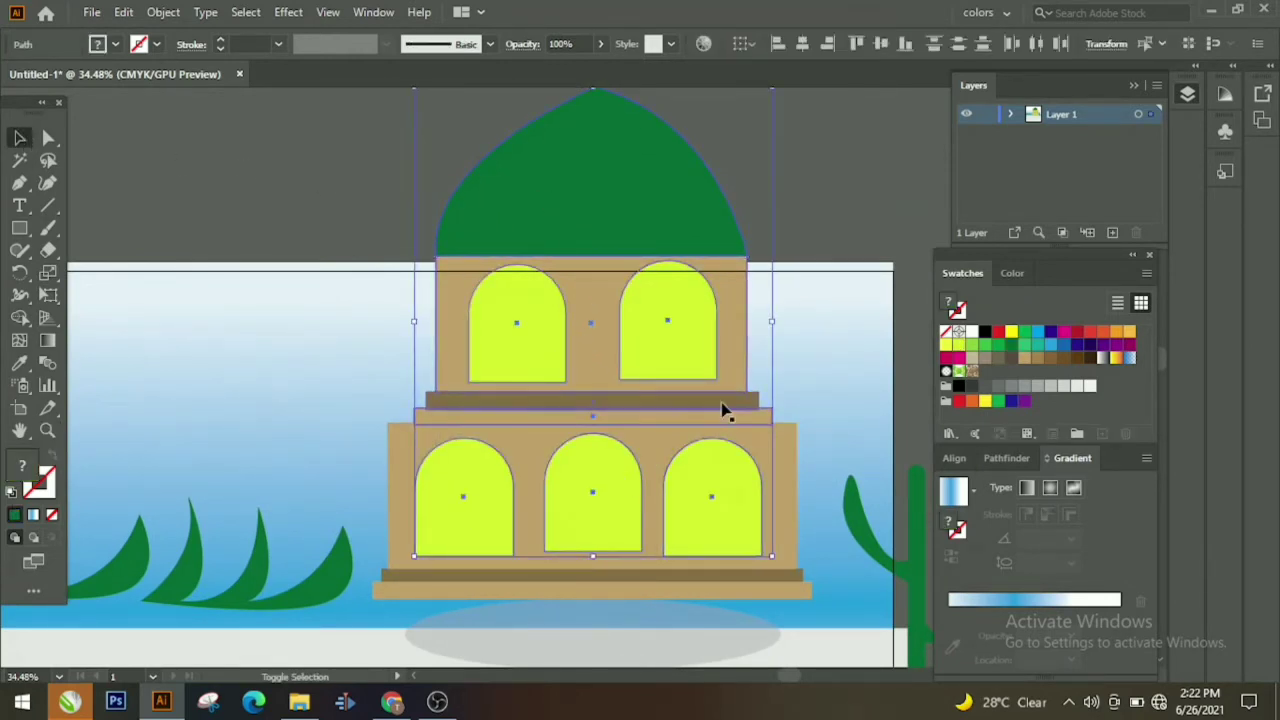
pyautogui.keyDown('shift'); pyautogui.click(774, 540); pyautogui.keyUp('shift')
pyautogui.keyDown('shift'); pyautogui.click(763, 577); pyautogui.keyUp('shift')
pyautogui.keyDown('shift'); pyautogui.click(780, 588); pyautogui.keyUp('shift')
# Step: Group the selected mosque parts, then undo the grouping twice
pyautogui.rightClick(778, 572)
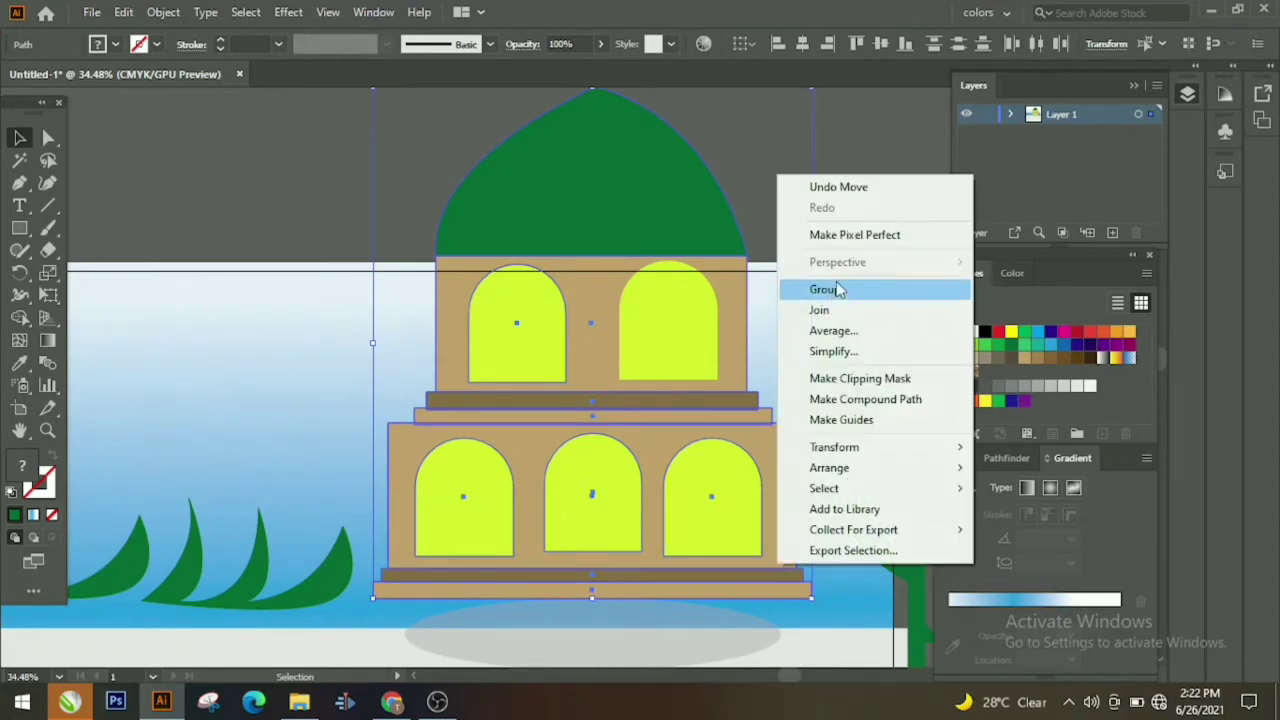
pyautogui.click(836, 289)
pyautogui.press('z')
pyautogui.hotkey('ctrl', 'z')
pyautogui.rightClick(413, 432)
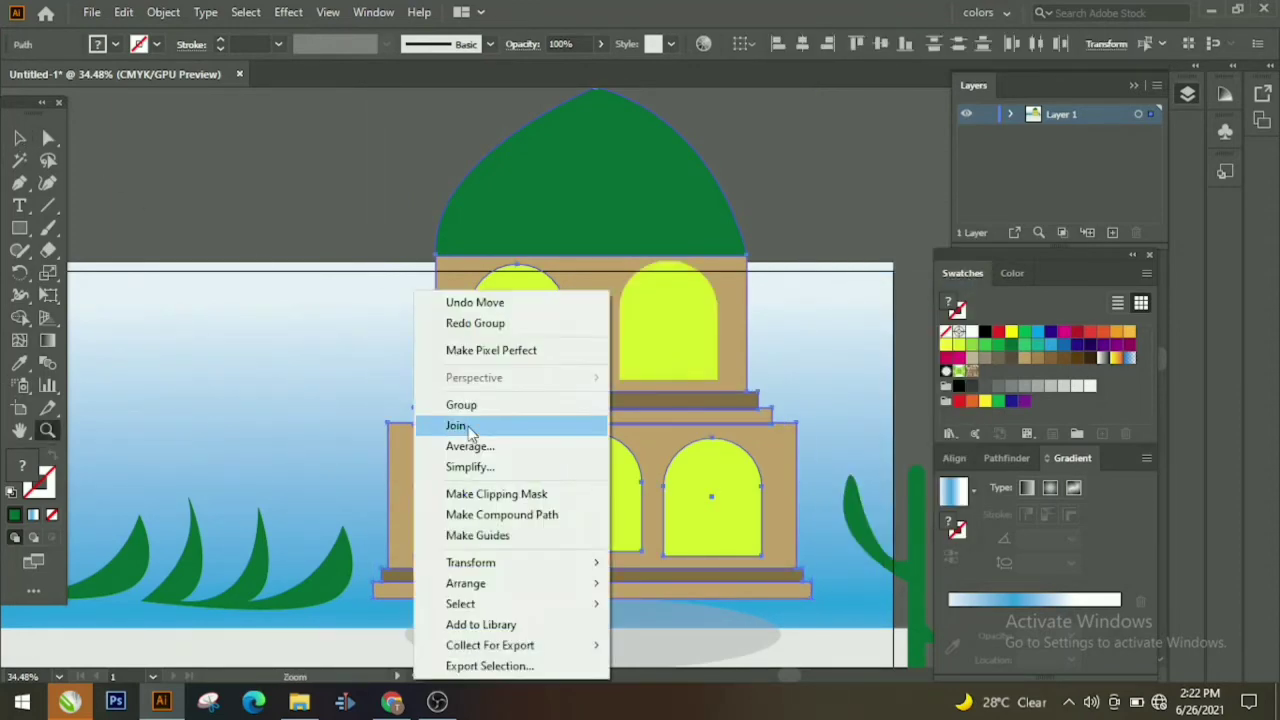
pyautogui.click(466, 405)
pyautogui.hotkey('ctrl', 'z')
# Step: Zoom out to see the whole mosque artwork
pyautogui.click(655, 360)
pyautogui.click(20, 138)
pyautogui.click(543, 349)
pyautogui.press('z')
pyautogui.moveTo(543, 356); pyautogui.dragTo(310, 457)
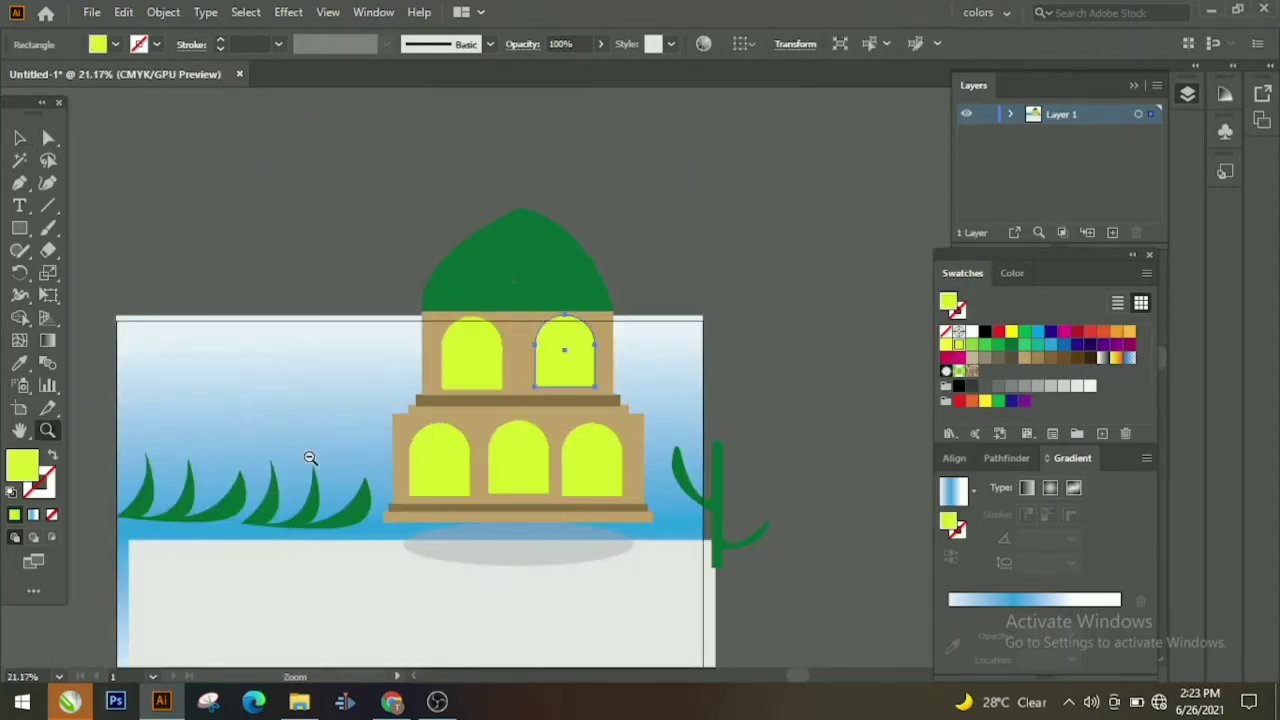
pyautogui.click(20, 138)
# Step: Group the dome, upper section, lower windows and lower tan wall into one building group
pyautogui.click(540, 270)
pyautogui.keyDown('shift'); pyautogui.click(583, 318); pyautogui.keyUp('shift')
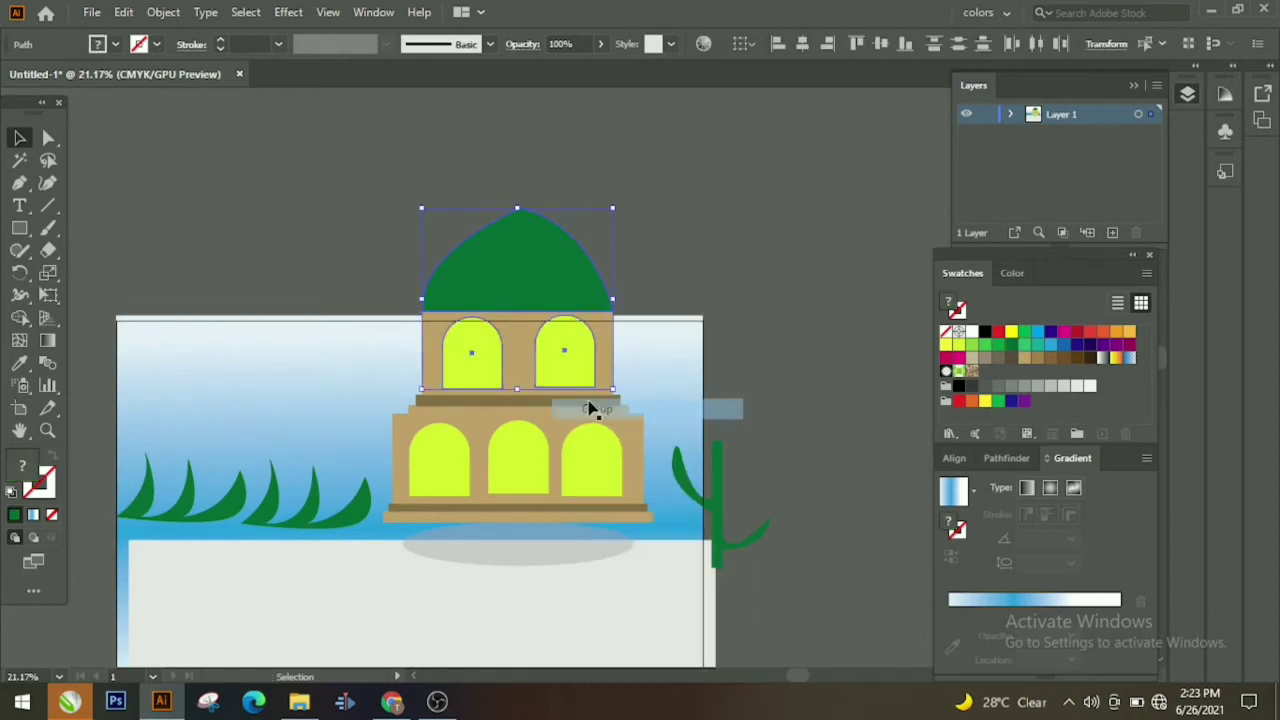
pyautogui.keyDown('shift'); pyautogui.click(612, 437); pyautogui.keyUp('shift')
pyautogui.keyDown('shift'); pyautogui.click(510, 440); pyautogui.keyUp('shift')
pyautogui.keyDown('shift'); pyautogui.click(455, 440); pyautogui.keyUp('shift')
pyautogui.keyDown('shift'); pyautogui.click(478, 453); pyautogui.keyUp('shift')
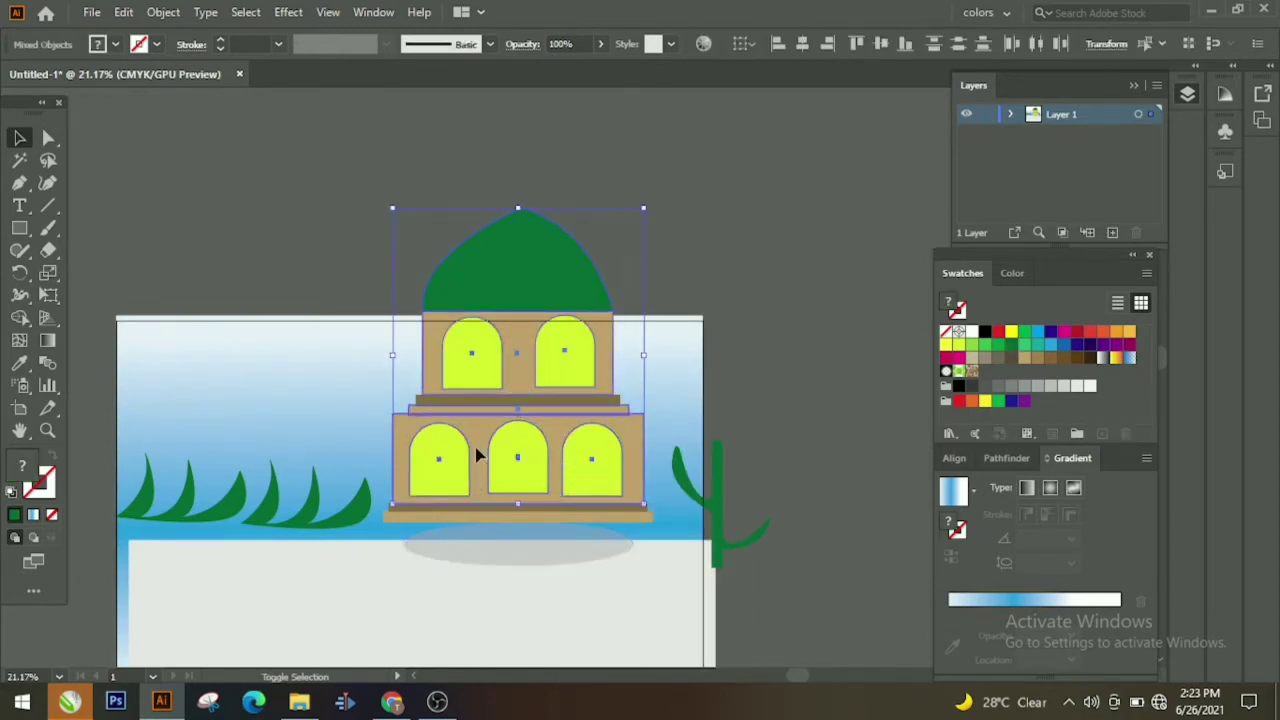
pyautogui.rightClick(477, 449)
pyautogui.click(560, 286)
# Step: Group the building with its two base strips and the grey shadow ellipse
pyautogui.keyDown('shift'); pyautogui.click(590, 461); pyautogui.keyUp('shift')
pyautogui.keyDown('shift'); pyautogui.click(590, 462); pyautogui.keyUp('shift')
pyautogui.keyDown('shift'); pyautogui.click(590, 507); pyautogui.keyUp('shift')
pyautogui.keyDown('shift'); pyautogui.click(590, 517); pyautogui.keyUp('shift')
pyautogui.keyDown('shift'); pyautogui.click(586, 547); pyautogui.keyUp('shift')
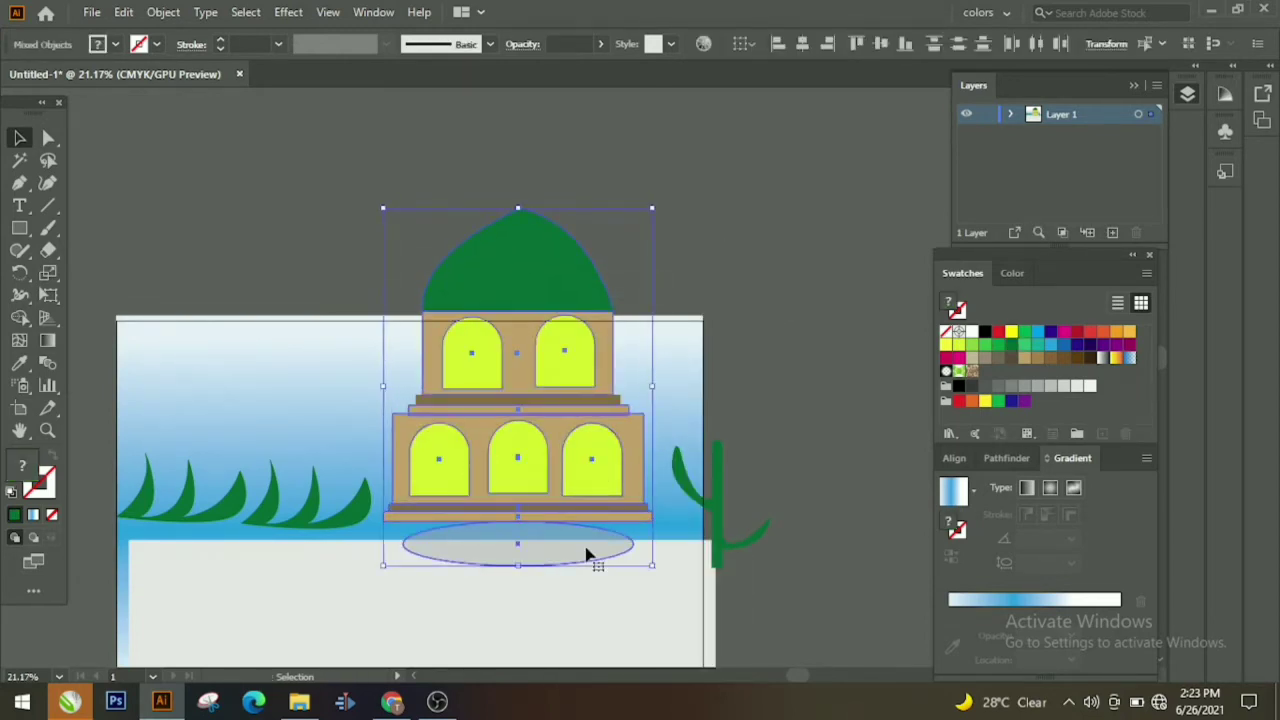
pyautogui.rightClick(585, 549)
pyautogui.click(635, 386)
pyautogui.click(48, 430)
# Step: Zoom out to the whole scene and select the grey ground rectangle
pyautogui.moveTo(328, 228); pyautogui.dragTo(270, 228)
pyautogui.click(20, 138)
pyautogui.click(323, 591)
pyautogui.click(20, 408)
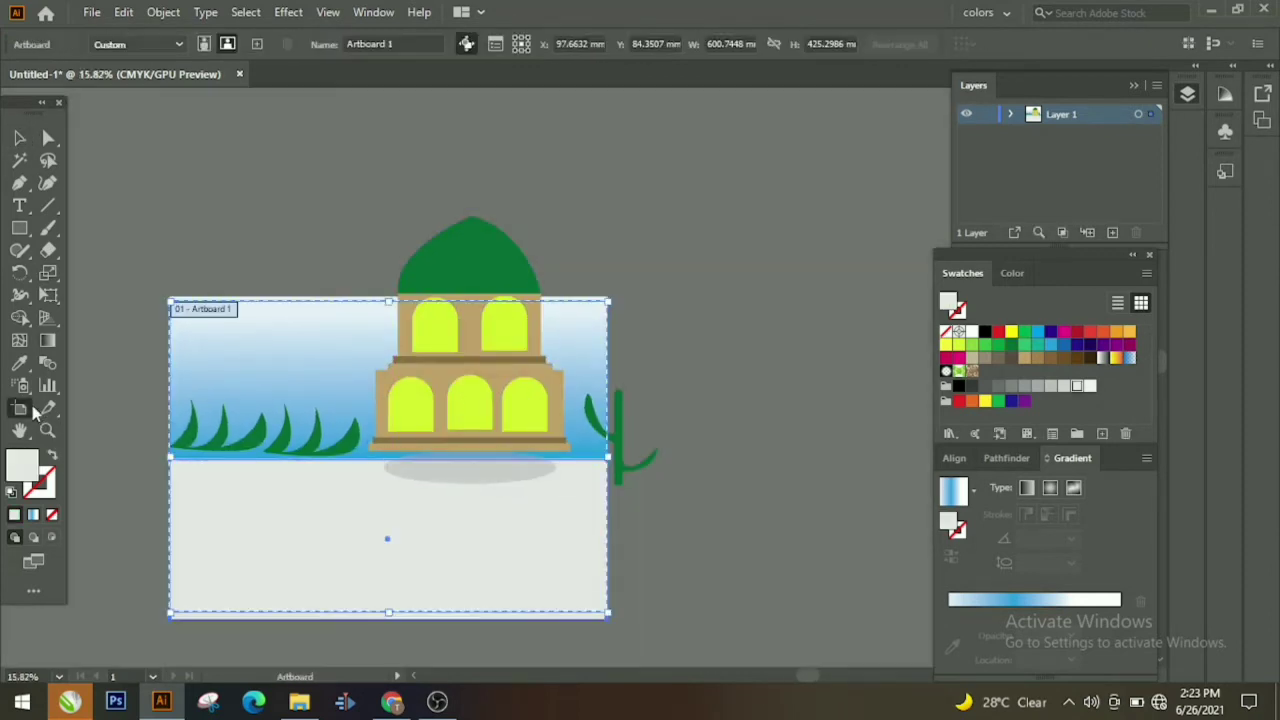
# Step: Enlarge the artboard upward, to the right and to the left
pyautogui.moveTo(389, 299); pyautogui.dragTo(412, 162)
pyautogui.moveTo(608, 389); pyautogui.dragTo(788, 386)
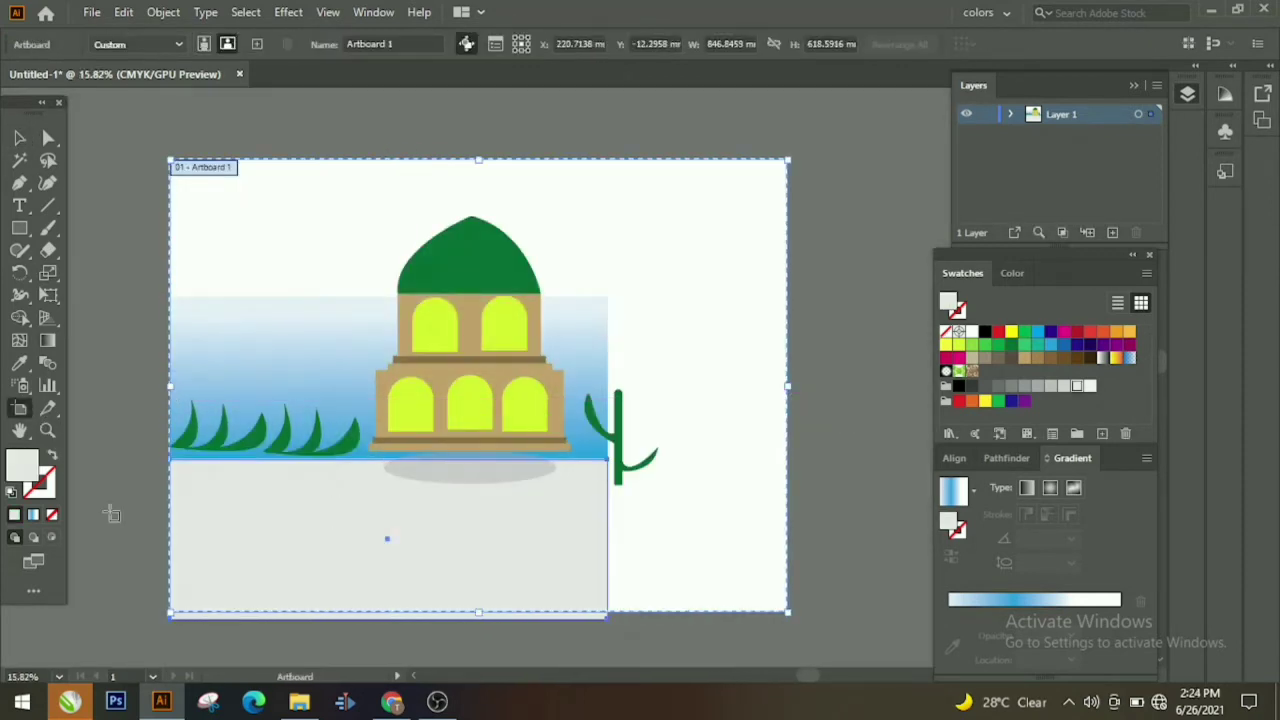
pyautogui.moveTo(110, 513); pyautogui.dragTo(253, 528)
pyautogui.moveTo(313, 401); pyautogui.dragTo(232, 401)
# Step: Delete the old grey ground and gradient sky rectangles
pyautogui.click(20, 138)
pyautogui.click(91, 134)
pyautogui.click(480, 482)
pyautogui.press('Delete')
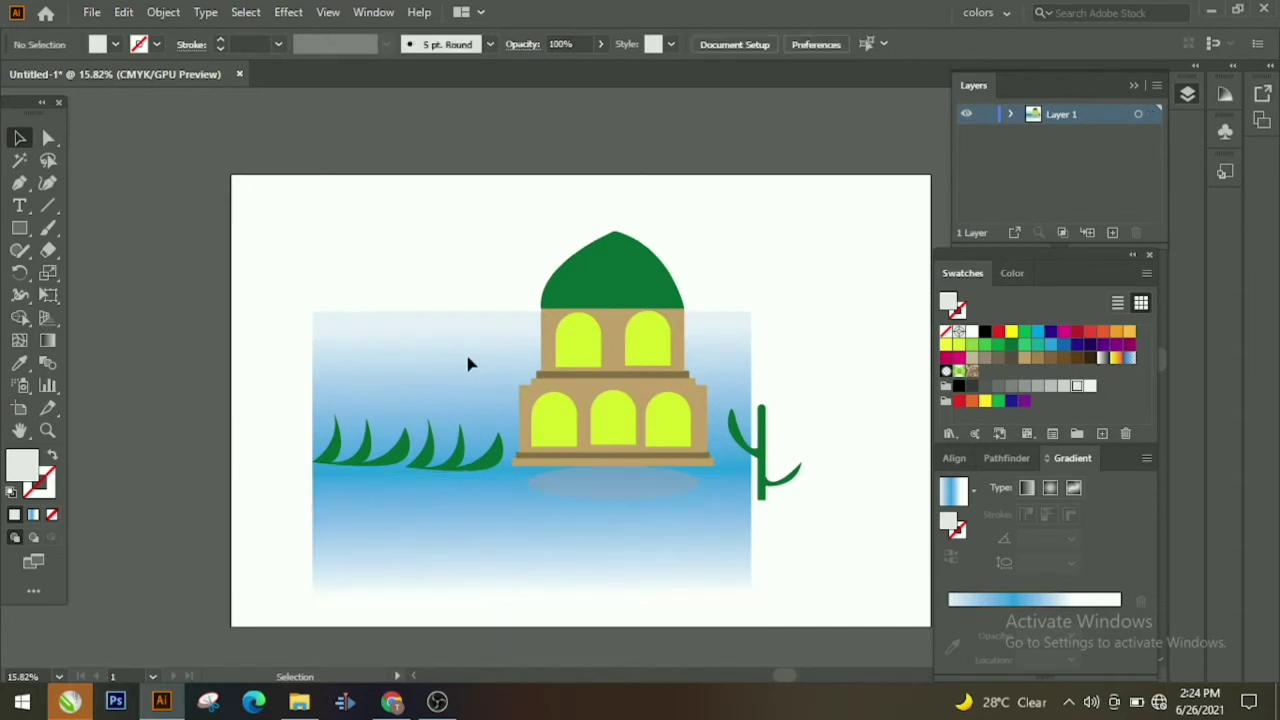
pyautogui.click(427, 394)
pyautogui.press('Delete')
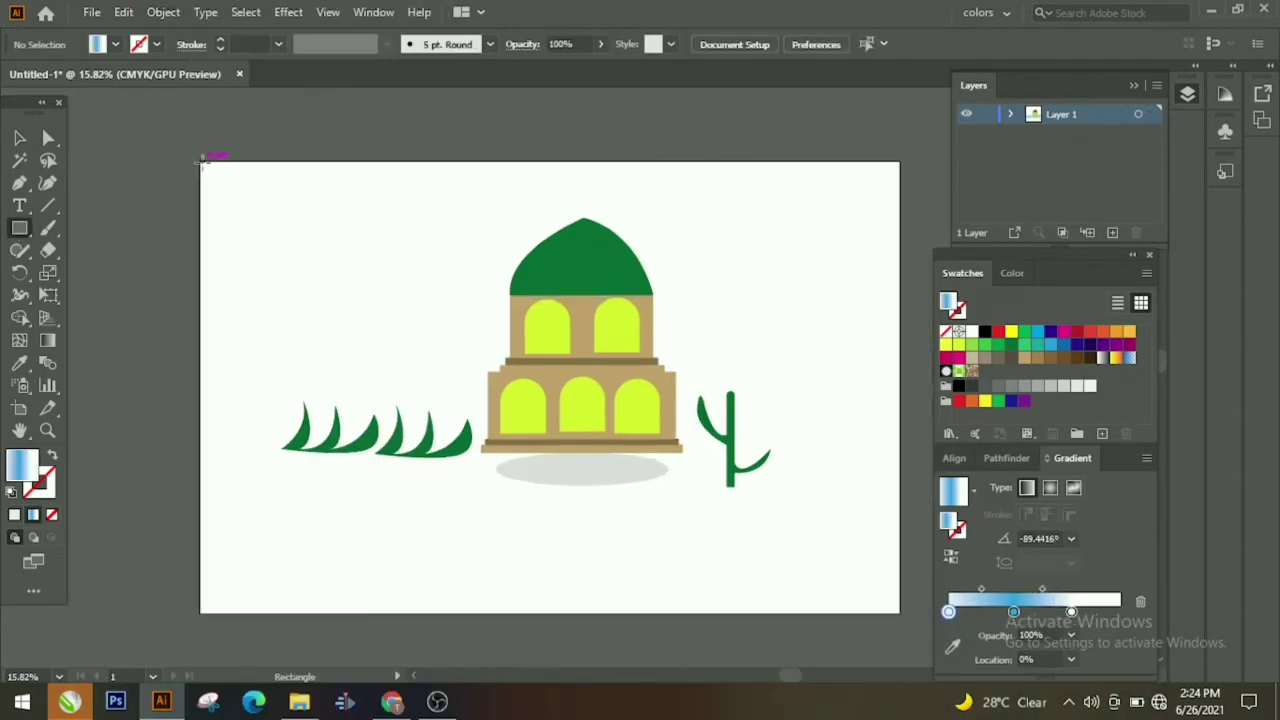
# Step: Draw a new blue gradient rectangle over the artboard and send it to the back
pyautogui.moveTo(201, 161)
pyautogui.mouseDown()
pyautogui.moveTo(900, 612)
pyautogui.moveTo(968, 674)
pyautogui.mouseUp()
pyautogui.moveTo(1014, 636); pyautogui.dragTo(904, 650)
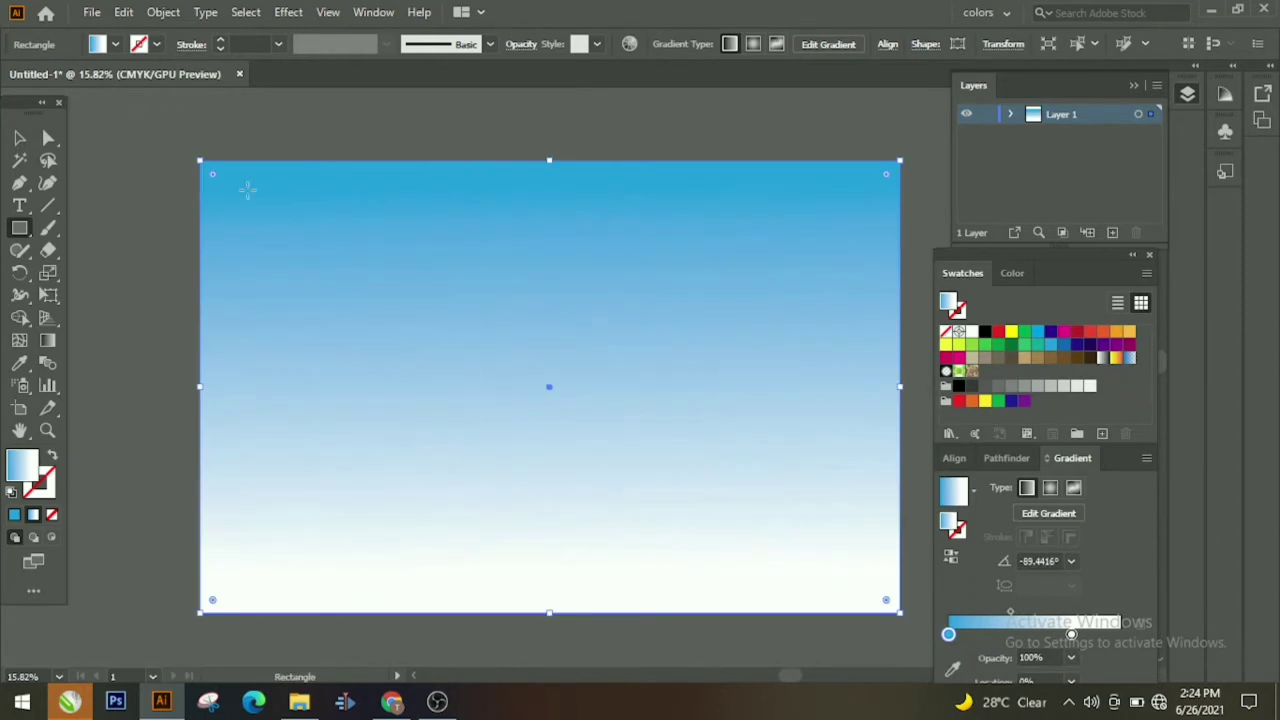
pyautogui.press('g')
pyautogui.moveTo(471, 94); pyautogui.dragTo(589, 645)
pyautogui.click(20, 138)
pyautogui.rightClick(288, 273)
pyautogui.moveTo(341, 586)
pyautogui.click(529, 651)
# Step: Select the mosque's base strip and building pieces and group them with Ctrl+G
pyautogui.click(528, 614)
pyautogui.scroll(3, 583, 406)
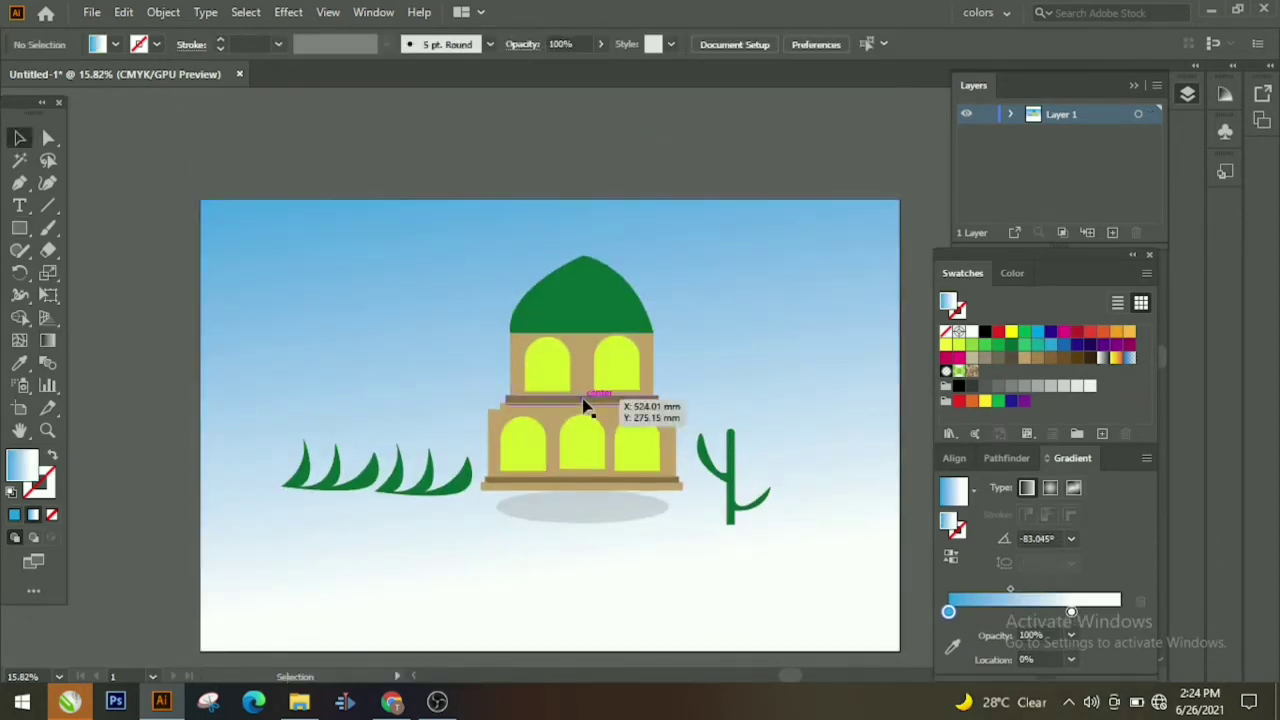
pyautogui.click(554, 402)
pyautogui.keyDown('shift'); pyautogui.click(582, 443); pyautogui.keyUp('shift')
pyautogui.keyDown('shift'); pyautogui.click(583, 487); pyautogui.keyUp('shift')
pyautogui.keyDown('shift'); pyautogui.click(583, 508); pyautogui.keyUp('shift')
pyautogui.keyDown('shift'); pyautogui.click(547, 365); pyautogui.keyUp('shift')
pyautogui.keyDown('shift'); pyautogui.click(583, 300); pyautogui.keyUp('shift')
pyautogui.hotkey('ctrl', 'g')
# Step: Move the gradient background aside, marquee-select and group the mosque, then shift it left
pyautogui.click(349, 398)
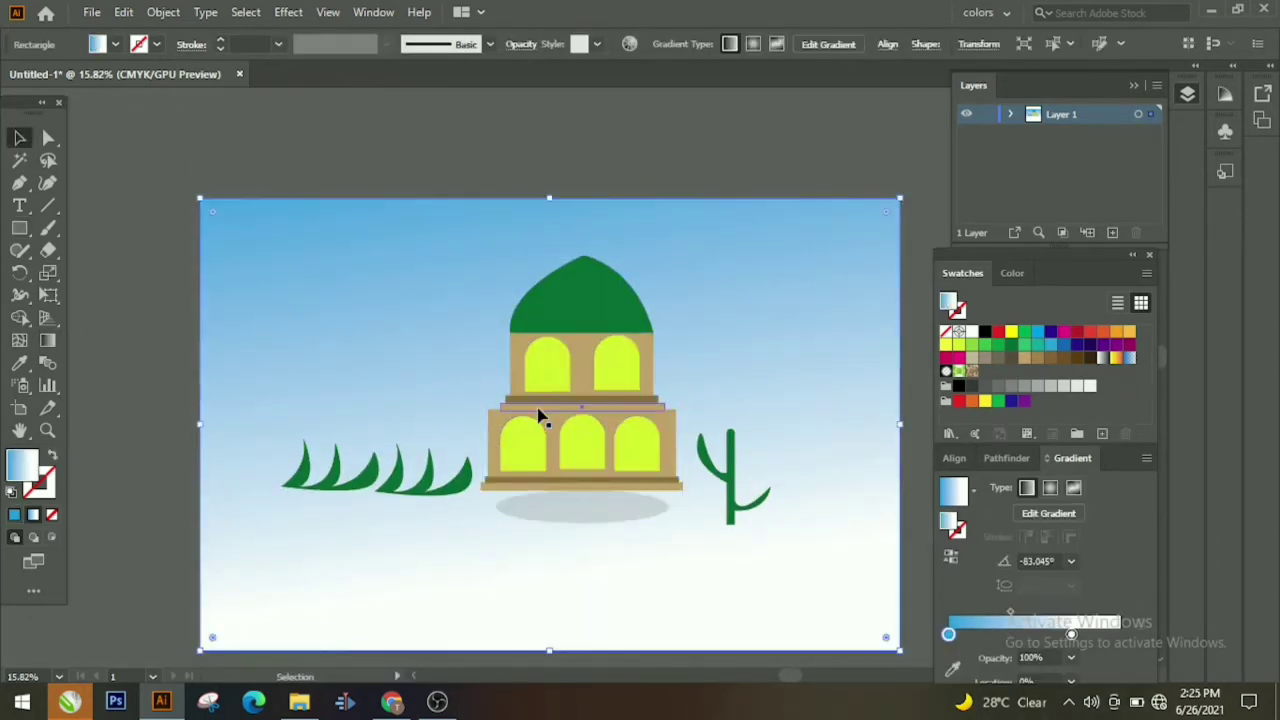
pyautogui.keyDown('shift'); pyautogui.click(560, 396); pyautogui.keyUp('shift')
pyautogui.click(588, 180)
pyautogui.click(585, 303)
pyautogui.moveTo(352, 296); pyautogui.dragTo(88, 291)
pyautogui.moveTo(437, 300); pyautogui.dragTo(675, 465)
pyautogui.moveTo(608, 212); pyautogui.dragTo(562, 590)
pyautogui.rightClick(556, 276)
pyautogui.click(680, 377)
pyautogui.moveTo(612, 380); pyautogui.dragTo(592, 389)
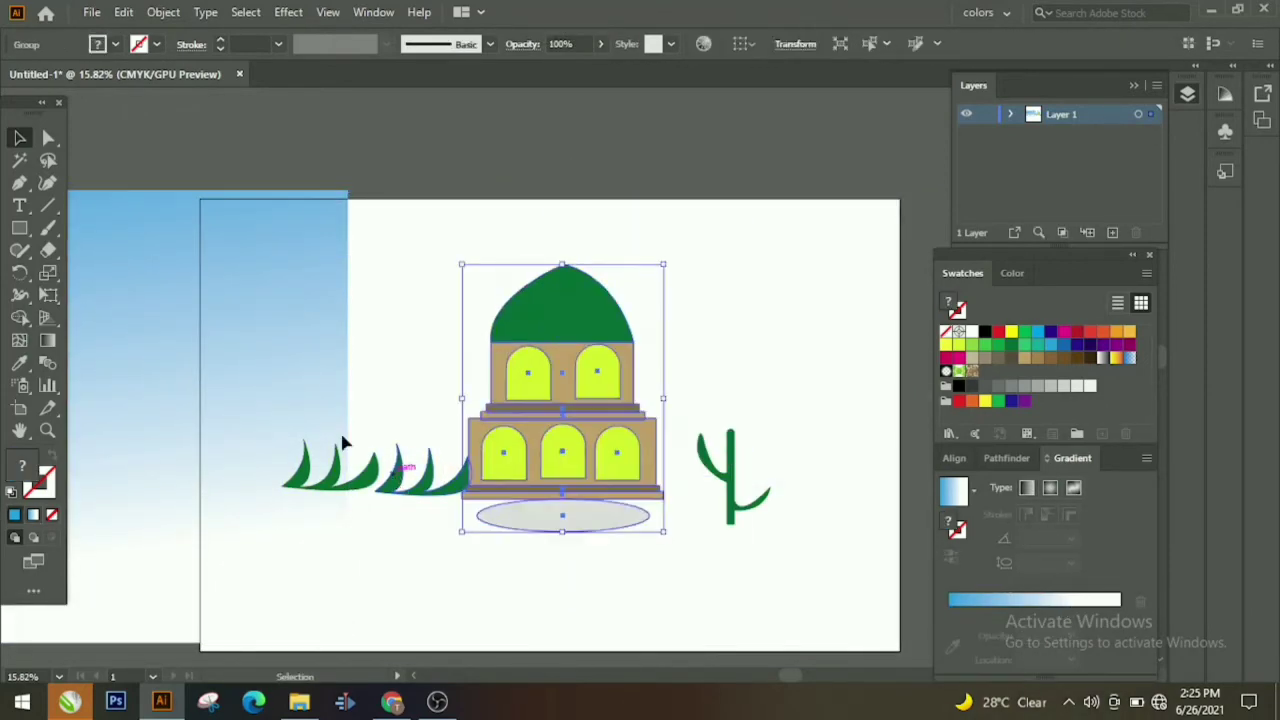
# Step: Bring the gradient sky back over the artboard and reposition the grass, mosque and cactus
pyautogui.moveTo(224, 382); pyautogui.dragTo(776, 400)
pyautogui.moveTo(343, 490); pyautogui.dragTo(267, 501)
pyautogui.moveTo(735, 497); pyautogui.dragTo(833, 496)
pyautogui.click(700, 460)
pyautogui.scroll(-1, 475, 430)
pyautogui.moveTo(475, 430); pyautogui.dragTo(542, 405)
pyautogui.click(871, 466)
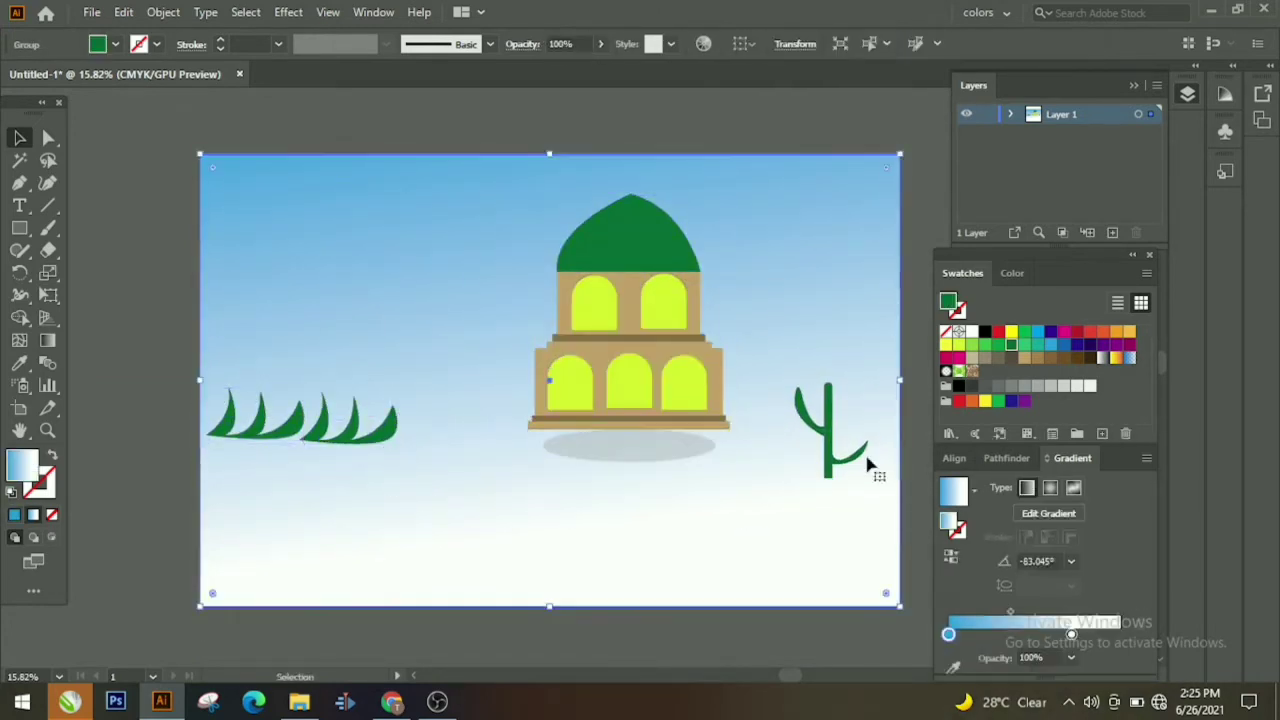
pyautogui.moveTo(832, 447); pyautogui.dragTo(852, 433)
# Step: Draw a ground rectangle across the lower artboard and fill it light gray
pyautogui.click(19, 227)
pyautogui.moveTo(201, 449); pyautogui.dragTo(900, 606)
pyautogui.click(1050, 387)
# Step: Nudge the grass slightly and bring the mosque group in front of the ground
pyautogui.click(15, 144)
pyautogui.moveTo(229, 430); pyautogui.dragTo(231, 438)
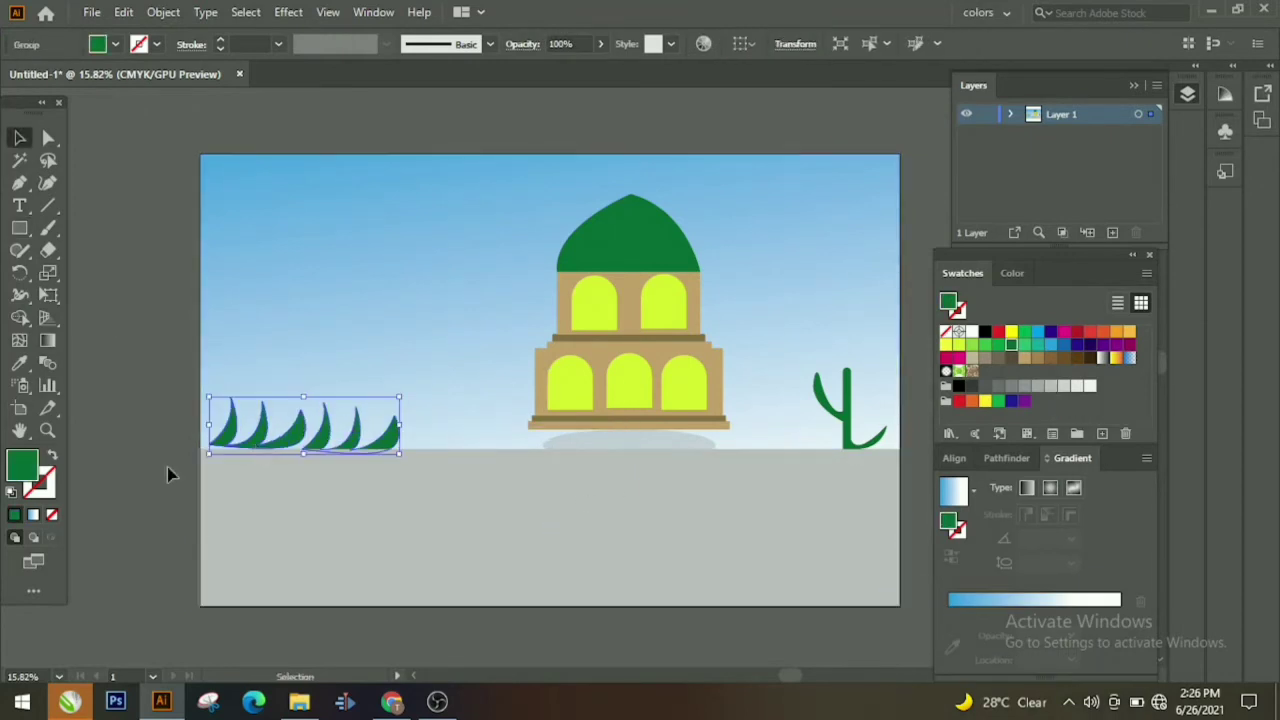
pyautogui.click(167, 467)
pyautogui.click(630, 449)
pyautogui.rightClick(630, 449)
pyautogui.click(834, 355)
pyautogui.click(920, 375)
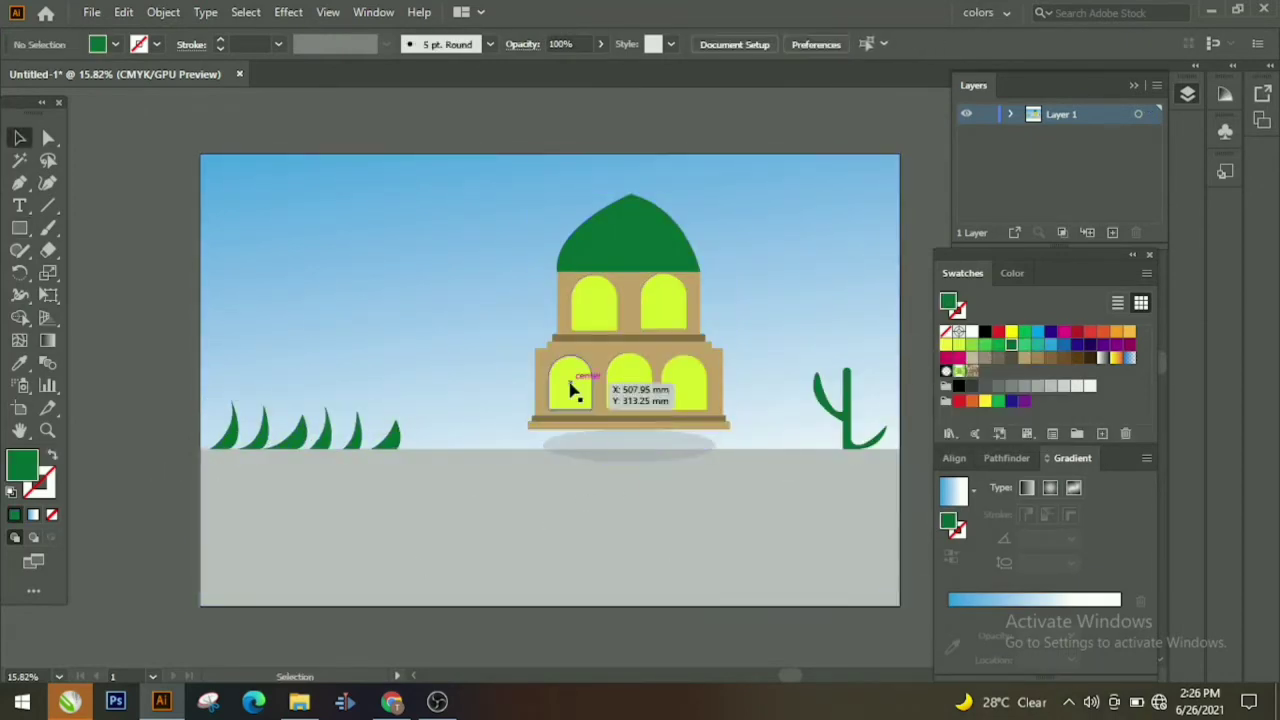
pyautogui.click(847, 438)
pyautogui.rightClick(847, 438)
pyautogui.click(551, 529)
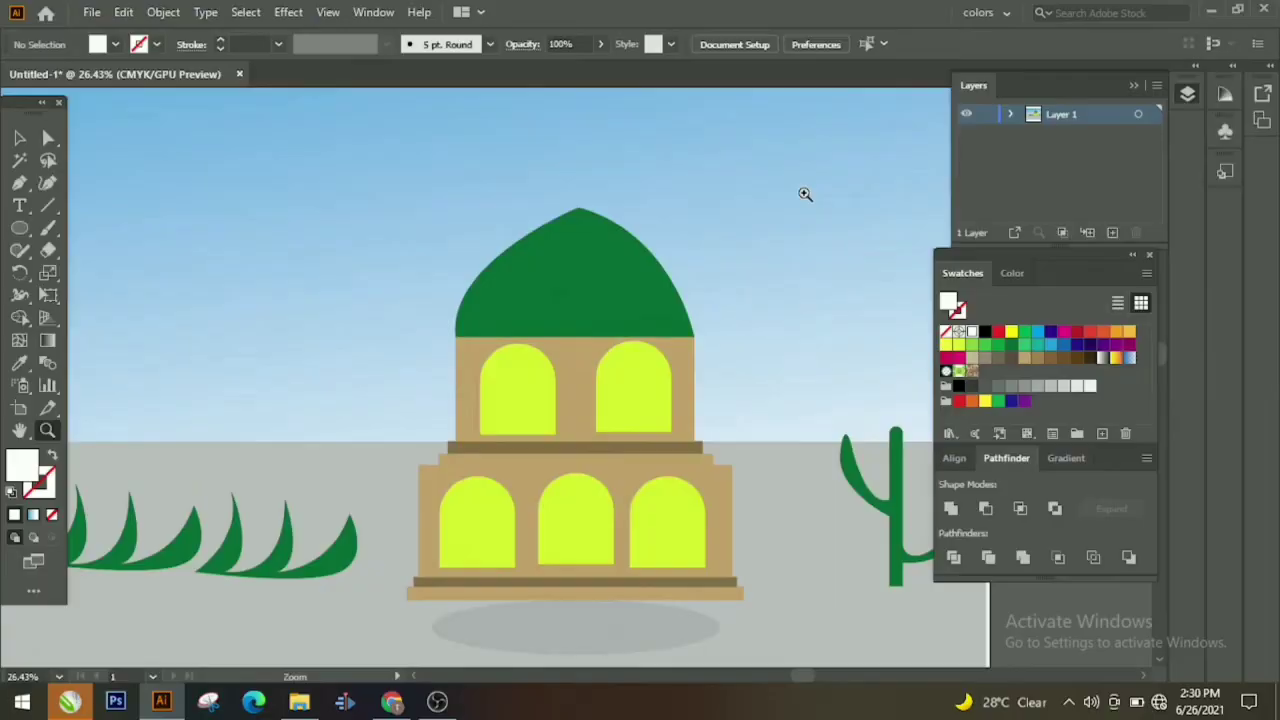
# Step: Draw several overlapping white ellipses in the upper sky to build a cloud
pyautogui.moveTo(295, 381); pyautogui.dragTo(575, 417)
pyautogui.moveTo(353, 232)
pyautogui.mouseDown()
pyautogui.moveTo(390, 280)
pyautogui.moveTo(386, 265)
pyautogui.mouseUp()
pyautogui.moveTo(385, 219); pyautogui.dragTo(409, 243)
pyautogui.moveTo(400, 194); pyautogui.dragTo(433, 218)
pyautogui.moveTo(333, 183); pyautogui.dragTo(368, 223)
pyautogui.moveTo(319, 219); pyautogui.dragTo(348, 247)
pyautogui.moveTo(363, 210); pyautogui.dragTo(381, 228)
pyautogui.moveTo(401, 176)
pyautogui.mouseDown()
pyautogui.moveTo(432, 207)
pyautogui.moveTo(452, 262)
pyautogui.mouseUp()
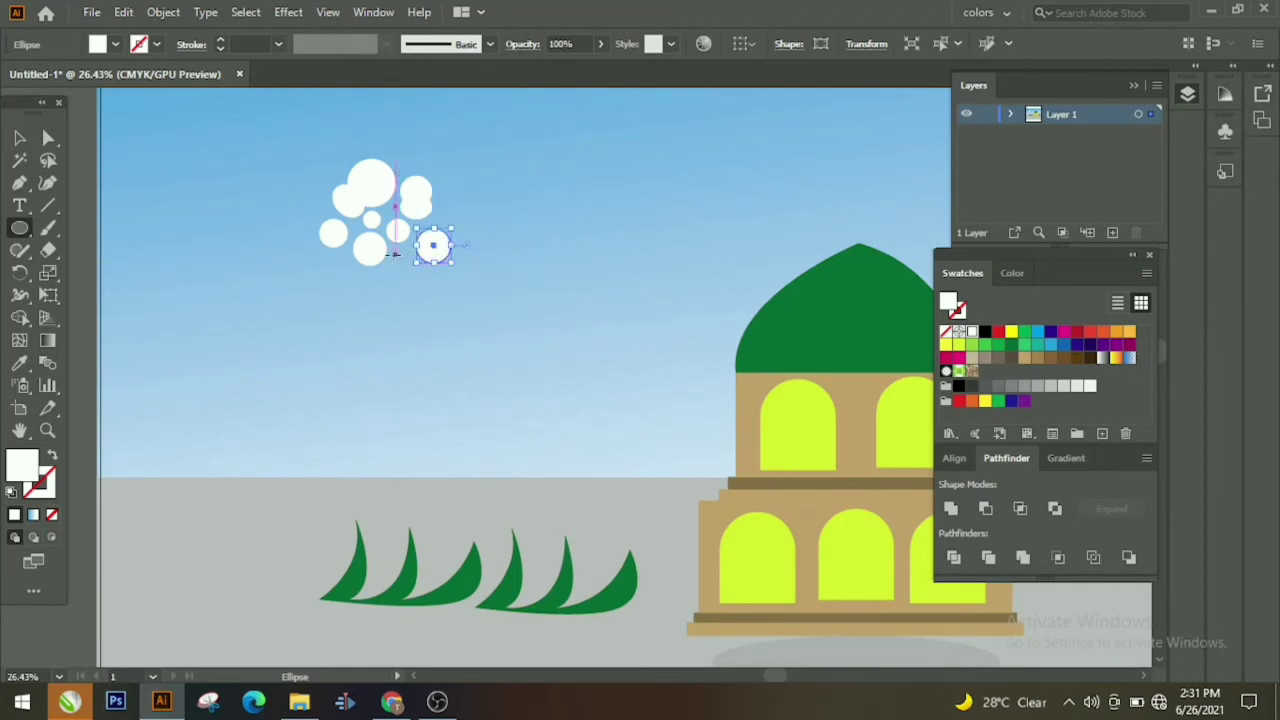
pyautogui.moveTo(364, 294); pyautogui.dragTo(374, 303)
# Step: Move the cloud circles into a tight overlapping cluster
pyautogui.press('v')
pyautogui.moveTo(390, 235); pyautogui.dragTo(383, 216)
pyautogui.moveTo(370, 252); pyautogui.dragTo(362, 244)
pyautogui.moveTo(434, 266); pyautogui.dragTo(408, 237)
pyautogui.moveTo(427, 247); pyautogui.dragTo(438, 231)
pyautogui.click(417, 258)
pyautogui.moveTo(355, 274); pyautogui.dragTo(351, 248)
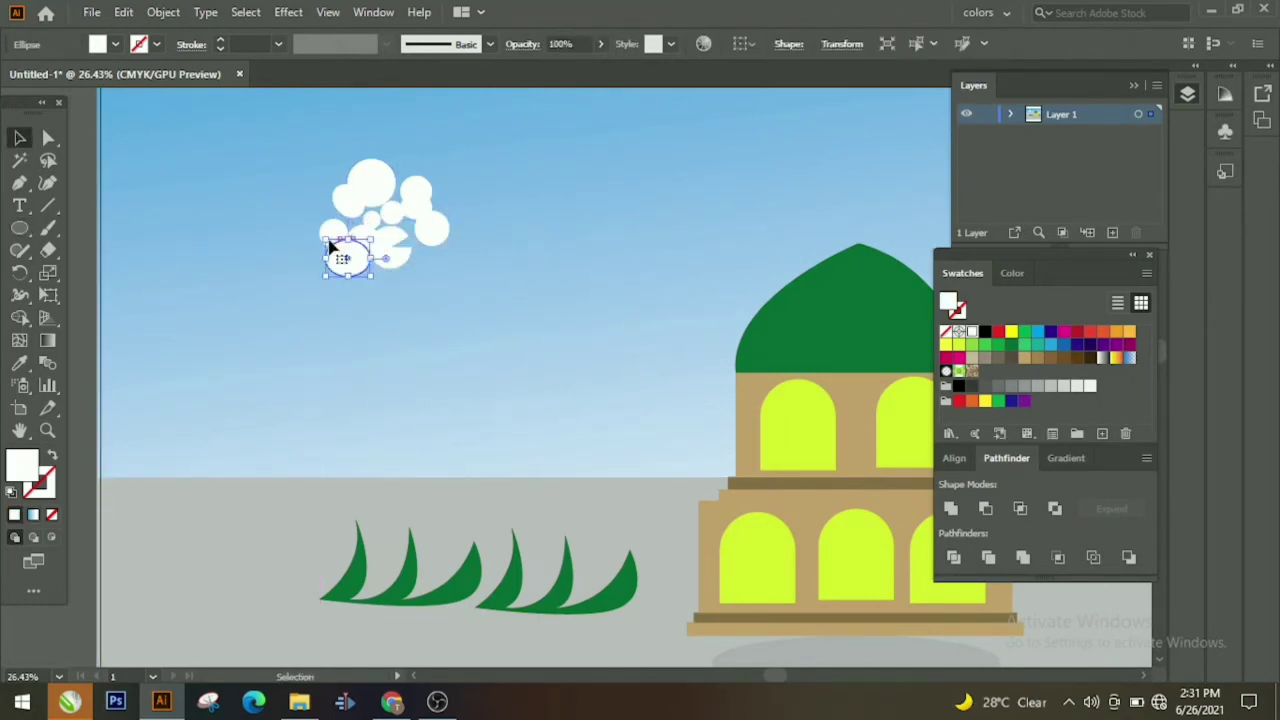
# Step: Select all seven cloud circles and unite them into one shape
pyautogui.click(371, 185)
pyautogui.keyDown('shift'); pyautogui.click(416, 192); pyautogui.keyUp('shift')
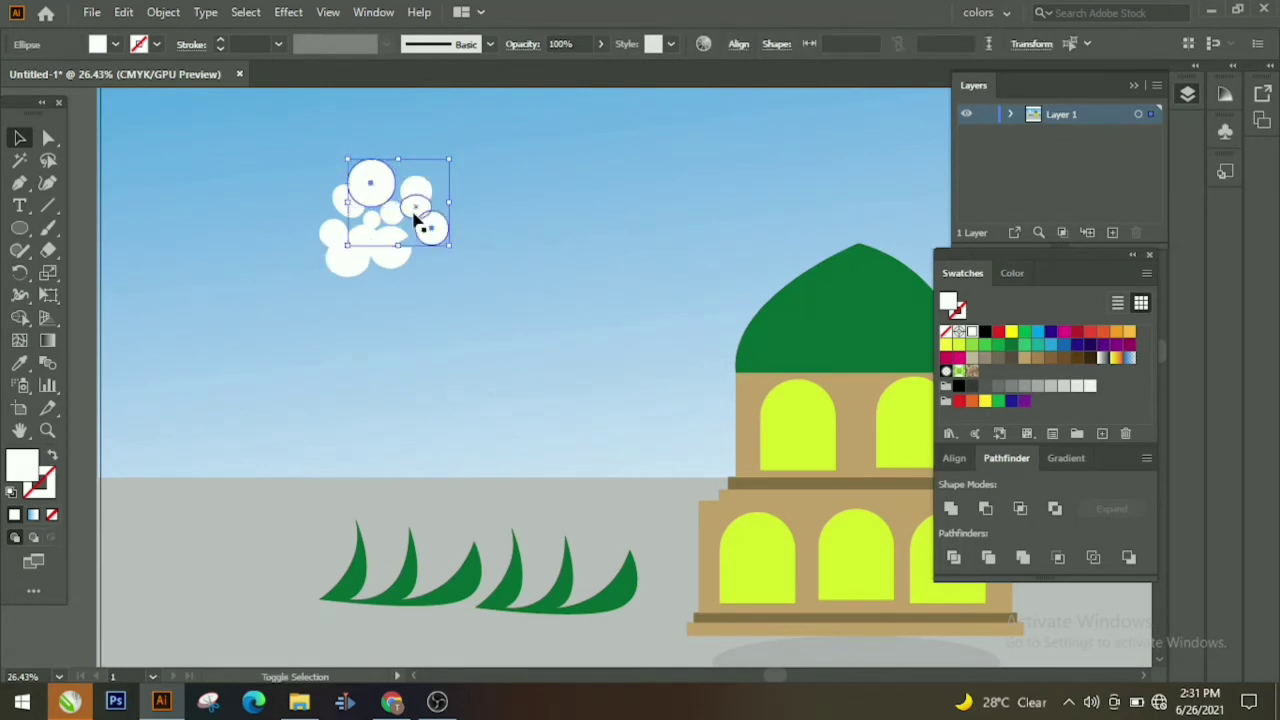
pyautogui.keyDown('shift'); pyautogui.click(337, 263); pyautogui.keyUp('shift')
pyautogui.keyDown('shift'); pyautogui.click(365, 240); pyautogui.keyUp('shift')
pyautogui.keyDown('shift'); pyautogui.click(401, 253); pyautogui.keyUp('shift')
pyautogui.keyDown('shift'); pyautogui.click(329, 235); pyautogui.keyUp('shift')
pyautogui.keyDown('shift'); pyautogui.click(345, 199); pyautogui.keyUp('shift')
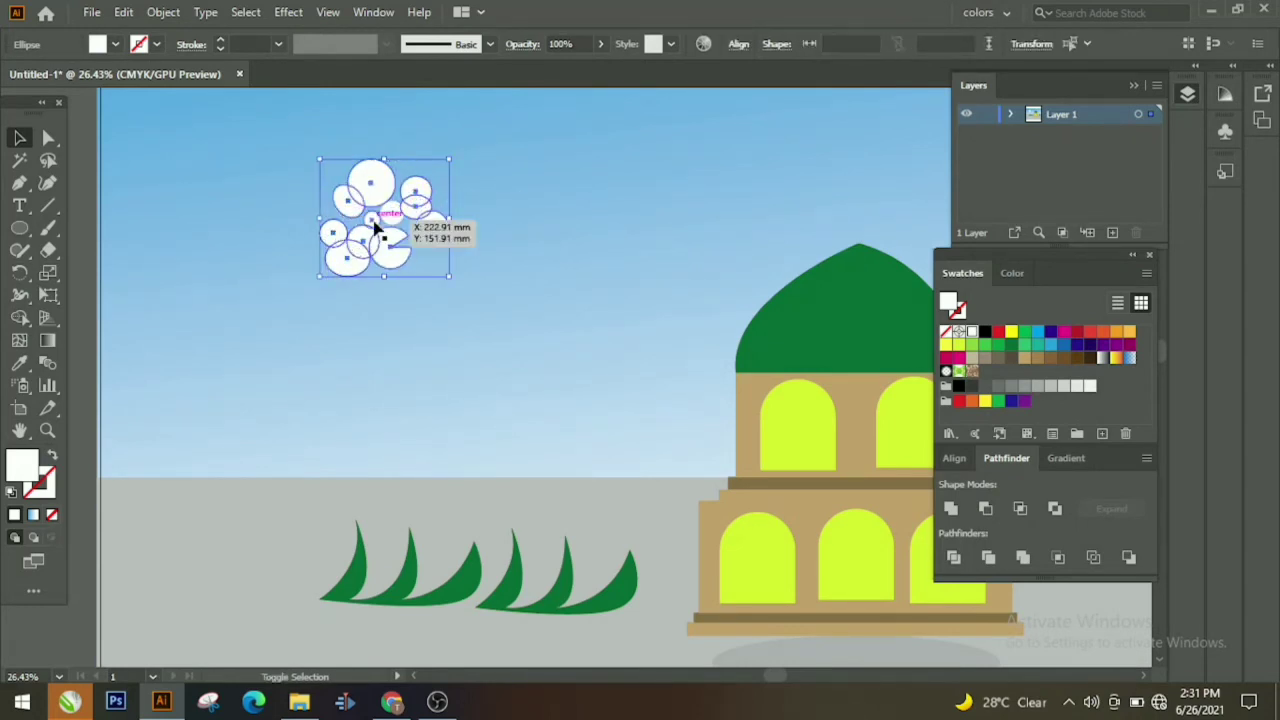
pyautogui.click(950, 509)
# Step: Lower the cloud's opacity and move it to the top-left sky
pyautogui.click(602, 44)
pyautogui.moveTo(601, 67); pyautogui.dragTo(571, 68)
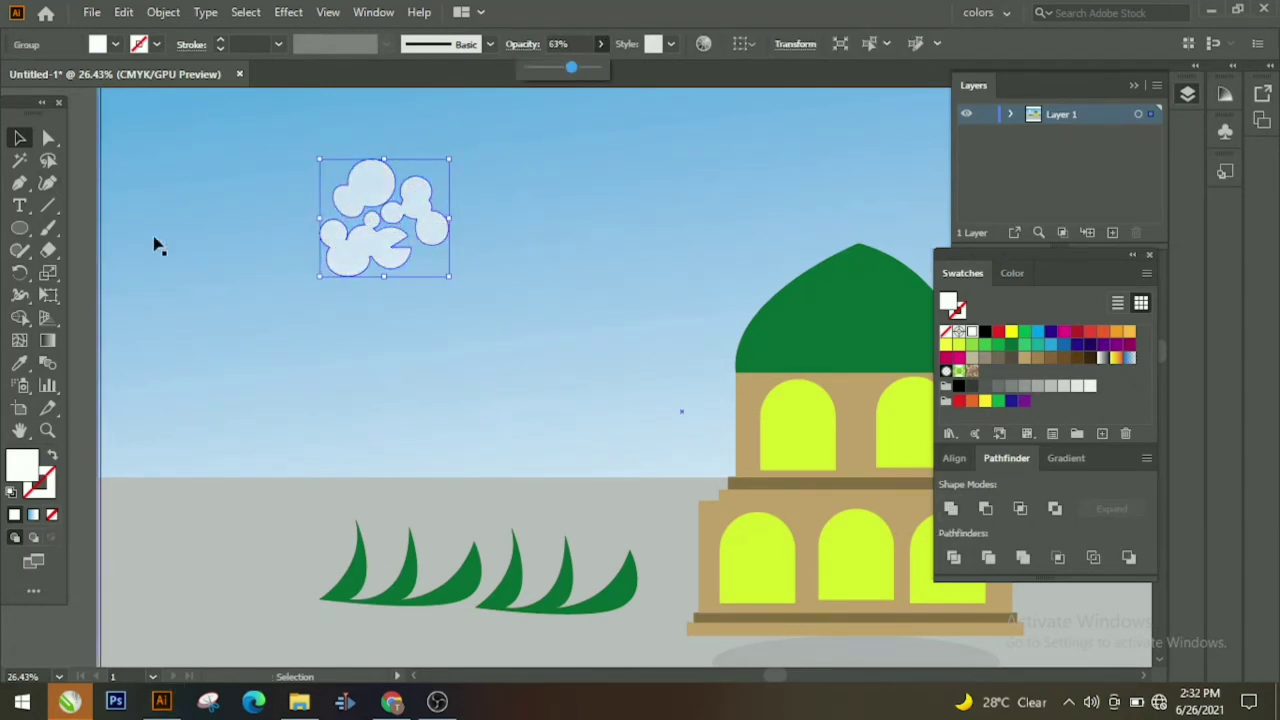
pyautogui.click(84, 268)
pyautogui.click(47, 430)
pyautogui.moveTo(676, 343); pyautogui.dragTo(530, 372)
pyautogui.click(19, 137)
pyautogui.moveTo(515, 285); pyautogui.dragTo(499, 227)
# Step: Ungroup the trees.ai artwork and drag a pine tree to the left side of Untitled-1
pyautogui.moveTo(878, 582); pyautogui.dragTo(749, 574)
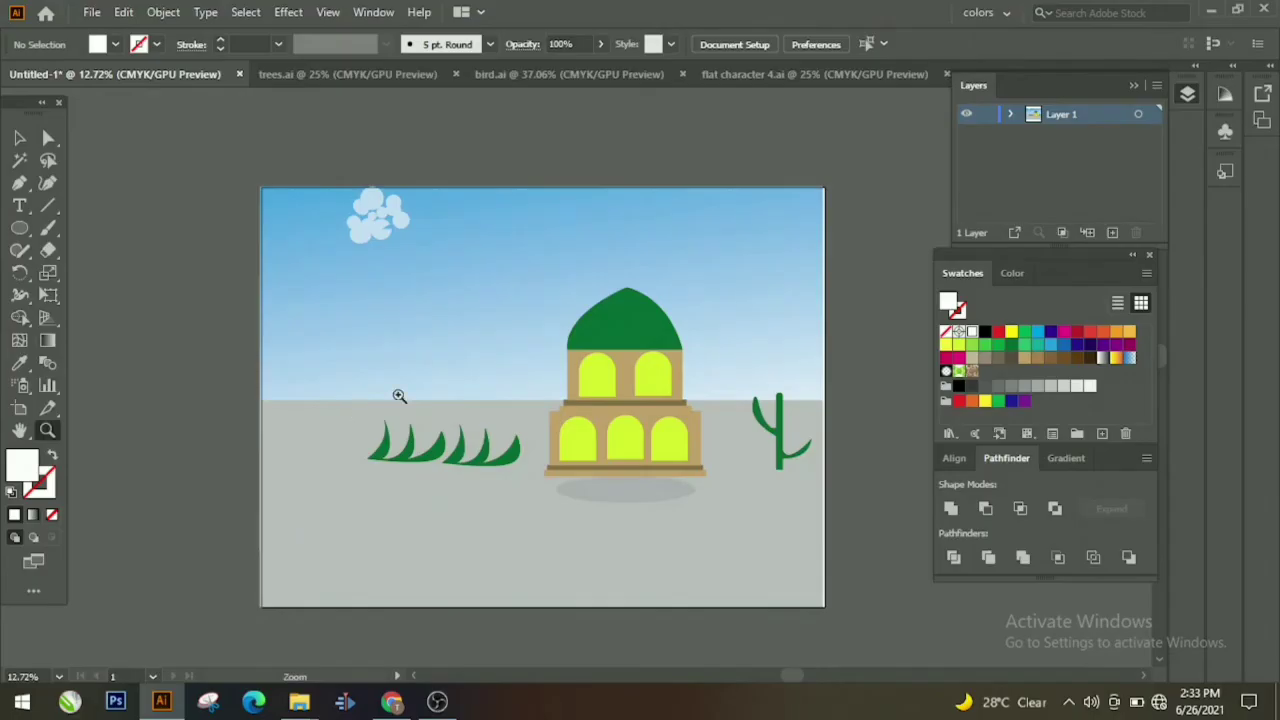
pyautogui.moveTo(399, 396); pyautogui.dragTo(295, 365)
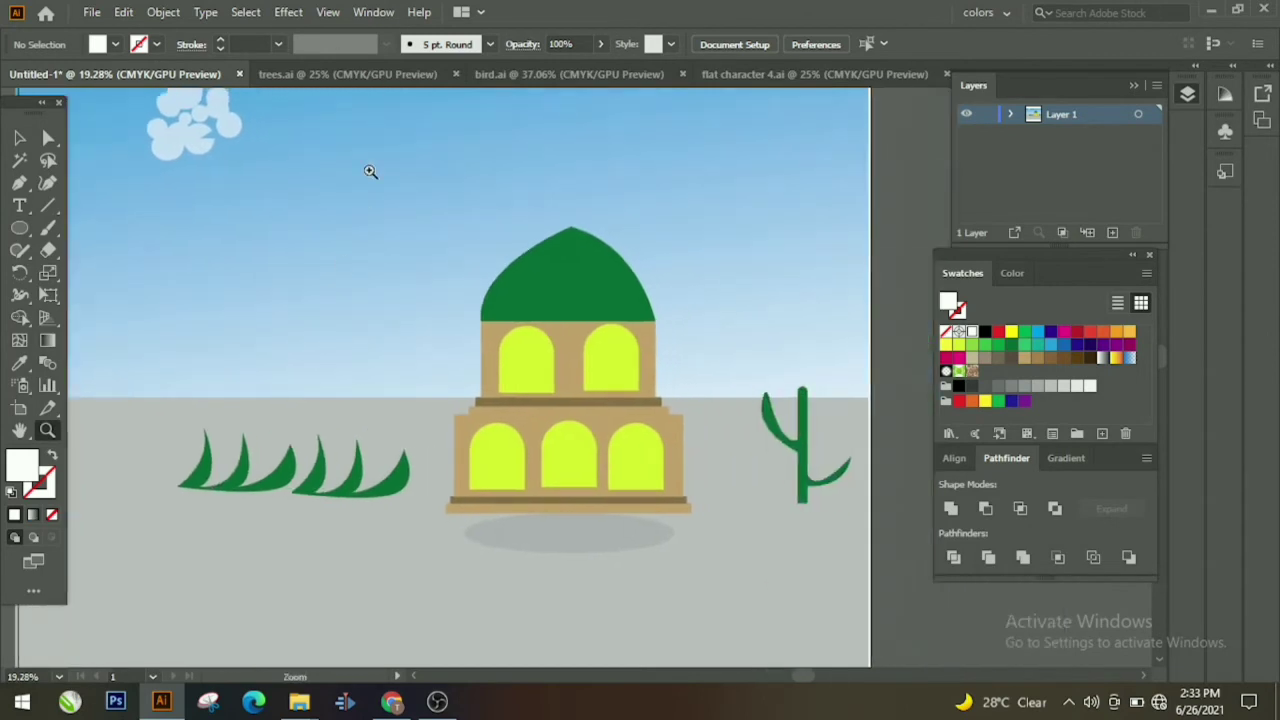
pyautogui.click(407, 79)
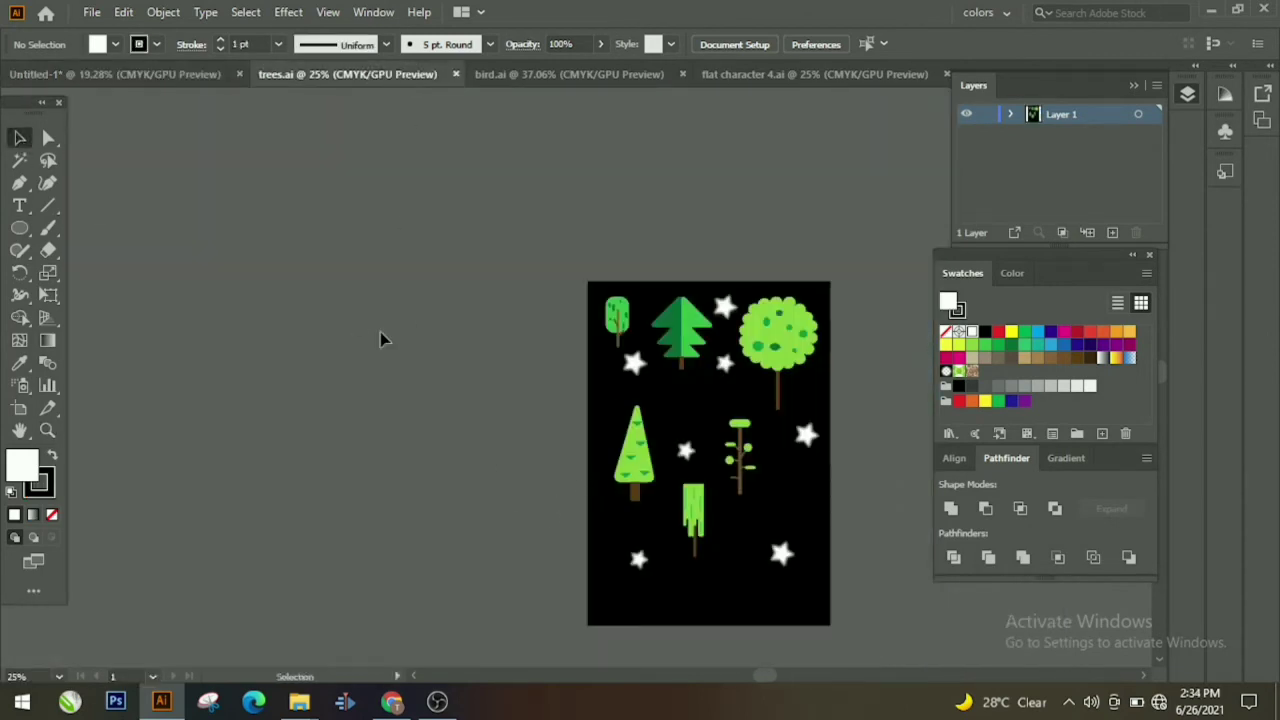
pyautogui.rightClick(627, 403)
pyautogui.click(622, 385)
pyautogui.rightClick(621, 385)
pyautogui.click(674, 212)
pyautogui.click(562, 300)
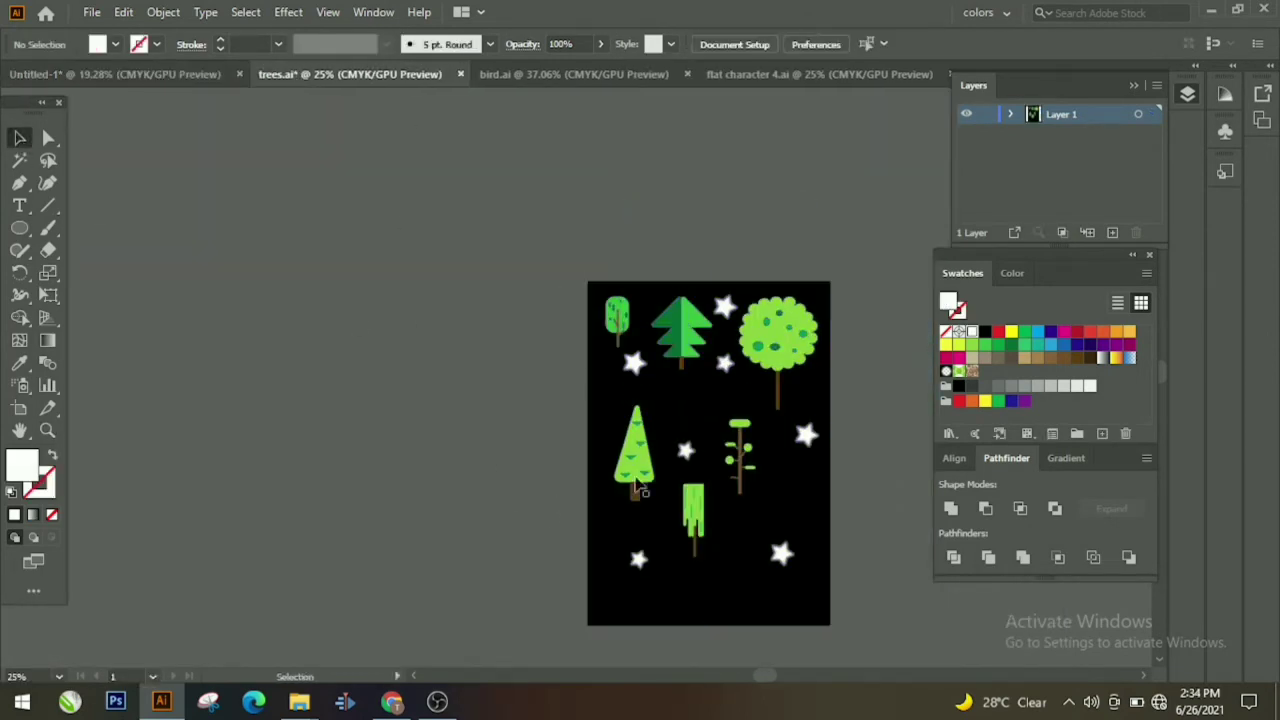
pyautogui.moveTo(636, 484); pyautogui.dragTo(205, 80)
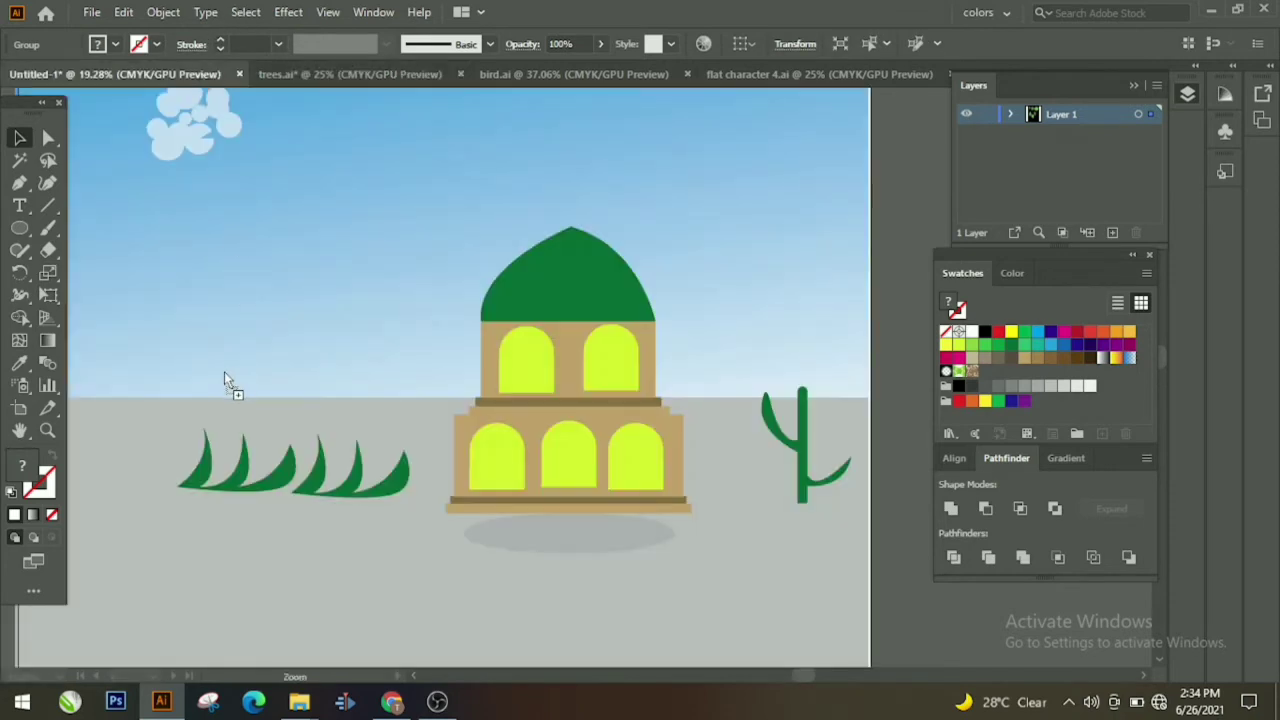
pyautogui.moveTo(224, 381); pyautogui.dragTo(205, 384)
pyautogui.click(277, 369)
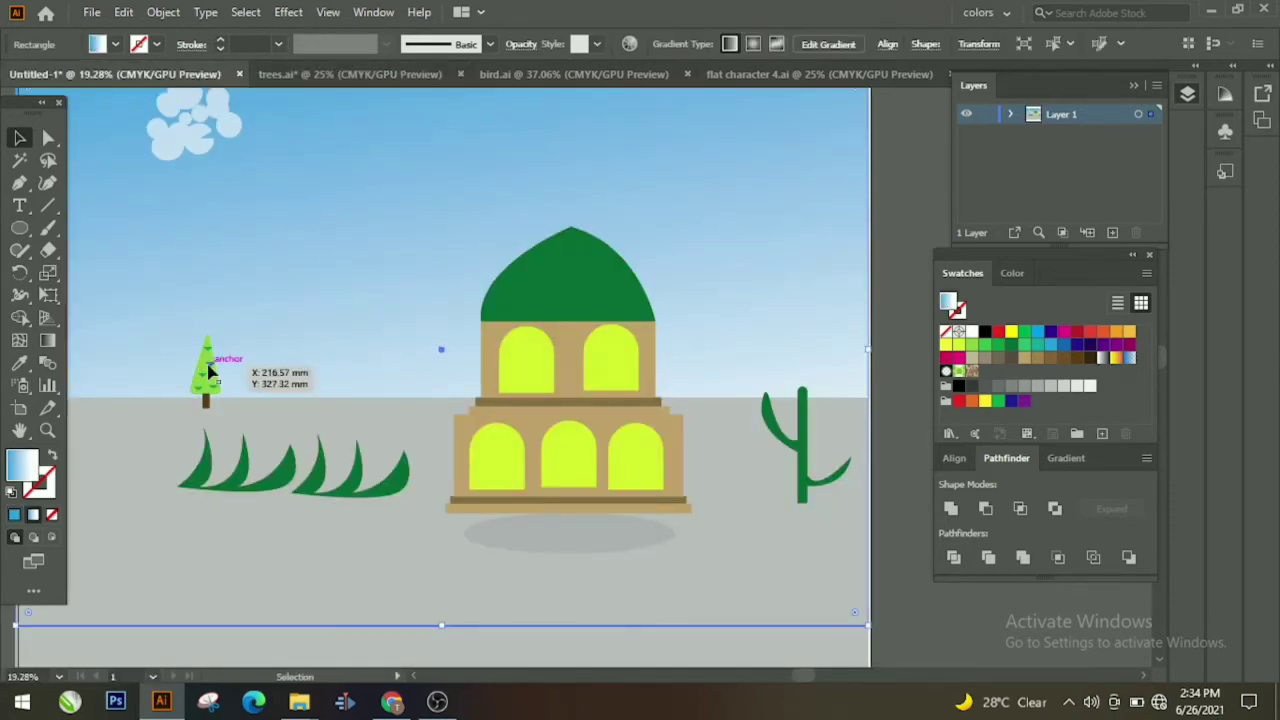
# Step: Save trees.ai, then bring the bird from bird.ai into the sky left of the mosque
pyautogui.click(420, 77)
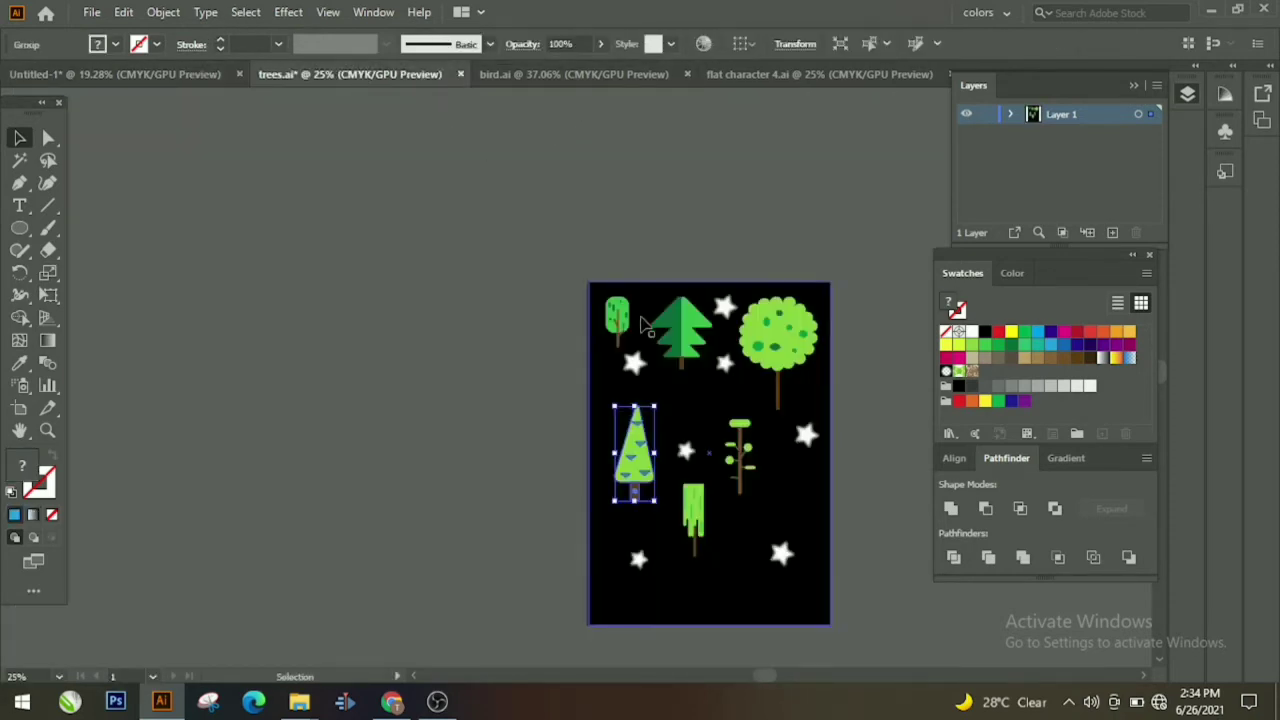
pyautogui.hotkey('ctrl', 'a')
pyautogui.hotkey('ctrl', 's')
pyautogui.click(607, 76)
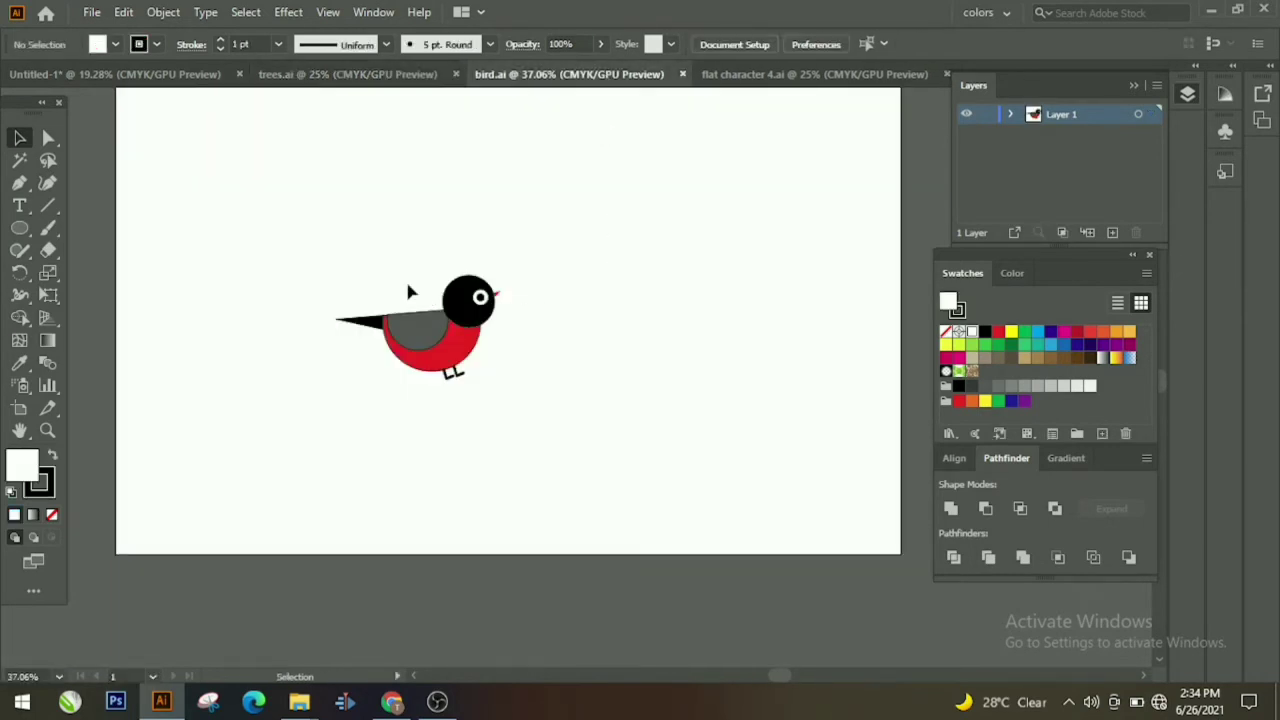
pyautogui.moveTo(405, 280); pyautogui.dragTo(185, 78)
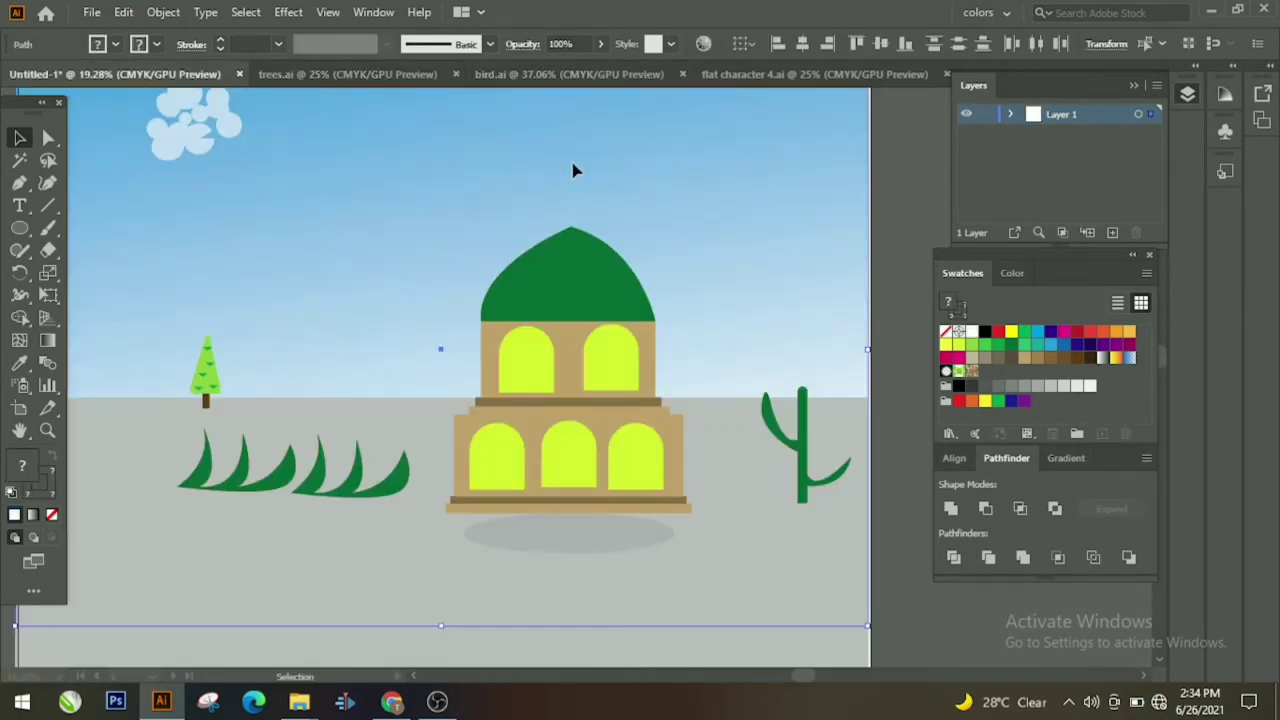
pyautogui.moveTo(573, 170); pyautogui.dragTo(290, 280)
# Step: Cut the grass out of the scene and paste a copy of the pine tree
pyautogui.click(400, 240)
pyautogui.click(48, 430)
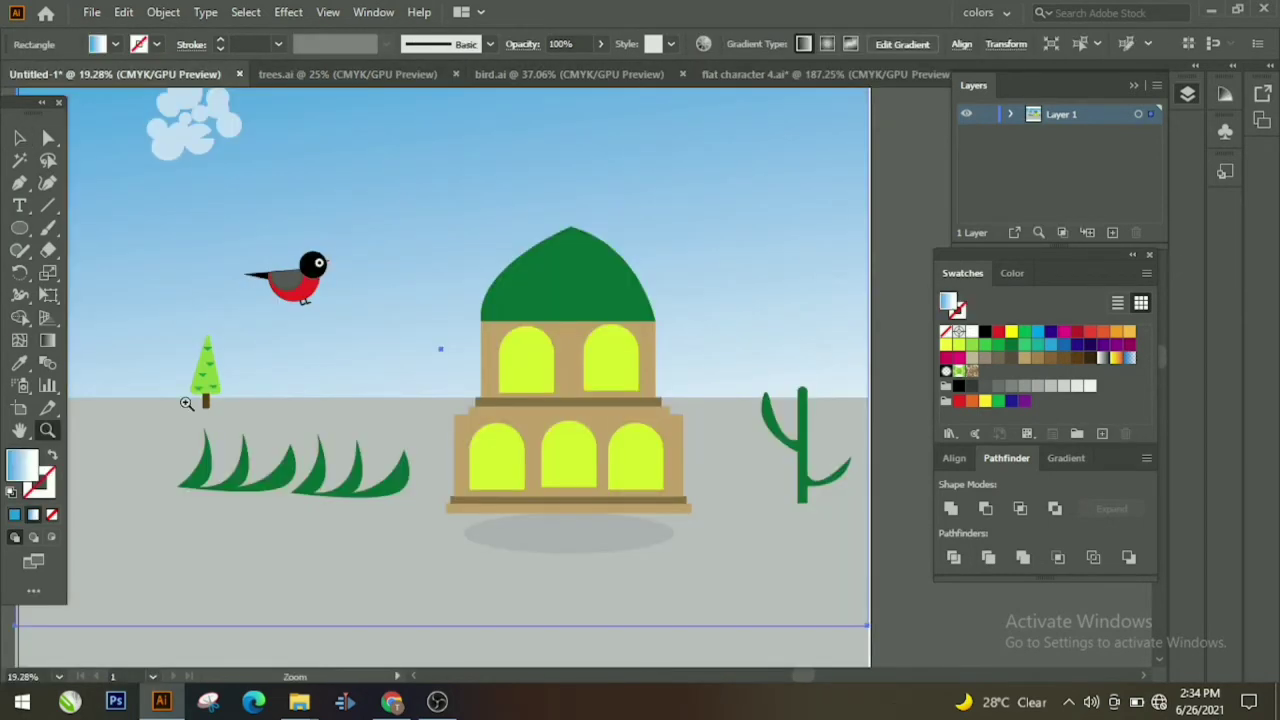
pyautogui.moveTo(437, 356); pyautogui.dragTo(366, 374)
pyautogui.click(17, 138)
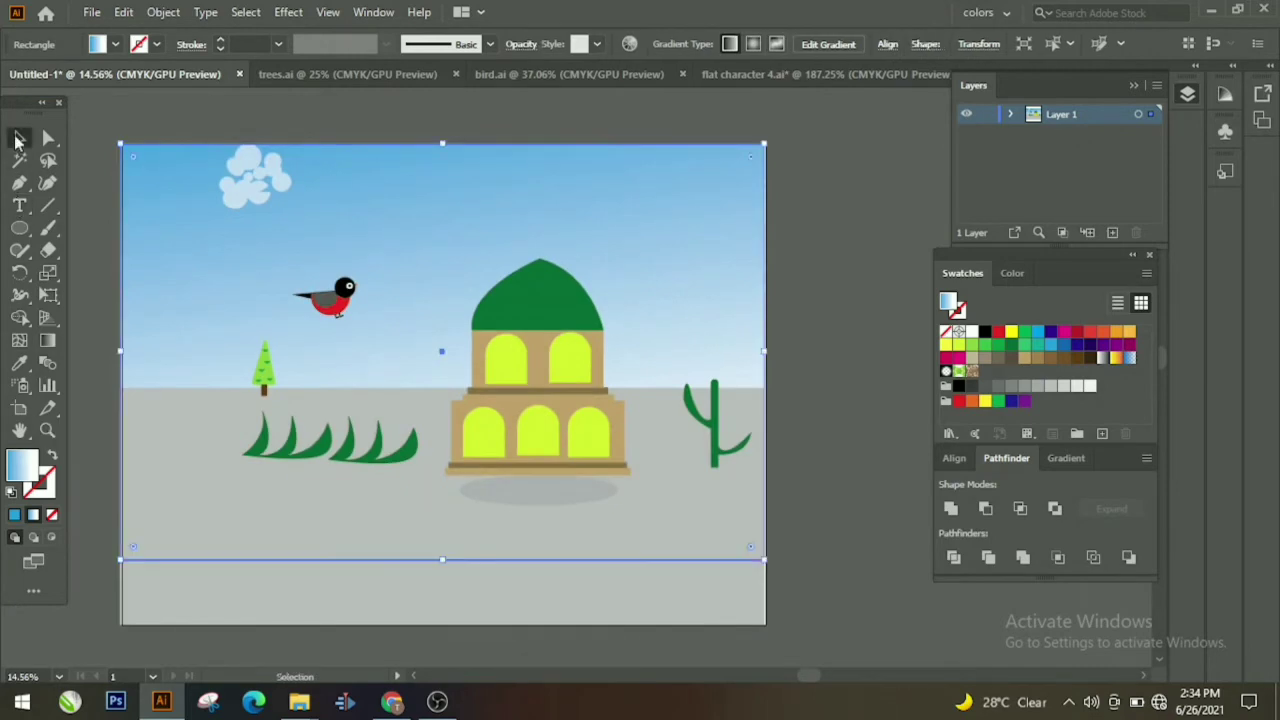
pyautogui.click(781, 441)
pyautogui.click(386, 451)
pyautogui.hotkey('ctrl', 'x')
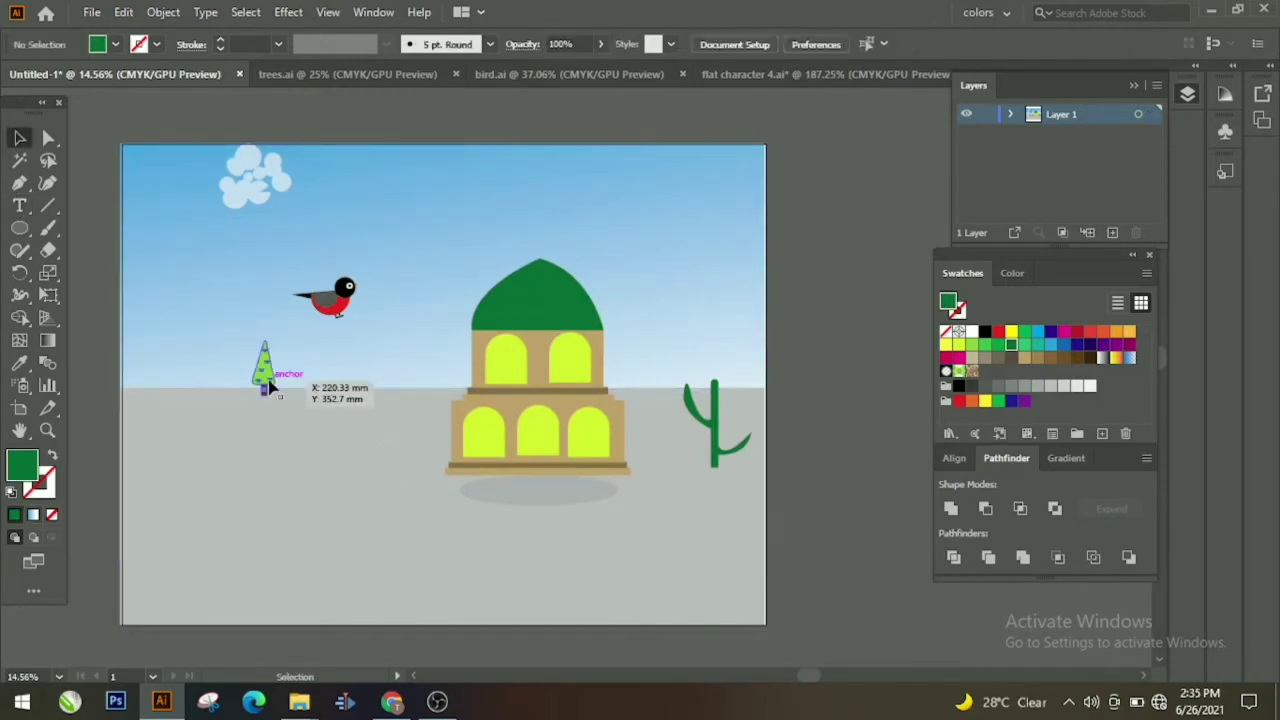
pyautogui.click(269, 382)
pyautogui.hotkey('ctrl', 'c')
pyautogui.hotkey('ctrl', 'v')
# Step: Place the pasted pine tree beside the original and duplicate a third copy next to them
pyautogui.click(300, 497)
pyautogui.moveTo(581, 396); pyautogui.dragTo(305, 396)
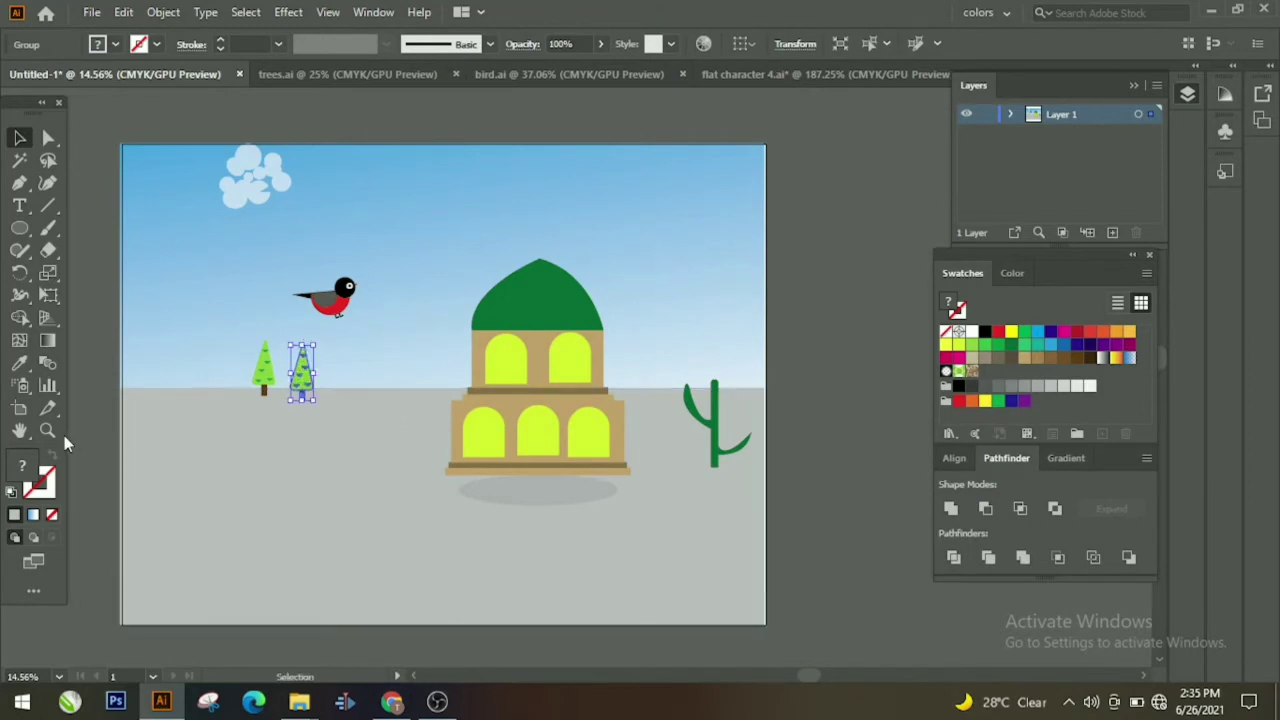
pyautogui.moveTo(320, 440); pyautogui.dragTo(609, 403)
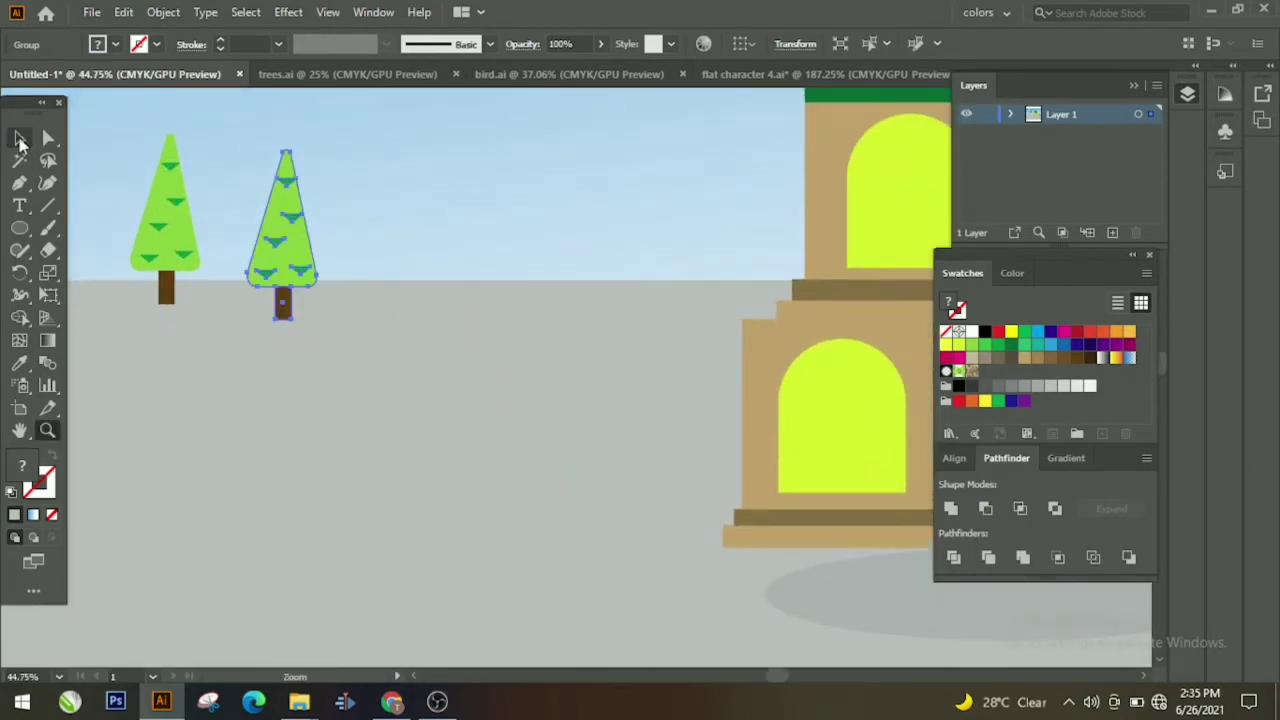
pyautogui.click(19, 138)
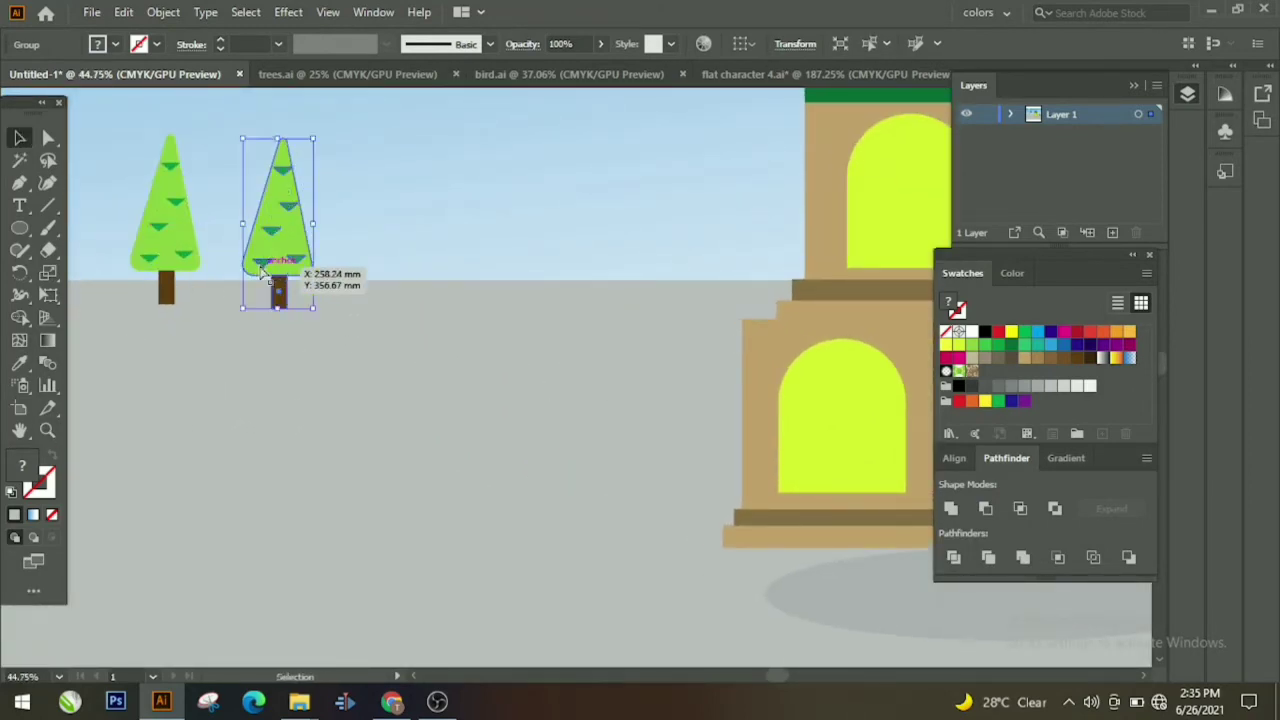
pyautogui.moveTo(262, 275); pyautogui.dragTo(376, 268)
# Step: Arrange the three pine trees into a level, evenly spaced row on the horizon
pyautogui.click(380, 390)
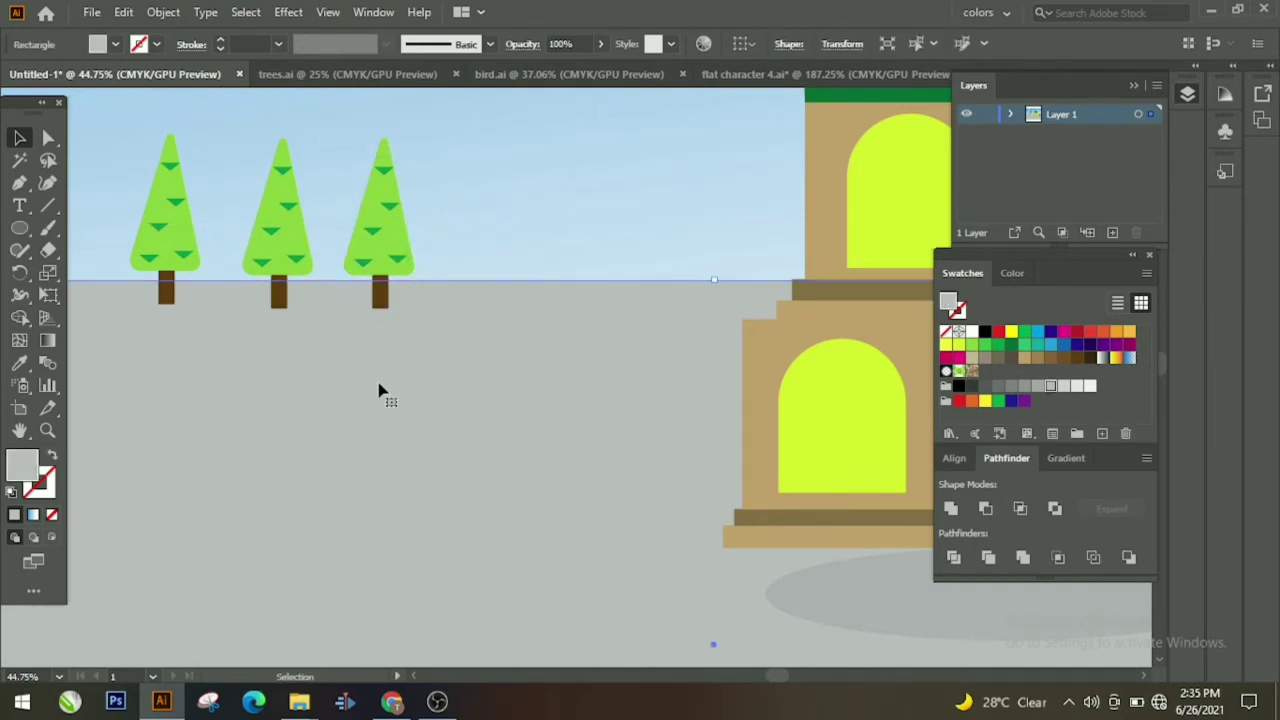
pyautogui.moveTo(289, 261); pyautogui.dragTo(268, 254)
pyautogui.moveTo(357, 274); pyautogui.dragTo(333, 243)
pyautogui.click(357, 297)
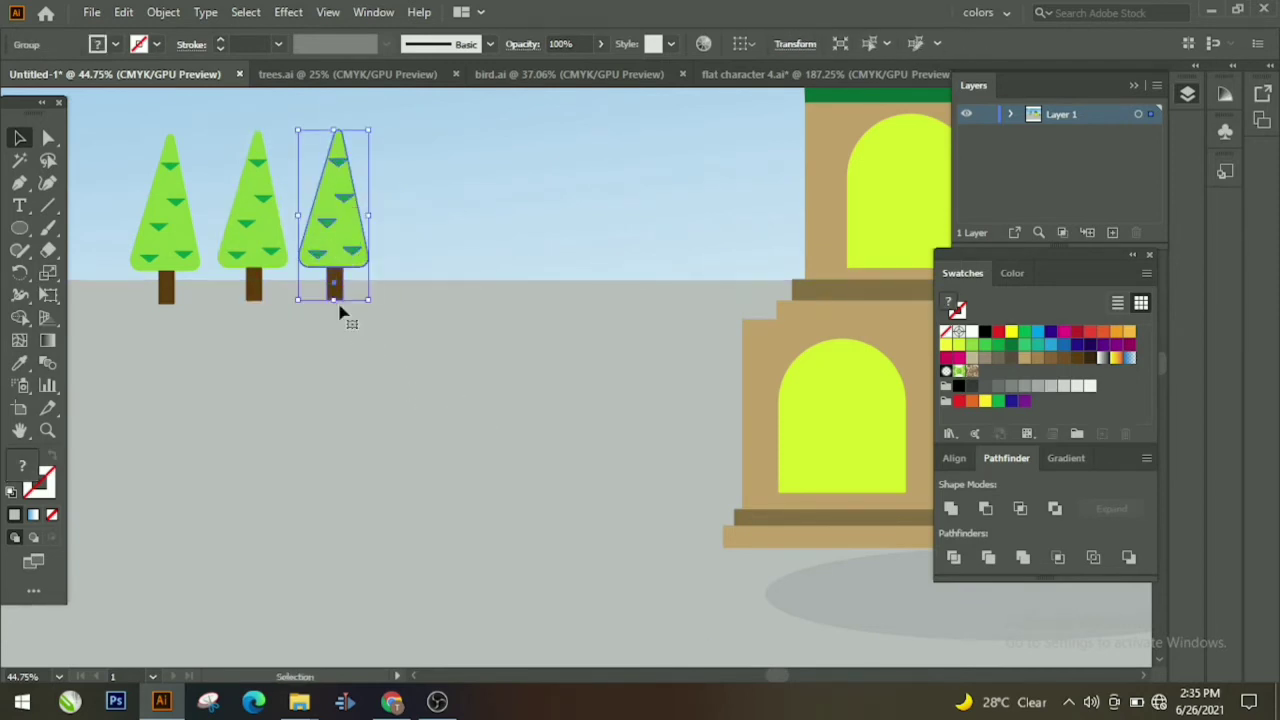
pyautogui.click(337, 309)
pyautogui.moveTo(502, 415); pyautogui.dragTo(452, 430)
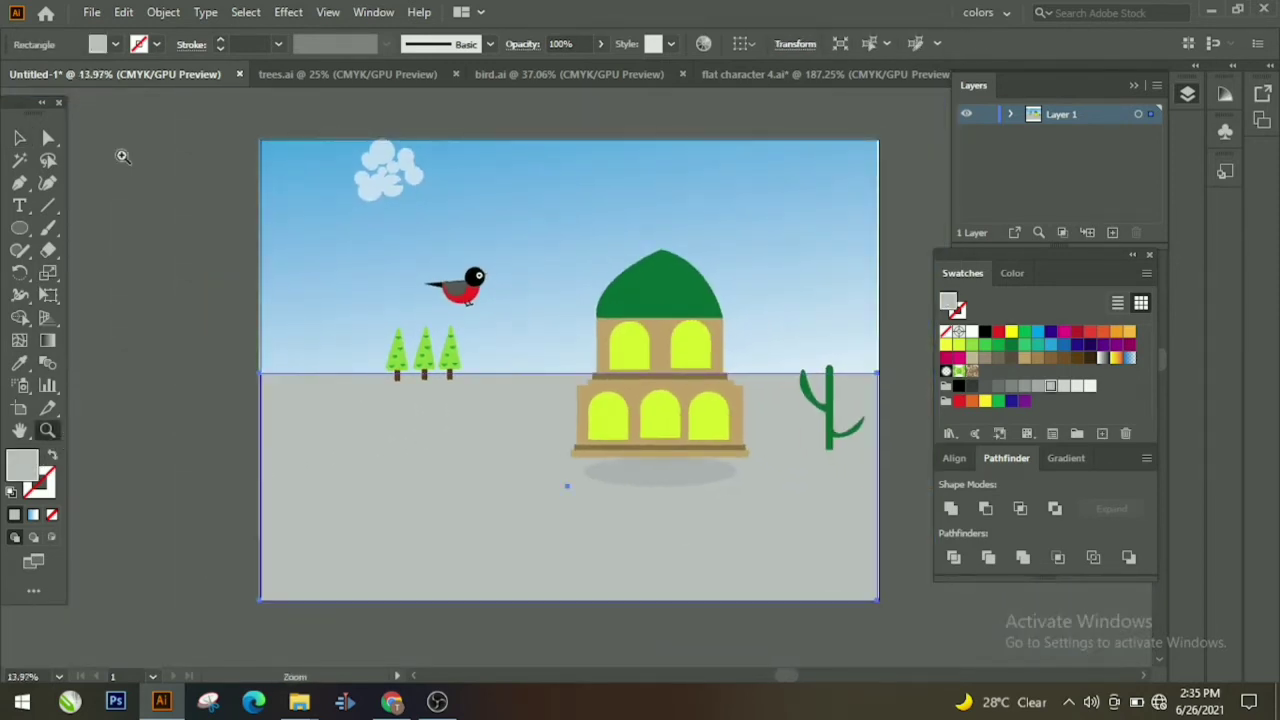
pyautogui.click(20, 138)
pyautogui.click(92, 290)
# Step: Zoom in on the bird and turn its body black
pyautogui.click(462, 300)
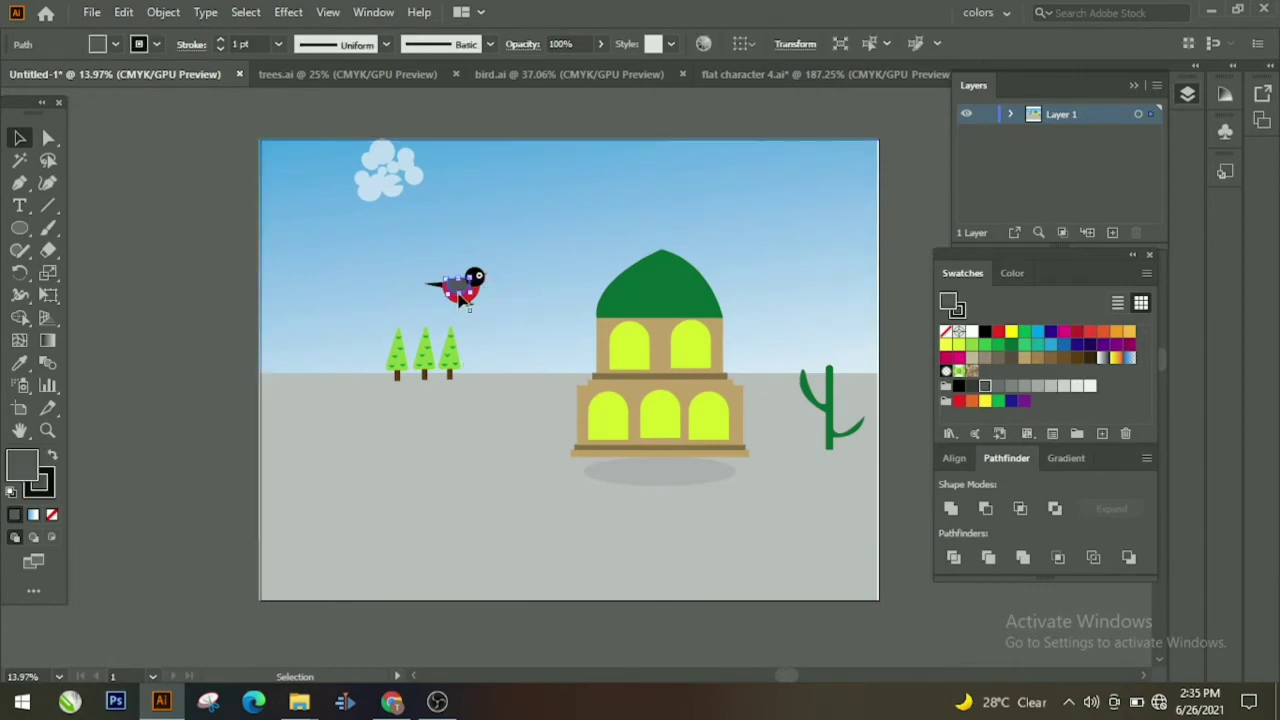
pyautogui.click(48, 430)
pyautogui.moveTo(327, 427); pyautogui.dragTo(586, 349)
pyautogui.scroll(3, 586, 349)
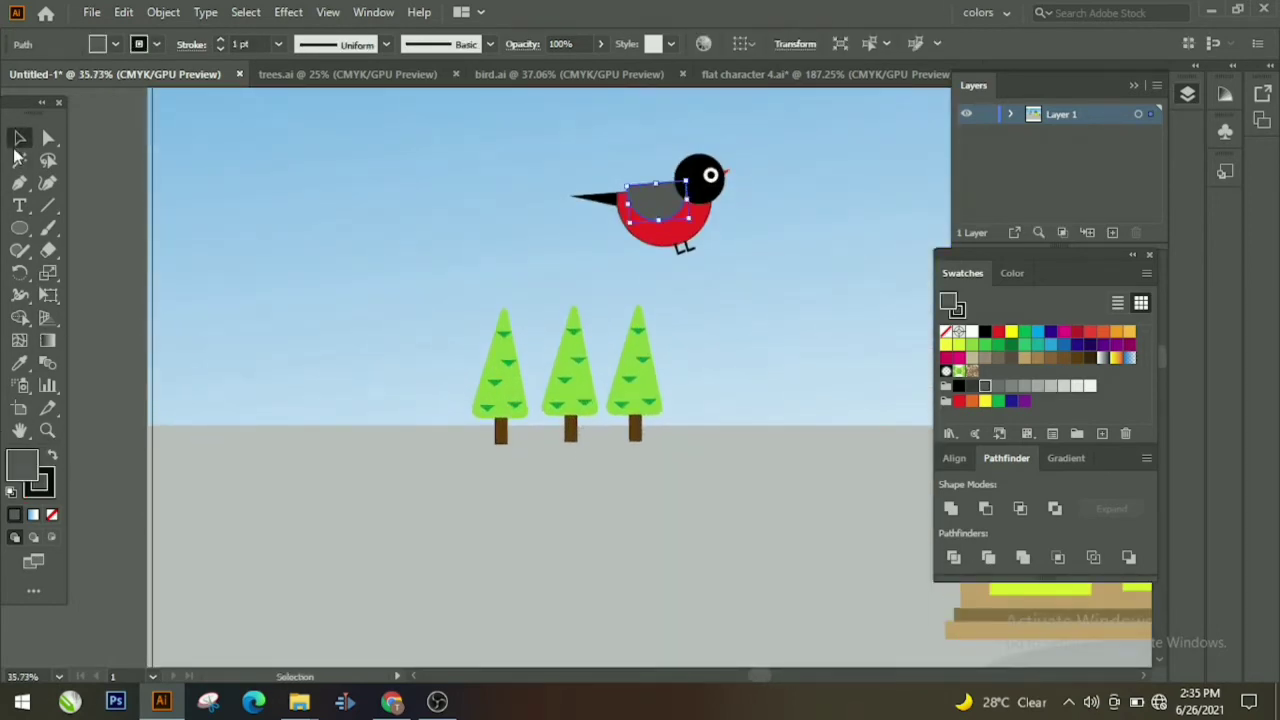
pyautogui.click(20, 140)
pyautogui.click(53, 456)
pyautogui.click(95, 184)
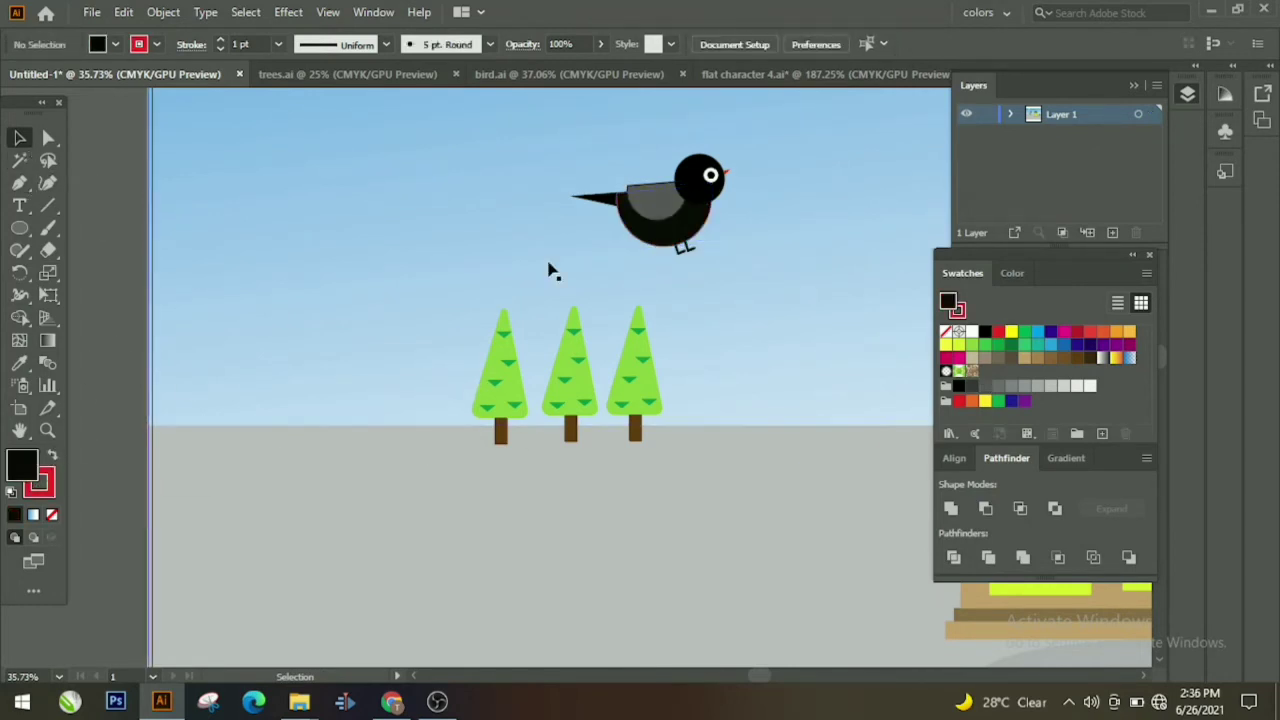
pyautogui.click(729, 178)
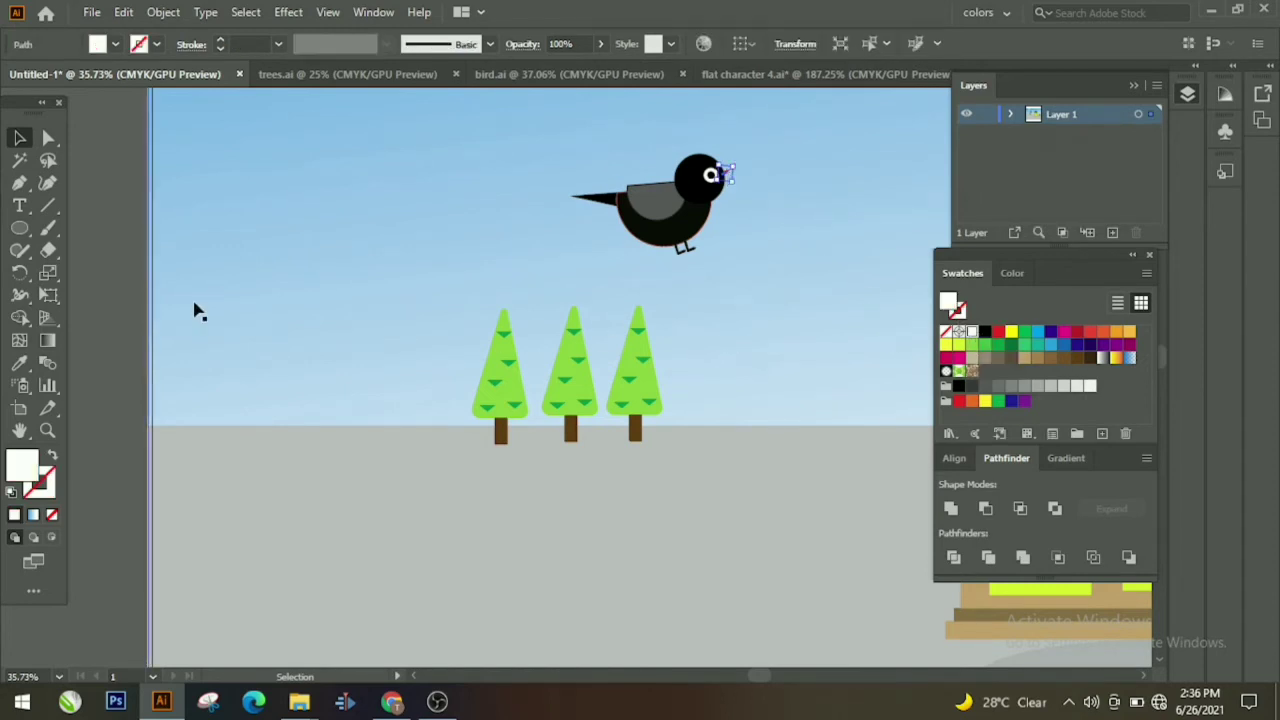
pyautogui.click(230, 363)
# Step: Group the bird's head circle, eye and beak piece together
pyautogui.click(700, 191)
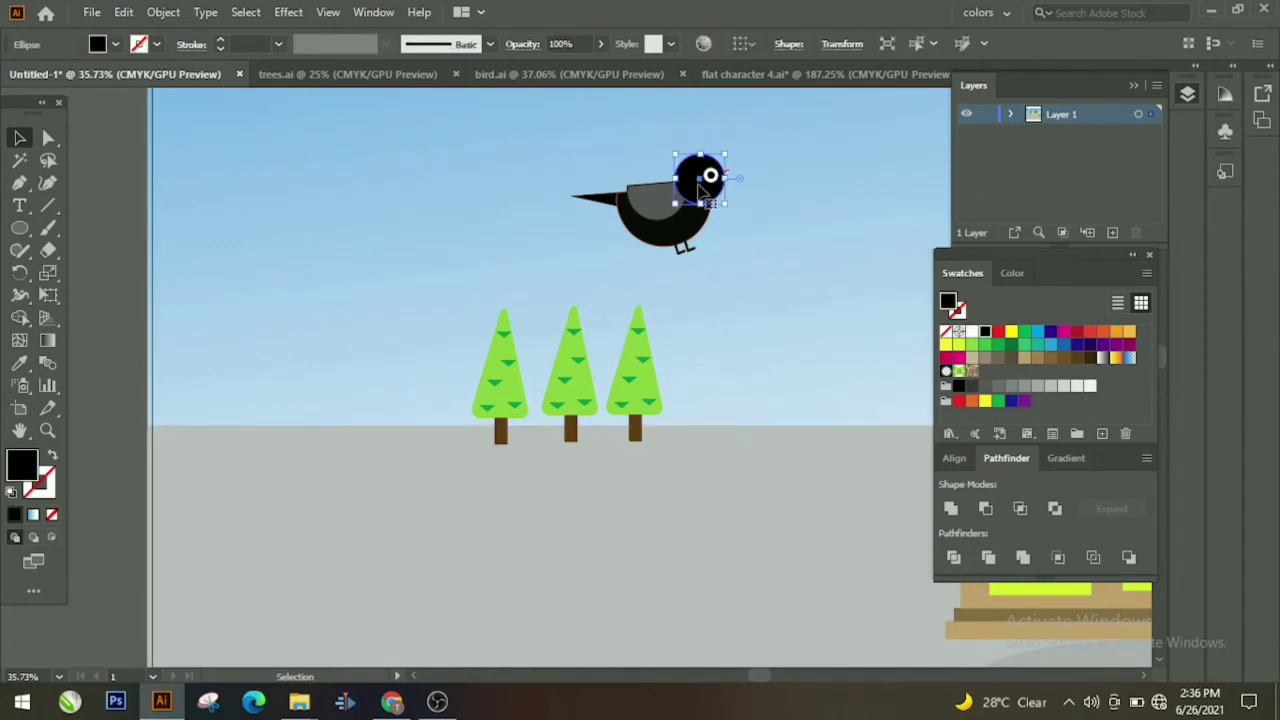
pyautogui.keyDown('shift'); pyautogui.click(712, 176); pyautogui.keyUp('shift')
pyautogui.keyDown('shift'); pyautogui.click(728, 176); pyautogui.keyUp('shift')
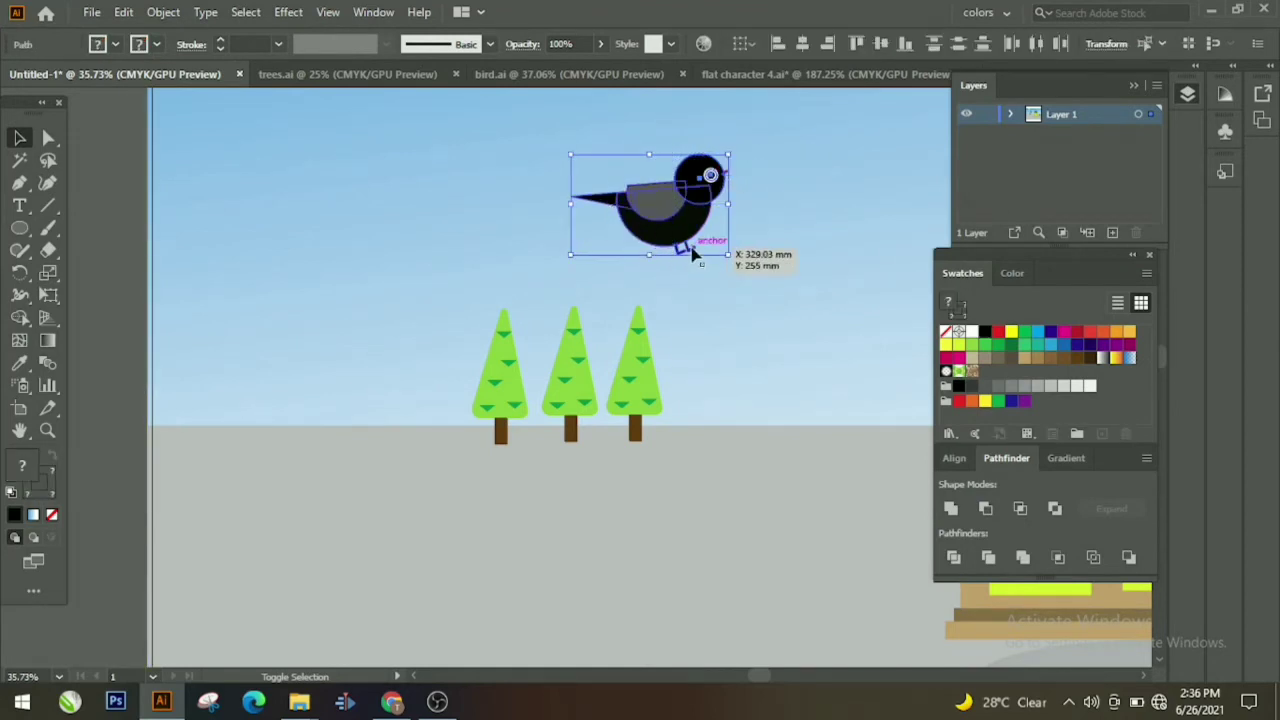
pyautogui.rightClick(693, 254)
pyautogui.click(729, 357)
# Step: Move the grouped bird left, delete the stray red fragment, and zoom back out
pyautogui.moveTo(686, 248); pyautogui.dragTo(629, 253)
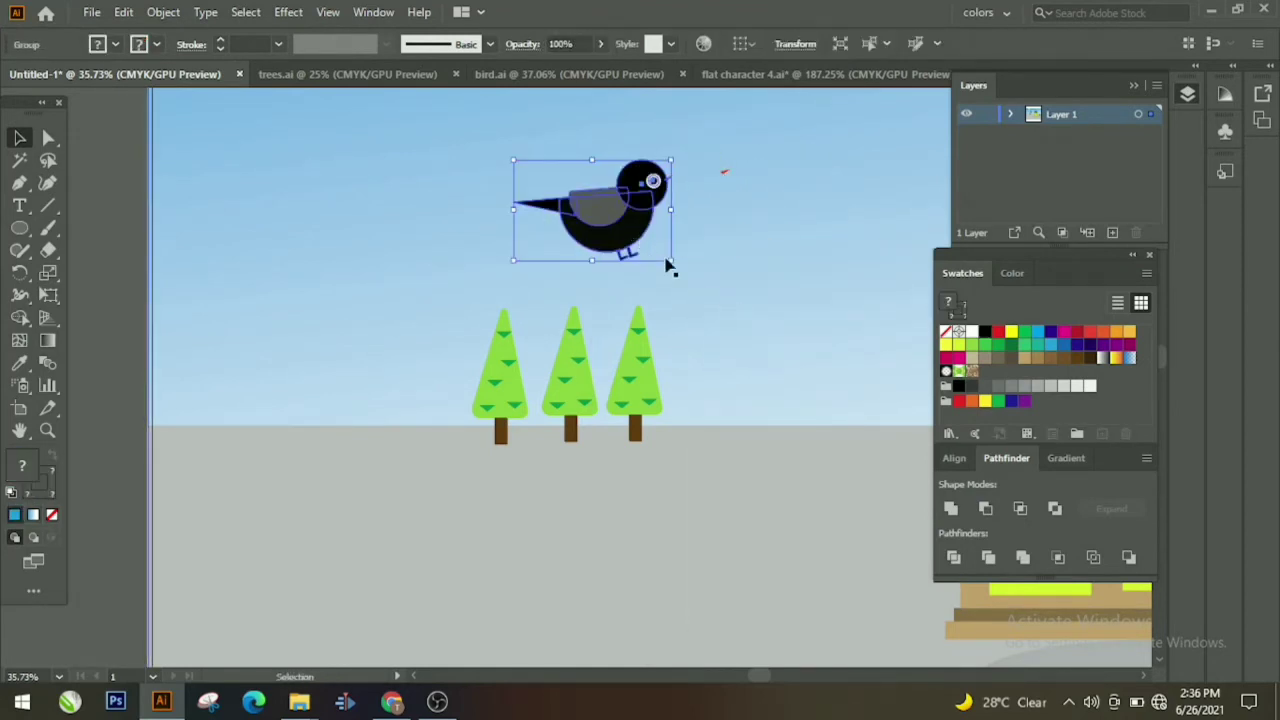
pyautogui.moveTo(719, 172); pyautogui.dragTo(740, 189)
pyautogui.click(725, 173)
pyautogui.press('Delete')
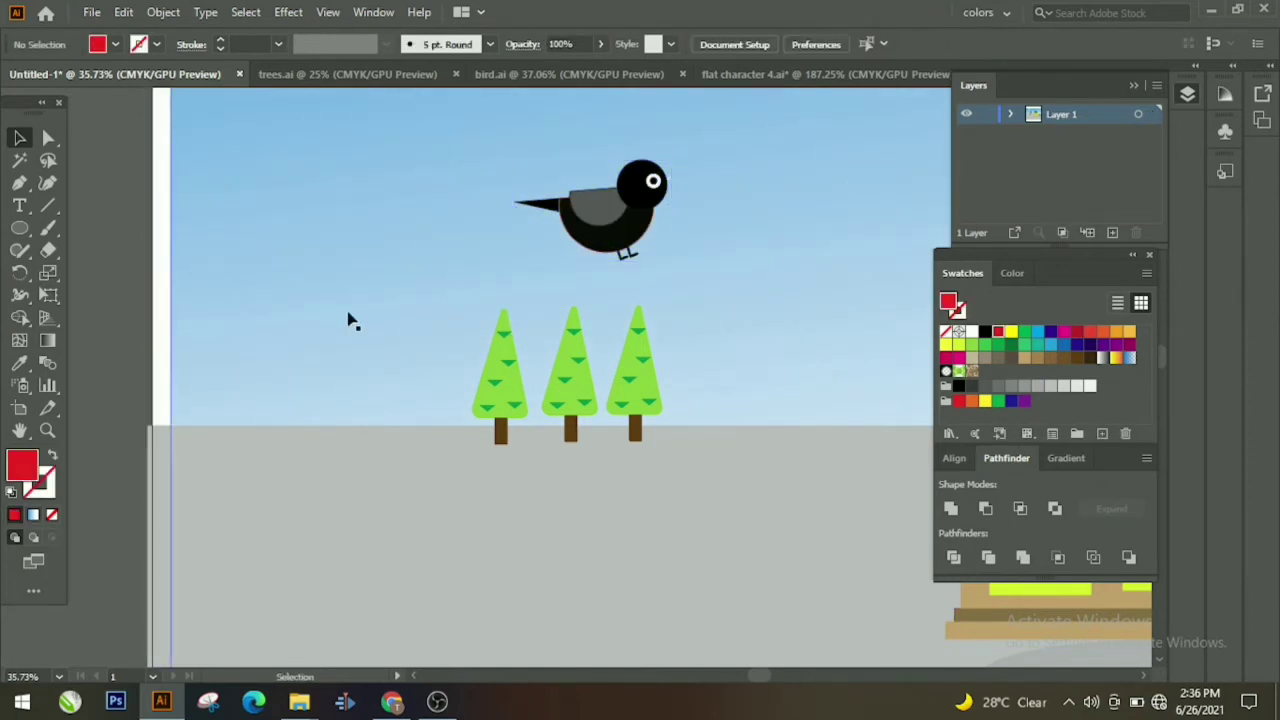
pyautogui.moveTo(608, 338); pyautogui.dragTo(526, 384)
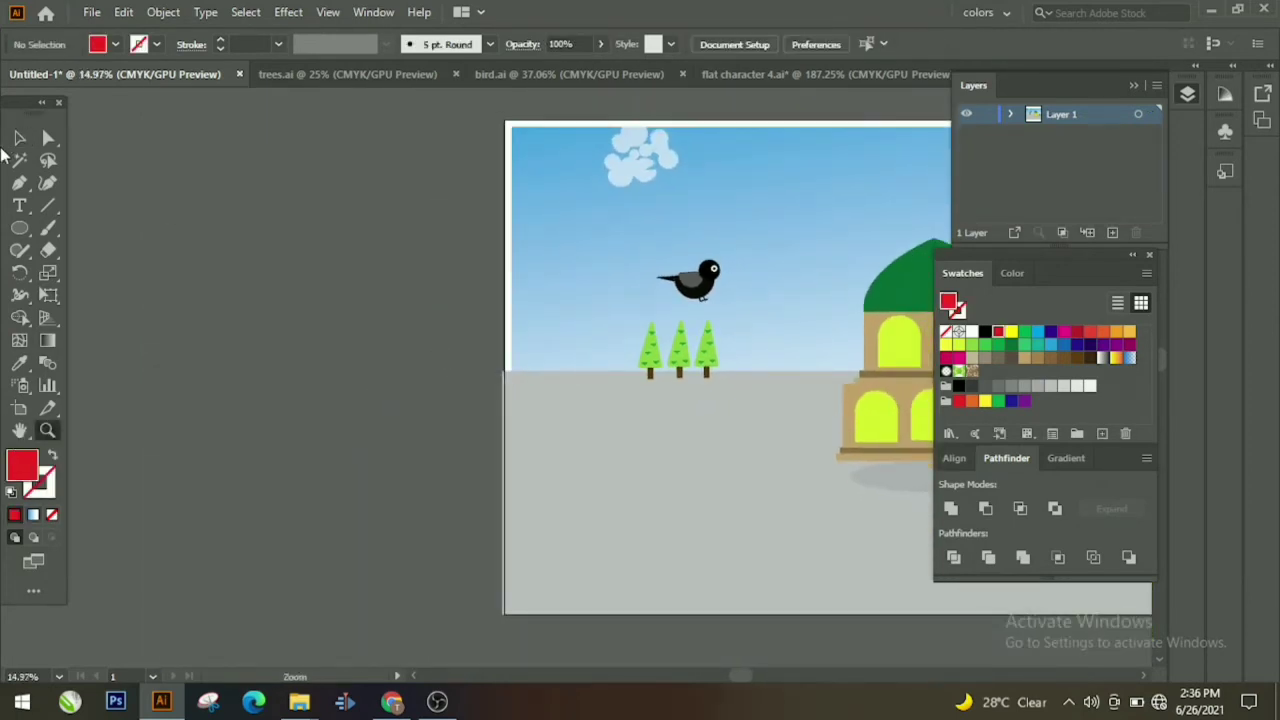
# Step: Move the bird up and to the right and scale it down
pyautogui.moveTo(361, 298); pyautogui.dragTo(36, 312)
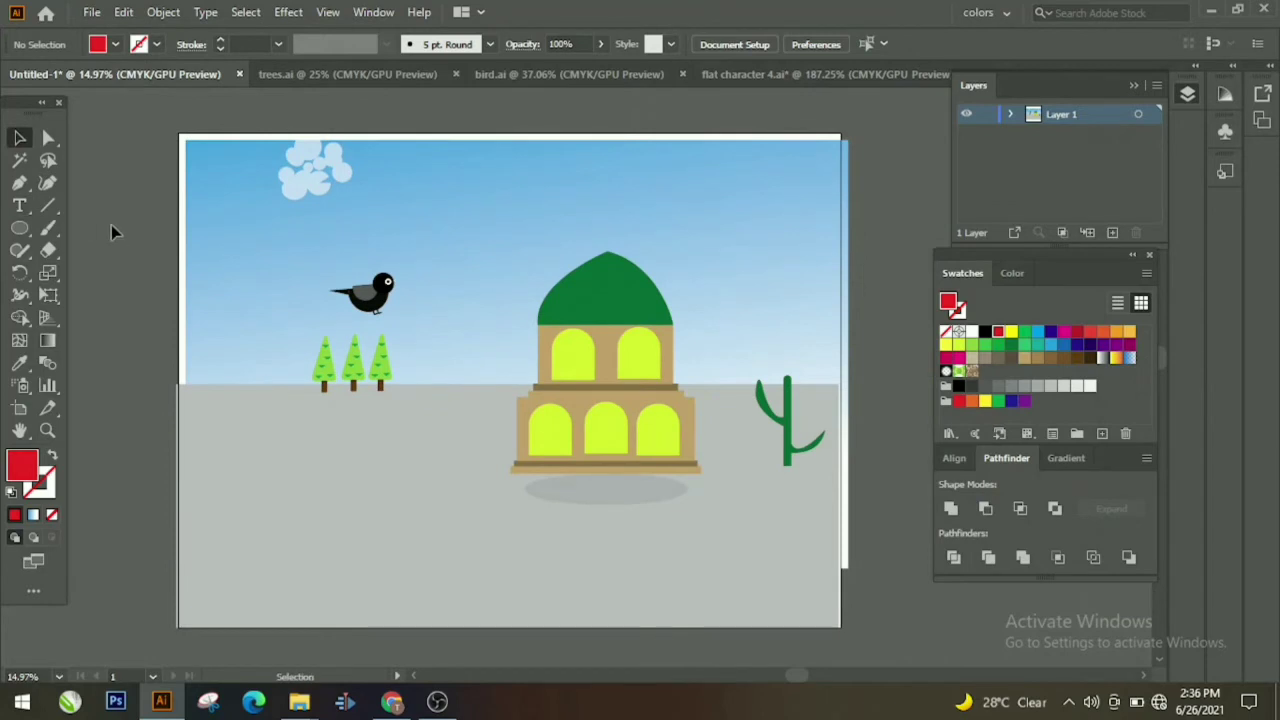
pyautogui.moveTo(233, 258)
pyautogui.mouseDown()
pyautogui.moveTo(221, 250)
pyautogui.moveTo(234, 254)
pyautogui.mouseUp()
pyautogui.click(92, 294)
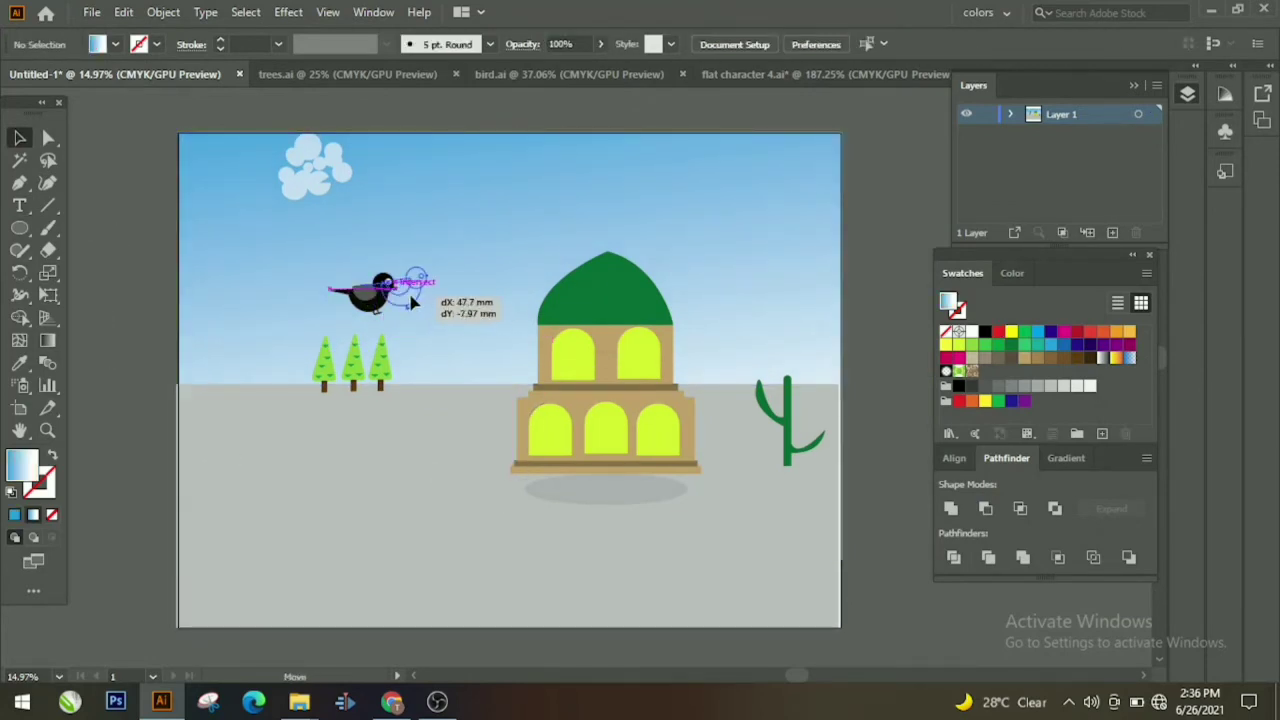
pyautogui.moveTo(410, 302); pyautogui.dragTo(432, 272)
pyautogui.click(139, 305)
pyautogui.click(436, 288)
pyautogui.click(139, 345)
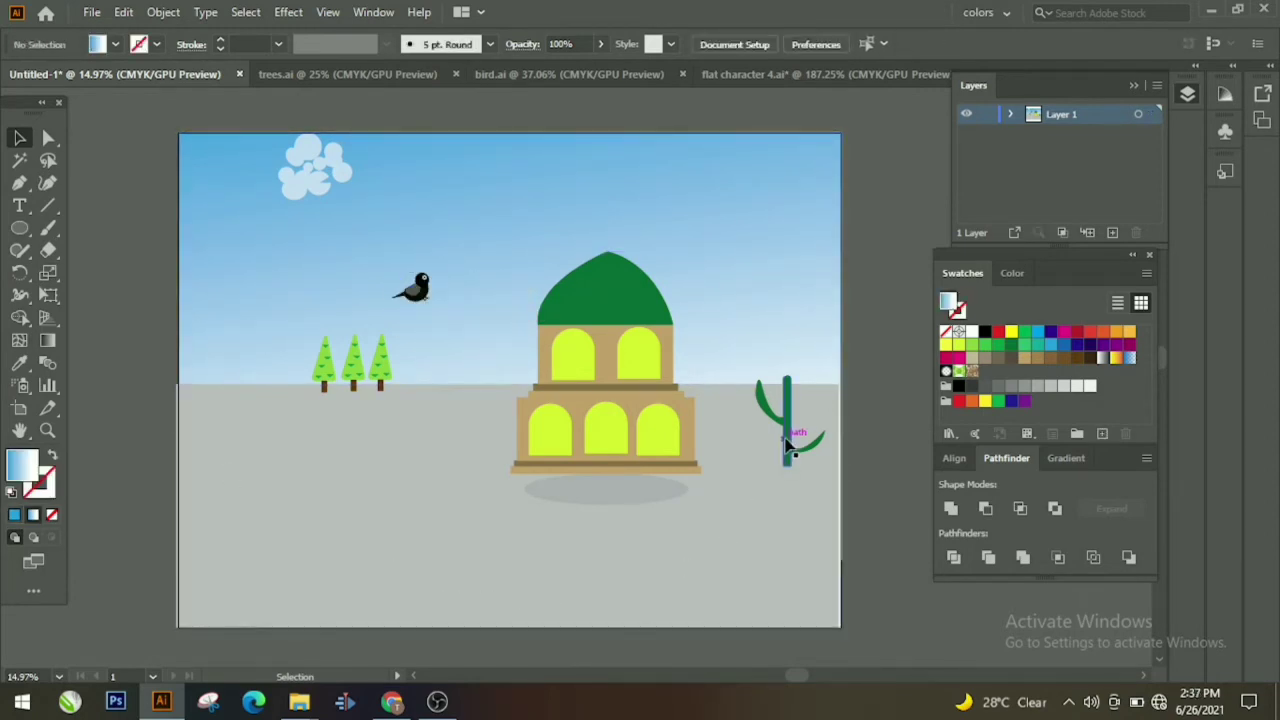
# Step: Raise the cactus toward the horizon and lift the mosque slightly higher
pyautogui.moveTo(790, 432); pyautogui.dragTo(807, 382)
pyautogui.click(700, 460)
pyautogui.moveTo(700, 460); pyautogui.dragTo(670, 402)
pyautogui.click(815, 607)
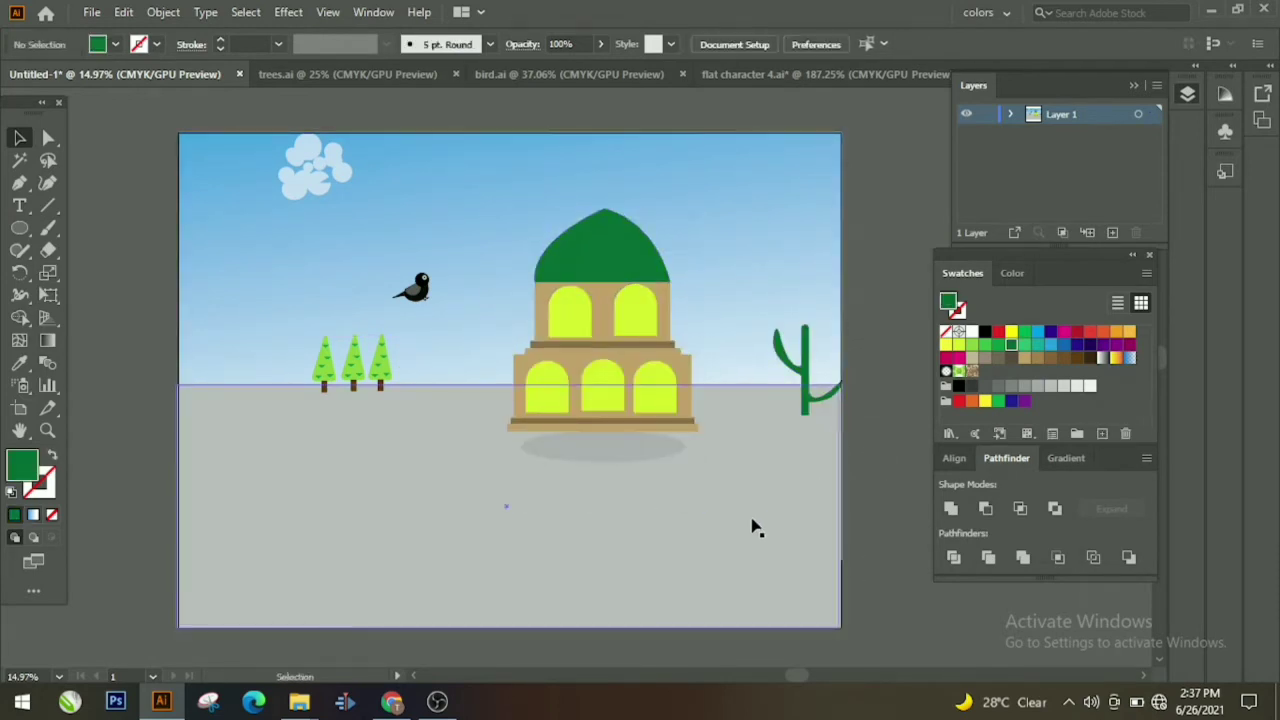
pyautogui.click(48, 432)
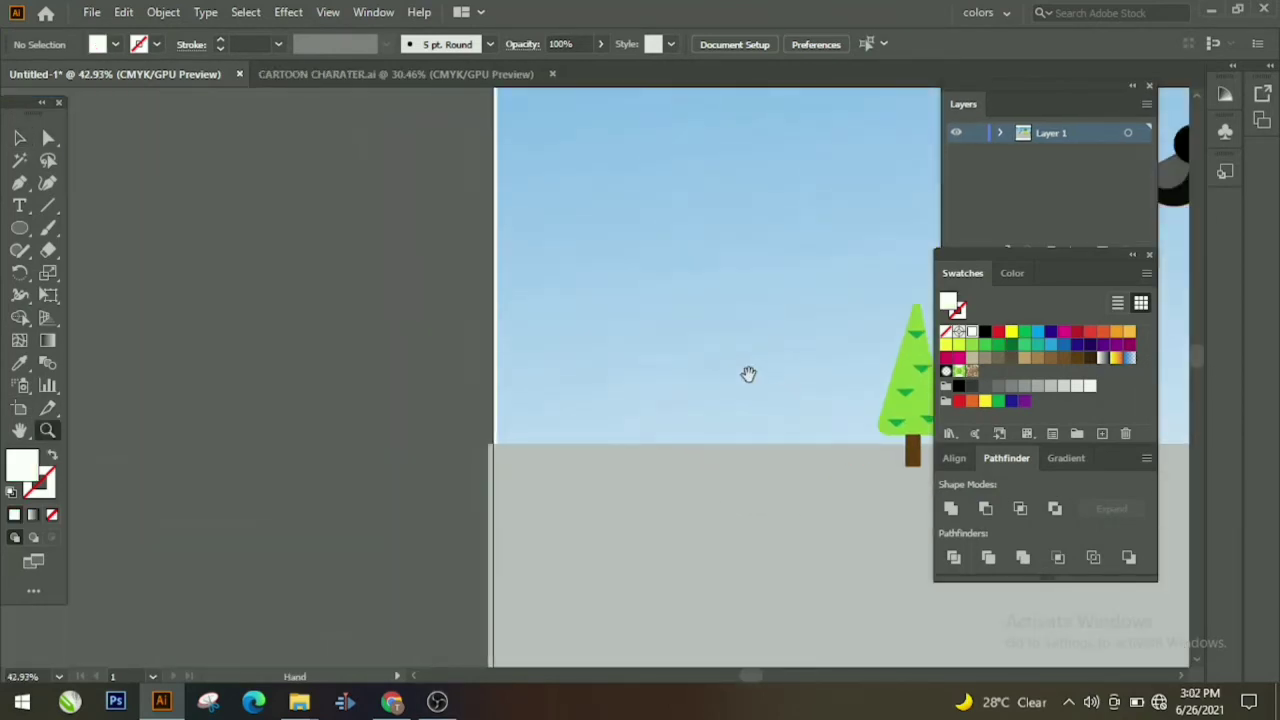
# Step: Draw a tall rounded-rectangle head beside the artboard and fill it tan
pyautogui.moveTo(749, 374); pyautogui.dragTo(881, 372)
pyautogui.moveTo(19, 227); pyautogui.dragTo(129, 251)
pyautogui.moveTo(277, 212); pyautogui.dragTo(346, 383)
pyautogui.press('v')
pyautogui.click(1025, 358)
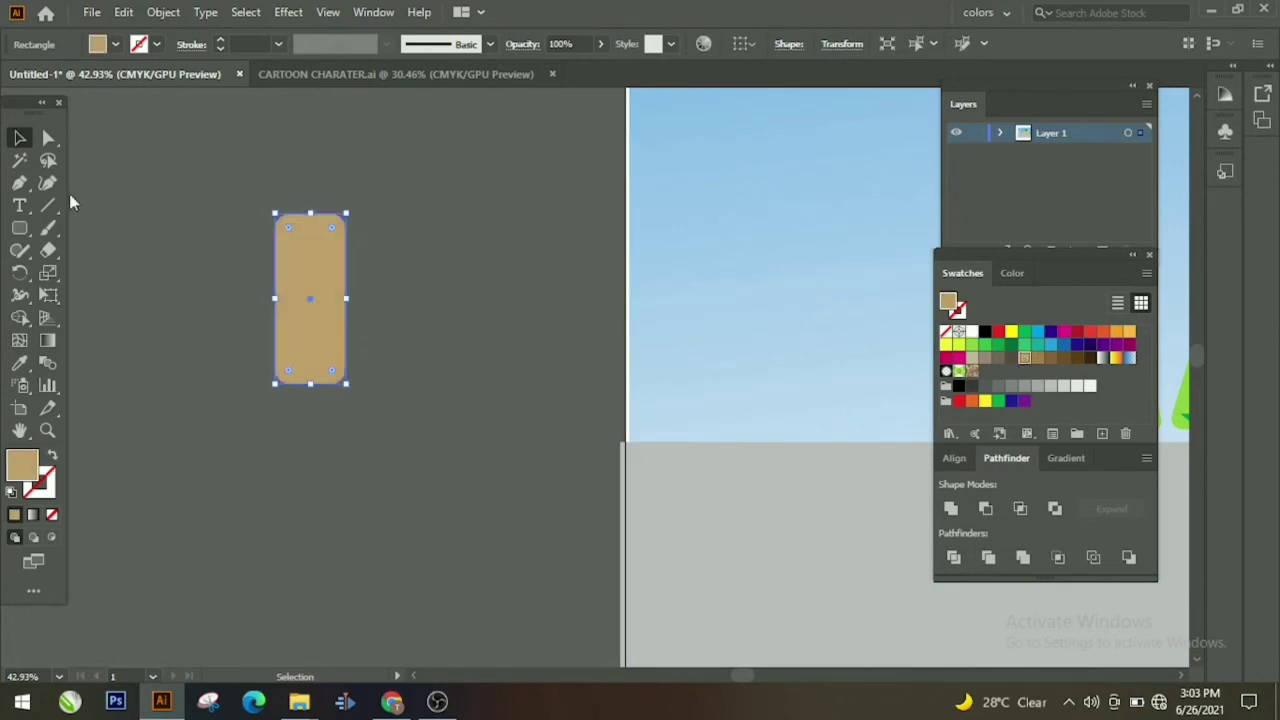
# Step: Draw a small circle for an eye and fill it black
pyautogui.moveTo(18, 232); pyautogui.dragTo(98, 275)
pyautogui.moveTo(161, 277)
pyautogui.mouseDown()
pyautogui.moveTo(181, 297)
pyautogui.moveTo(437, 366)
pyautogui.mouseUp()
pyautogui.click(50, 432)
pyautogui.scroll(3, 437, 366)
pyautogui.click(19, 137)
pyautogui.click(985, 331)
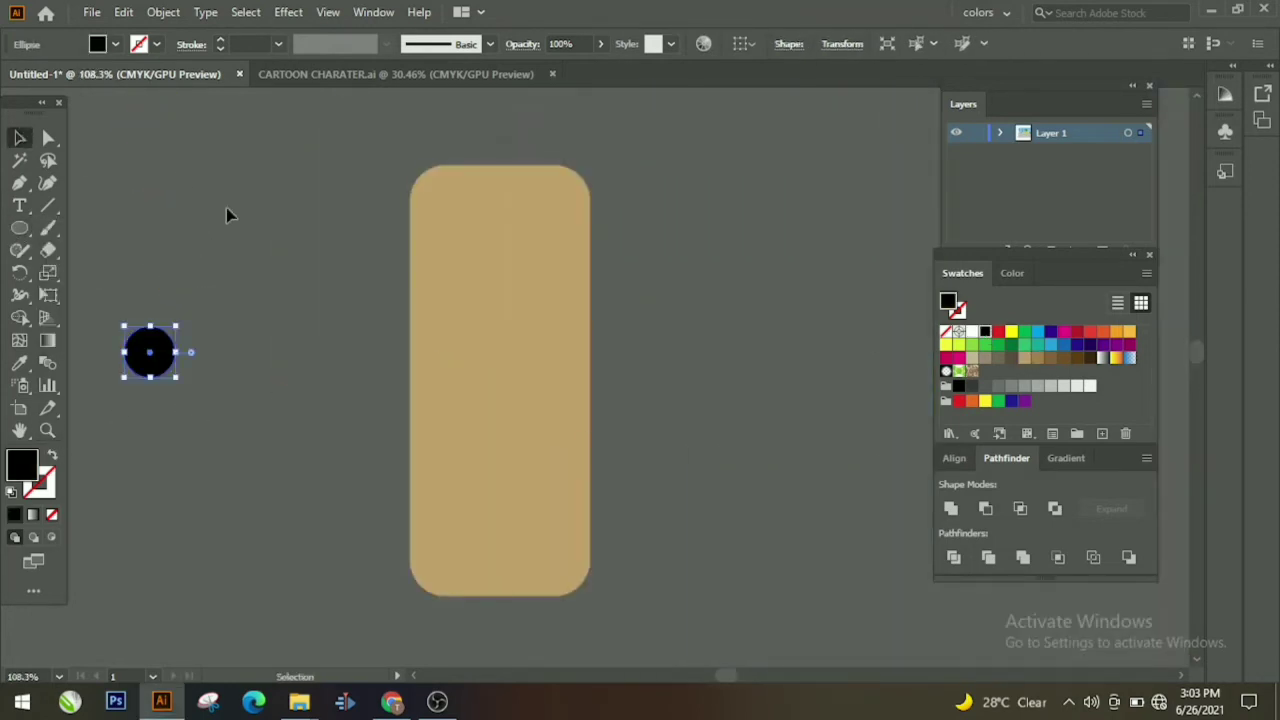
pyautogui.moveTo(139, 352); pyautogui.dragTo(455, 250)
# Step: Add a smaller white pupil circle positioned inside the black eye circle
pyautogui.hotkey('ctrl', 'c')
pyautogui.hotkey('ctrl', 'v')
pyautogui.moveTo(596, 380); pyautogui.dragTo(462, 248)
pyautogui.click(972, 331)
pyautogui.click(690, 290)
pyautogui.click(478, 261)
pyautogui.click(640, 250)
pyautogui.click(640, 255)
pyautogui.click(640, 250)
# Step: Group the pupil and black circle into one eye and shrink it slightly
pyautogui.click(467, 248)
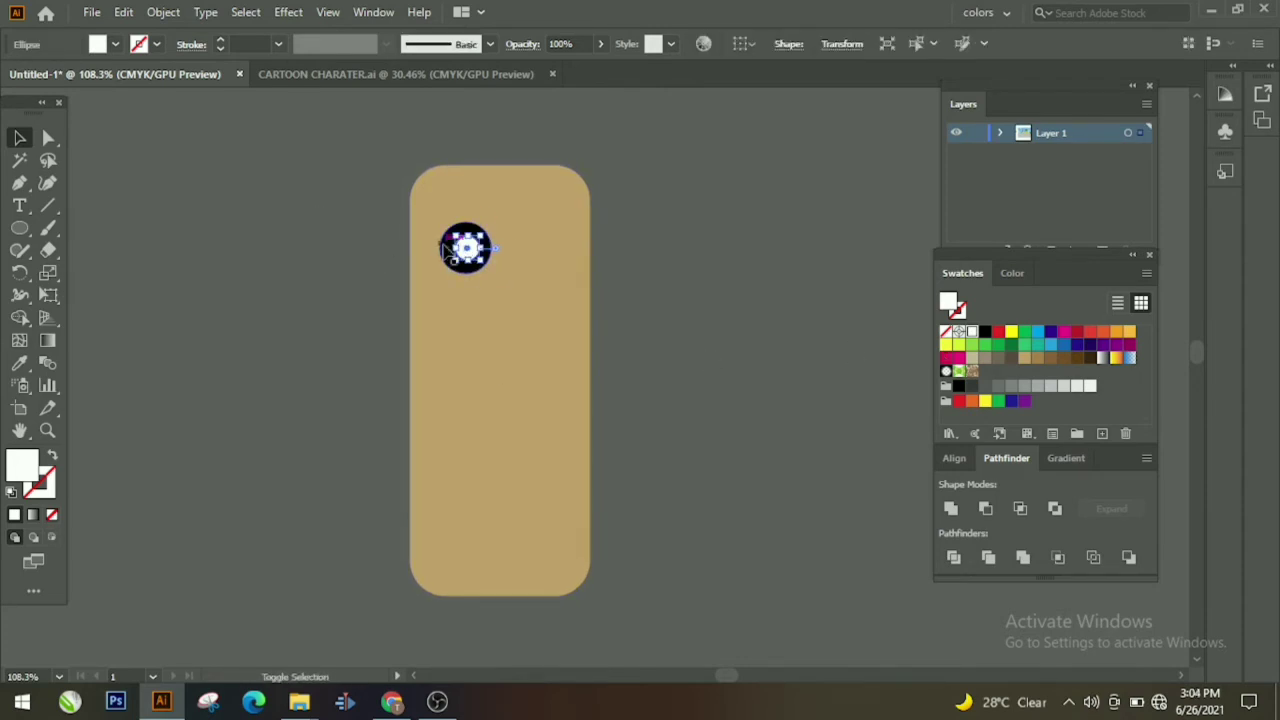
pyautogui.keyDown('shift'); pyautogui.click(446, 244); pyautogui.keyUp('shift')
pyautogui.rightClick(444, 242)
pyautogui.click(492, 360)
pyautogui.click(640, 250)
pyautogui.click(487, 248)
pyautogui.moveTo(491, 222); pyautogui.dragTo(448, 257)
pyautogui.hotkey('ctrl', 'shift', 'a')
# Step: Duplicate the eye to create the second eye
pyautogui.hotkey('ctrl', 'c')
pyautogui.hotkey('ctrl', 'v')
pyautogui.click(640, 330)
pyautogui.moveTo(582, 364); pyautogui.dragTo(525, 240)
pyautogui.click(695, 308)
pyautogui.scroll(3, 690, 308)
pyautogui.moveTo(395, 242); pyautogui.dragTo(452, 288)
pyautogui.hotkey('ctrl', 'z')
# Step: Draw a black rounded-rectangle hair shape behind the face and fit it over the head top
pyautogui.moveTo(20, 228); pyautogui.dragTo(90, 251)
pyautogui.click(90, 251)
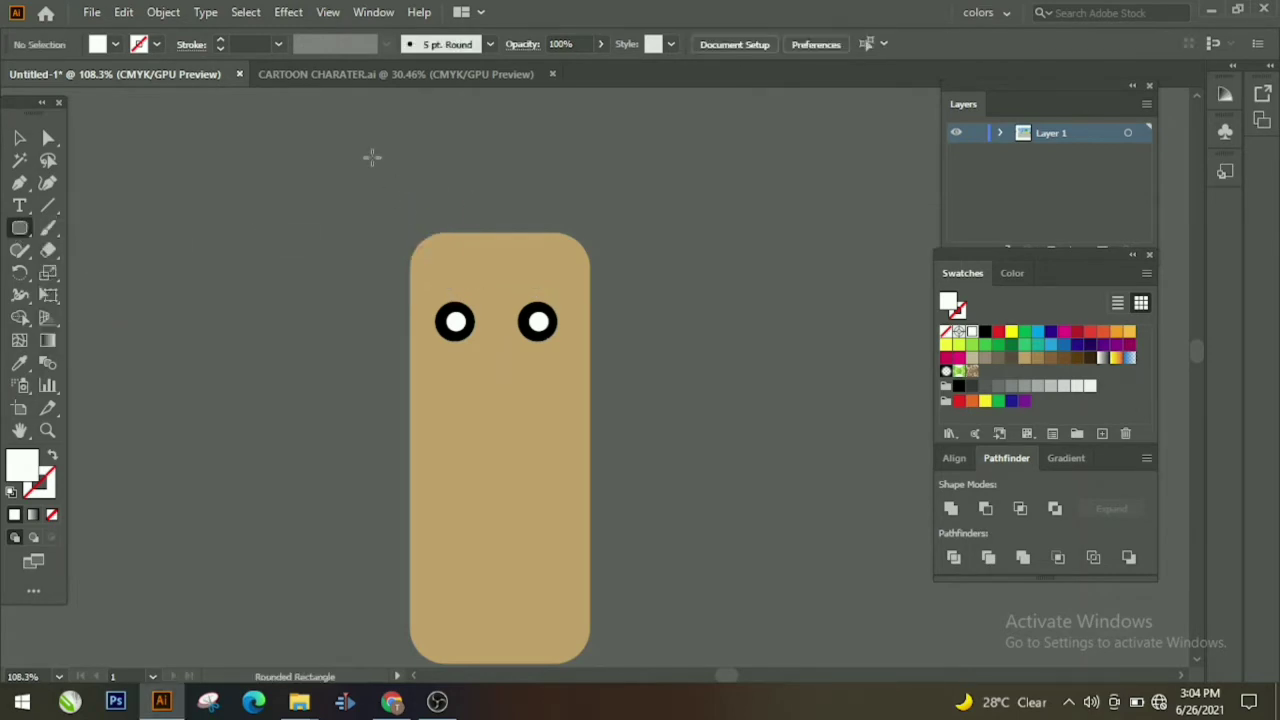
pyautogui.moveTo(372, 157); pyautogui.dragTo(608, 460)
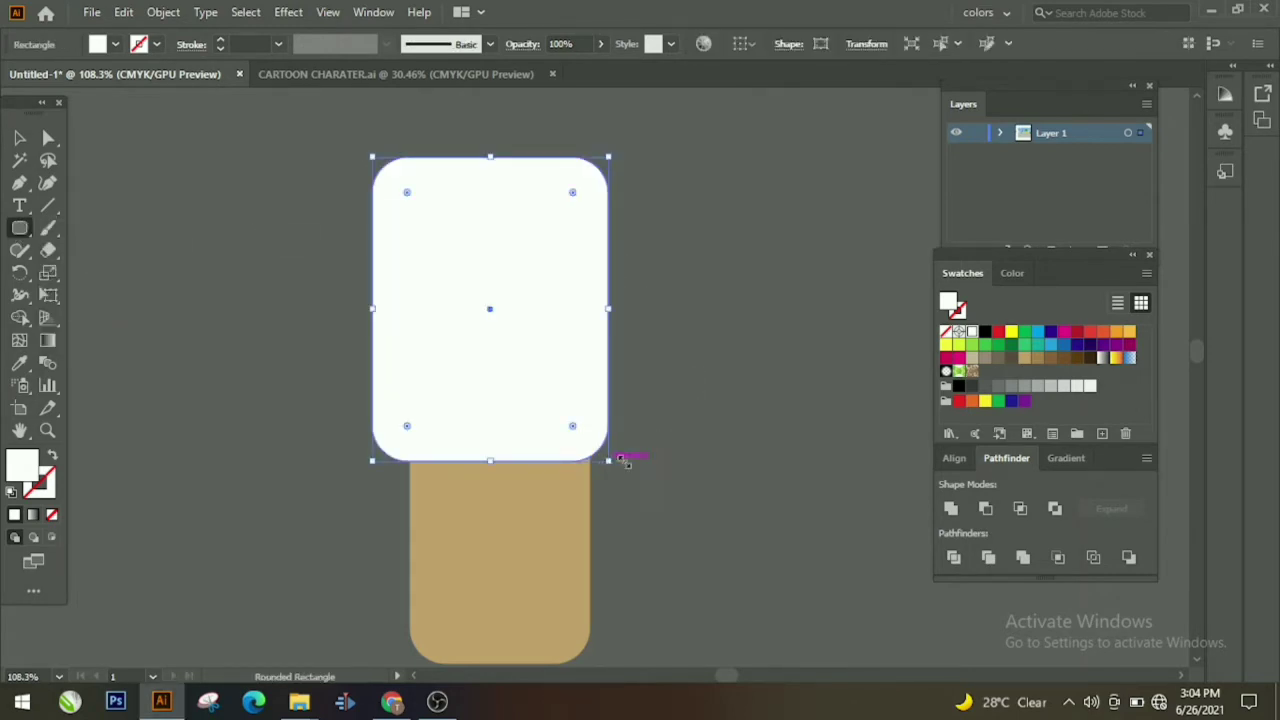
pyautogui.click(985, 332)
pyautogui.press('v')
pyautogui.rightClick(538, 330)
pyautogui.moveTo(600, 586)
pyautogui.click(800, 663)
pyautogui.click(714, 505)
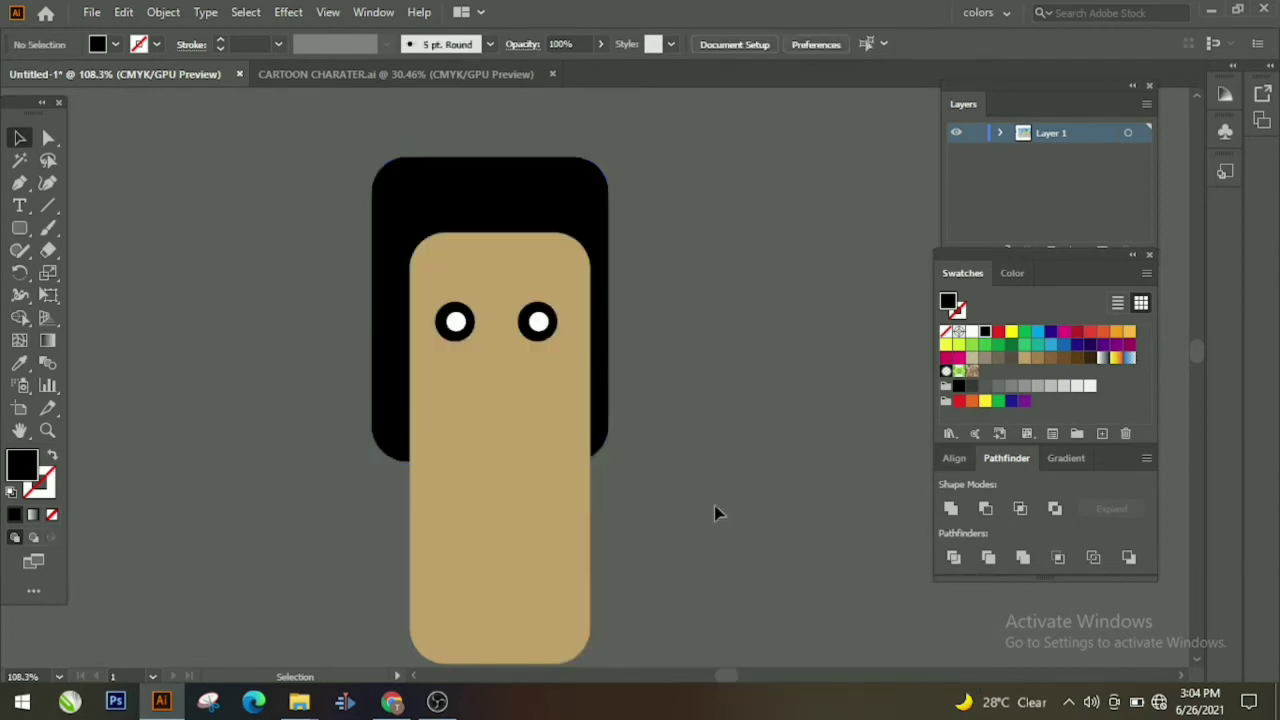
pyautogui.moveTo(451, 187); pyautogui.dragTo(457, 187)
pyautogui.moveTo(614, 157); pyautogui.dragTo(603, 157)
pyautogui.click(686, 225)
pyautogui.moveTo(555, 204); pyautogui.dragTo(566, 207)
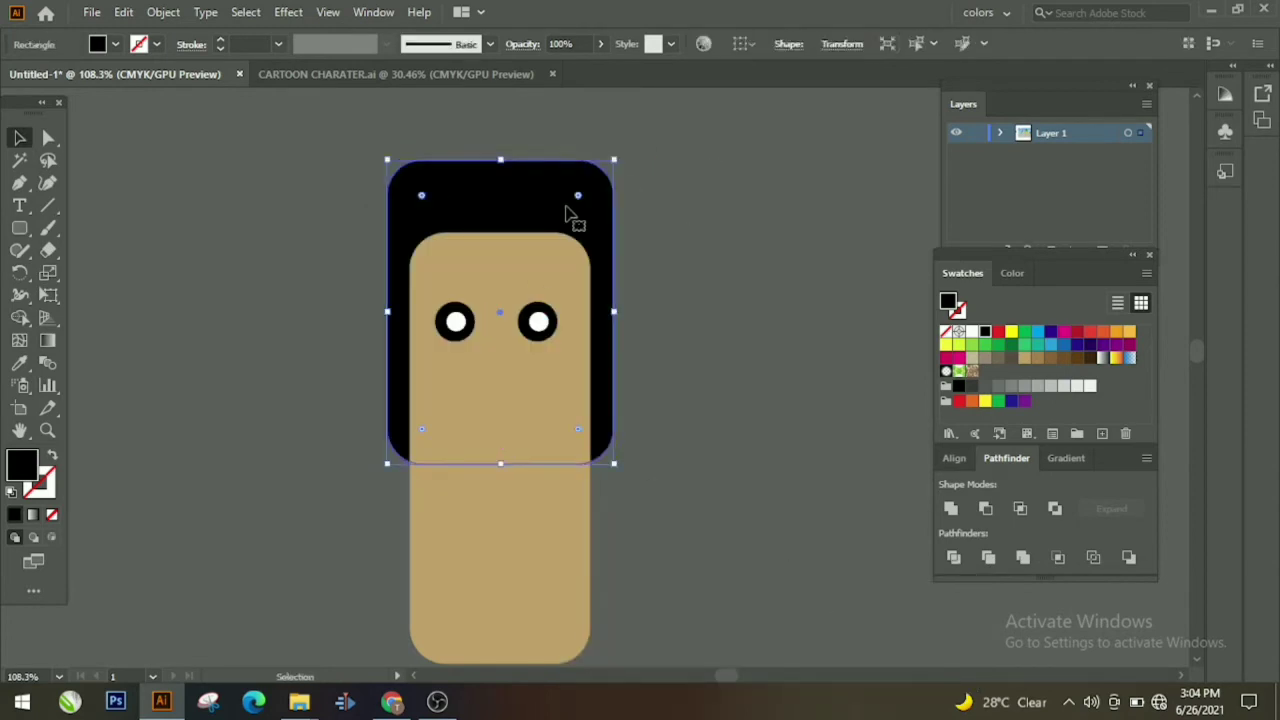
pyautogui.click(639, 218)
# Step: Add black curl circles at the left and right corners of the hairline
pyautogui.scroll(2, 745, 385)
pyautogui.click(19, 228)
pyautogui.click(88, 272)
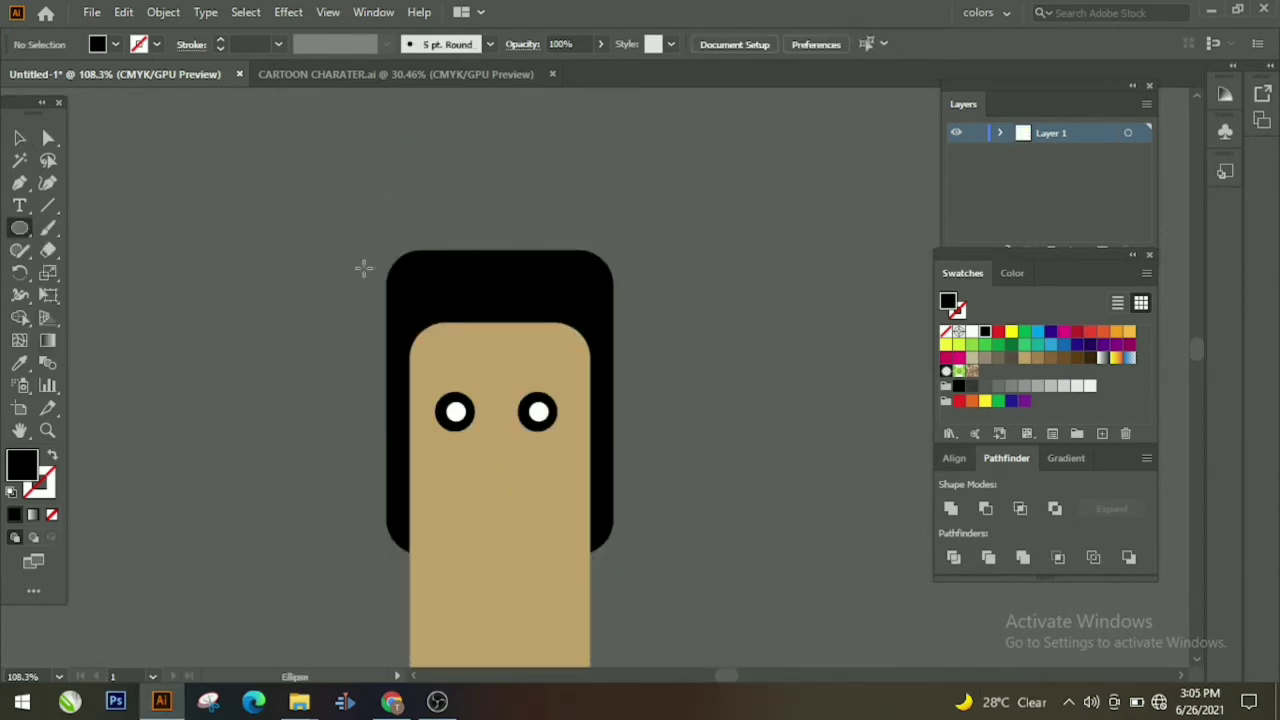
pyautogui.moveTo(419, 298); pyautogui.dragTo(484, 370)
pyautogui.click(19, 137)
pyautogui.click(447, 368)
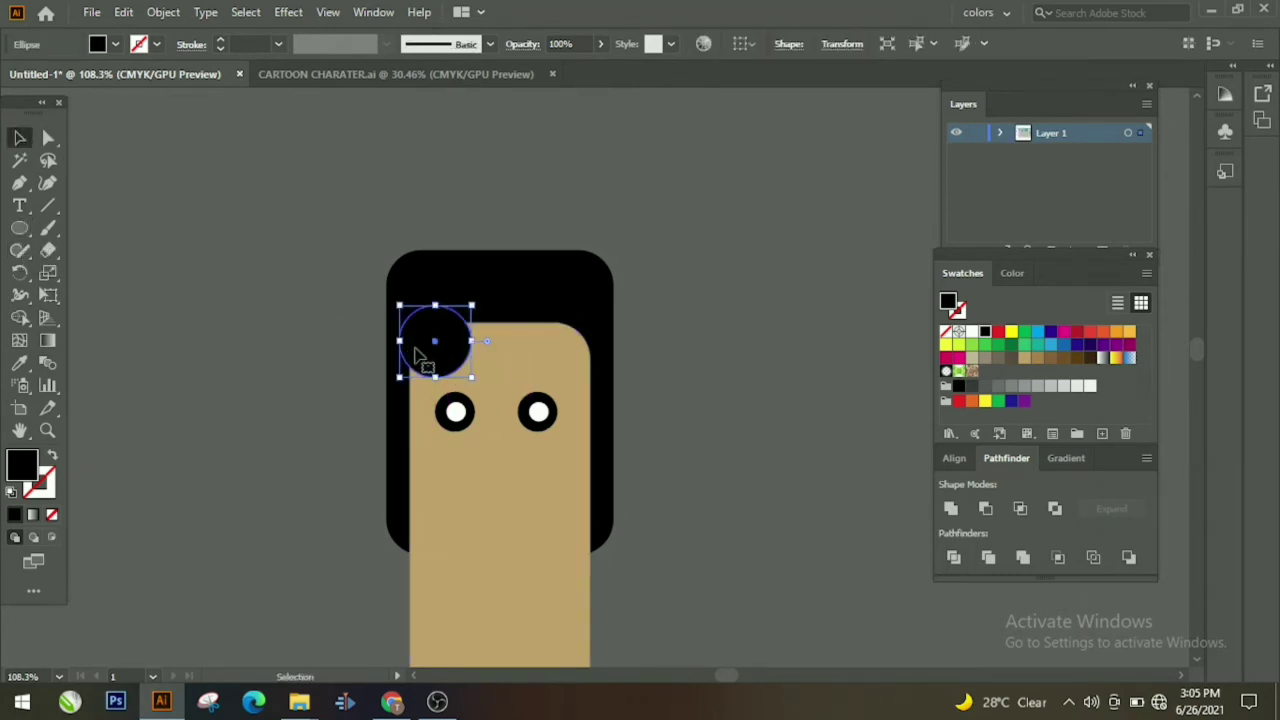
pyautogui.hotkey('ctrl', 'c')
pyautogui.hotkey('ctrl', 'v')
pyautogui.click(729, 389)
pyautogui.moveTo(599, 376); pyautogui.dragTo(579, 350)
pyautogui.click(660, 370)
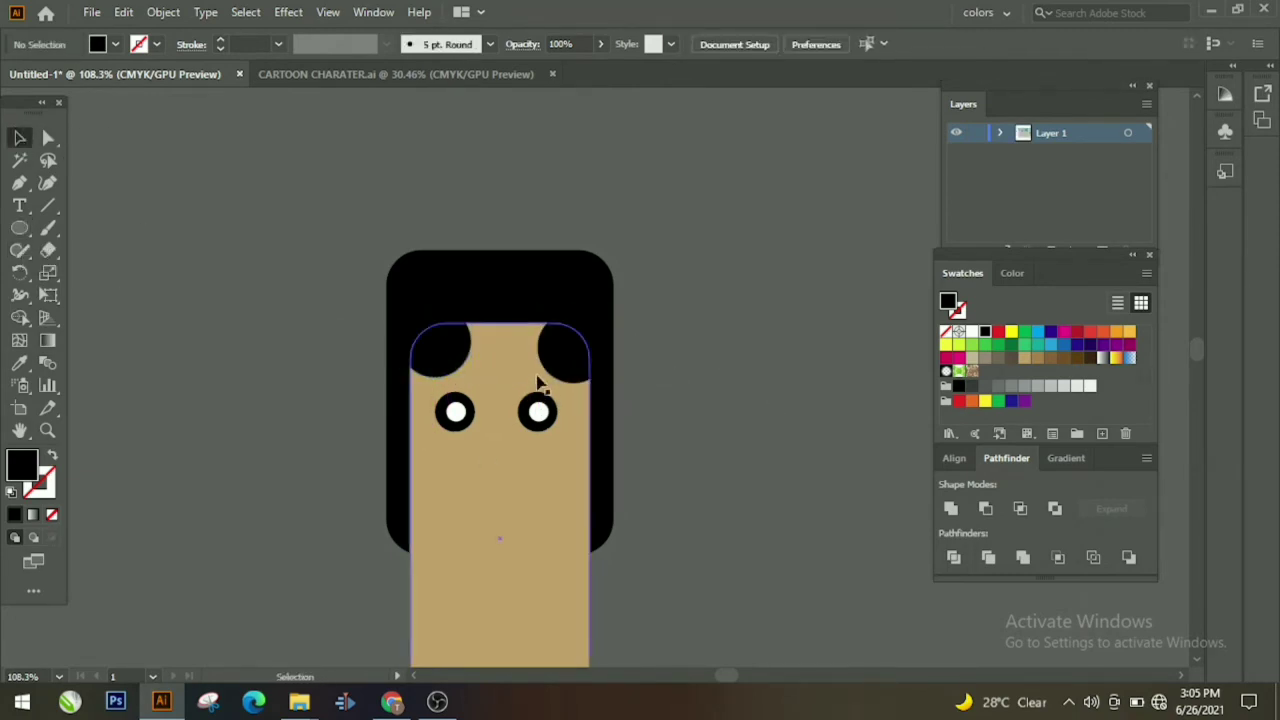
# Step: Add a widened curl ellipse at the middle of the hairline
pyautogui.click(551, 360)
pyautogui.hotkey('ctrl', 'c')
pyautogui.hotkey('ctrl', 'v')
pyautogui.click(660, 391)
pyautogui.moveTo(611, 391); pyautogui.dragTo(525, 345)
pyautogui.moveTo(543, 295); pyautogui.dragTo(590, 288)
pyautogui.moveTo(538, 332); pyautogui.dragTo(515, 332)
pyautogui.click(695, 332)
# Step: Draw a thin nose bar centred on the face
pyautogui.scroll(-1, 684, 371)
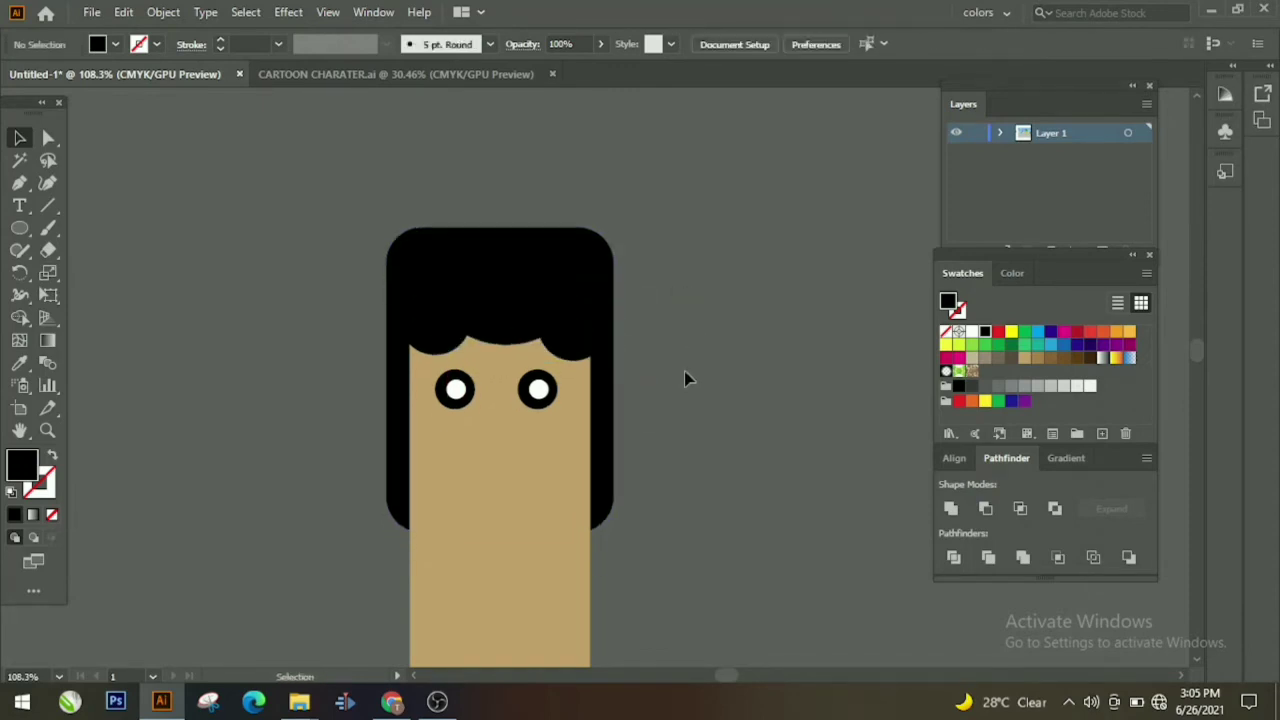
pyautogui.scroll(-4, 684, 378)
pyautogui.moveTo(19, 227)
pyautogui.mouseDown()
pyautogui.moveTo(60, 262)
pyautogui.moveTo(100, 249)
pyautogui.mouseUp()
pyautogui.moveTo(507, 375)
pyautogui.mouseDown()
pyautogui.moveTo(511, 452)
pyautogui.moveTo(501, 422)
pyautogui.mouseUp()
pyautogui.click(20, 138)
pyautogui.click(86, 258)
pyautogui.scroll(-3, 501, 556)
pyautogui.click(260, 400)
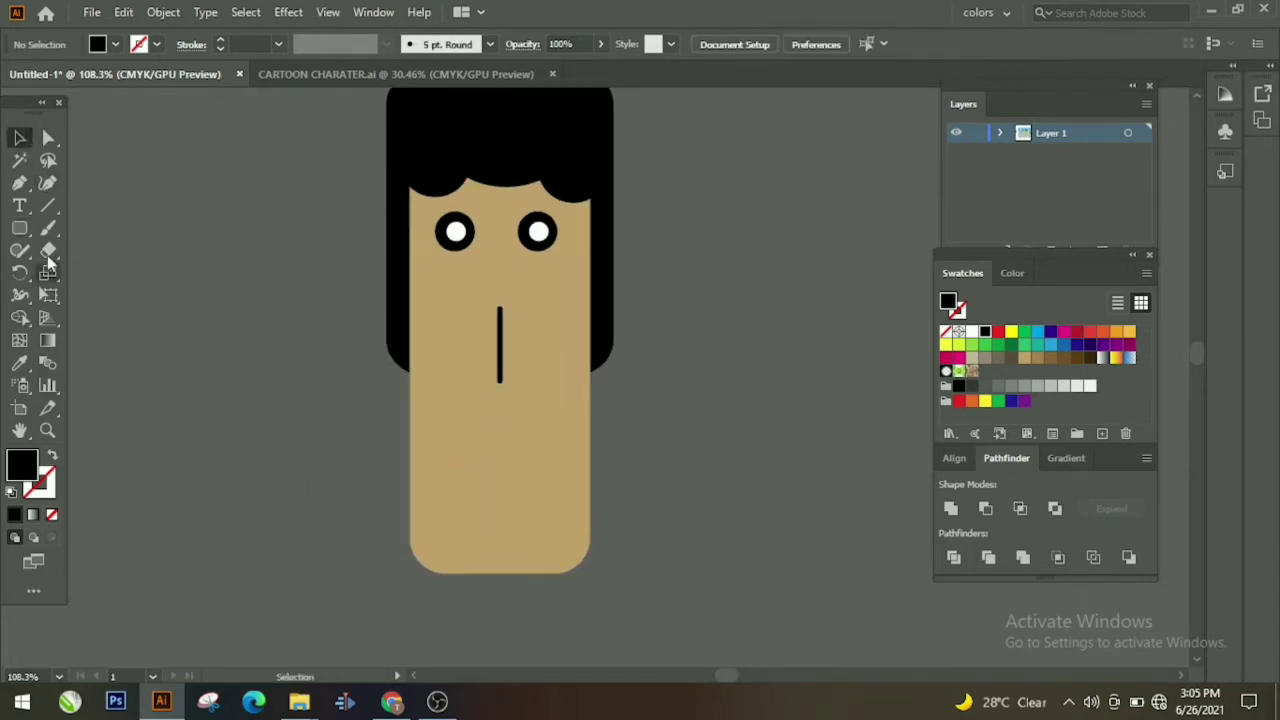
# Step: Draw a small black oval mouth below the nose and centre it
pyautogui.moveTo(19, 227); pyautogui.dragTo(100, 271)
pyautogui.moveTo(482, 437)
pyautogui.mouseDown()
pyautogui.moveTo(557, 492)
pyautogui.moveTo(501, 459)
pyautogui.mouseUp()
pyautogui.click(20, 138)
pyautogui.click(648, 487)
pyautogui.scroll(-1, 648, 487)
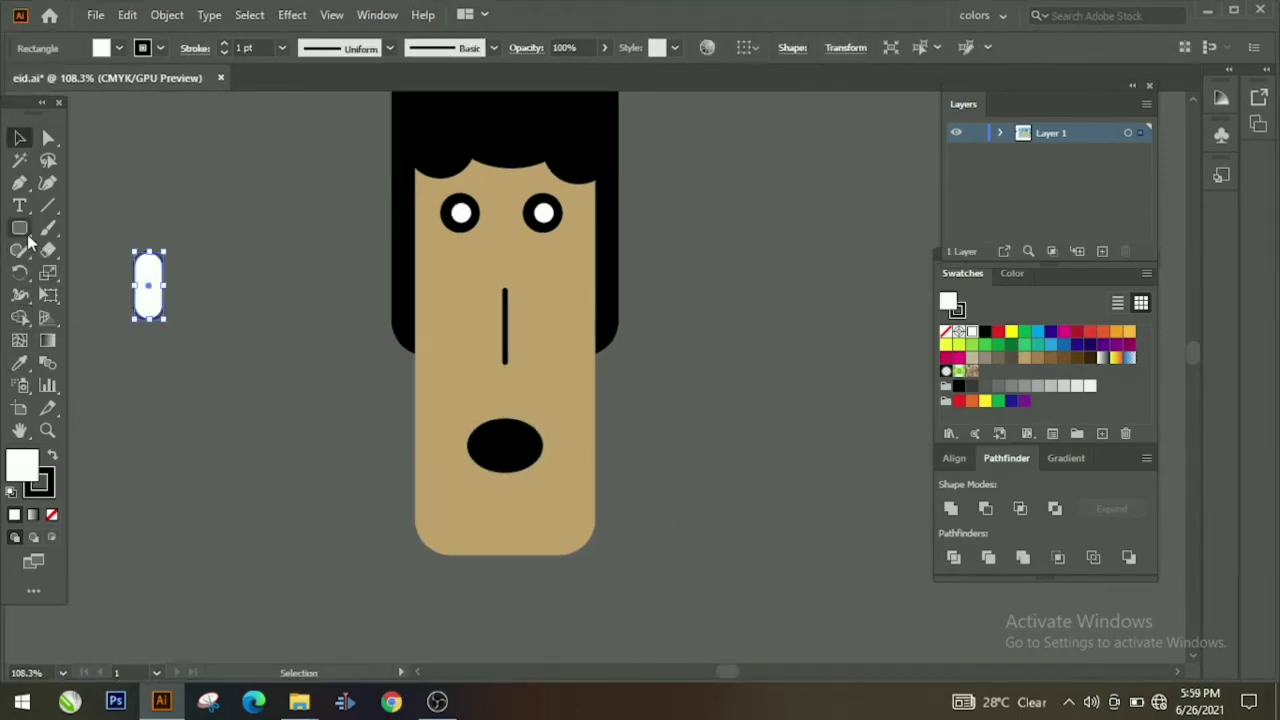
# Step: Give the ear pill the face's tan colour and place it in front of the hair on the left edge
pyautogui.press('i')
pyautogui.click(476, 340)
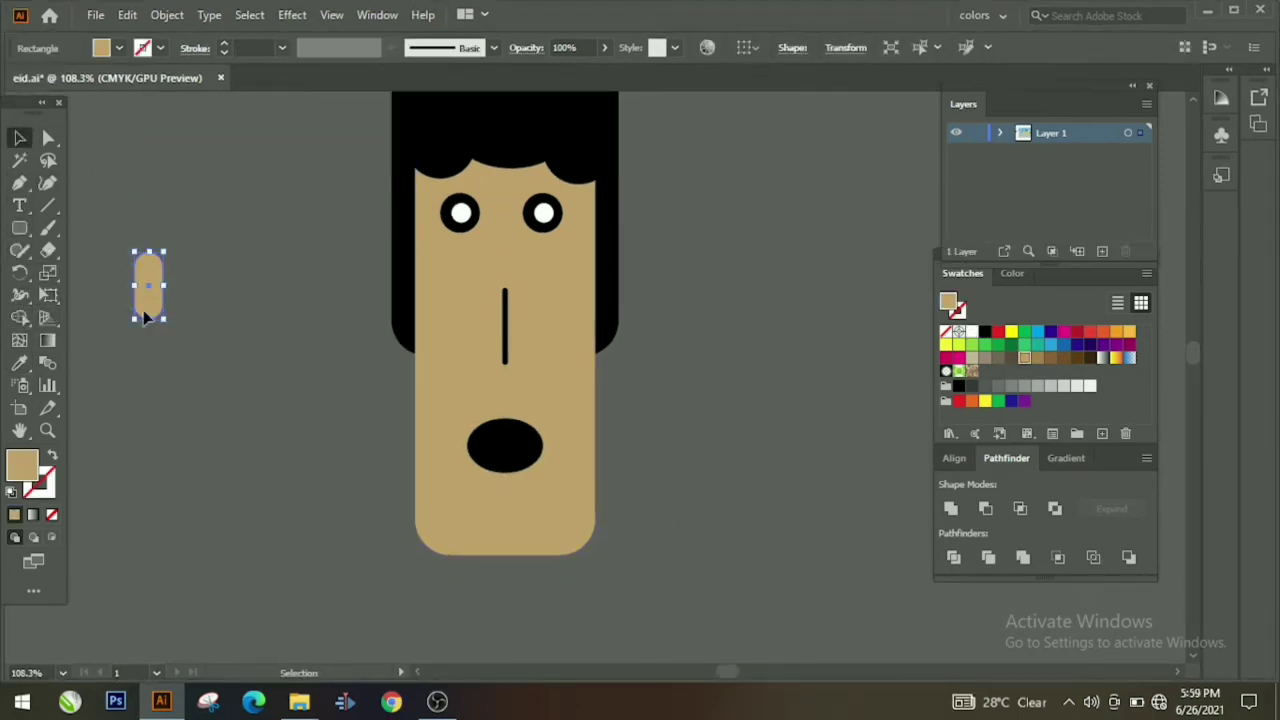
pyautogui.moveTo(143, 317); pyautogui.dragTo(418, 405)
pyautogui.click(368, 418)
pyautogui.click(404, 284)
pyautogui.rightClick(418, 405)
pyautogui.moveTo(470, 586)
pyautogui.click(700, 607)
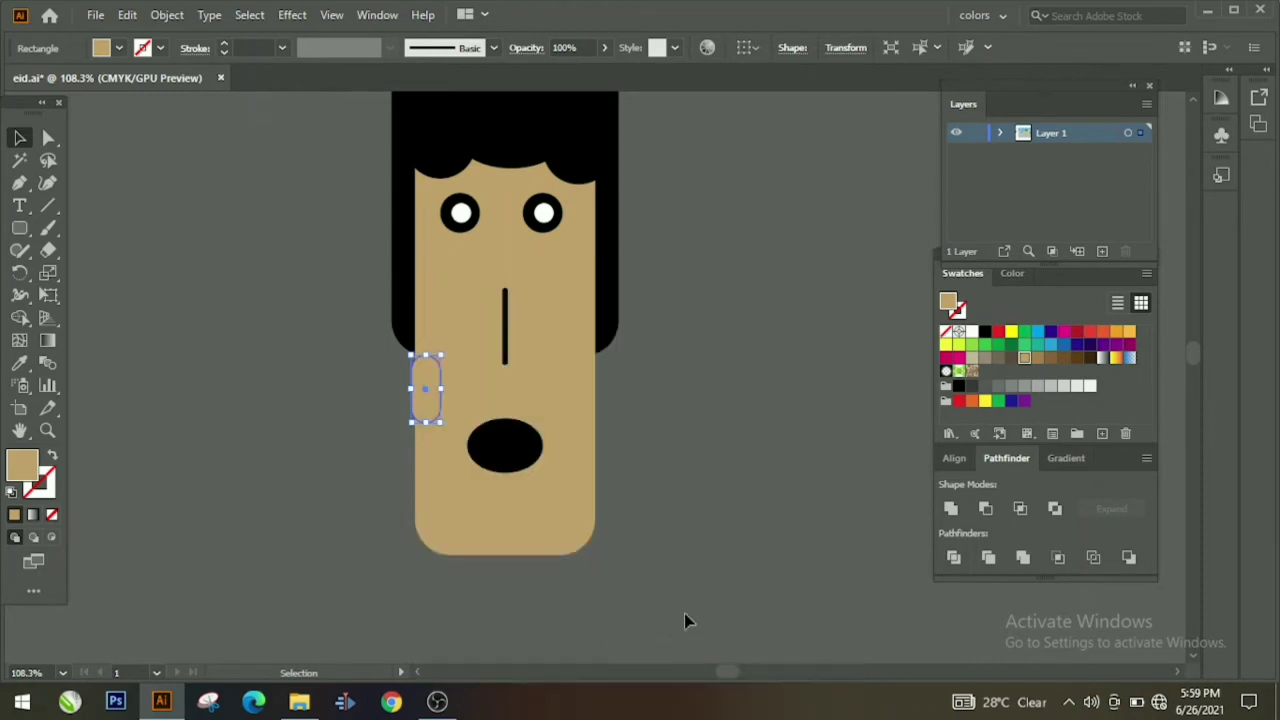
pyautogui.click(446, 423)
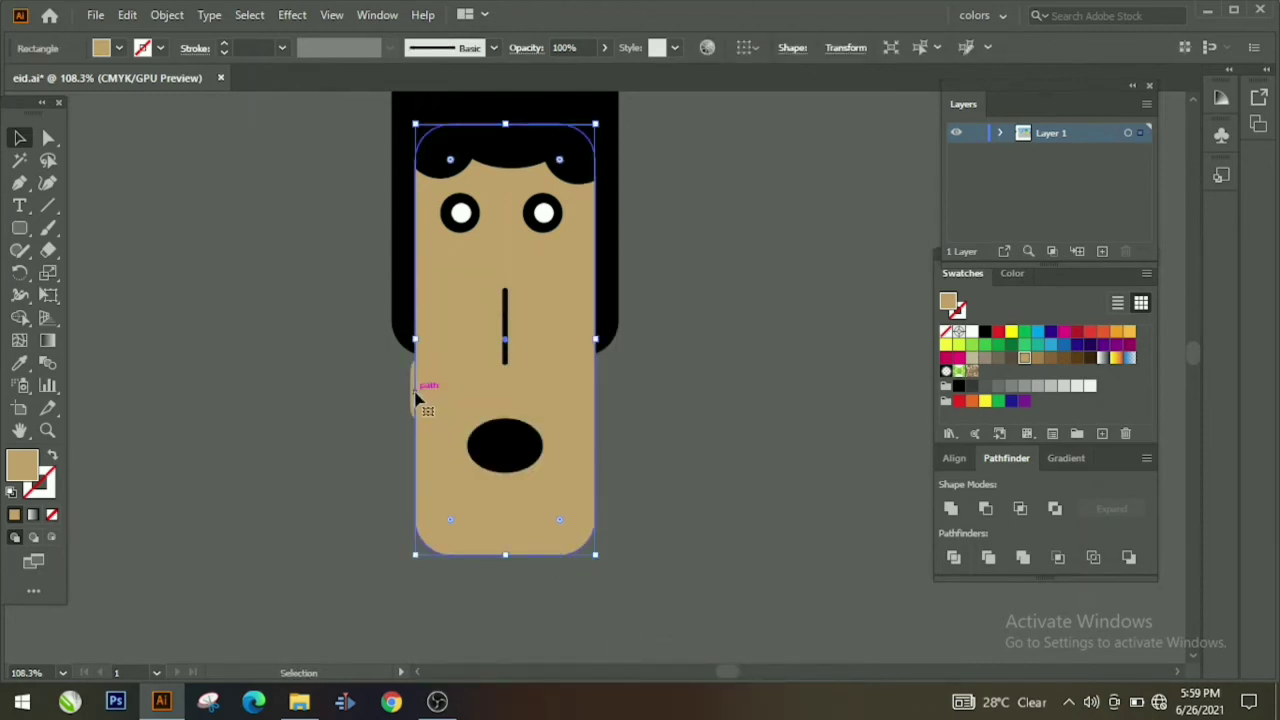
pyautogui.moveTo(415, 391); pyautogui.dragTo(406, 342)
# Step: Add a darker brown inner-ear shape and group it with the ear
pyautogui.click(25, 232)
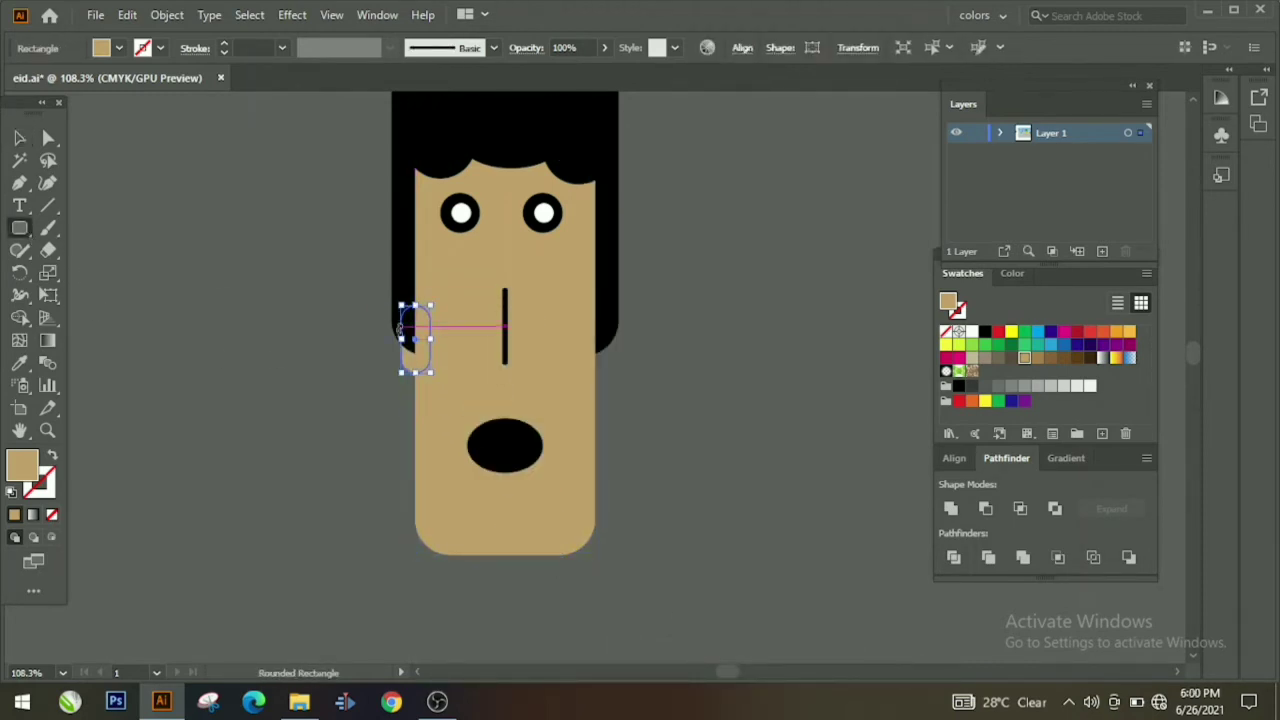
pyautogui.moveTo(421, 354); pyautogui.dragTo(421, 355)
pyautogui.click(1037, 360)
pyautogui.click(24, 142)
pyautogui.click(397, 402)
pyautogui.click(414, 334)
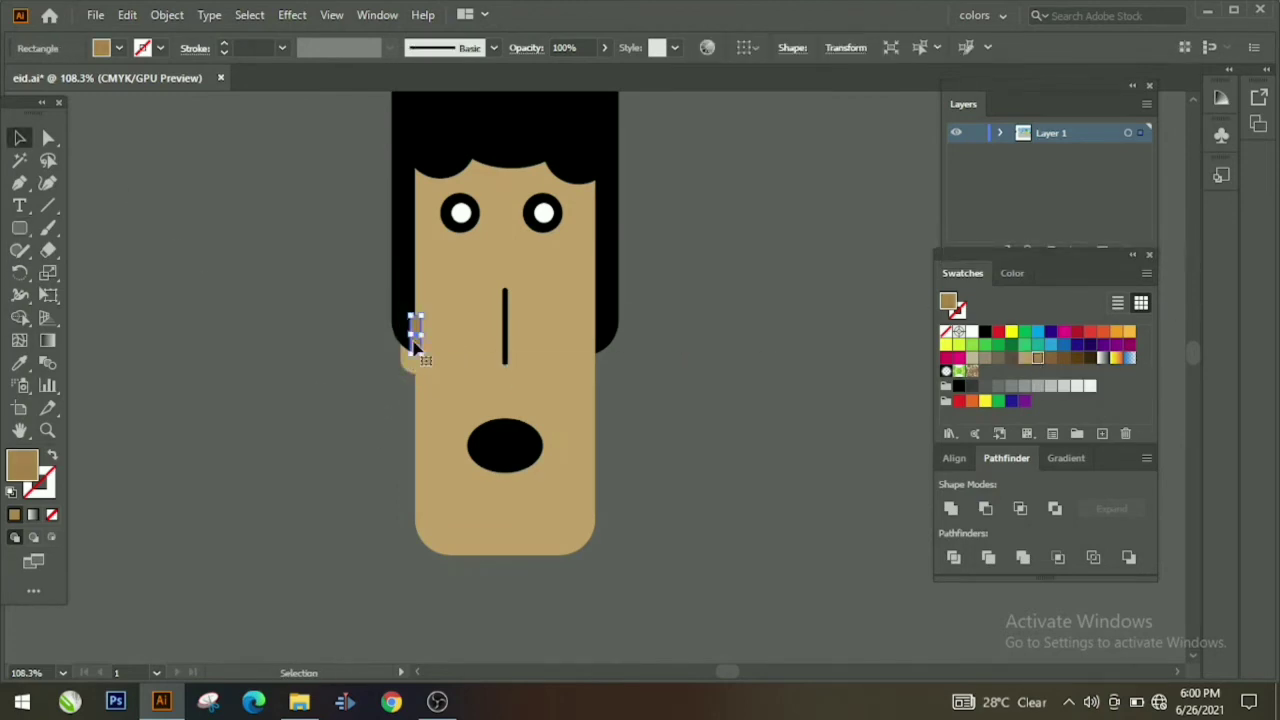
pyautogui.keyDown('shift'); pyautogui.click(414, 345); pyautogui.keyUp('shift')
pyautogui.rightClick(410, 372)
pyautogui.click(445, 410)
# Step: Reflect a vertical copy of the ear and move it to the face's right side
pyautogui.rightClick(410, 368)
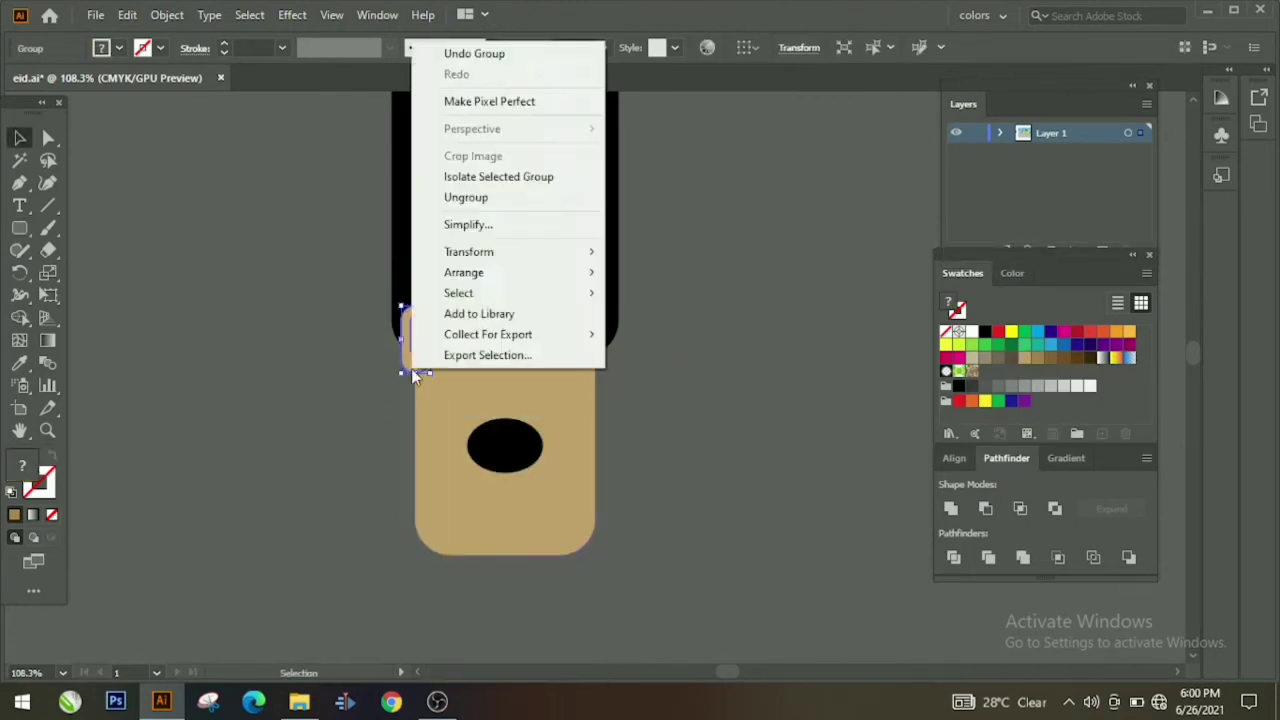
pyautogui.moveTo(455, 252)
pyautogui.click(760, 322)
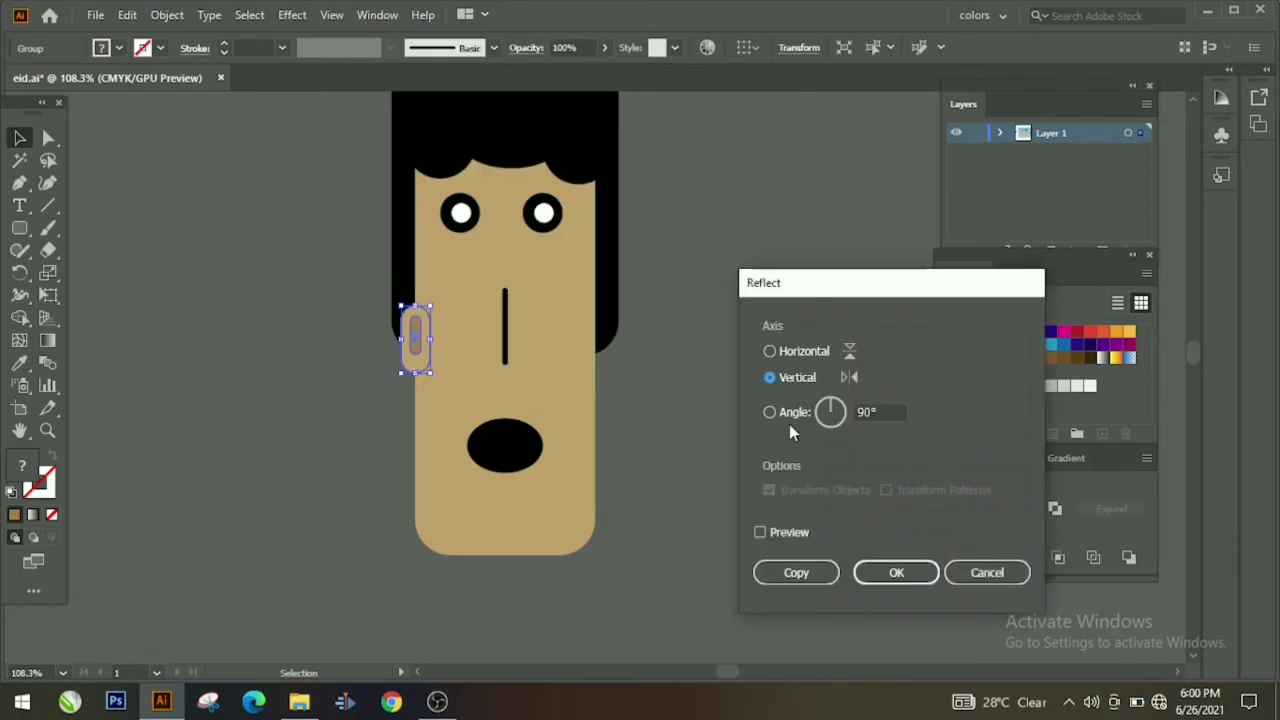
pyautogui.click(776, 571)
pyautogui.click(389, 345)
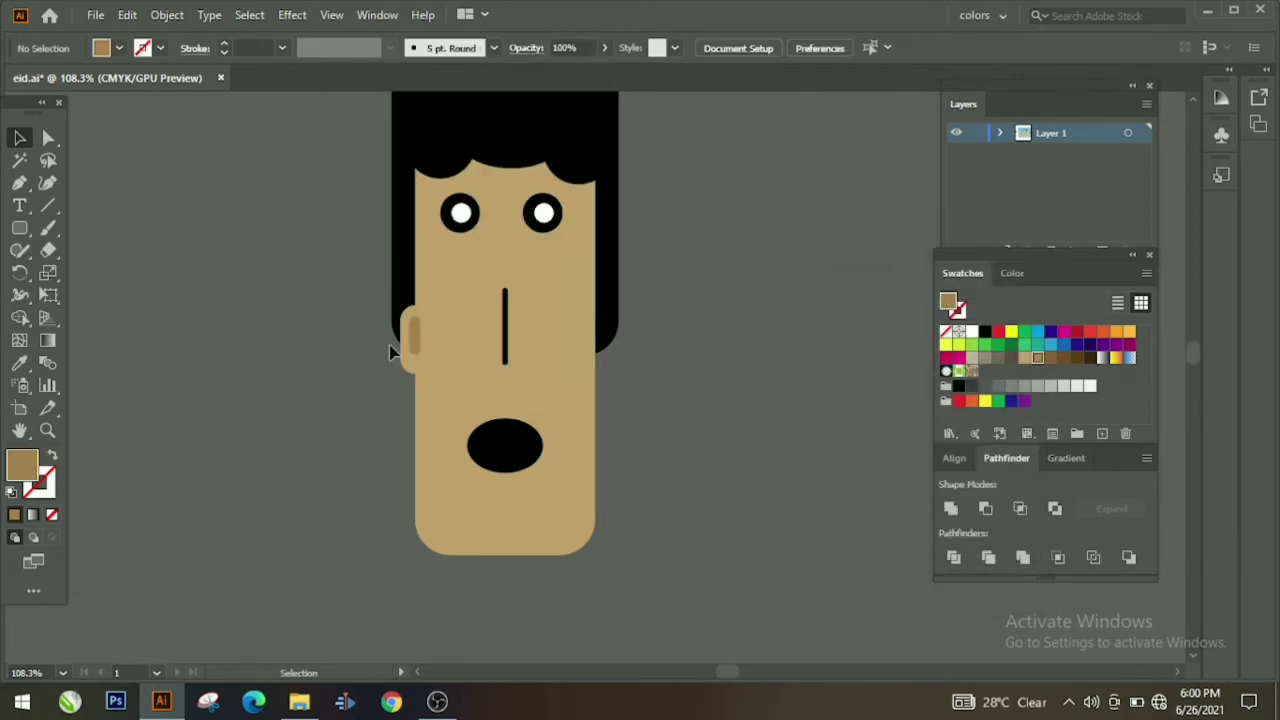
pyautogui.moveTo(416, 337); pyautogui.dragTo(601, 340)
pyautogui.click(631, 436)
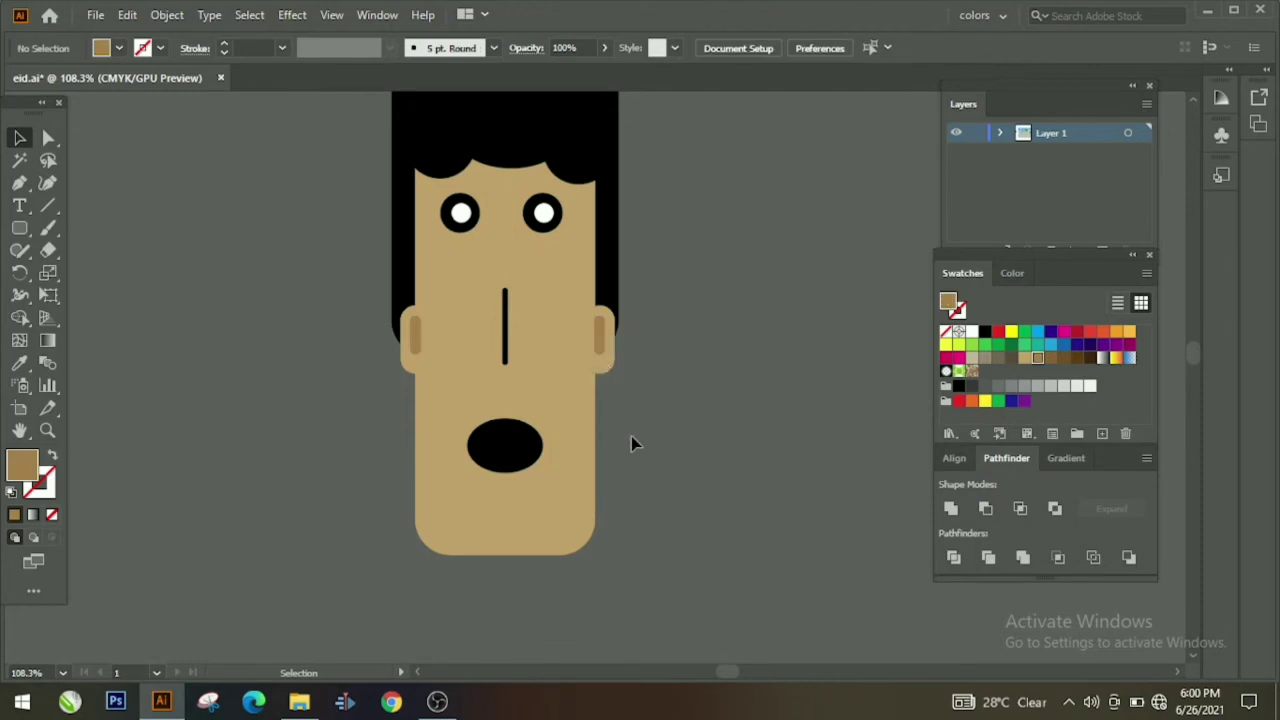
# Step: Draw a rounded-rectangle neck below the face
pyautogui.scroll(-5, 620, 432)
pyautogui.click(19, 228)
pyautogui.moveTo(472, 378); pyautogui.dragTo(531, 490)
# Step: Move the tan neck up under the face and send it behind the face
pyautogui.press('v')
pyautogui.click(446, 410)
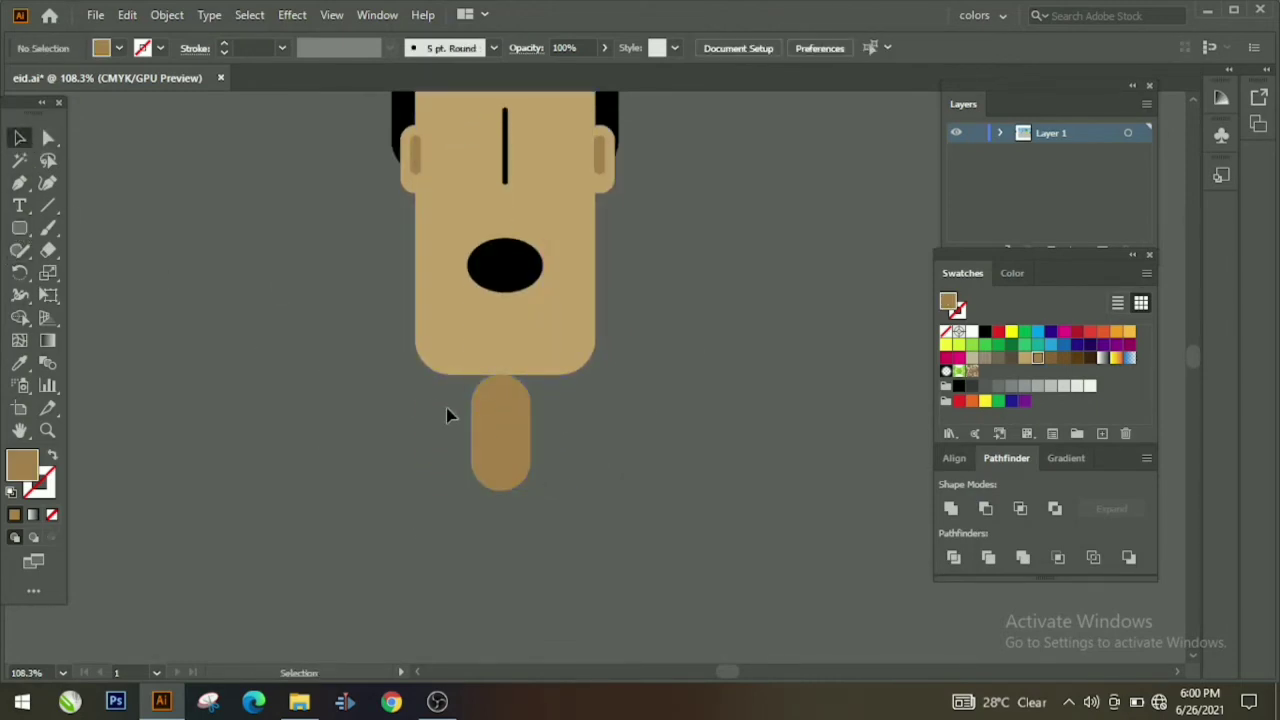
pyautogui.moveTo(502, 444); pyautogui.dragTo(502, 426)
pyautogui.rightClick(500, 425)
pyautogui.moveTo(537, 586)
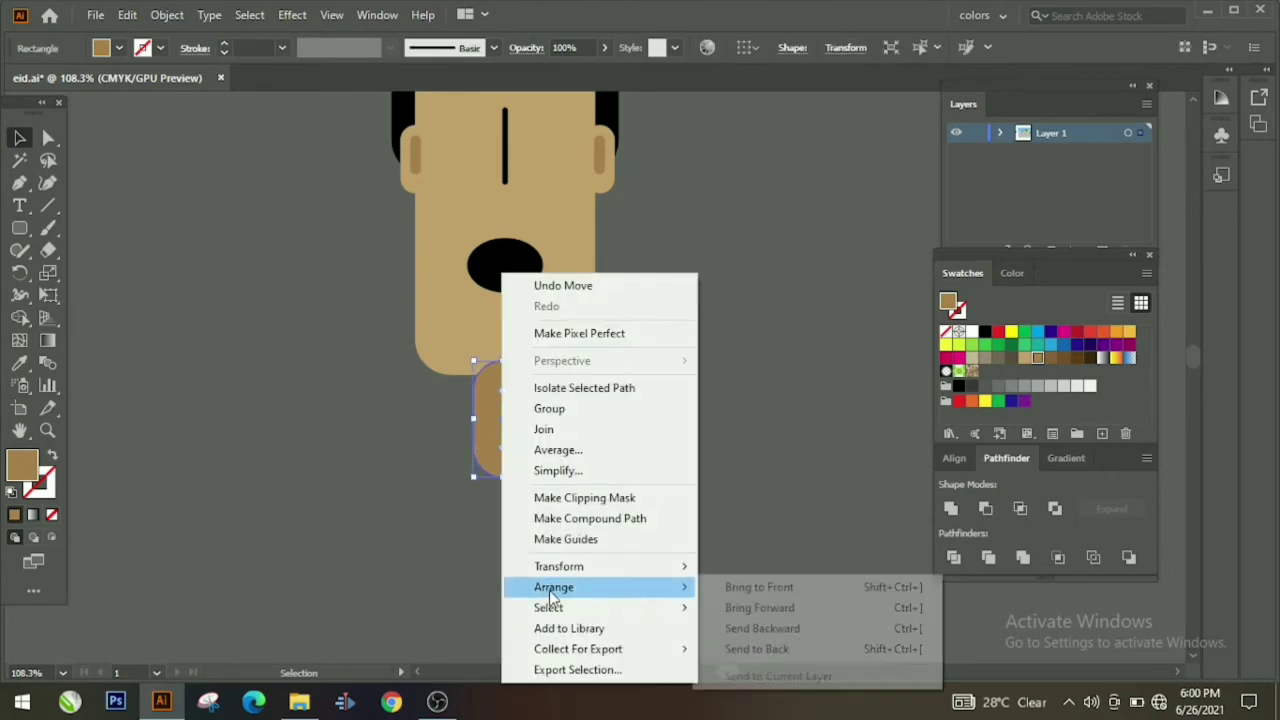
pyautogui.click(722, 651)
pyautogui.click(640, 553)
pyautogui.scroll(-1, 640, 553)
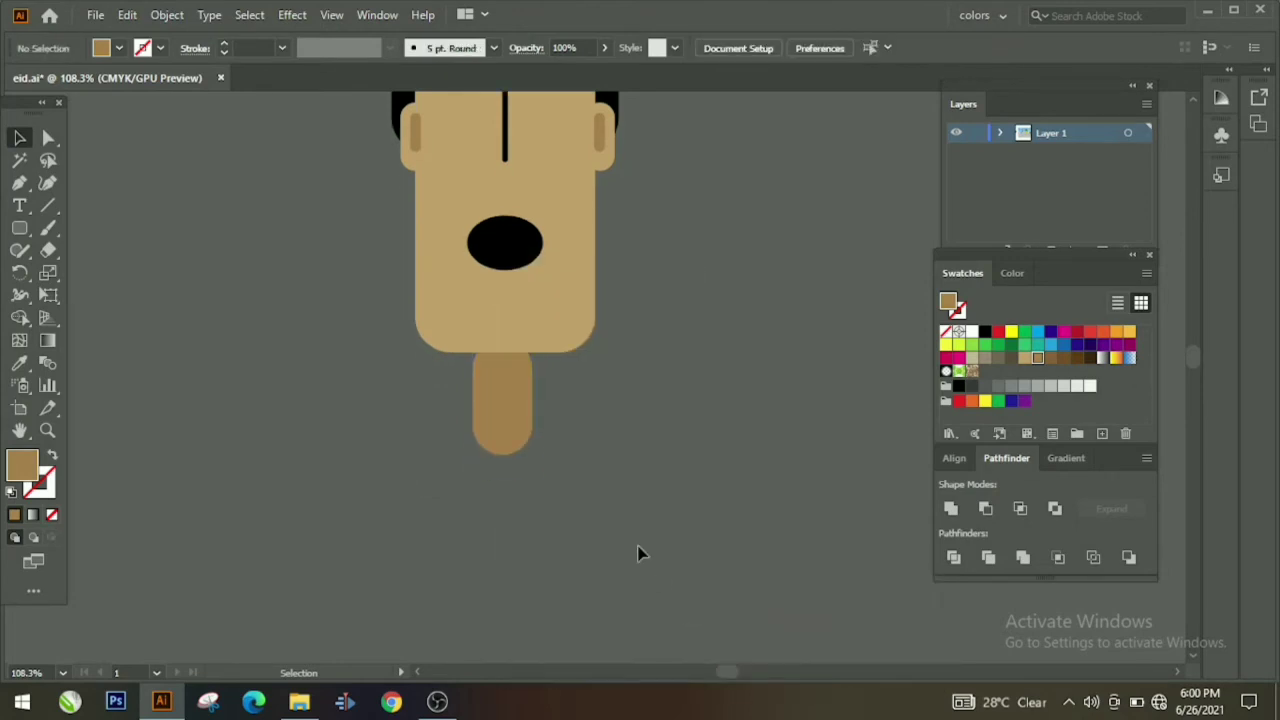
pyautogui.click(502, 402)
pyautogui.click(491, 494)
pyautogui.scroll(-3, 259, 385)
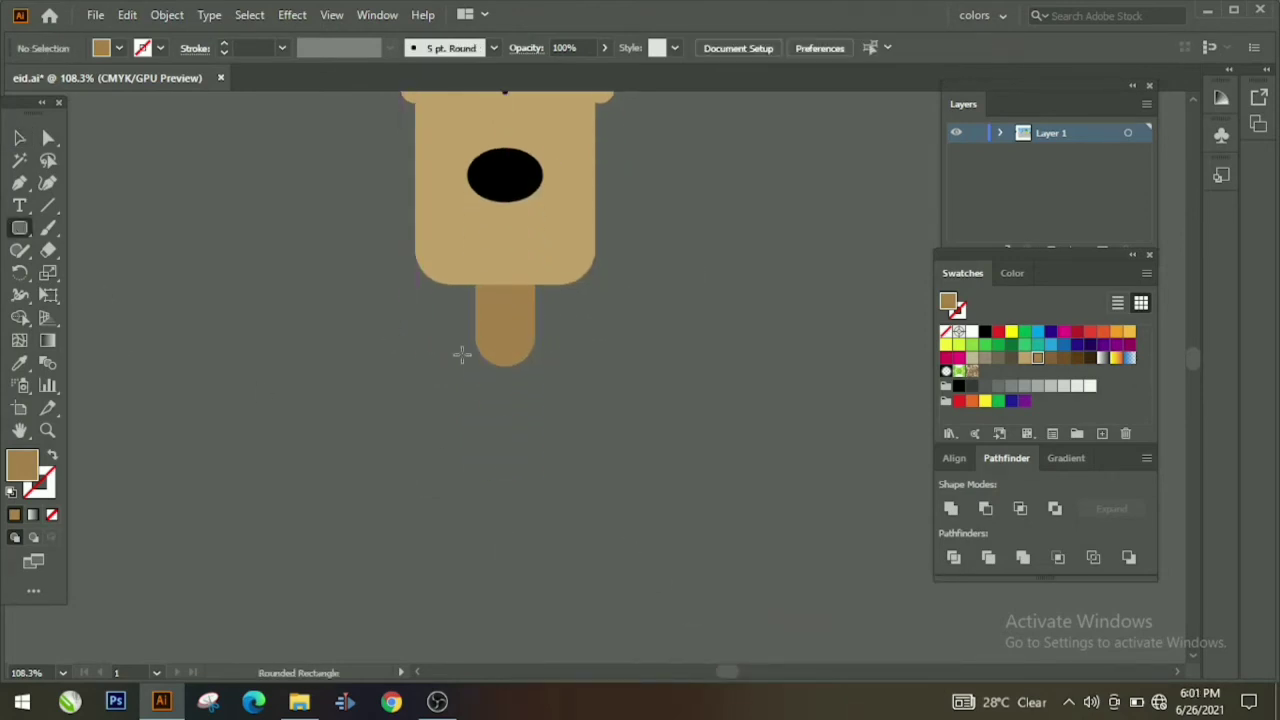
# Step: Draw a rounded-rectangle body below the neck and fill it purple
pyautogui.moveTo(430, 340); pyautogui.dragTo(591, 558)
pyautogui.press('v')
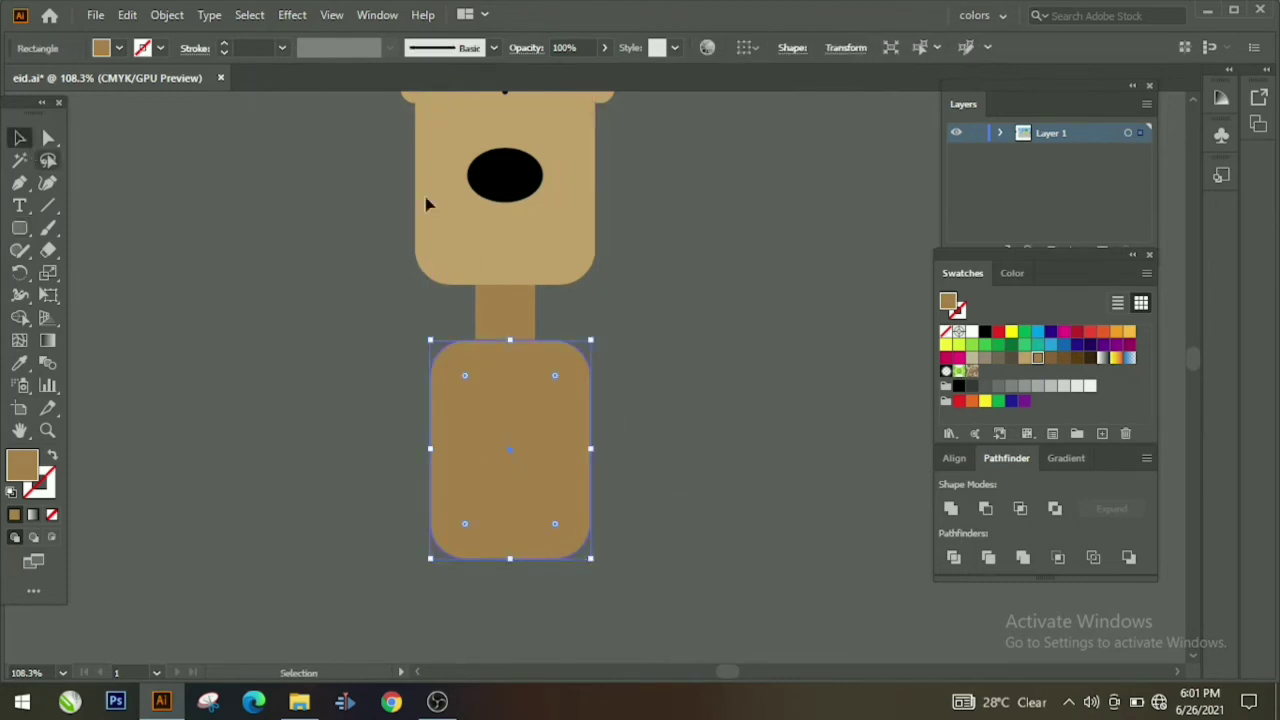
pyautogui.click(1103, 345)
pyautogui.scroll(-7, 371, 400)
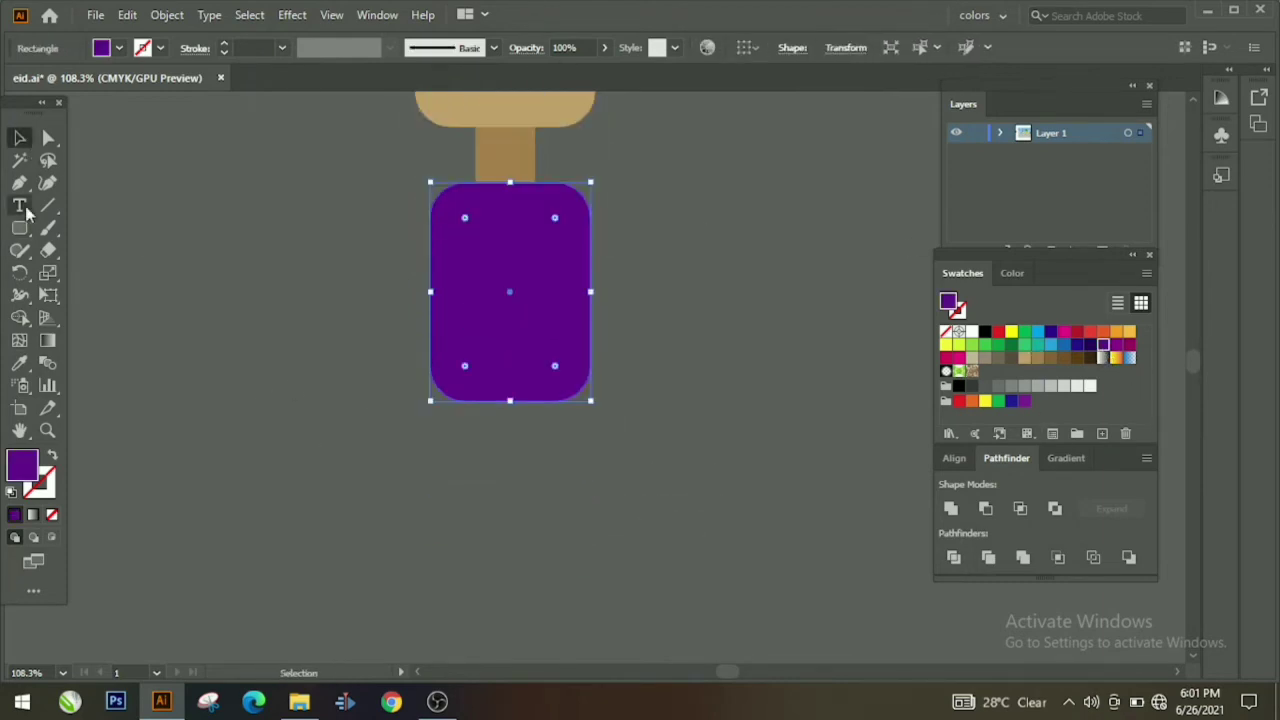
pyautogui.click(400, 313)
# Step: Draw a thin tan rounded-rectangle leg and duplicate it under the body's right side
pyautogui.click(22, 230)
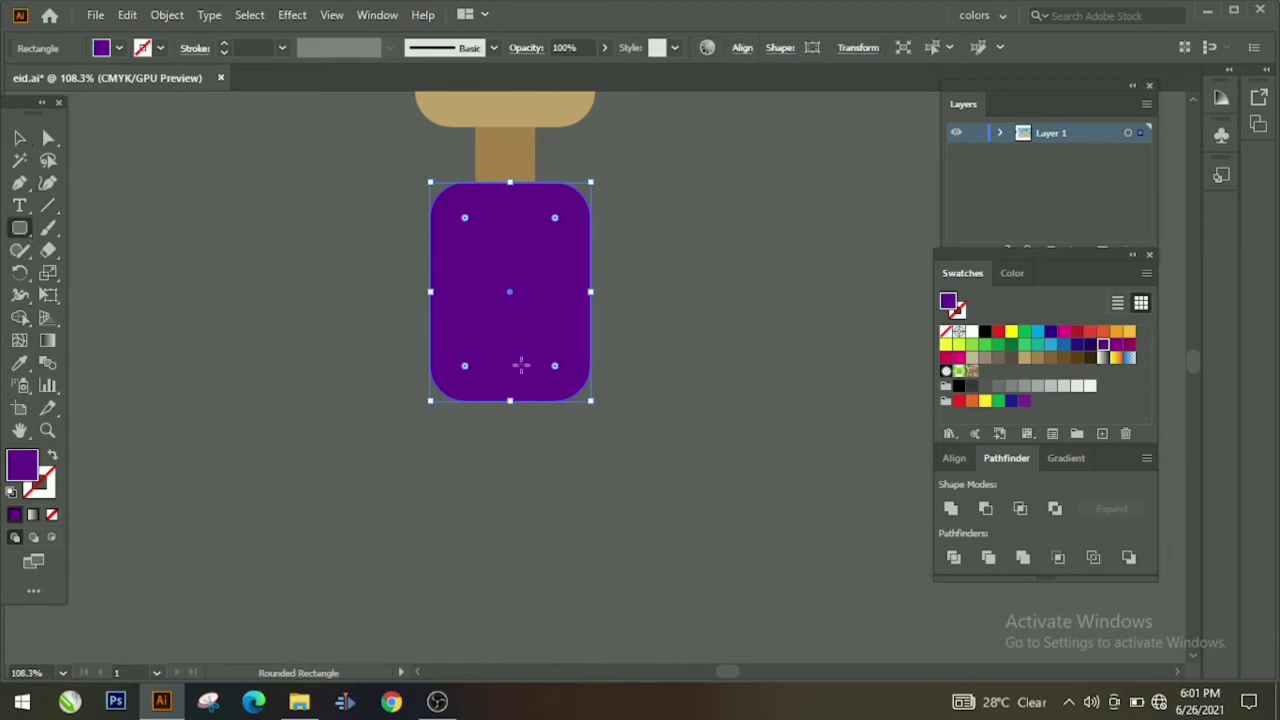
pyautogui.moveTo(529, 402); pyautogui.dragTo(541, 557)
pyautogui.moveTo(476, 393); pyautogui.dragTo(490, 563)
pyautogui.click(19, 140)
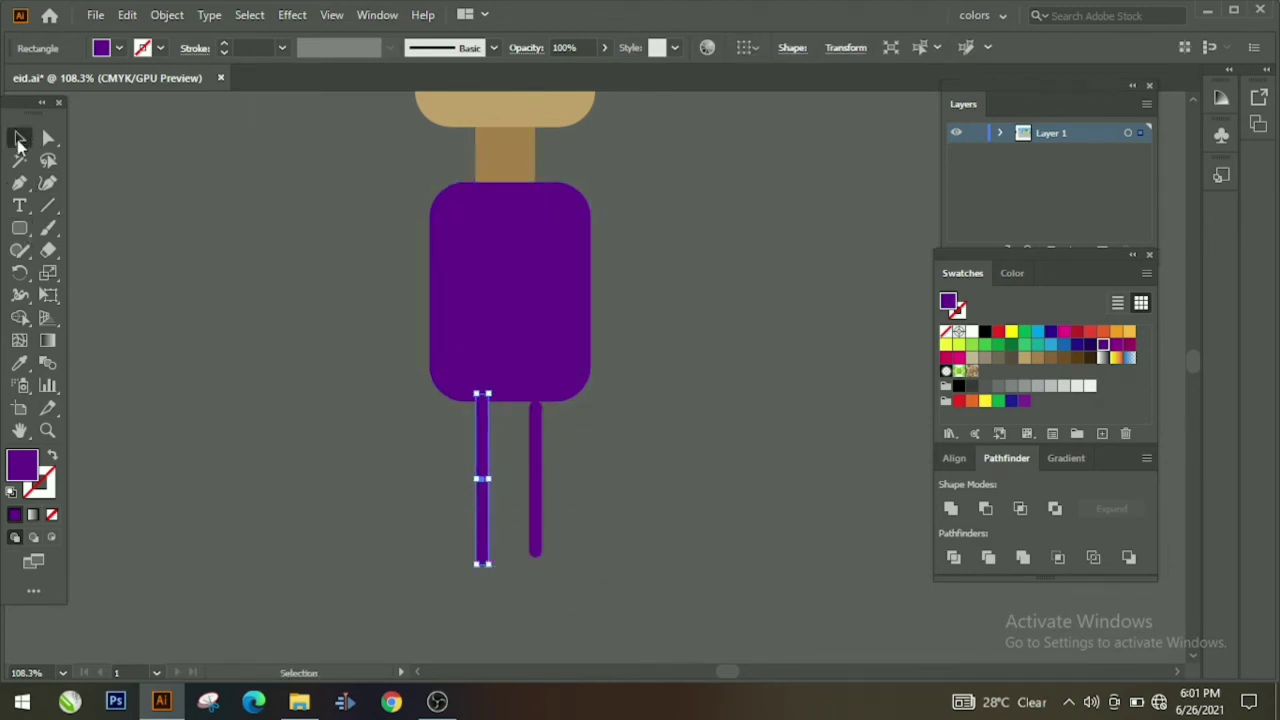
pyautogui.click(537, 480)
pyautogui.press('Delete')
pyautogui.click(489, 500)
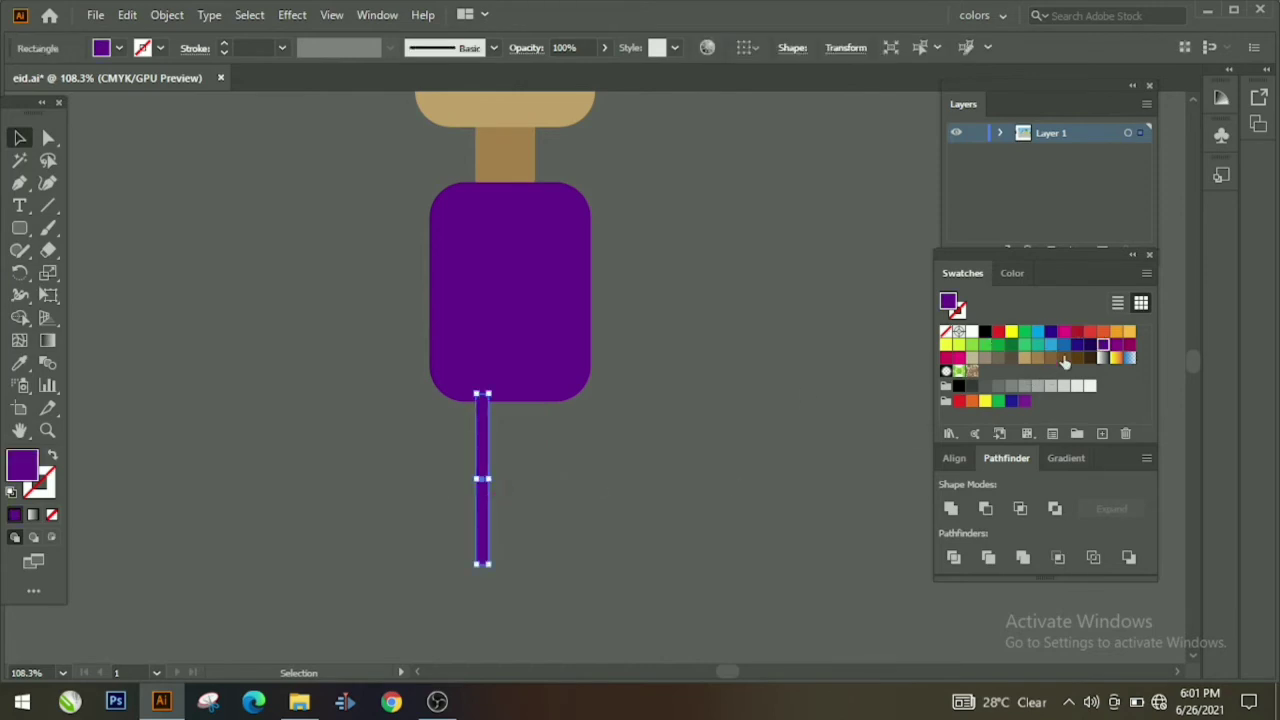
pyautogui.hotkey('ctrl', 'v')
pyautogui.click(267, 371)
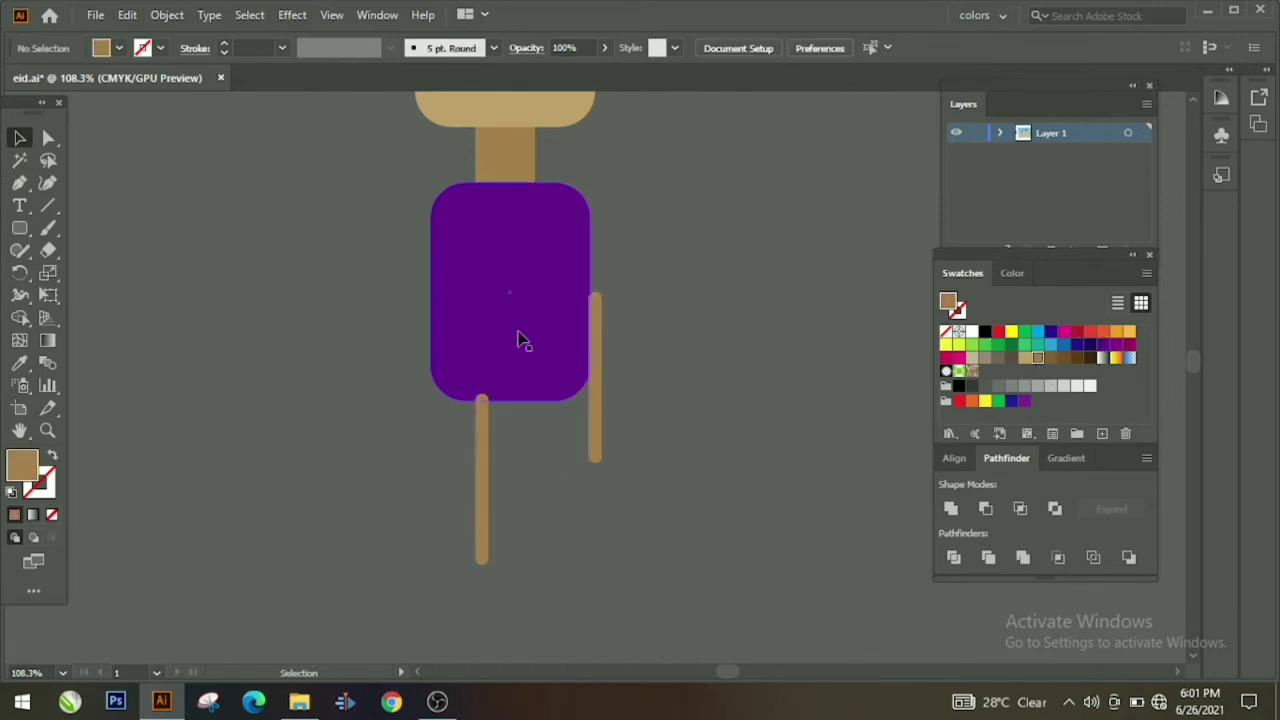
pyautogui.moveTo(595, 386); pyautogui.dragTo(540, 487)
# Step: Send both tan legs behind the purple body
pyautogui.rightClick(540, 486)
pyautogui.moveTo(590, 389)
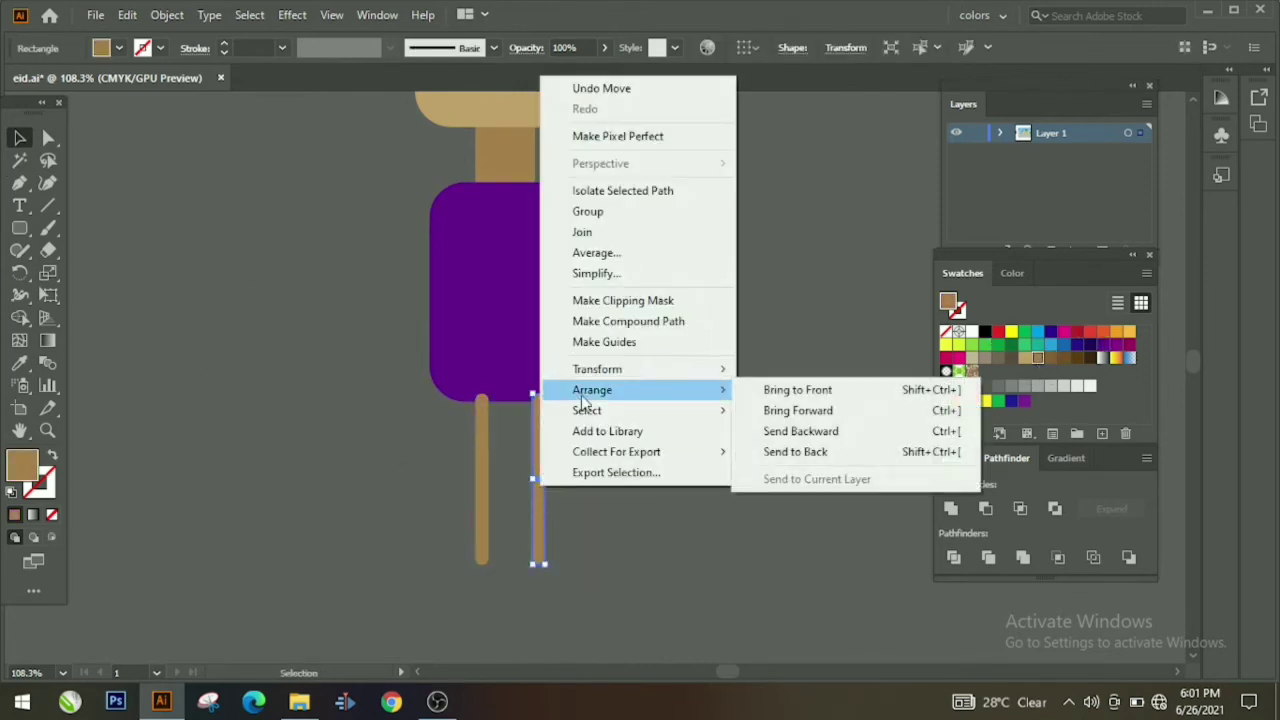
pyautogui.click(750, 451)
pyautogui.rightClick(482, 465)
pyautogui.click(765, 417)
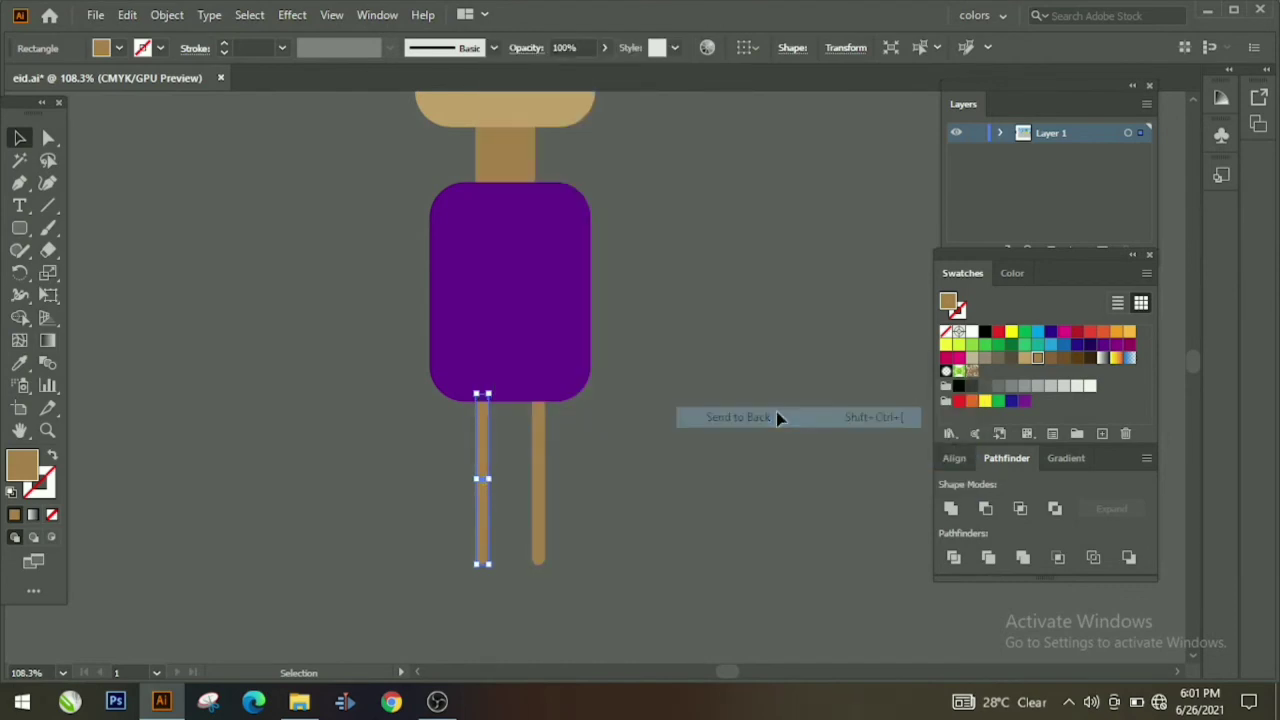
pyautogui.click(651, 446)
pyautogui.scroll(4, 617, 405)
pyautogui.scroll(-2, 685, 413)
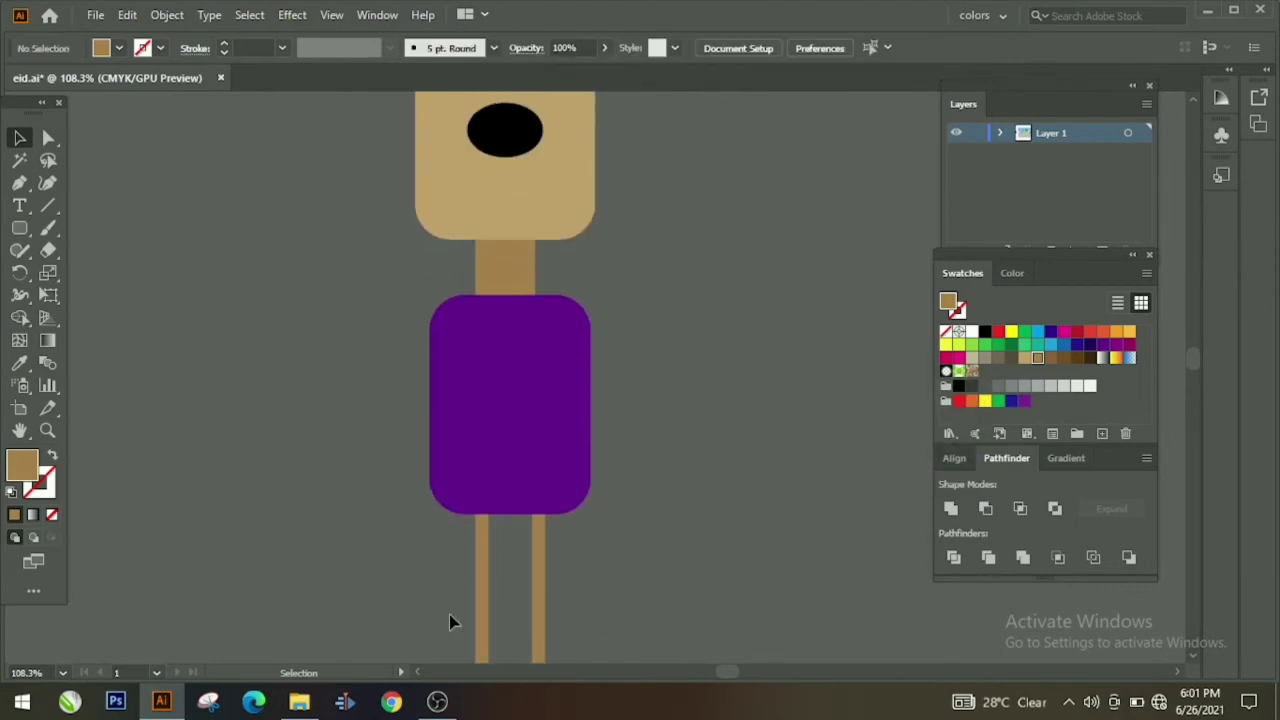
# Step: Copy a leg into an arm tilted about 47° against the body's right side, behind the body
pyautogui.click(480, 602)
pyautogui.hotkey('ctrl', 'c')
pyautogui.hotkey('ctrl', 'v')
pyautogui.click(651, 388)
pyautogui.moveTo(596, 400); pyautogui.dragTo(695, 412)
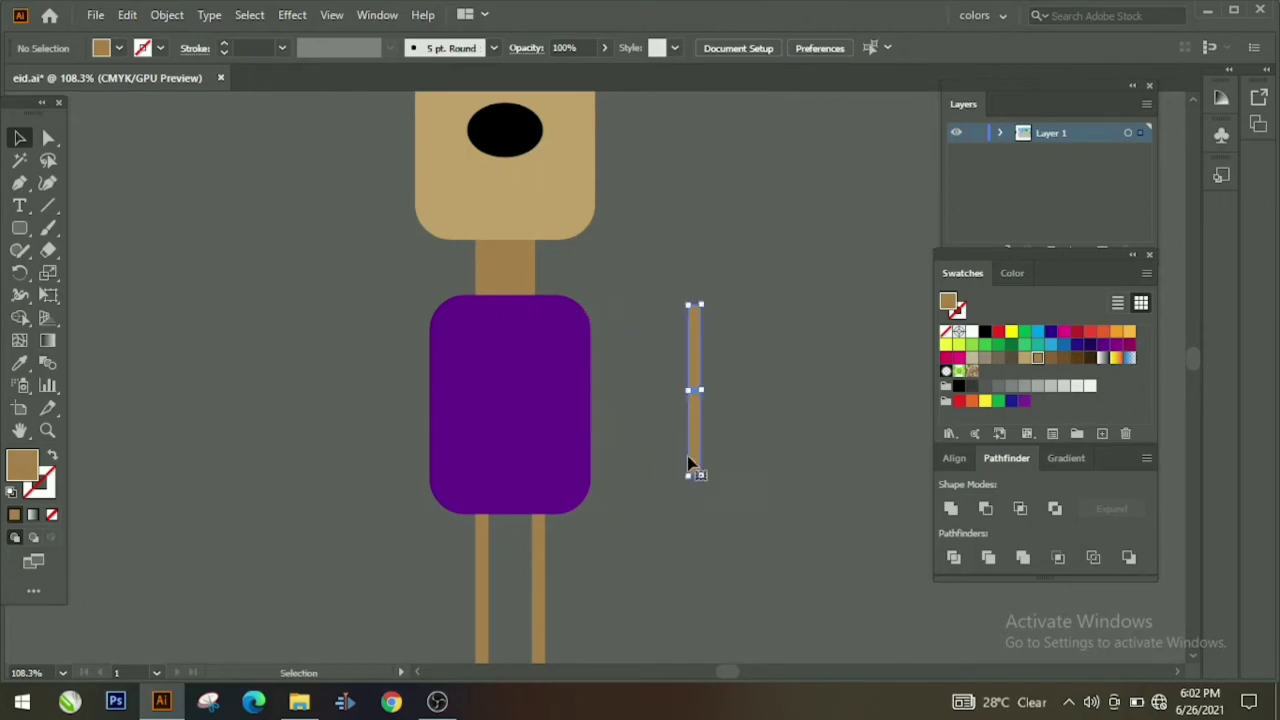
pyautogui.moveTo(691, 484); pyautogui.dragTo(768, 450)
pyautogui.click(691, 404)
pyautogui.click(694, 391)
pyautogui.click(700, 350)
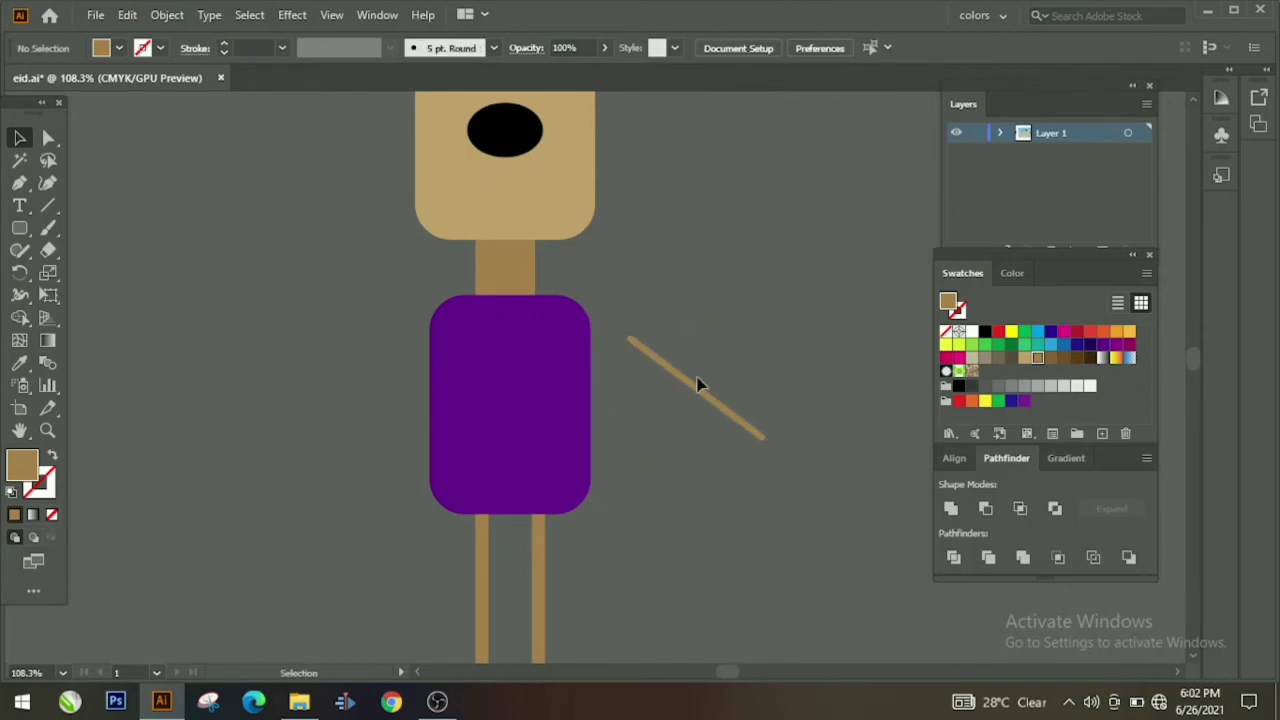
pyautogui.click(697, 386)
pyautogui.moveTo(704, 372); pyautogui.dragTo(640, 409)
pyautogui.rightClick(640, 409)
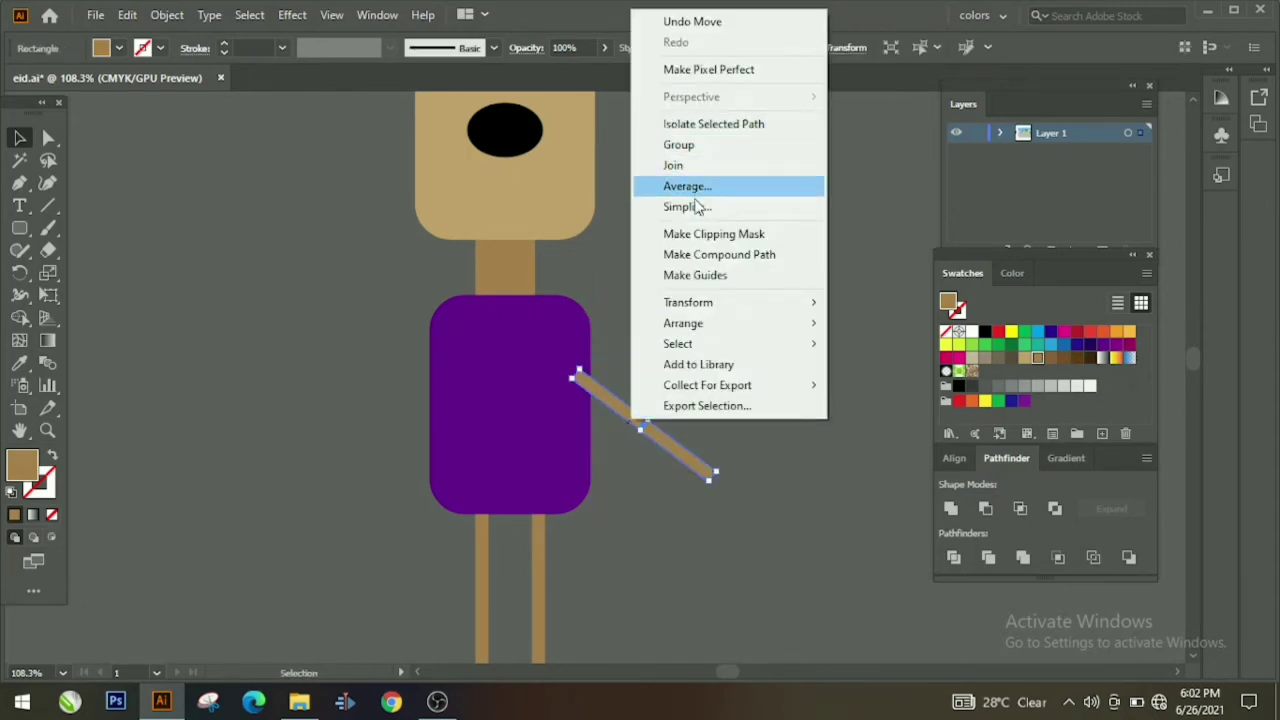
pyautogui.moveTo(700, 328)
pyautogui.click(885, 385)
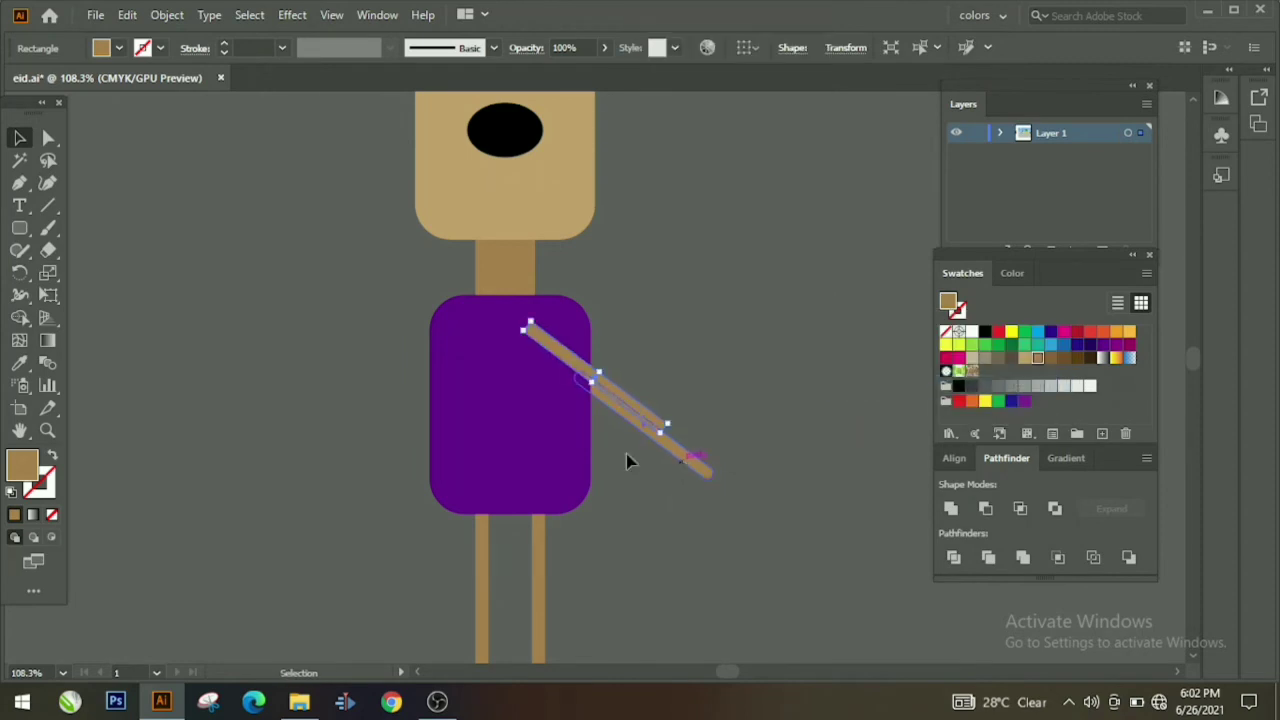
# Step: Place an arm on the body's left side, rotate it outward and send it behind the torso
pyautogui.moveTo(613, 386); pyautogui.dragTo(379, 375)
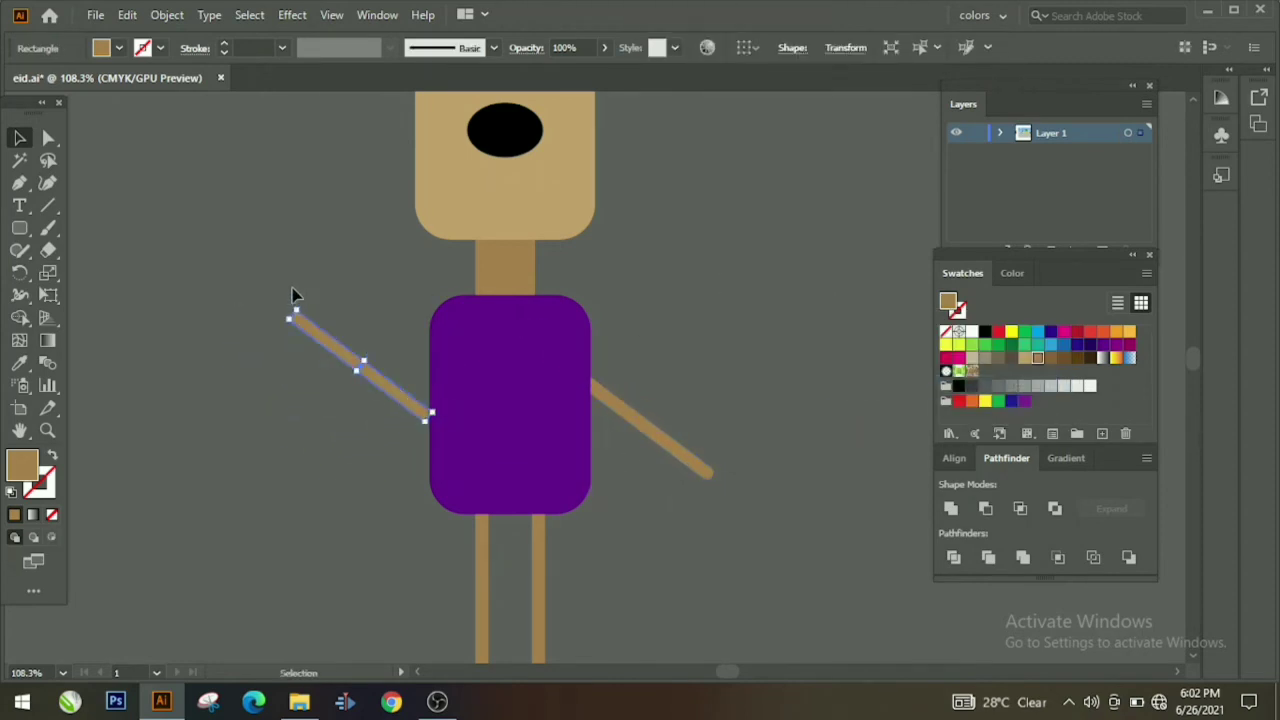
pyautogui.moveTo(196, 397); pyautogui.dragTo(197, 396)
pyautogui.click(400, 375)
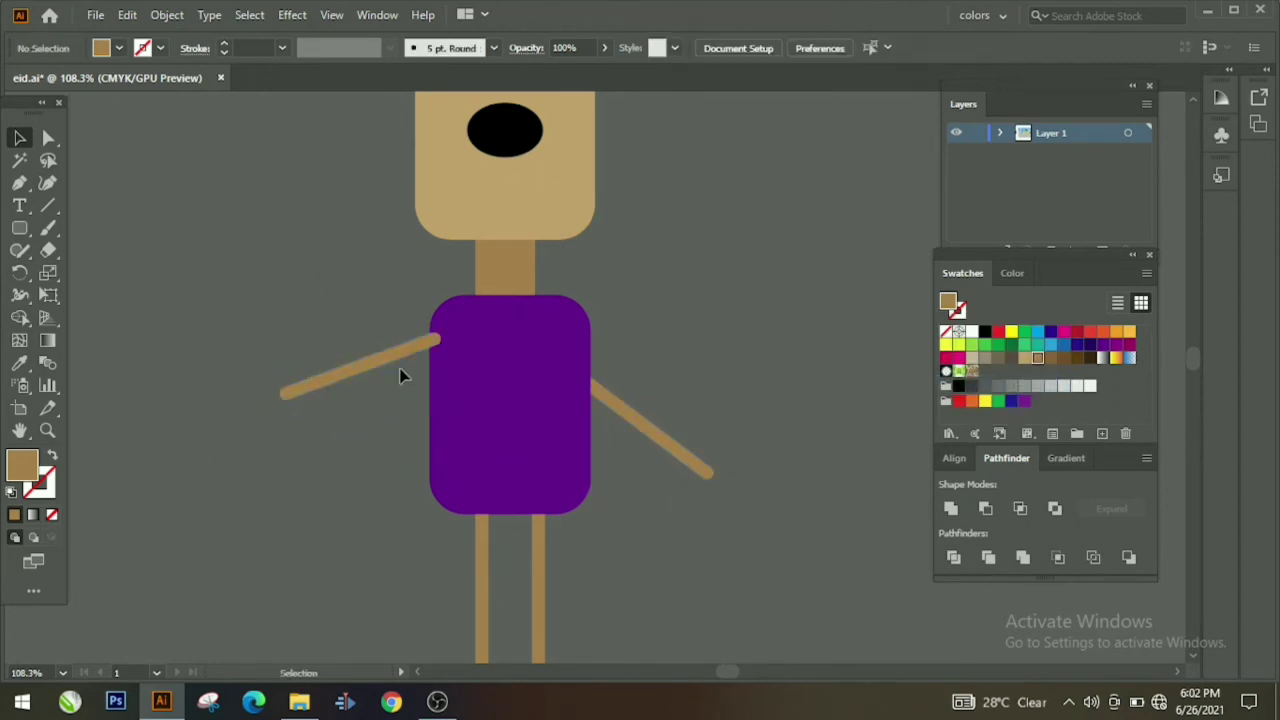
pyautogui.rightClick(394, 357)
pyautogui.click(360, 372)
pyautogui.rightClick(360, 372)
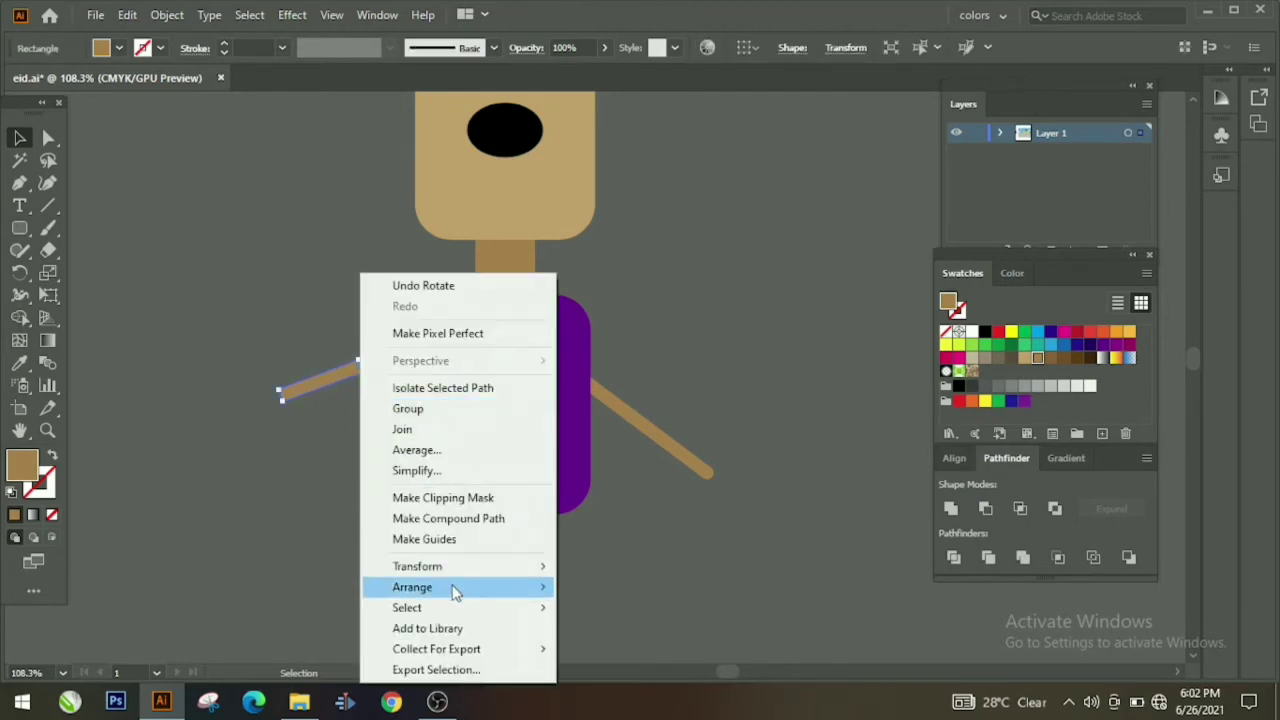
pyautogui.moveTo(457, 588)
pyautogui.click(615, 649)
pyautogui.scroll(3, 634, 530)
pyautogui.scroll(-1, 634, 524)
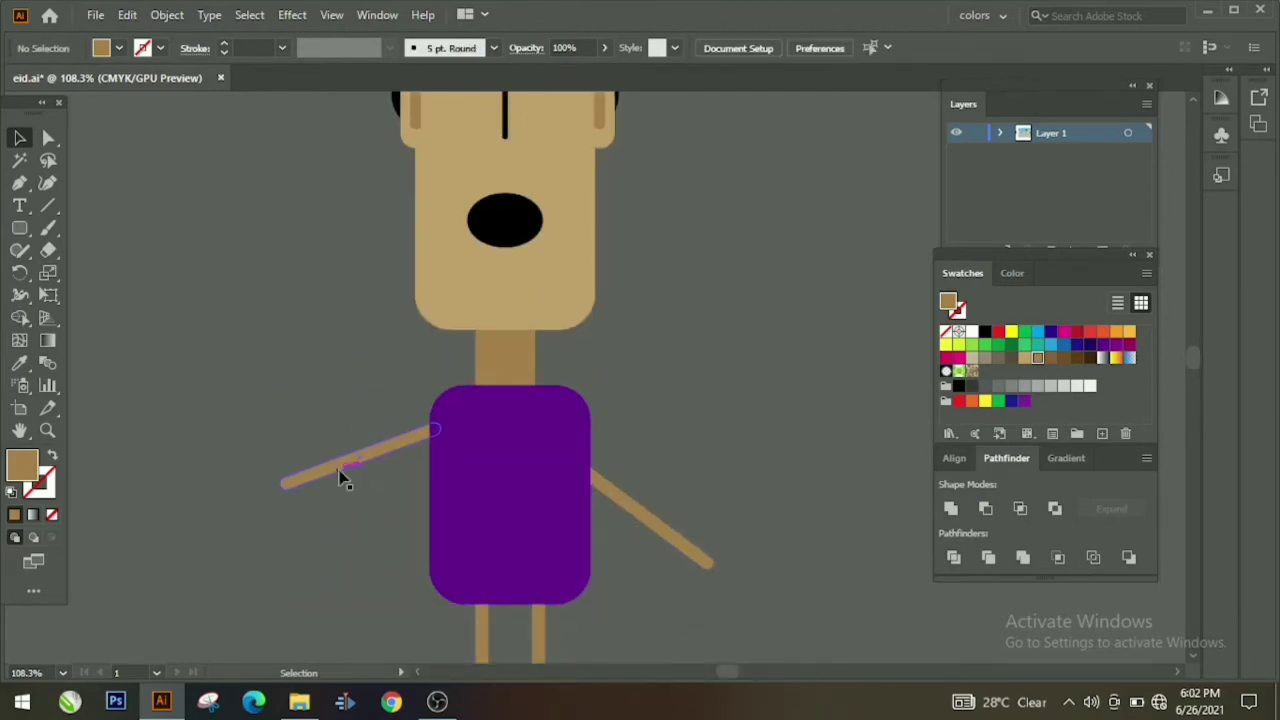
pyautogui.click(296, 457)
# Step: Tilt the left arm more steeply and settle it beside the torso
pyautogui.moveTo(614, 484); pyautogui.dragTo(604, 451)
pyautogui.click(715, 406)
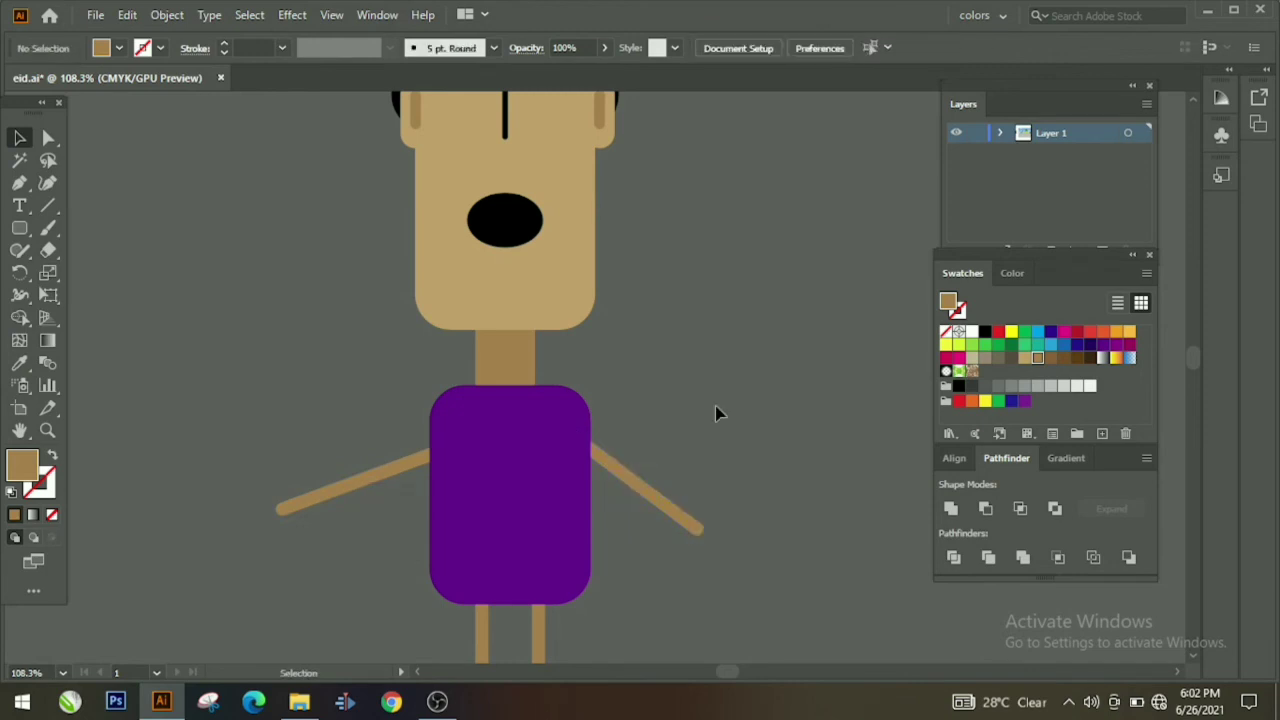
pyautogui.scroll(-3, 597, 435)
pyautogui.moveTo(284, 354); pyautogui.dragTo(366, 330)
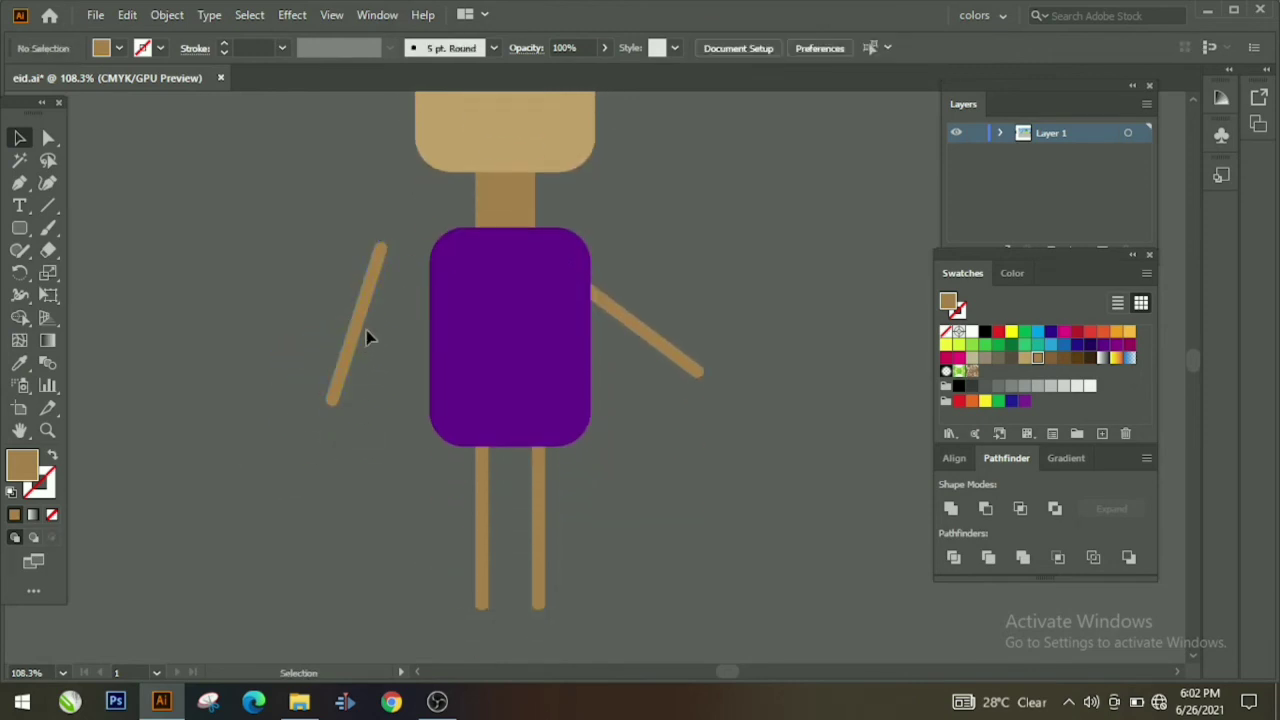
pyautogui.moveTo(417, 384); pyautogui.dragTo(420, 382)
pyautogui.click(334, 409)
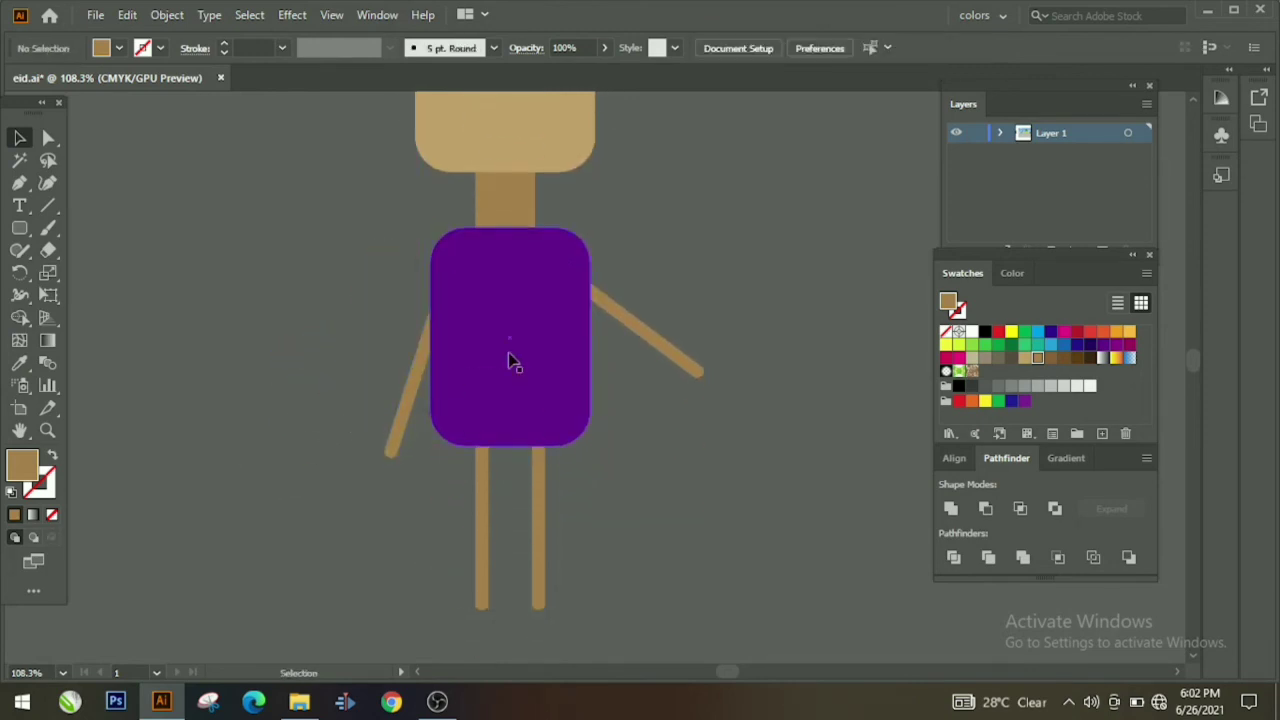
pyautogui.click(390, 452)
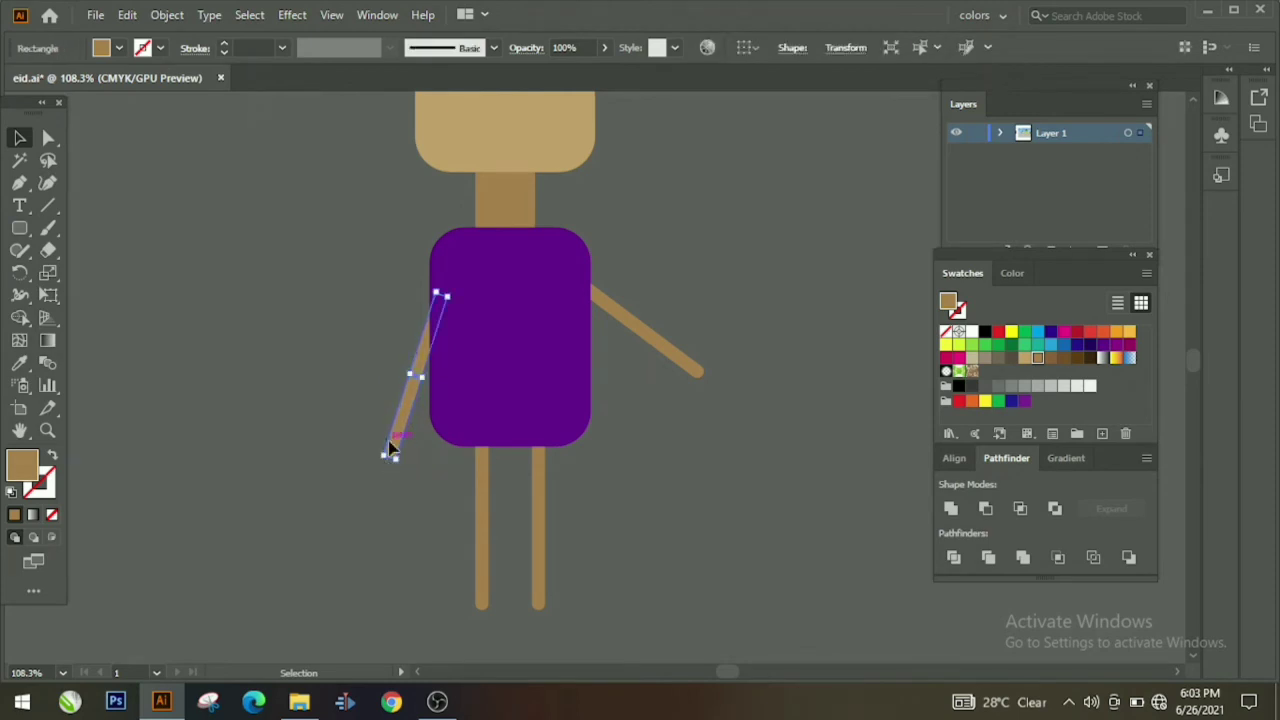
pyautogui.moveTo(379, 472); pyautogui.dragTo(387, 486)
pyautogui.click(387, 486)
# Step: Draw a black rounded foot and copy it so each tan leg has one
pyautogui.scroll(-5, 246, 436)
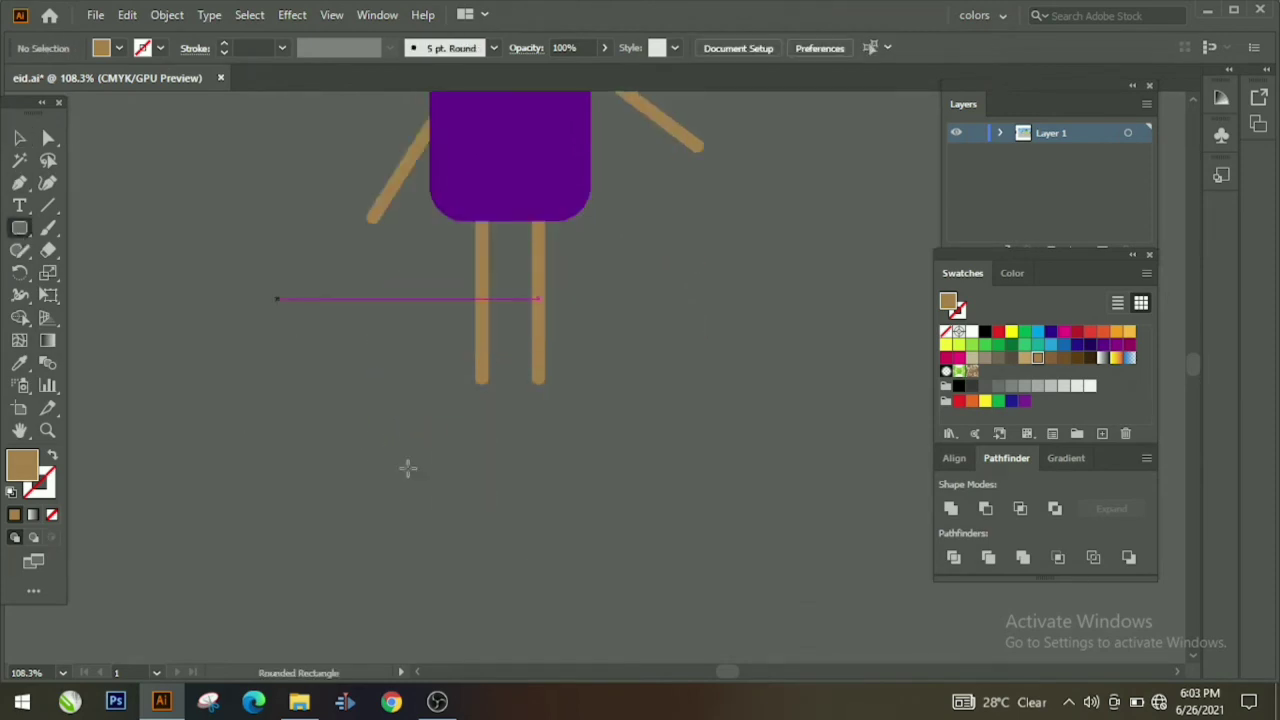
pyautogui.moveTo(488, 393); pyautogui.dragTo(510, 404)
pyautogui.click(986, 333)
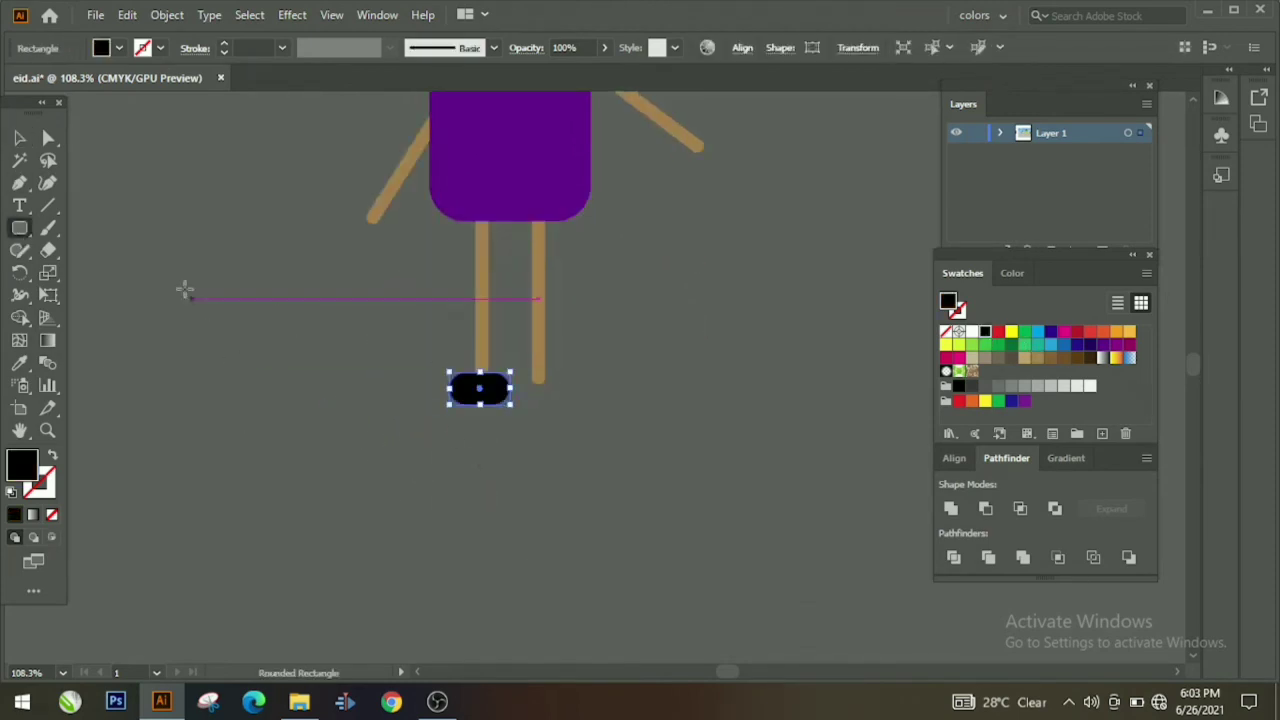
pyautogui.hotkey('ctrl', 'c')
pyautogui.hotkey('ctrl', 'v')
pyautogui.press('v')
pyautogui.moveTo(605, 378); pyautogui.dragTo(484, 395)
pyautogui.click(728, 354)
pyautogui.click(466, 393)
pyautogui.press('Delete')
pyautogui.click(552, 396)
pyautogui.hotkey('ctrl', 'c')
pyautogui.hotkey('ctrl', 'v')
pyautogui.click(636, 358)
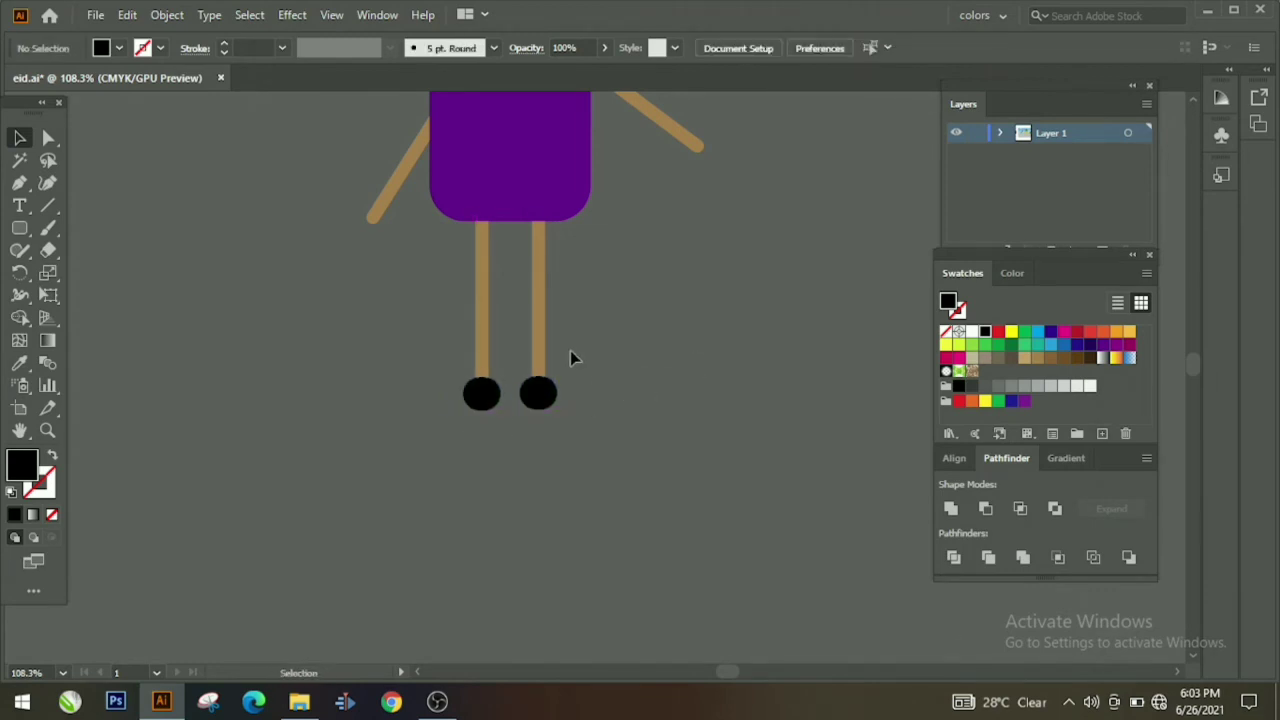
# Step: Marquee-select all of the boy's parts and group them into one object
pyautogui.scroll(10, 569, 340)
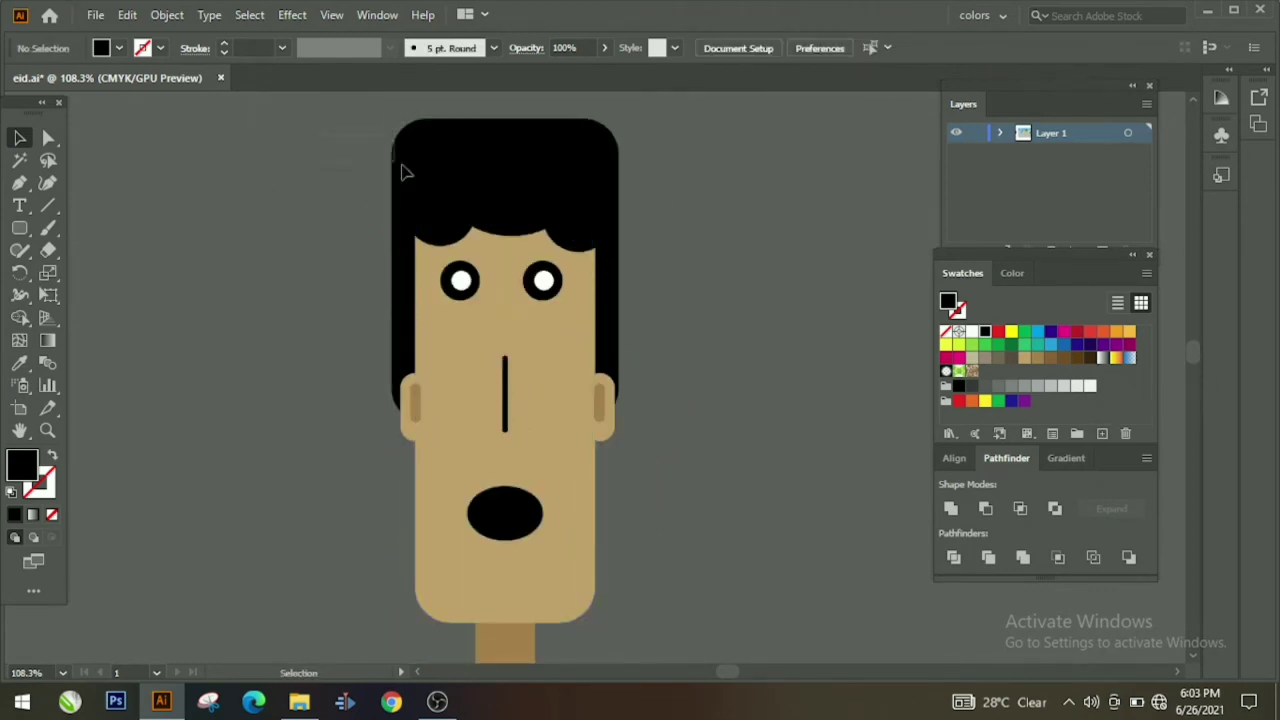
pyautogui.moveTo(402, 166); pyautogui.dragTo(634, 700)
pyautogui.rightClick(596, 617)
pyautogui.click(679, 456)
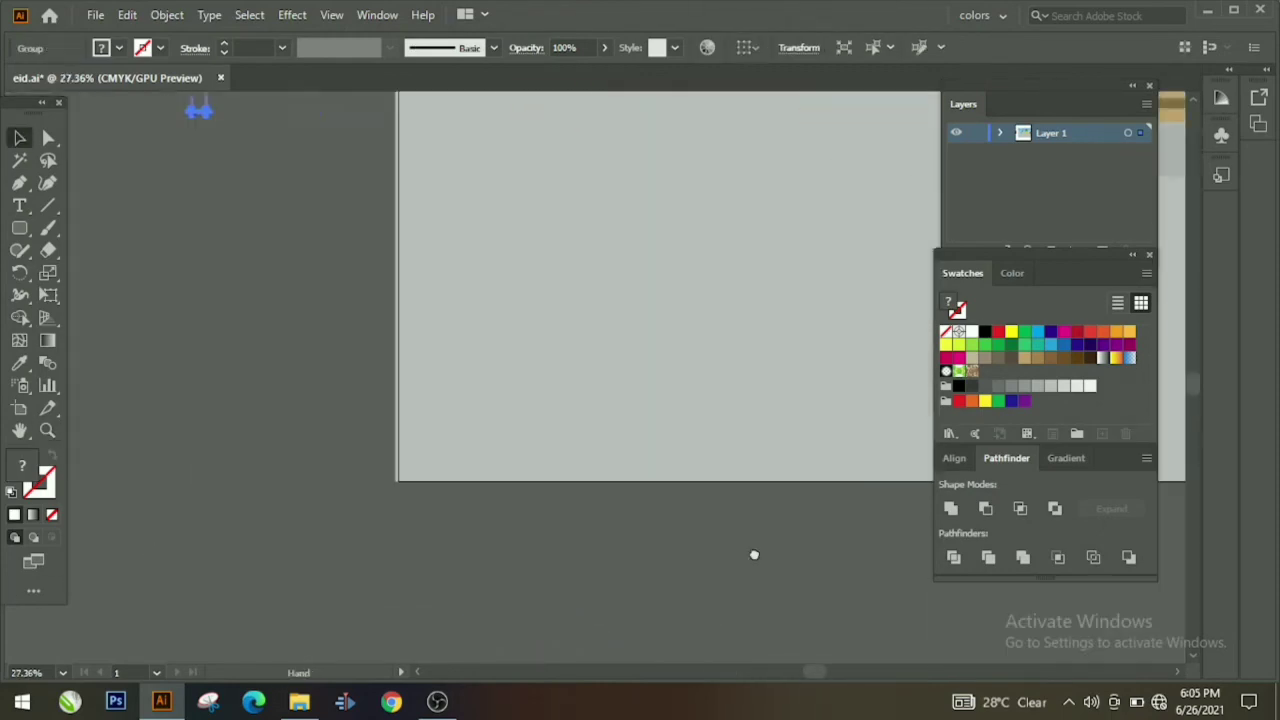
# Step: Zoom in on the boy's face and ungroup the figure
pyautogui.click(49, 431)
pyautogui.moveTo(357, 393); pyautogui.dragTo(629, 246)
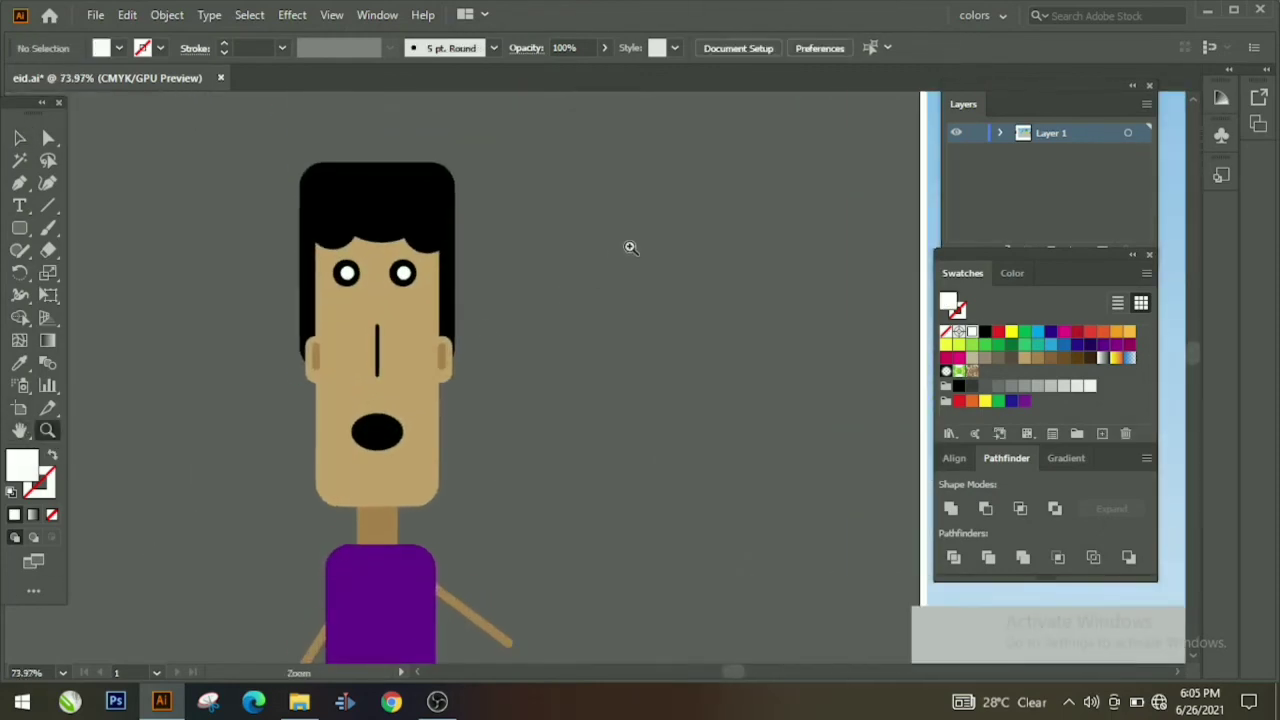
pyautogui.moveTo(390, 273); pyautogui.dragTo(534, 311)
pyautogui.moveTo(355, 398); pyautogui.dragTo(488, 345)
pyautogui.click(19, 137)
pyautogui.rightClick(243, 184)
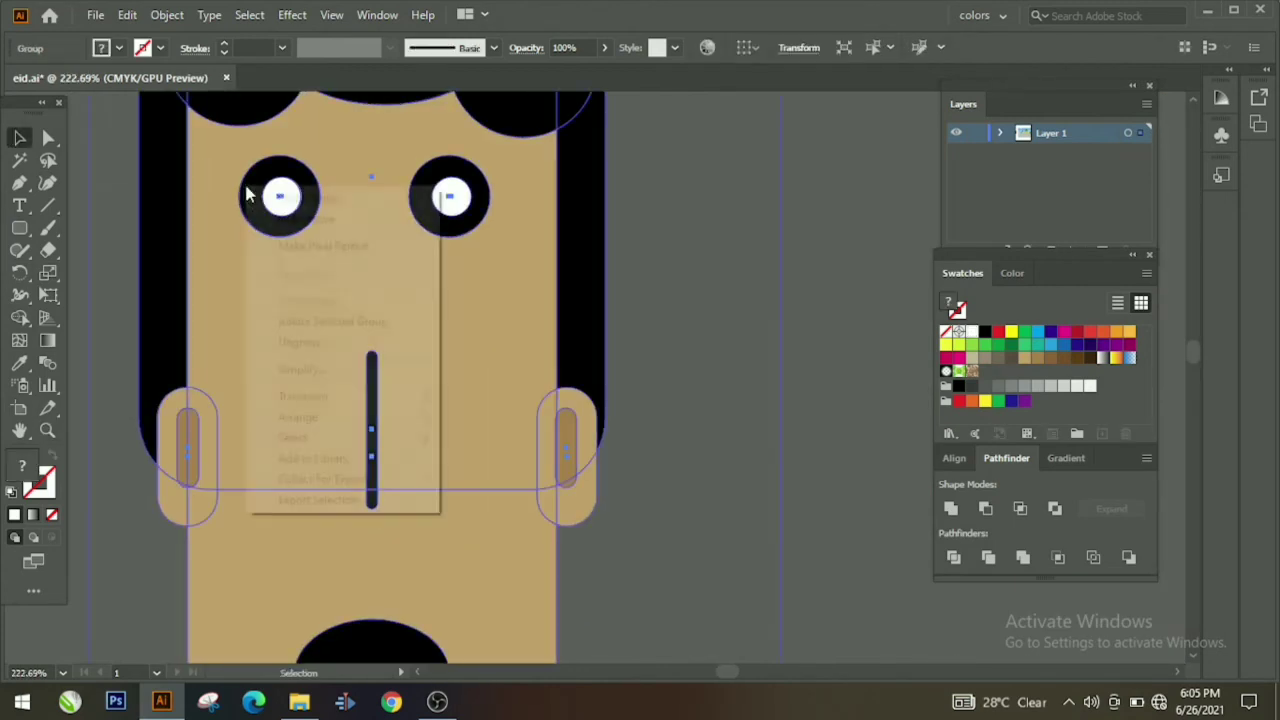
pyautogui.click(341, 344)
# Step: Ungroup the left eye and make its white pupil green
pyautogui.rightClick(276, 200)
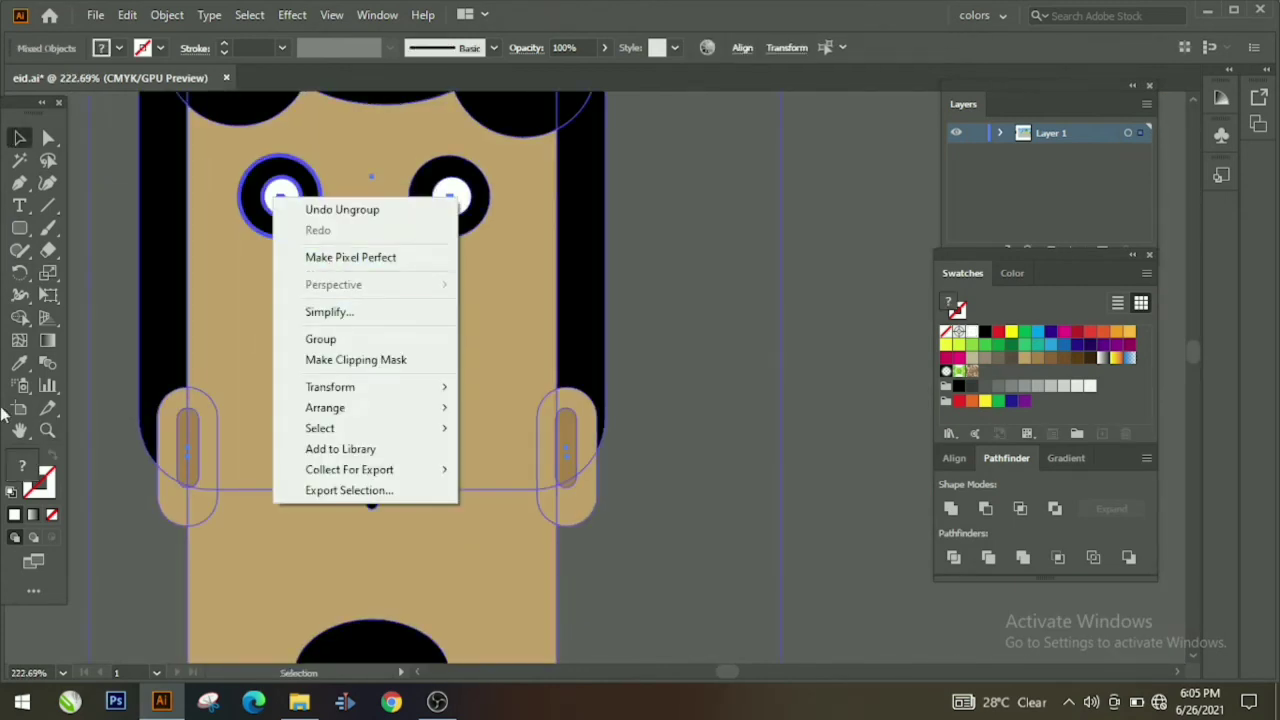
pyautogui.click(890, 316)
pyautogui.rightClick(284, 201)
pyautogui.click(376, 361)
pyautogui.click(690, 290)
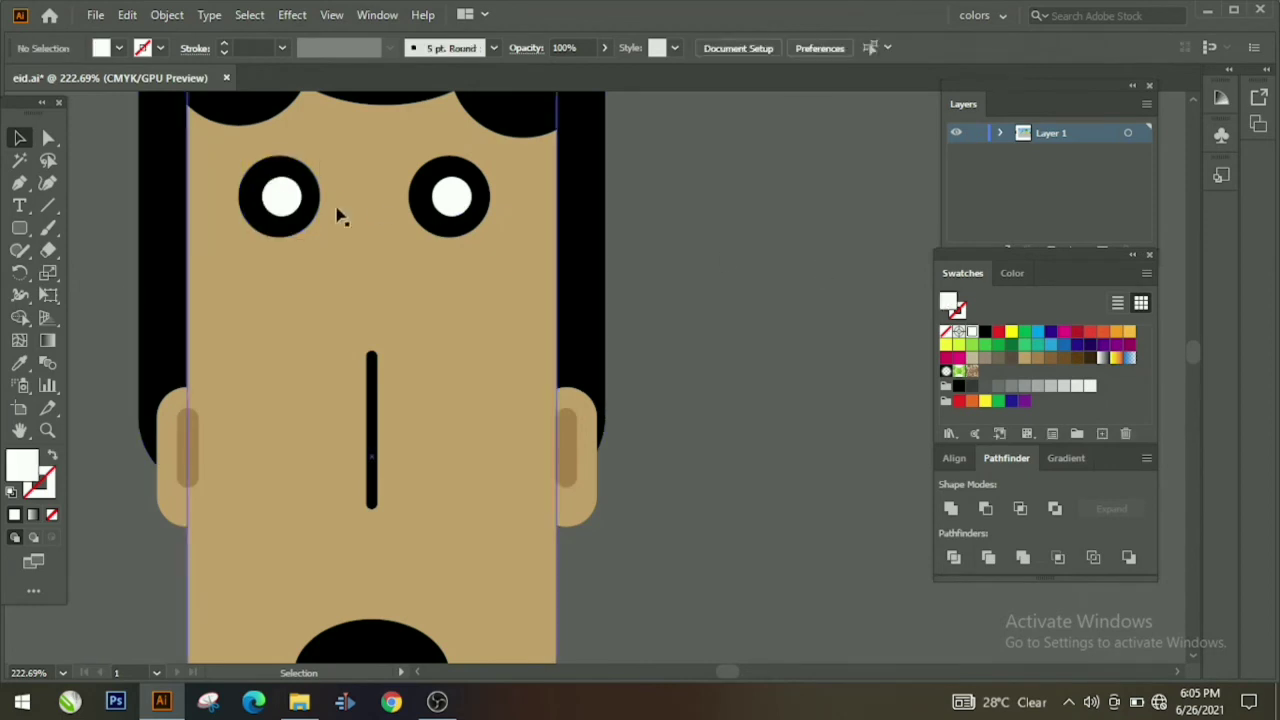
pyautogui.click(281, 197)
pyautogui.press('i')
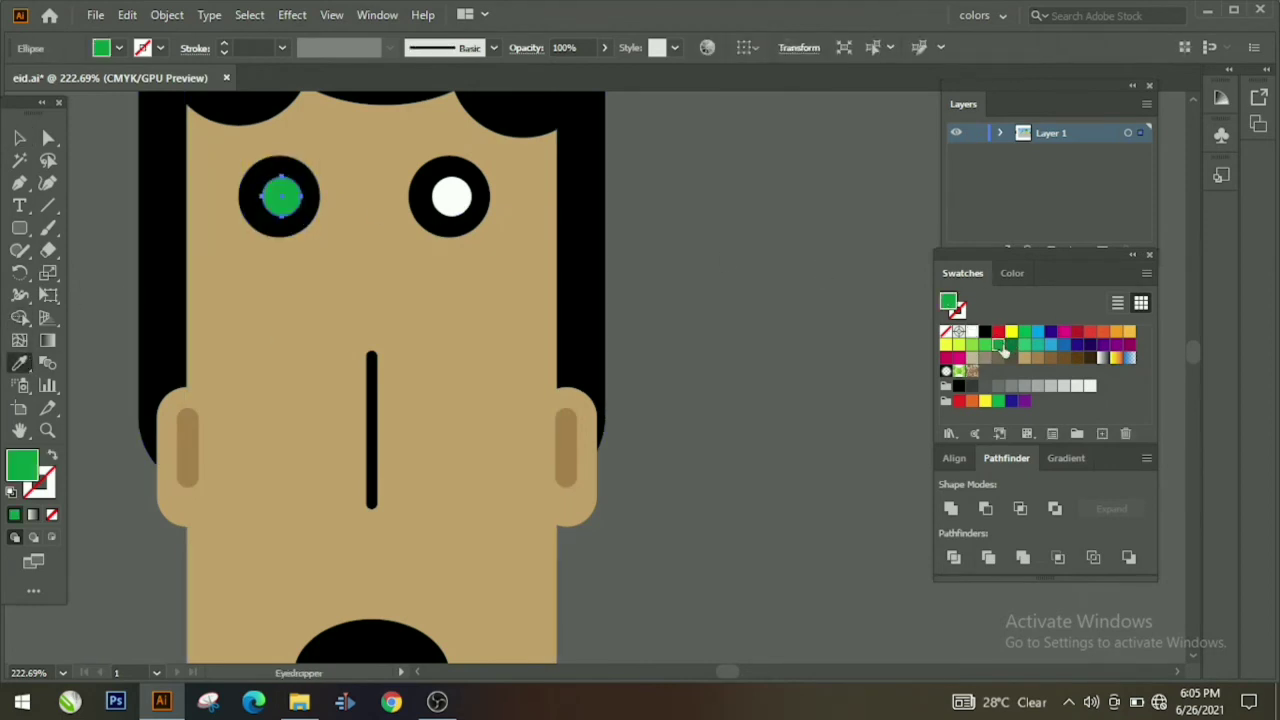
pyautogui.click(450, 198)
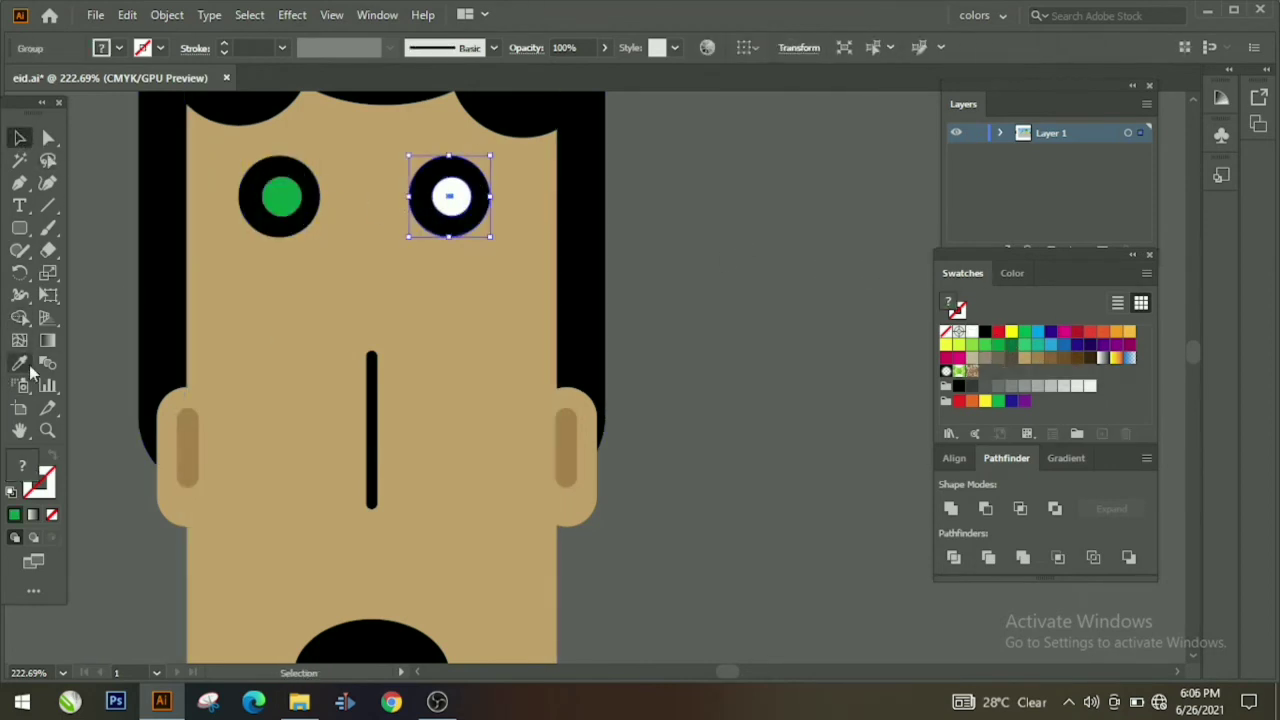
pyautogui.press('i')
pyautogui.click(282, 197)
pyautogui.hotkey('ctrl', 'z')
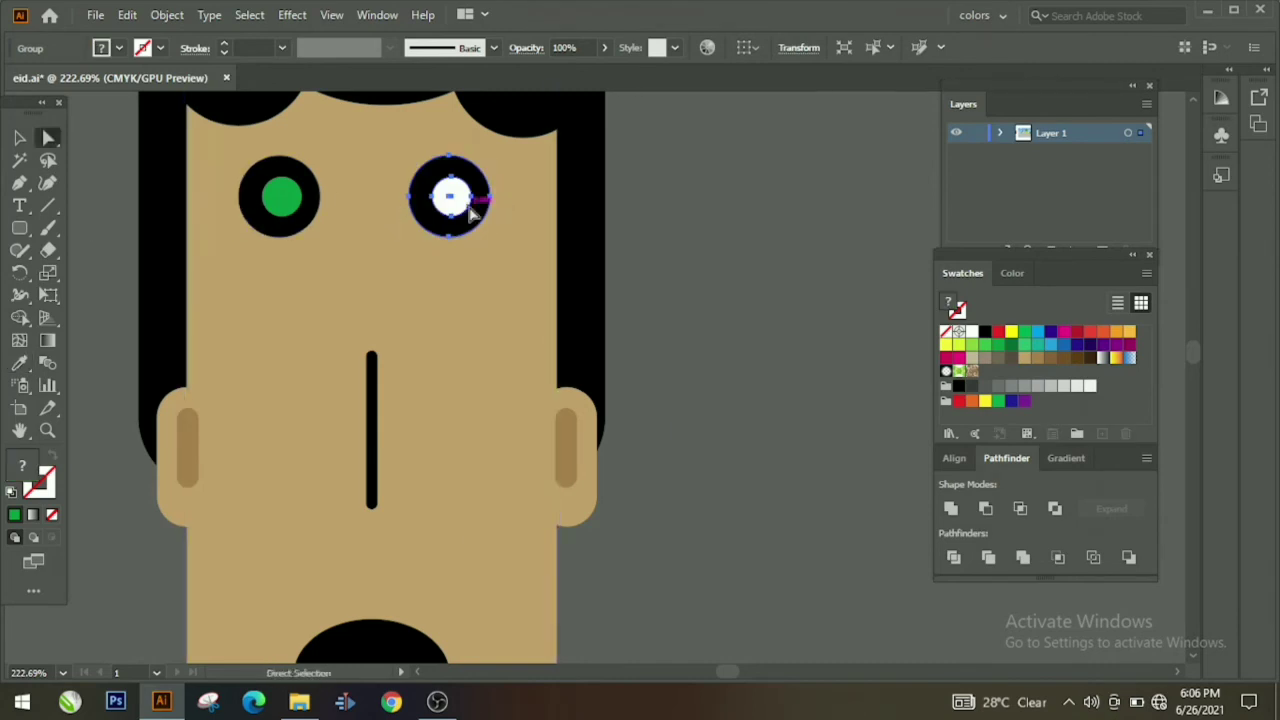
# Step: Ungroup the right eye and fill its white pupil green to match
pyautogui.rightClick(466, 204)
pyautogui.click(528, 363)
pyautogui.press('a')
pyautogui.click(457, 212)
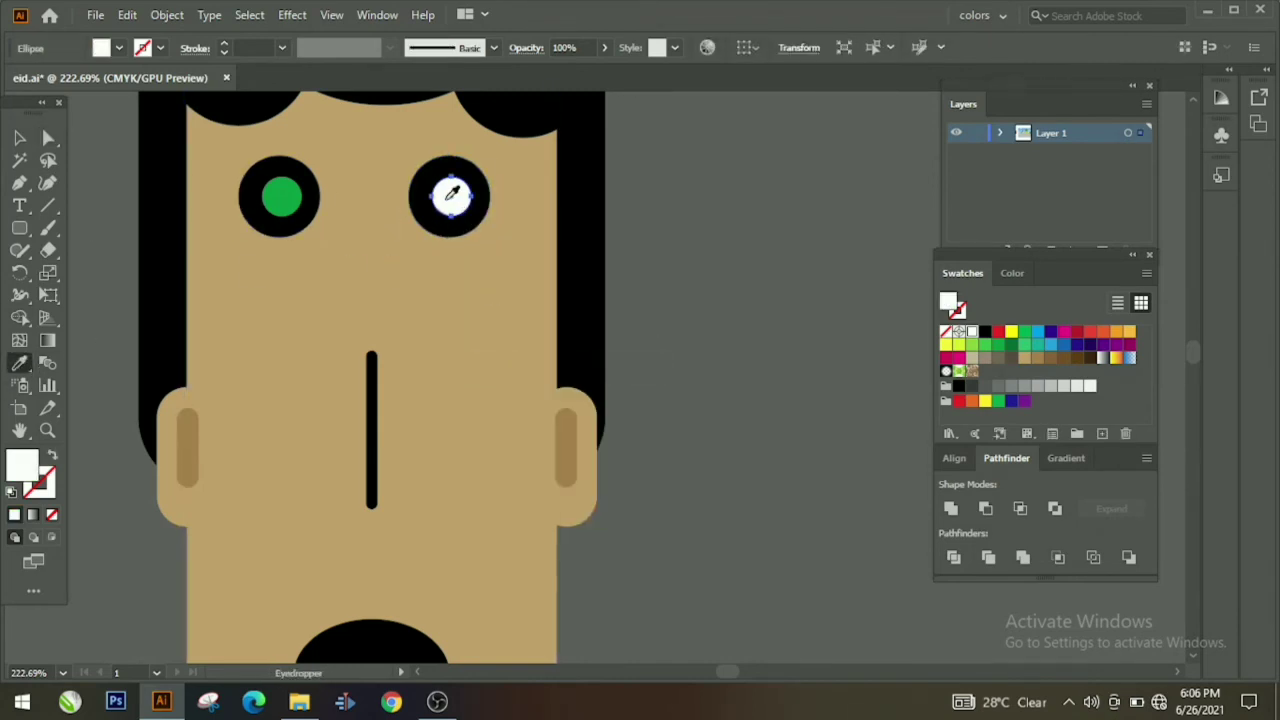
pyautogui.click(19, 137)
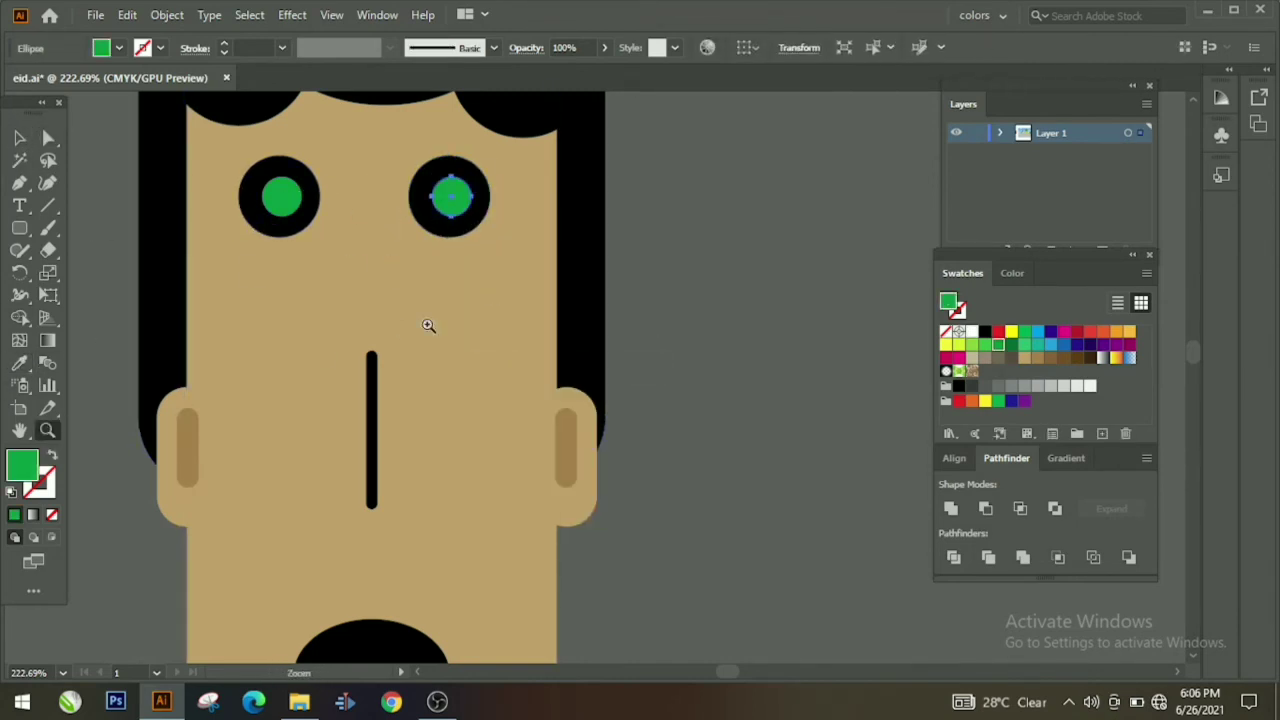
pyautogui.scroll(-6, 428, 325)
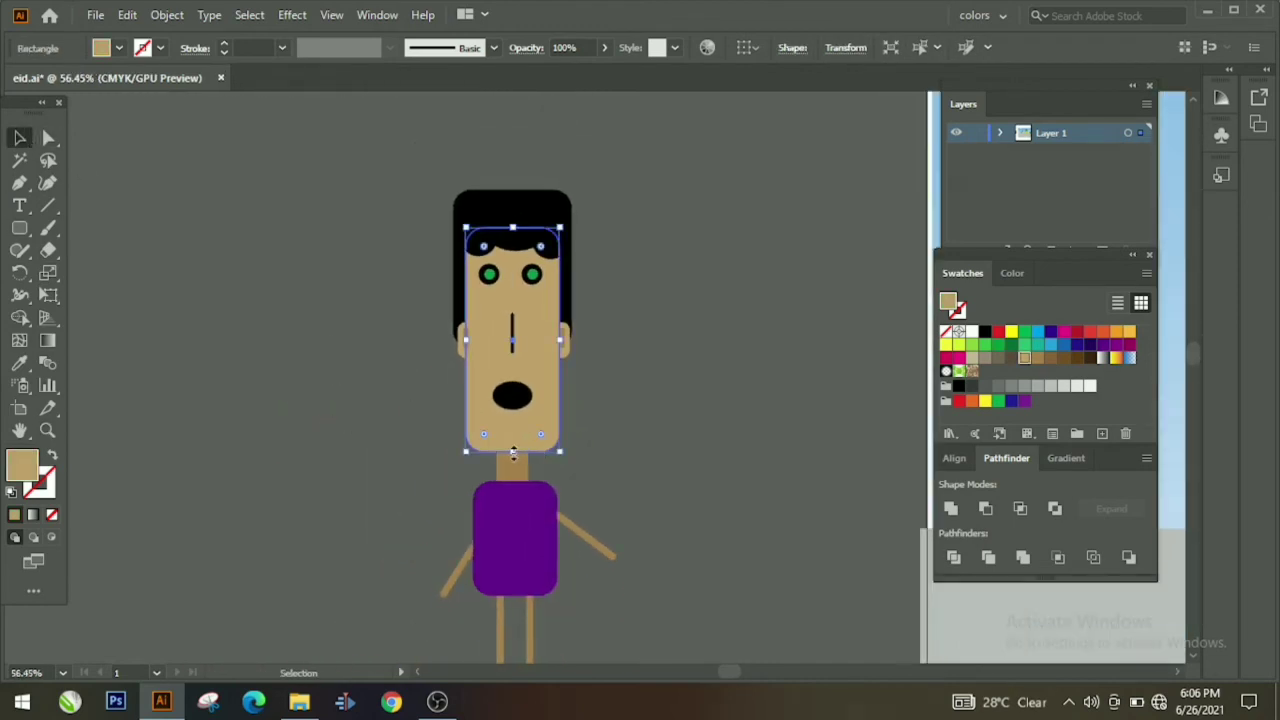
# Step: Shorten the face from its bottom edge and raise the mouth, nose and body to fit
pyautogui.moveTo(514, 452); pyautogui.dragTo(517, 320)
pyautogui.click(586, 438)
pyautogui.click(566, 443)
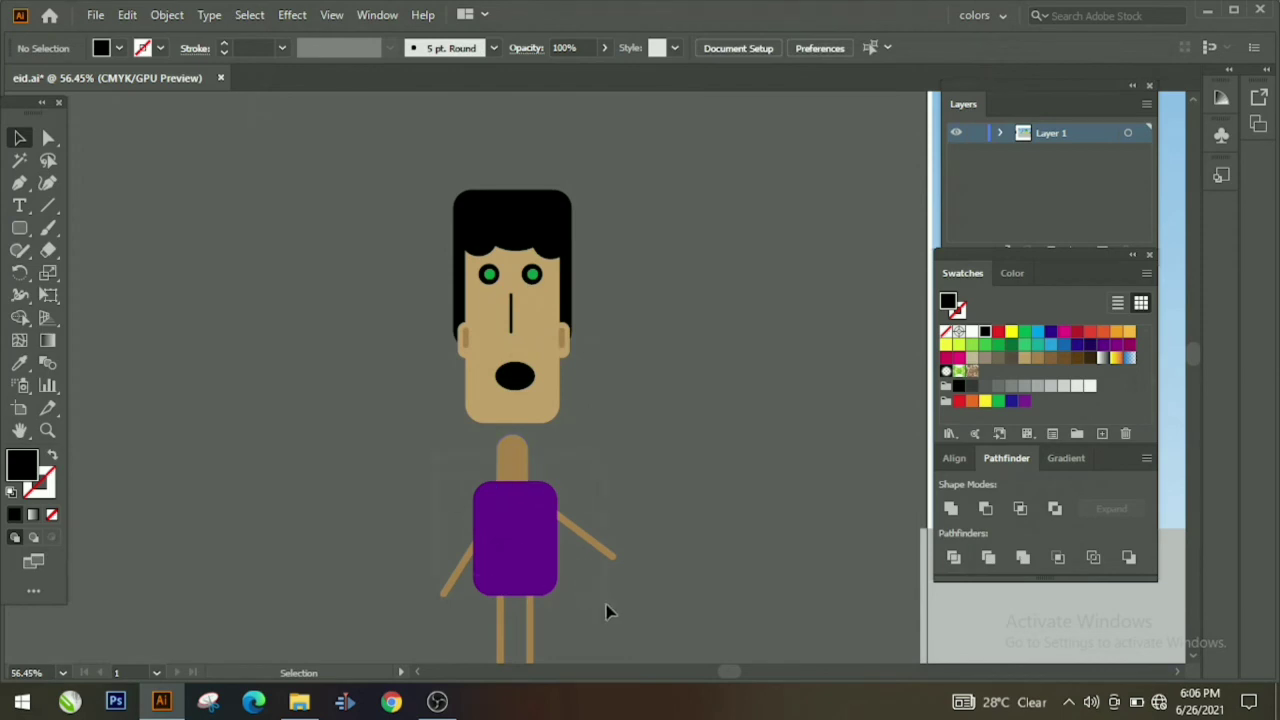
pyautogui.moveTo(606, 604); pyautogui.dragTo(606, 604)
pyautogui.moveTo(535, 556); pyautogui.dragTo(538, 537)
pyautogui.click(639, 476)
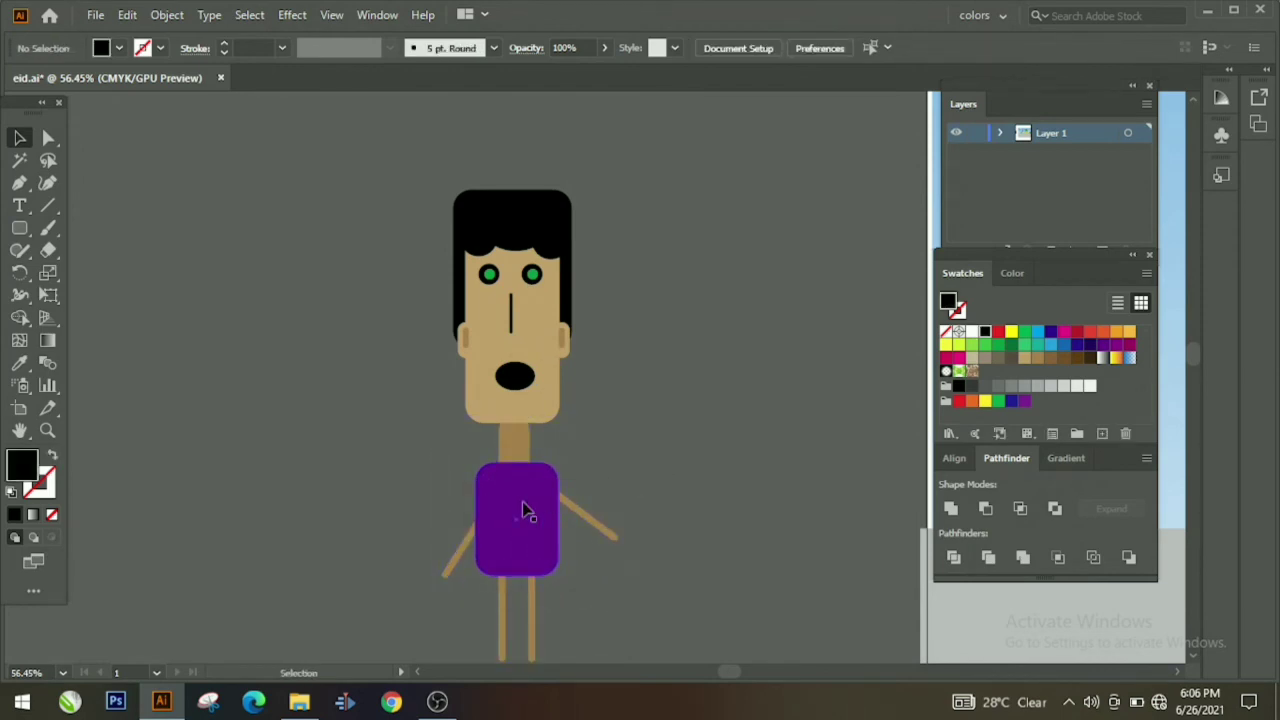
# Step: Raise both black feet so they sit directly under the legs
pyautogui.moveTo(590, 636); pyautogui.dragTo(586, 634)
pyautogui.scroll(-1, 585, 633)
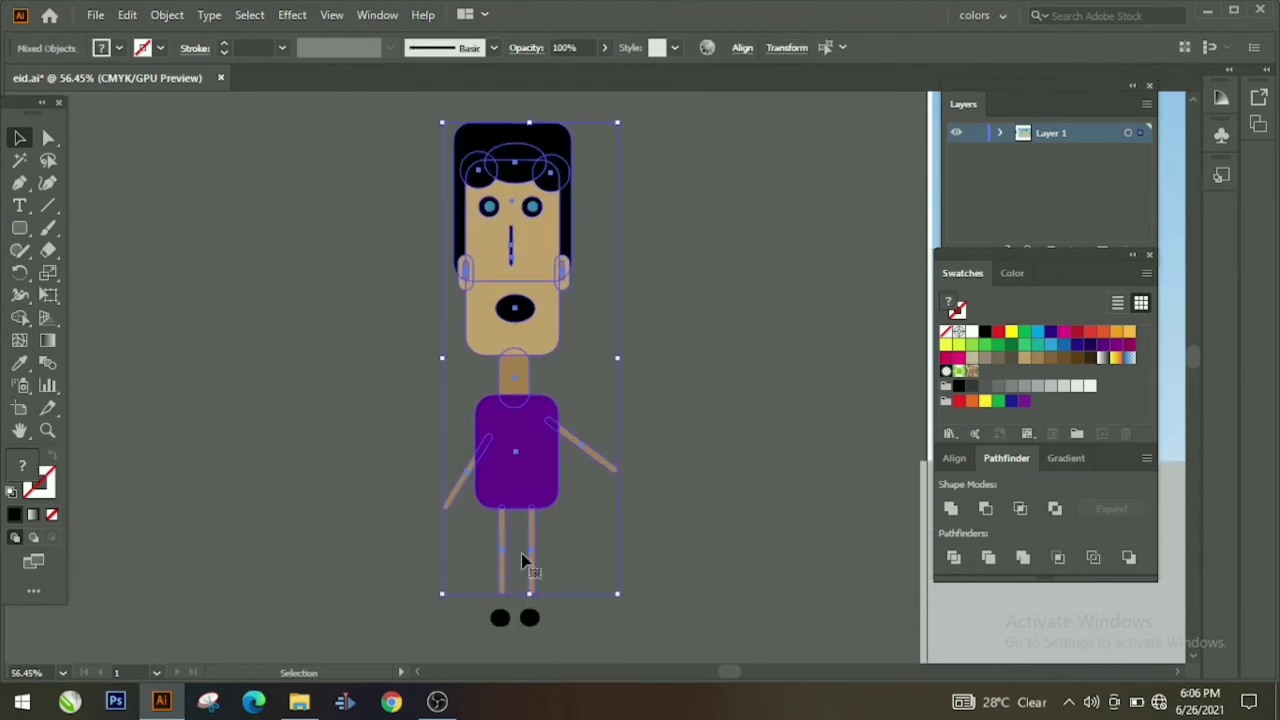
pyautogui.click(451, 564)
pyautogui.moveTo(500, 605); pyautogui.dragTo(538, 587)
pyautogui.click(604, 545)
# Step: Regroup the whole boy, then copy, paste and drag the duplicate off to the side
pyautogui.scroll(3, 600, 430)
pyautogui.moveTo(443, 222); pyautogui.dragTo(579, 680)
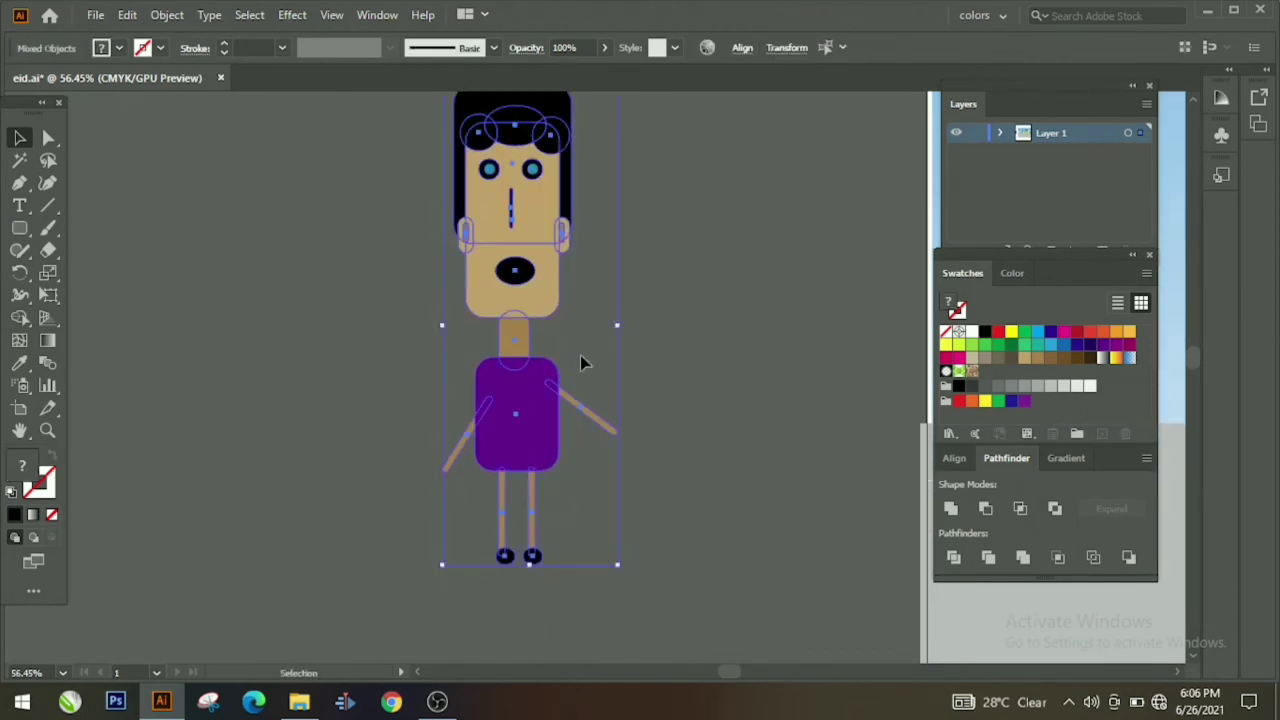
pyautogui.rightClick(580, 355)
pyautogui.click(615, 495)
pyautogui.click(166, 429)
pyautogui.click(542, 455)
pyautogui.hotkey('ctrl', 'c')
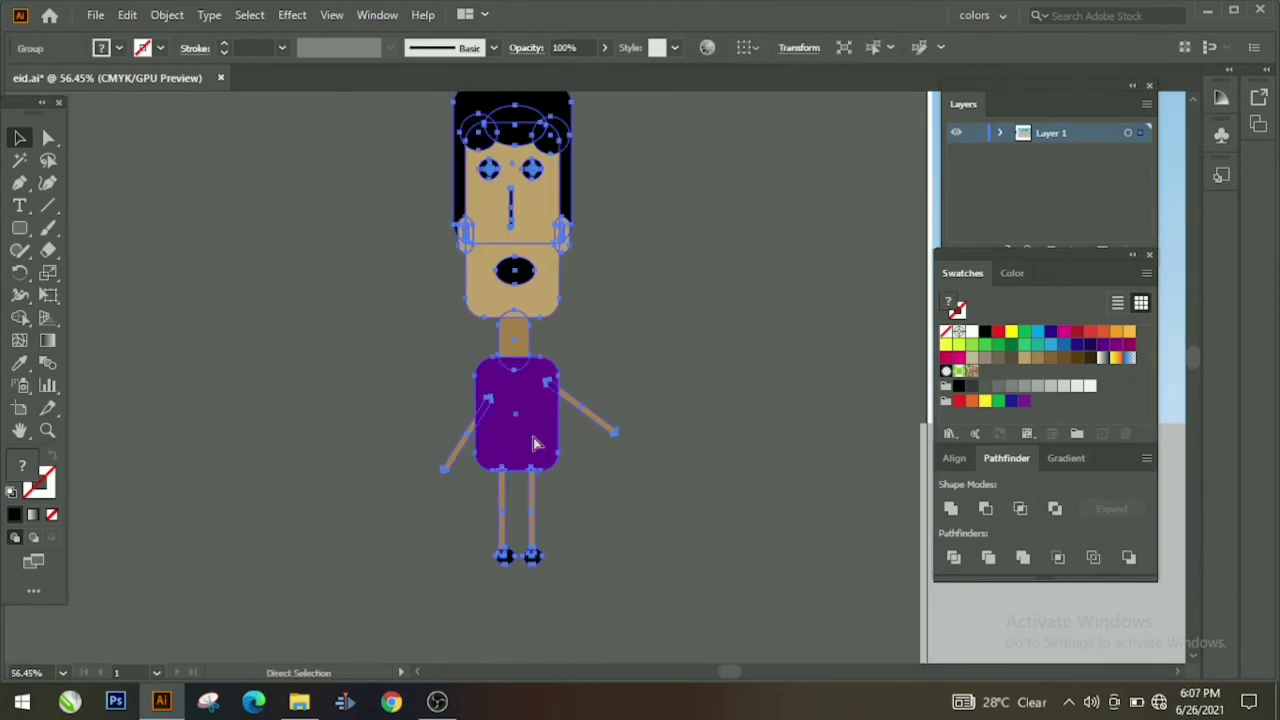
pyautogui.hotkey('ctrl', 'v')
pyautogui.moveTo(564, 464); pyautogui.dragTo(943, 588)
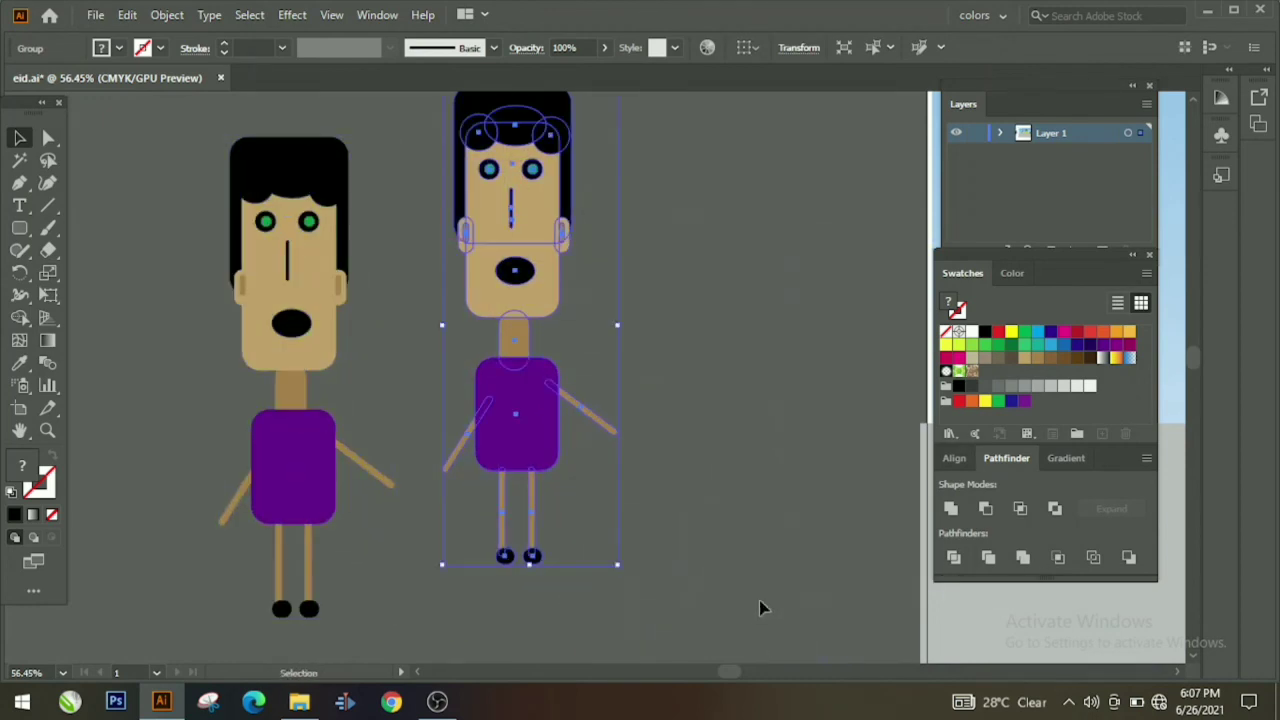
# Step: Zoom out and pan to view the whole scene with the trees and mosque
pyautogui.click(47, 432)
pyautogui.moveTo(532, 556); pyautogui.dragTo(321, 560)
pyautogui.press('space')
pyautogui.moveTo(321, 560); pyautogui.dragTo(423, 366)
pyautogui.moveTo(655, 427); pyautogui.dragTo(160, 471)
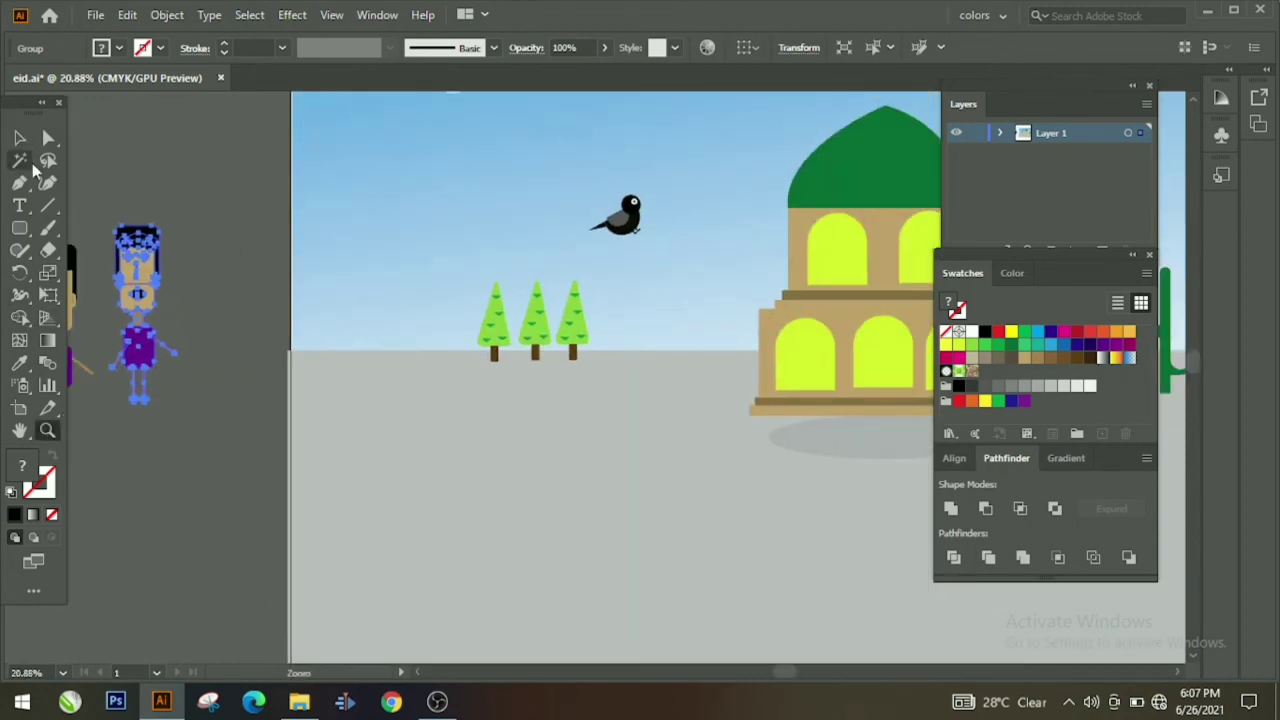
# Step: Move the purple-shirted boy onto the ground below the mosque
pyautogui.click(19, 137)
pyautogui.moveTo(138, 300); pyautogui.dragTo(814, 526)
pyautogui.click(253, 378)
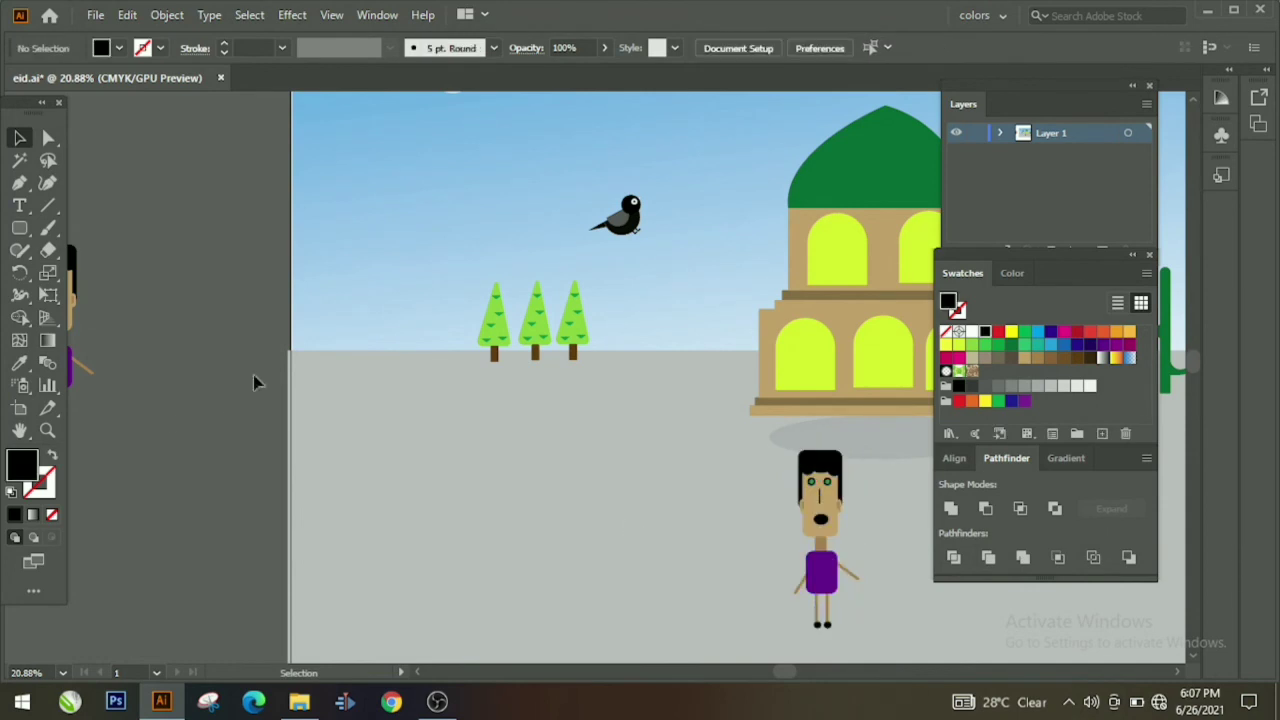
# Step: Ungroup the spare boy copy, make his shirt red, and regroup him
pyautogui.hscroll(-3, 253, 375)
pyautogui.click(315, 335)
pyautogui.rightClick(290, 349)
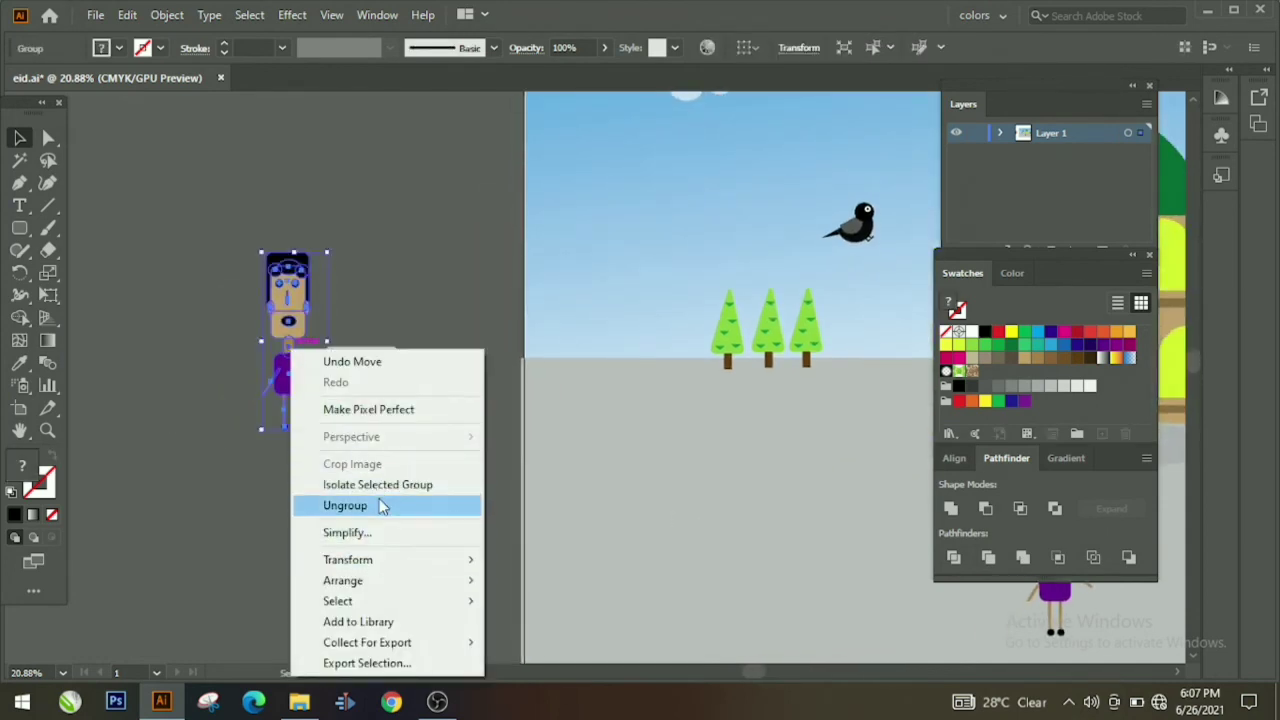
pyautogui.click(383, 506)
pyautogui.click(289, 375)
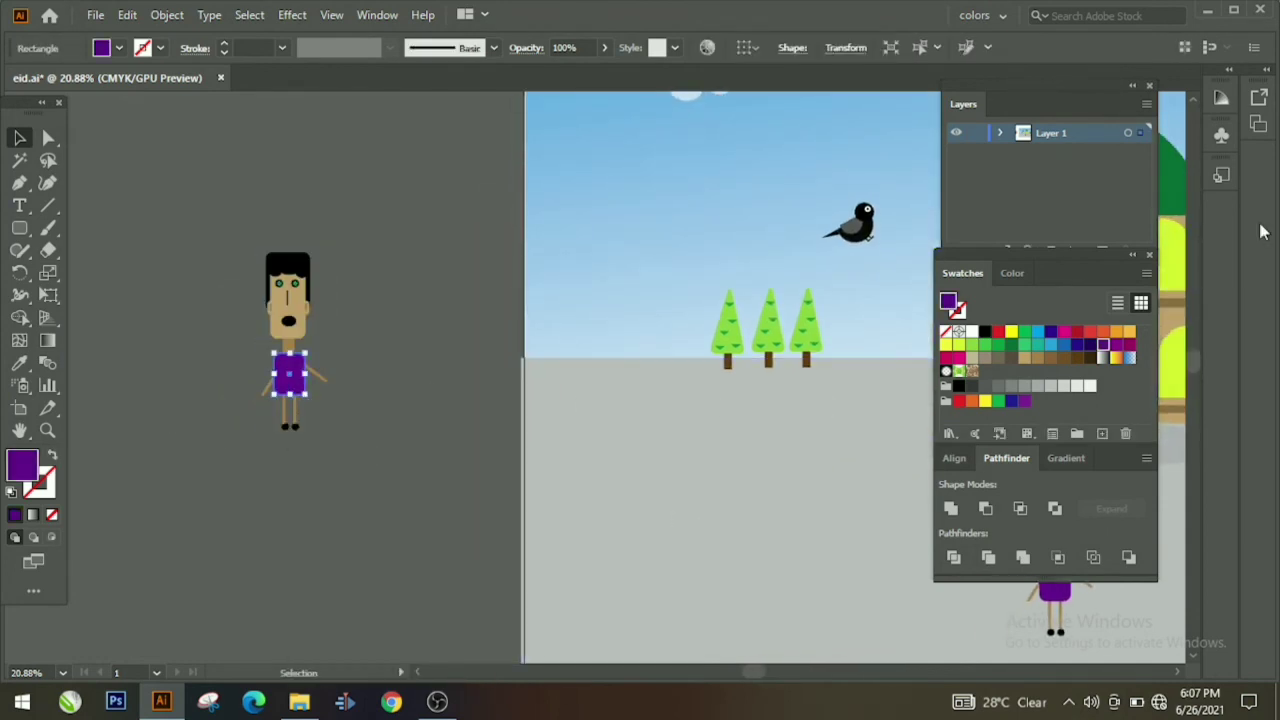
pyautogui.click(379, 308)
pyautogui.moveTo(247, 228); pyautogui.dragTo(405, 472)
pyautogui.rightClick(391, 467)
pyautogui.click(491, 303)
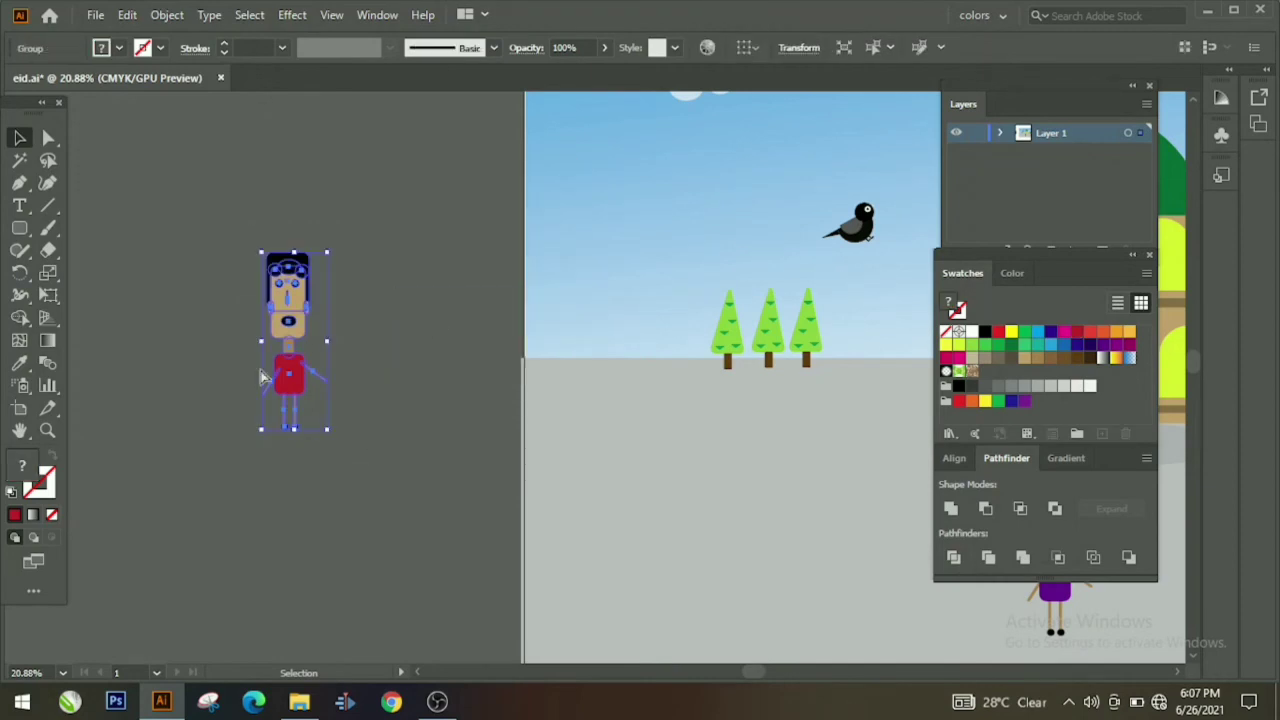
# Step: Duplicate the red-shirted boy and place the copy beside the purple boy
pyautogui.hotkey('ctrl', 'c')
pyautogui.hotkey('ctrl', 'v')
pyautogui.moveTo(494, 422); pyautogui.dragTo(308, 465)
pyautogui.moveTo(306, 472); pyautogui.dragTo(712, 512)
pyautogui.press('space')
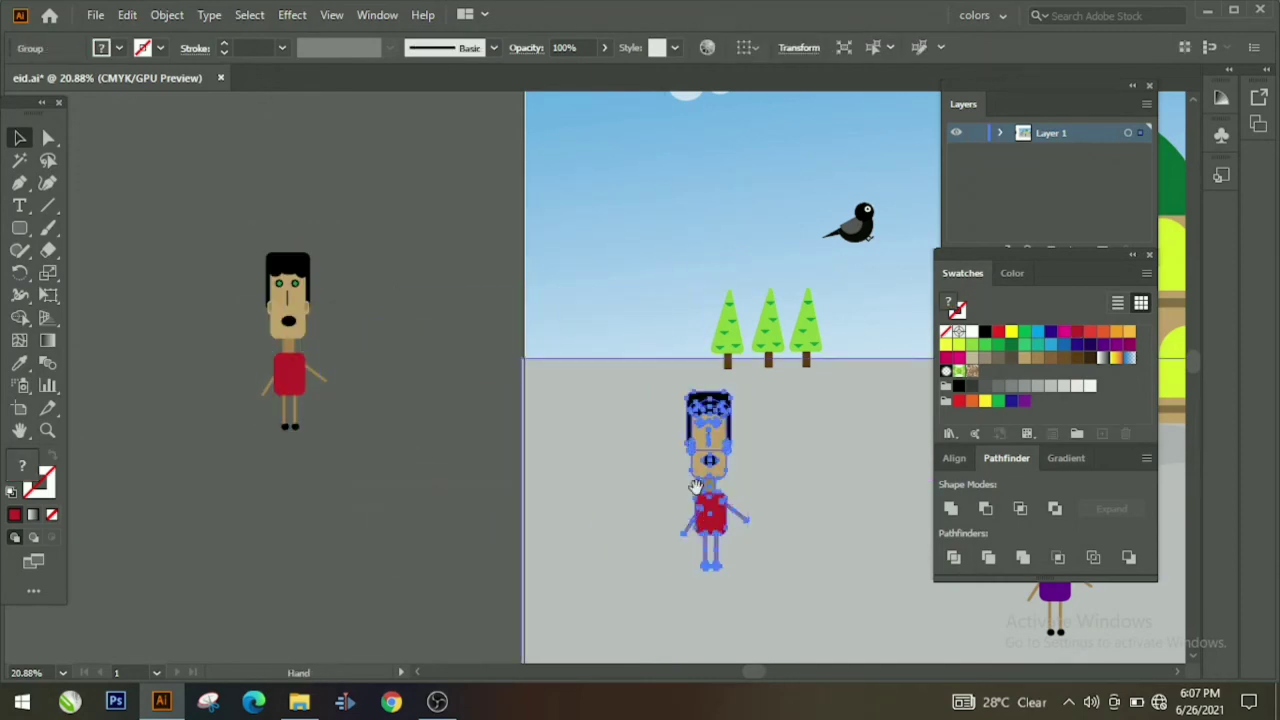
pyautogui.moveTo(605, 447); pyautogui.dragTo(118, 359)
pyautogui.moveTo(118, 359); pyautogui.dragTo(587, 437)
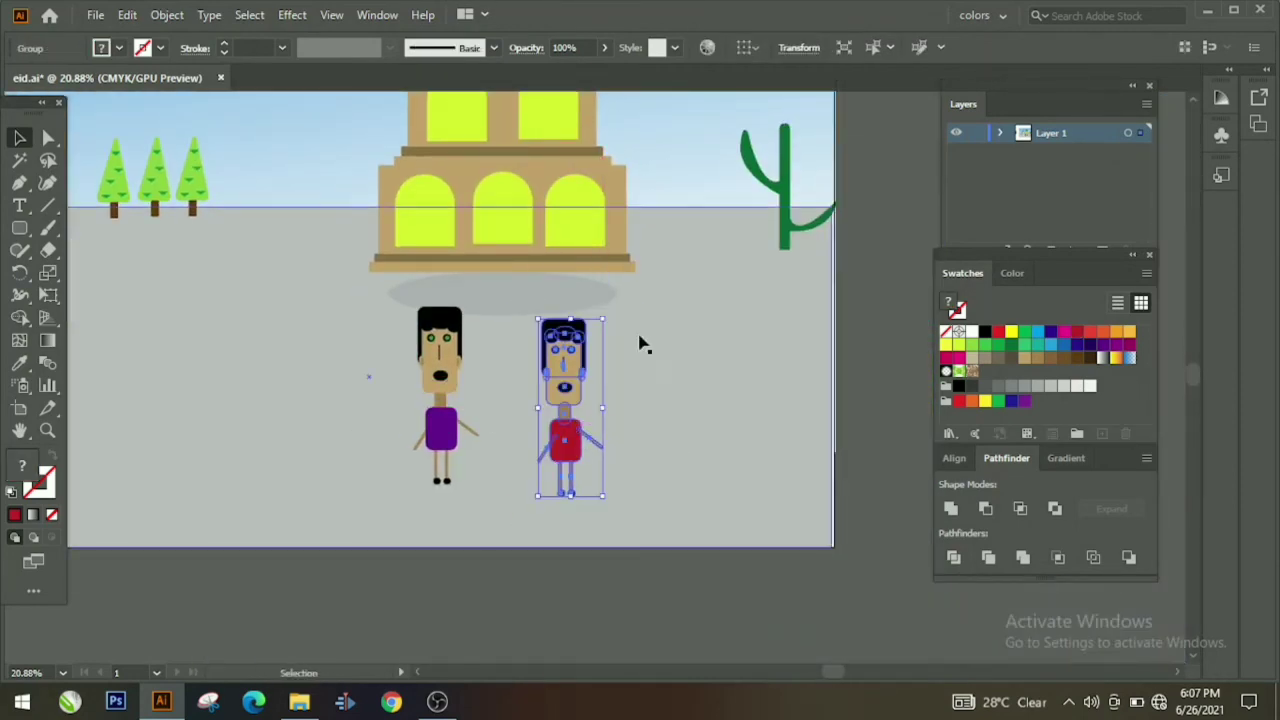
pyautogui.click(650, 472)
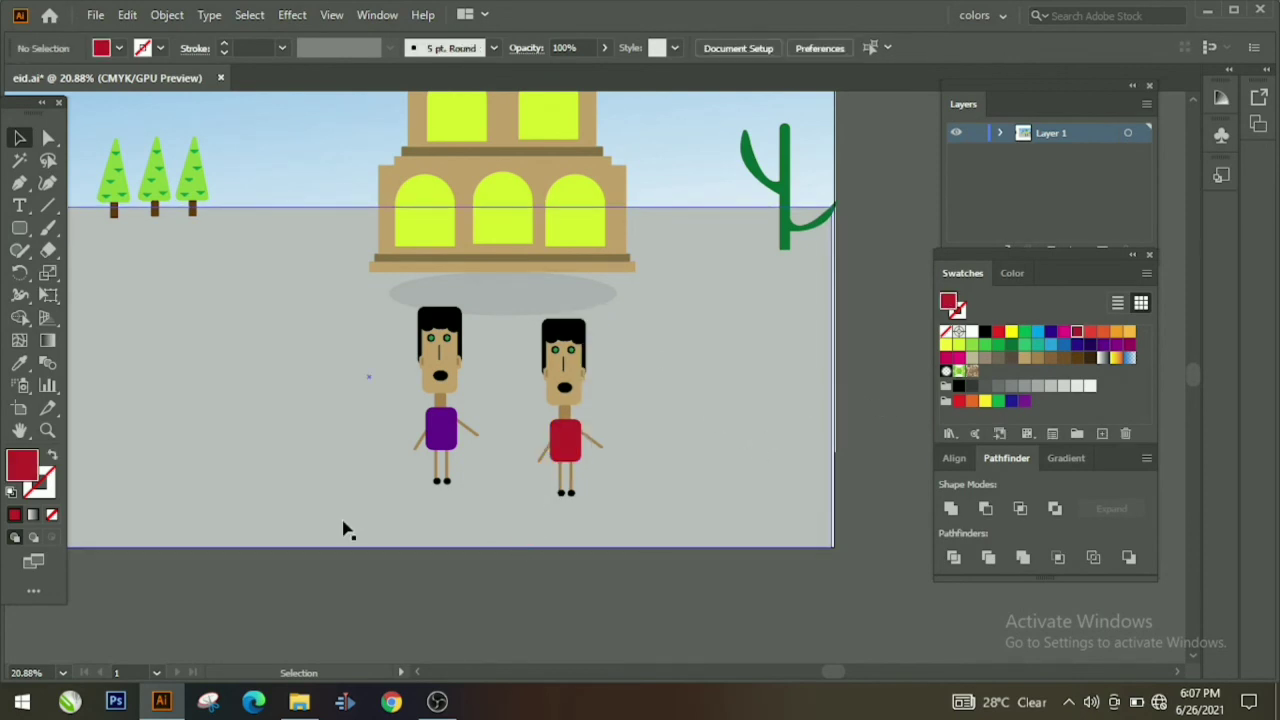
# Step: Undo that placement, shift the red-shirted boy left, and zoom in on him
pyautogui.hotkey('ctrl', 'z')
pyautogui.moveTo(236, 500); pyautogui.dragTo(798, 592)
pyautogui.moveTo(643, 455); pyautogui.dragTo(322, 468)
pyautogui.click(48, 431)
pyautogui.moveTo(335, 365); pyautogui.dragTo(614, 286)
pyautogui.moveTo(387, 600); pyautogui.dragTo(214, 421)
# Step: Ungroup the red-shirted boy, lower his right arm and raise his left arm in a wave
pyautogui.click(23, 144)
pyautogui.rightClick(627, 302)
pyautogui.click(707, 457)
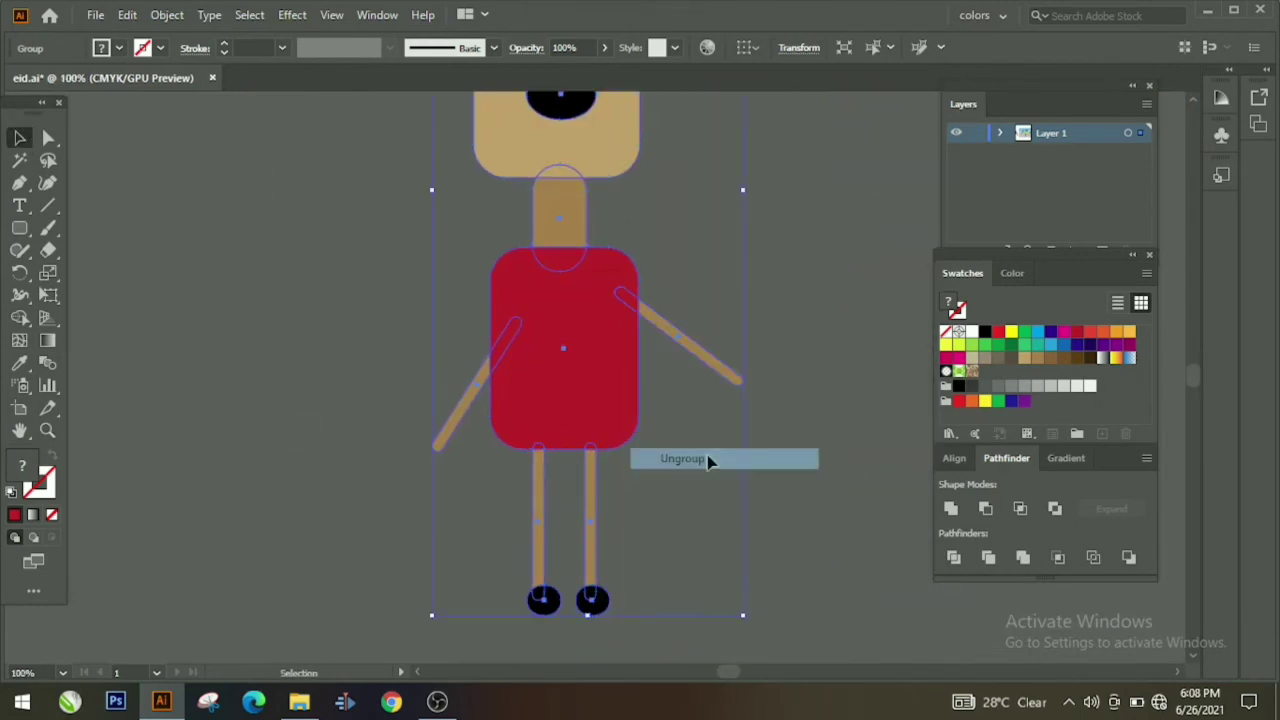
pyautogui.click(710, 456)
pyautogui.click(717, 373)
pyautogui.moveTo(751, 385); pyautogui.dragTo(731, 440)
pyautogui.click(732, 425)
pyautogui.moveTo(688, 345); pyautogui.dragTo(670, 359)
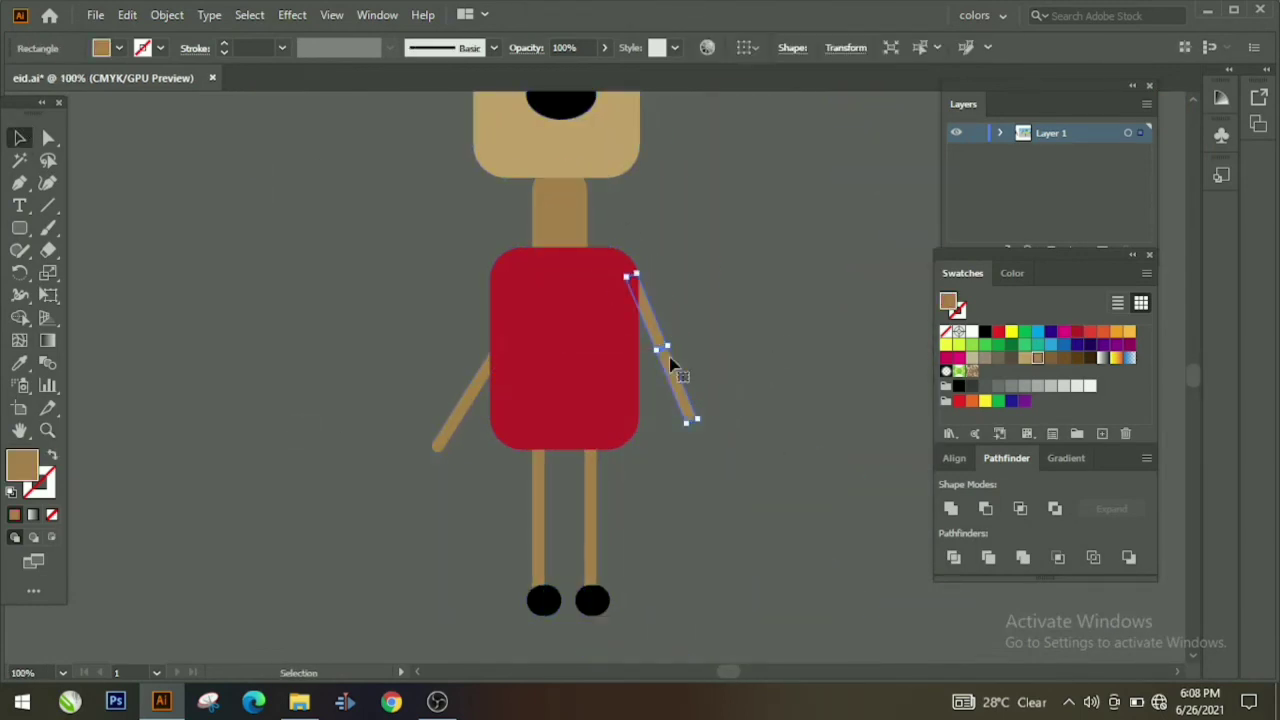
pyautogui.click(320, 330)
pyautogui.moveTo(458, 375); pyautogui.dragTo(436, 250)
pyautogui.click(403, 312)
# Step: Regroup all parts of the red-shirted boy into one object and zoom out
pyautogui.scroll(6, 412, 264)
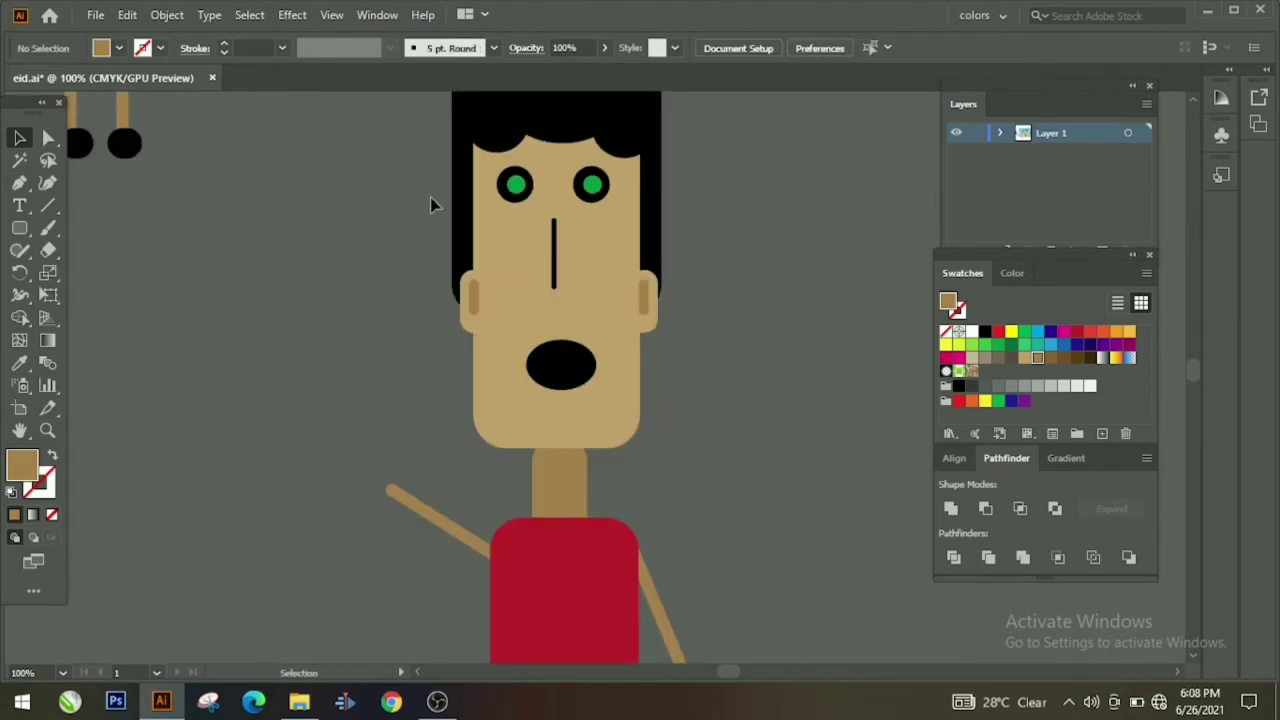
pyautogui.scroll(3, 430, 204)
pyautogui.moveTo(436, 138); pyautogui.dragTo(660, 680)
pyautogui.rightClick(619, 260)
pyautogui.click(670, 403)
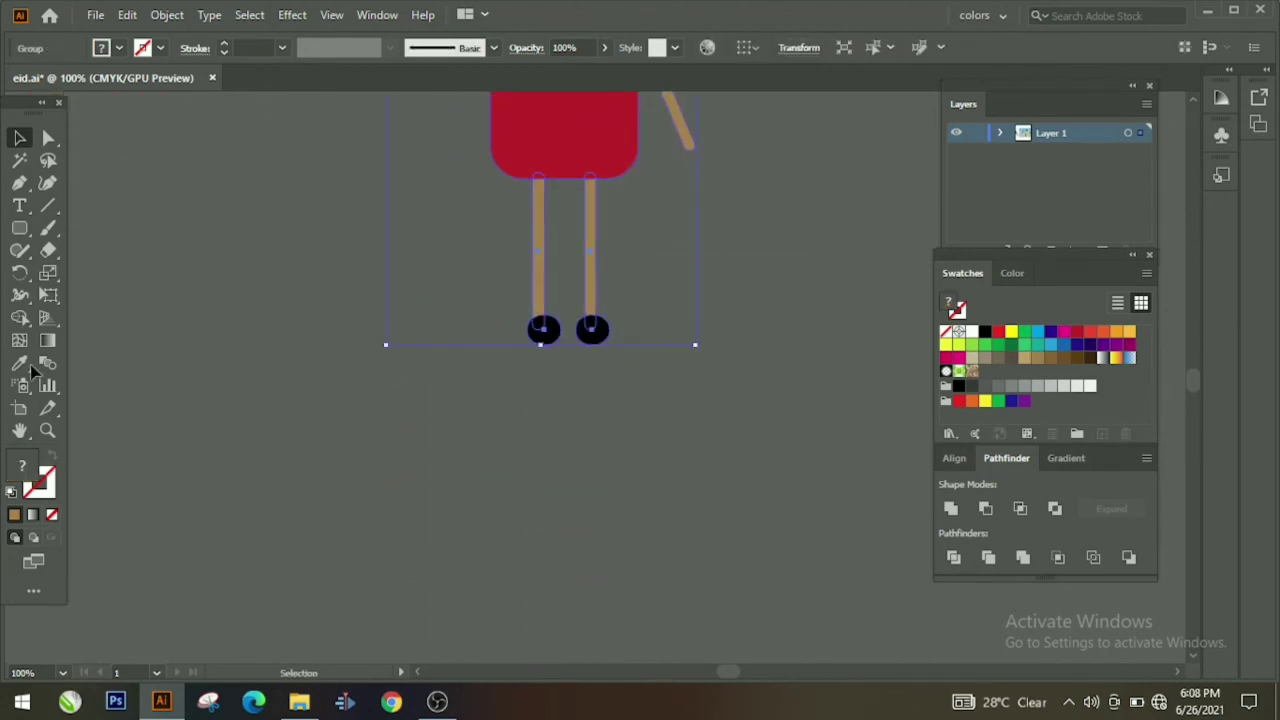
pyautogui.moveTo(634, 326); pyautogui.dragTo(488, 459)
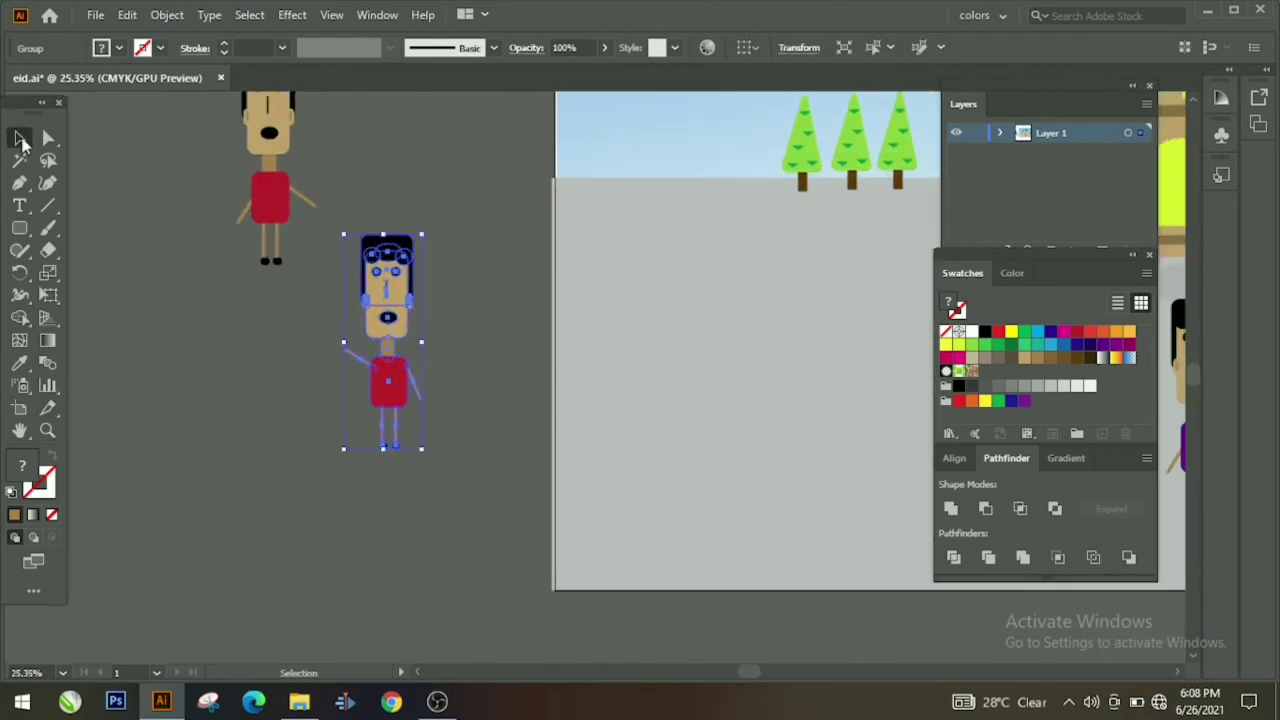
# Step: Drag the grouped red-shirted boy onto the ground next to the purple-shirted boy
pyautogui.click(22, 140)
pyautogui.moveTo(388, 385); pyautogui.dragTo(753, 402)
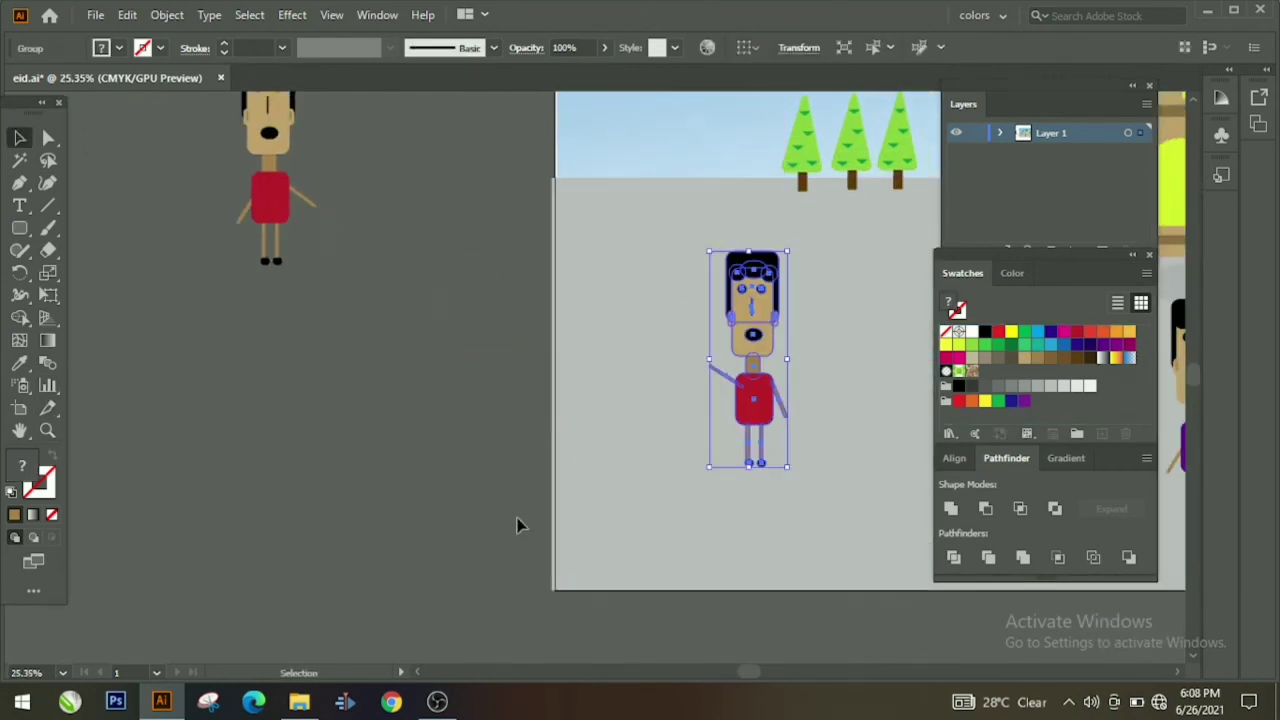
pyautogui.moveTo(492, 610); pyautogui.dragTo(48, 581)
pyautogui.moveTo(308, 370); pyautogui.dragTo(633, 435)
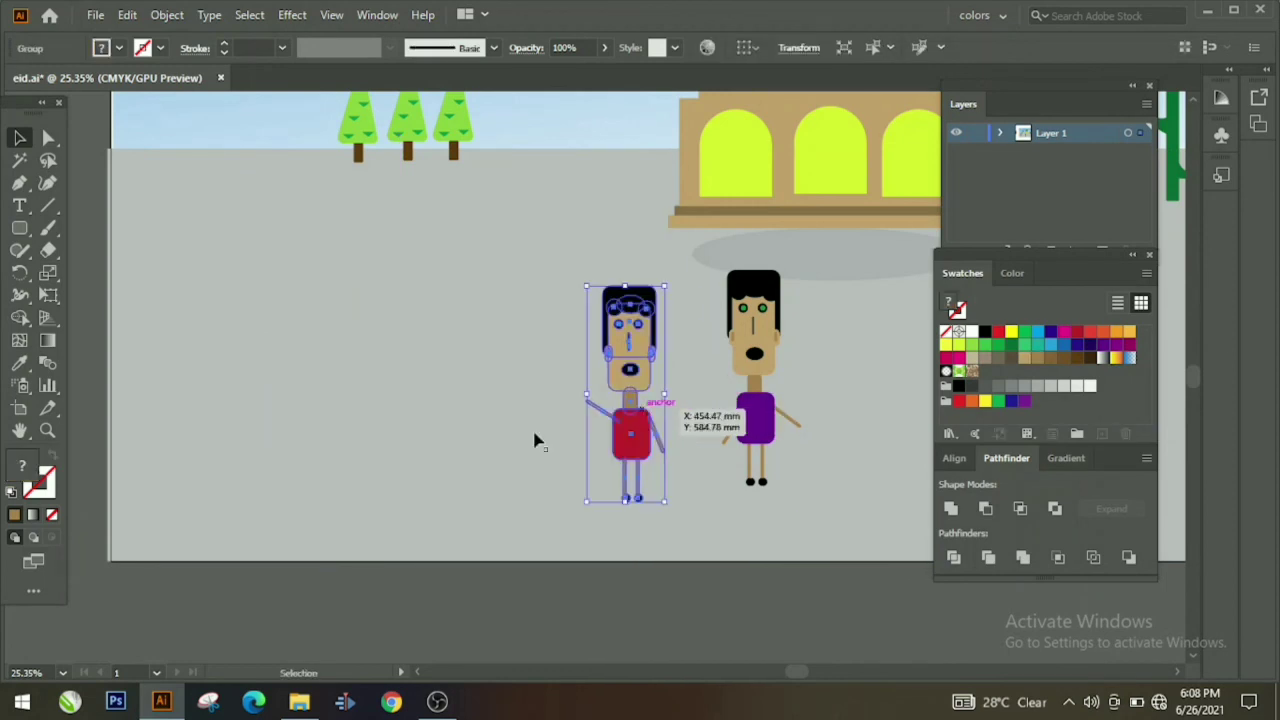
pyautogui.click(482, 571)
pyautogui.moveTo(70, 392); pyautogui.dragTo(499, 637)
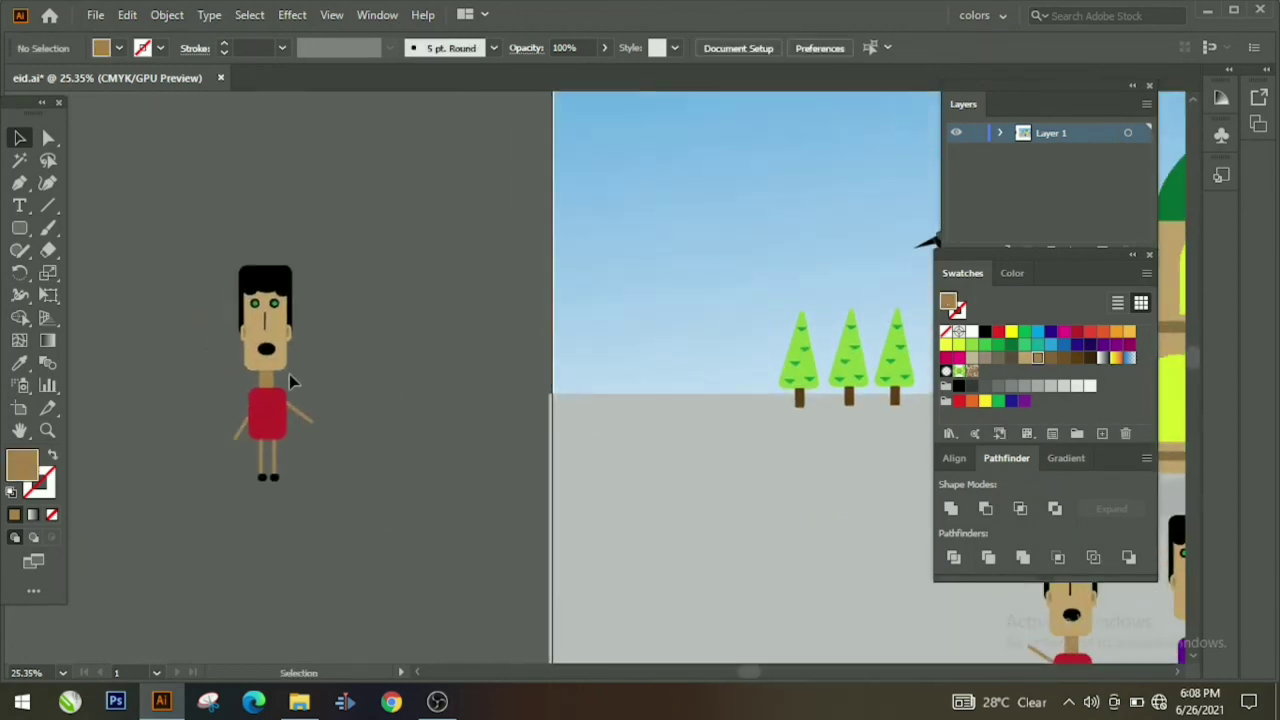
# Step: Ungroup the spare boy and colour his shirt and both feet yellow
pyautogui.rightClick(258, 415)
pyautogui.click(365, 243)
pyautogui.click(285, 414)
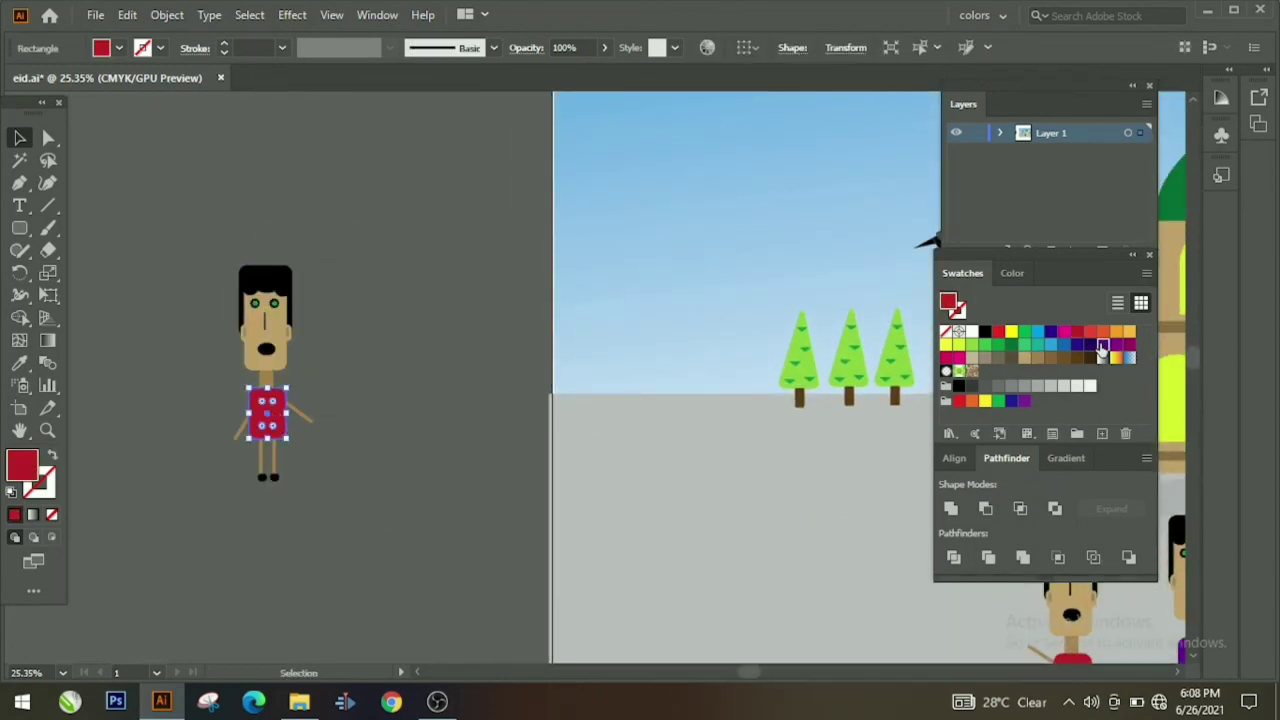
pyautogui.click(1103, 346)
pyautogui.click(1011, 331)
pyautogui.click(146, 323)
pyautogui.click(268, 476)
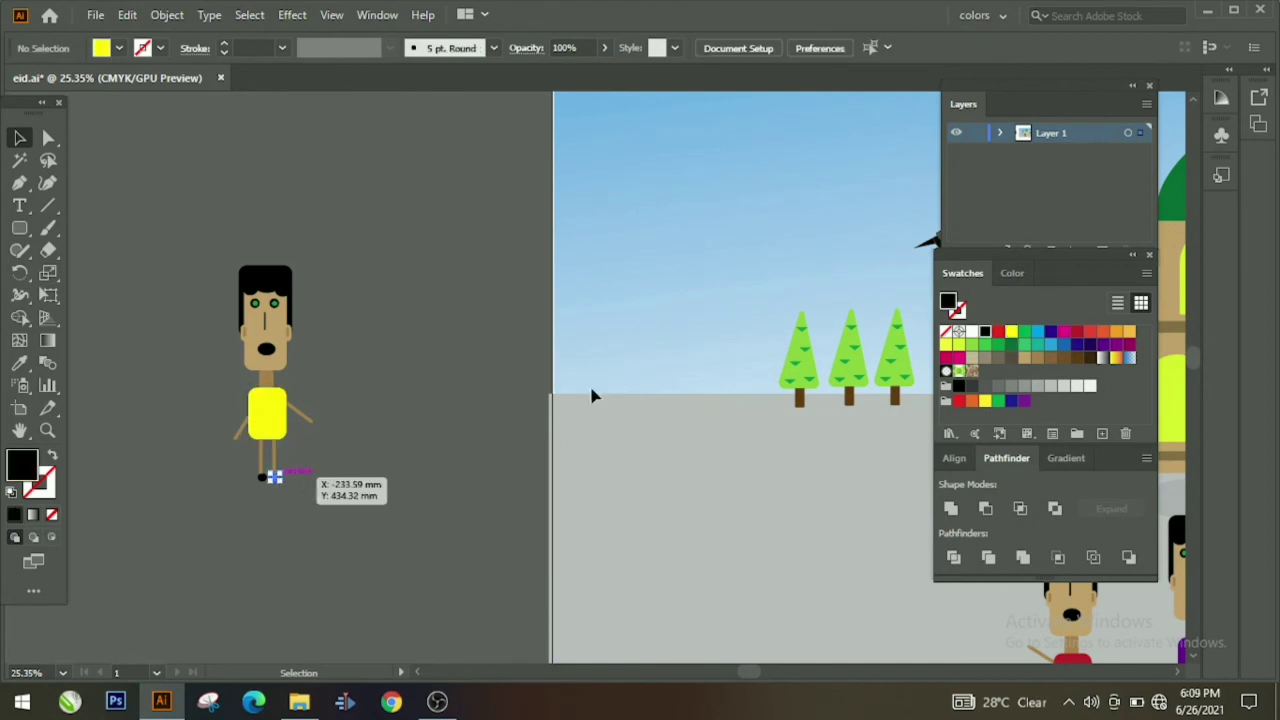
pyautogui.click(1011, 331)
pyautogui.click(385, 446)
pyautogui.click(262, 477)
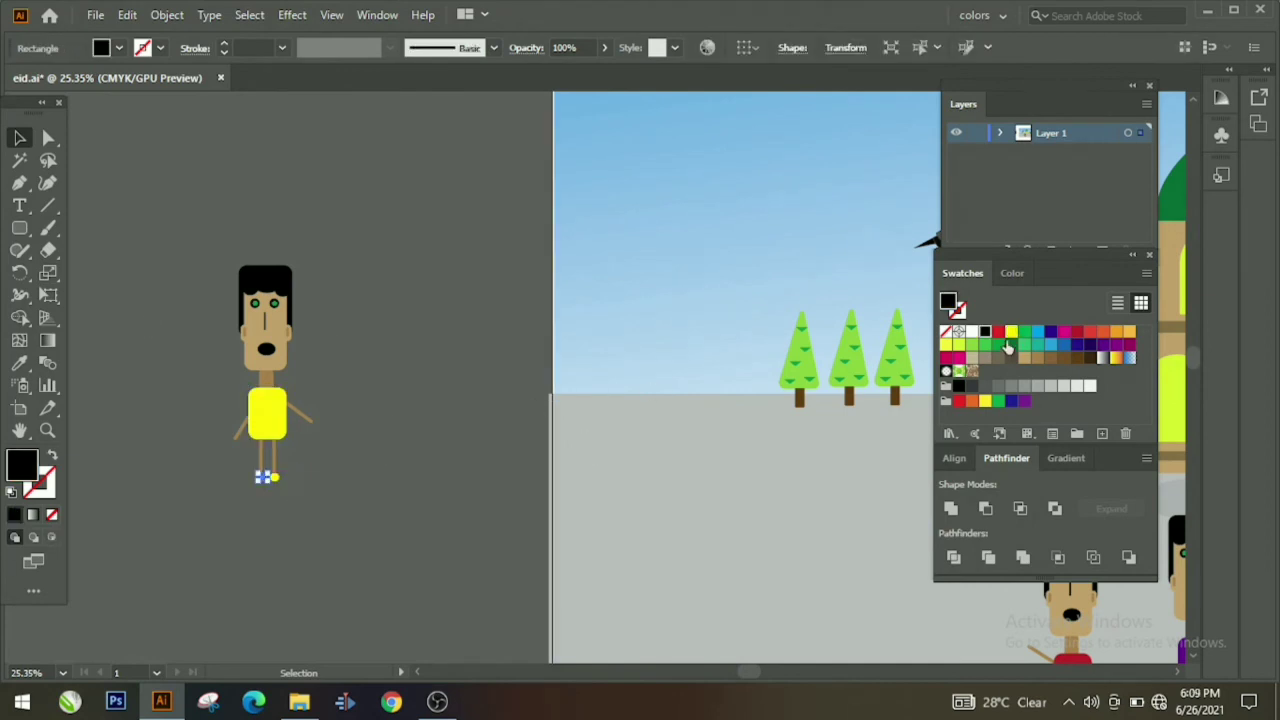
pyautogui.click(1011, 331)
pyautogui.click(402, 421)
# Step: Zoom in on the yellow boy, rotate his right arm, and swing the left arm down
pyautogui.moveTo(116, 188); pyautogui.dragTo(288, 487)
pyautogui.rightClick(288, 487)
pyautogui.click(350, 321)
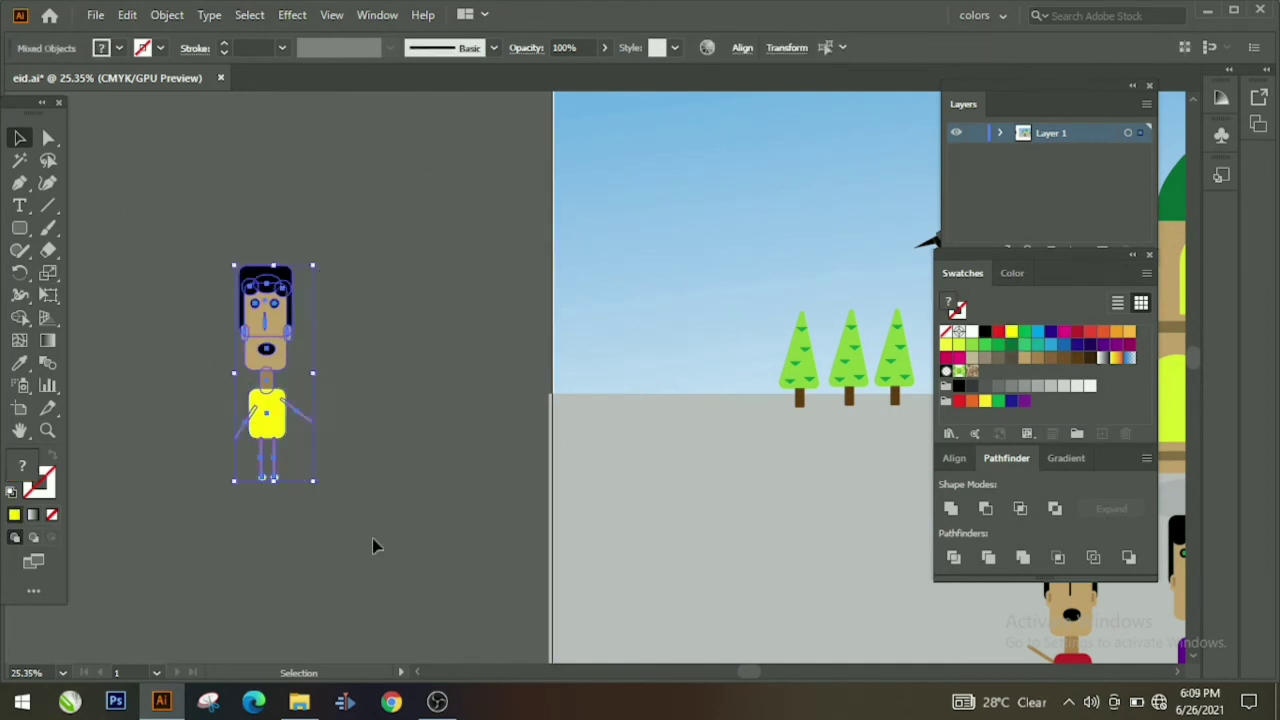
pyautogui.click(308, 417)
pyautogui.click(50, 432)
pyautogui.moveTo(372, 450); pyautogui.dragTo(615, 342)
pyautogui.moveTo(215, 446); pyautogui.dragTo(500, 420)
pyautogui.moveTo(520, 375); pyautogui.dragTo(575, 368)
pyautogui.click(20, 138)
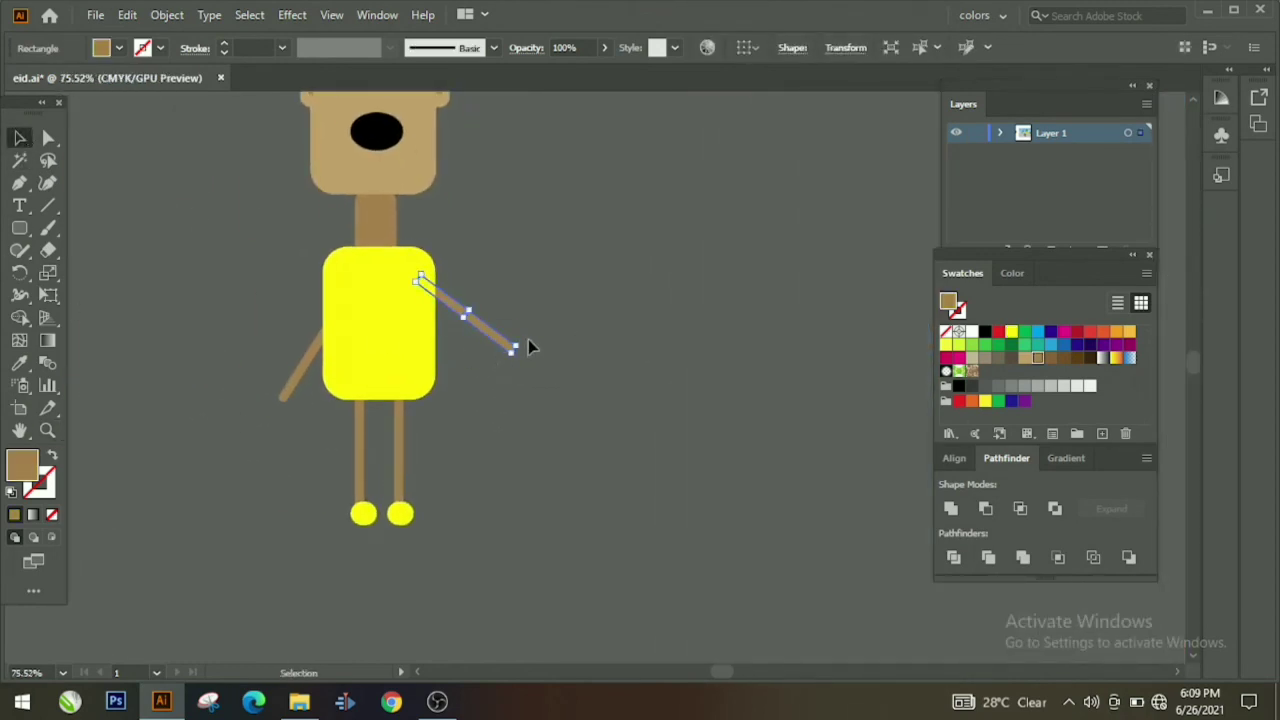
pyautogui.moveTo(516, 316); pyautogui.dragTo(512, 284)
pyautogui.moveTo(318, 347); pyautogui.dragTo(325, 347)
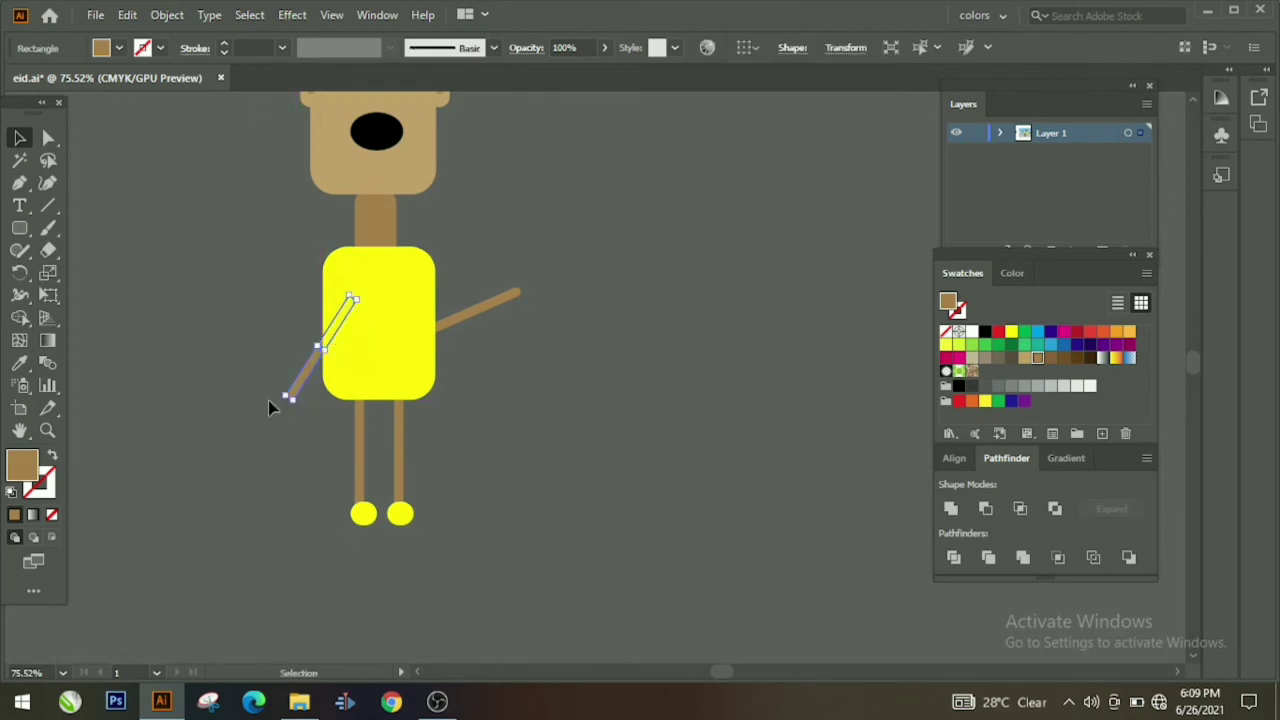
pyautogui.moveTo(296, 415); pyautogui.dragTo(325, 405)
# Step: Set both arms beside the body, with the left arm rotated to 150°
pyautogui.scroll(3, 440, 453)
pyautogui.click(505, 410)
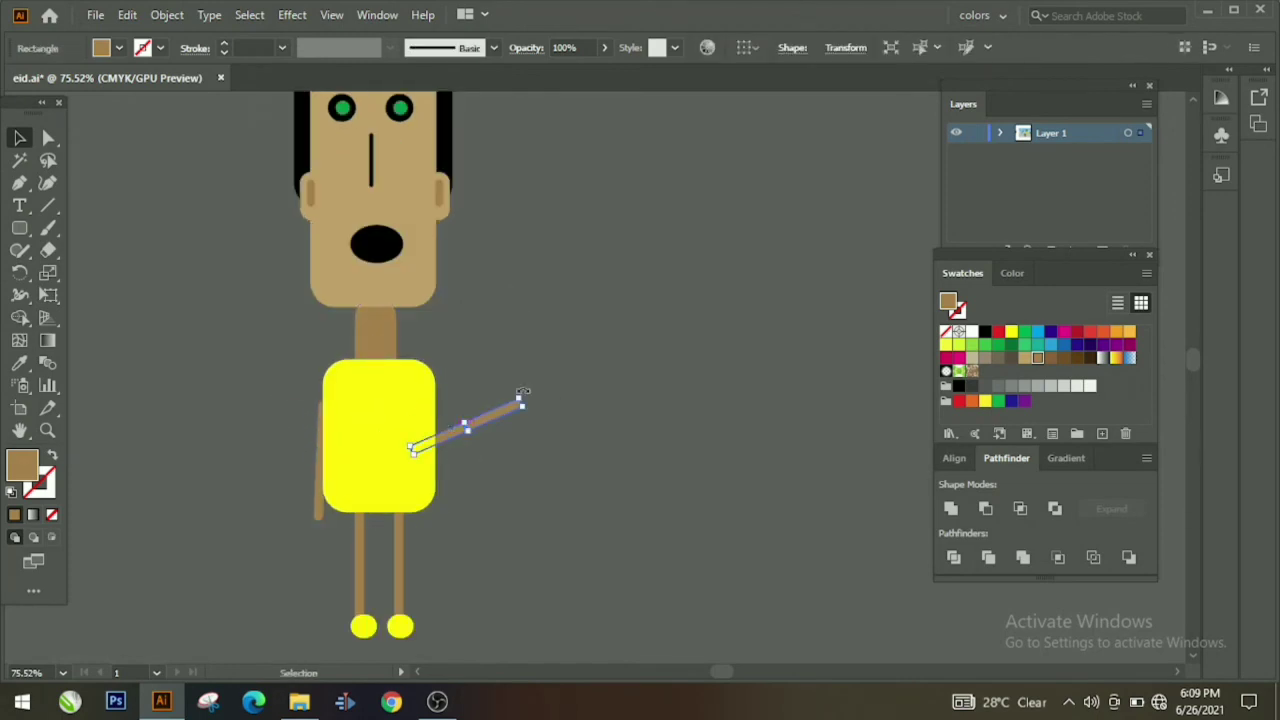
pyautogui.moveTo(465, 447); pyautogui.dragTo(468, 450)
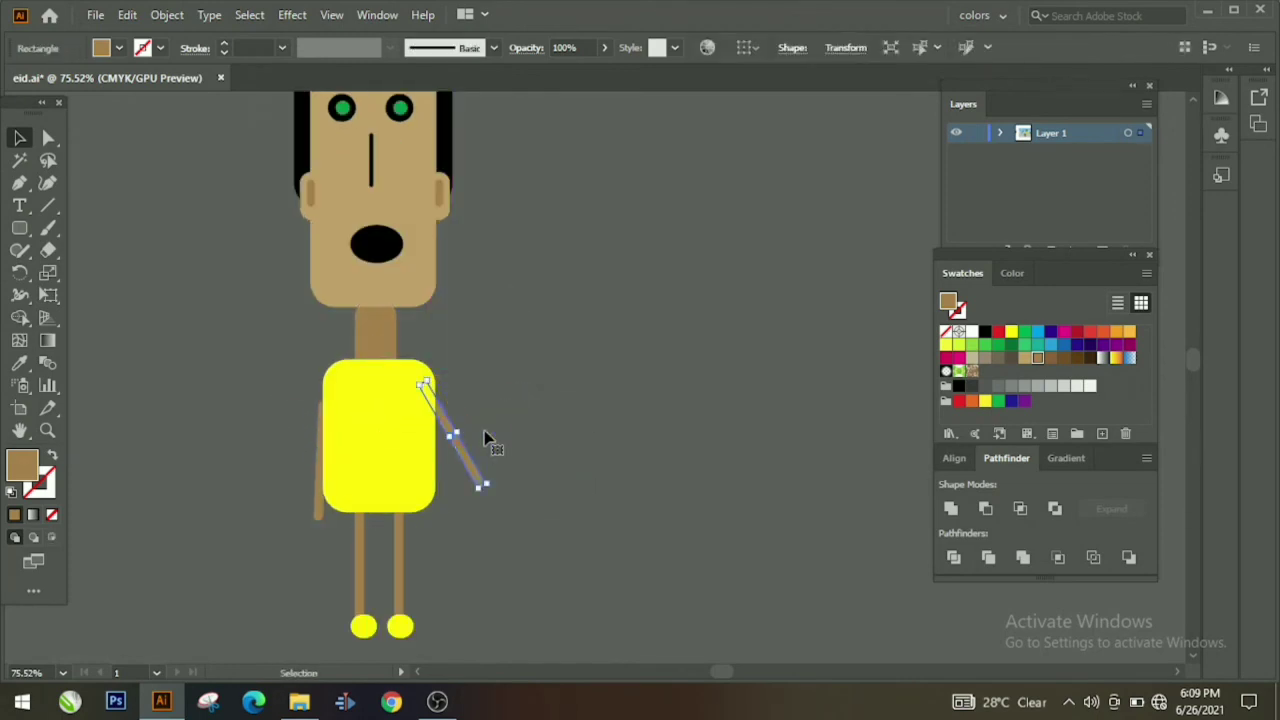
pyautogui.click(325, 492)
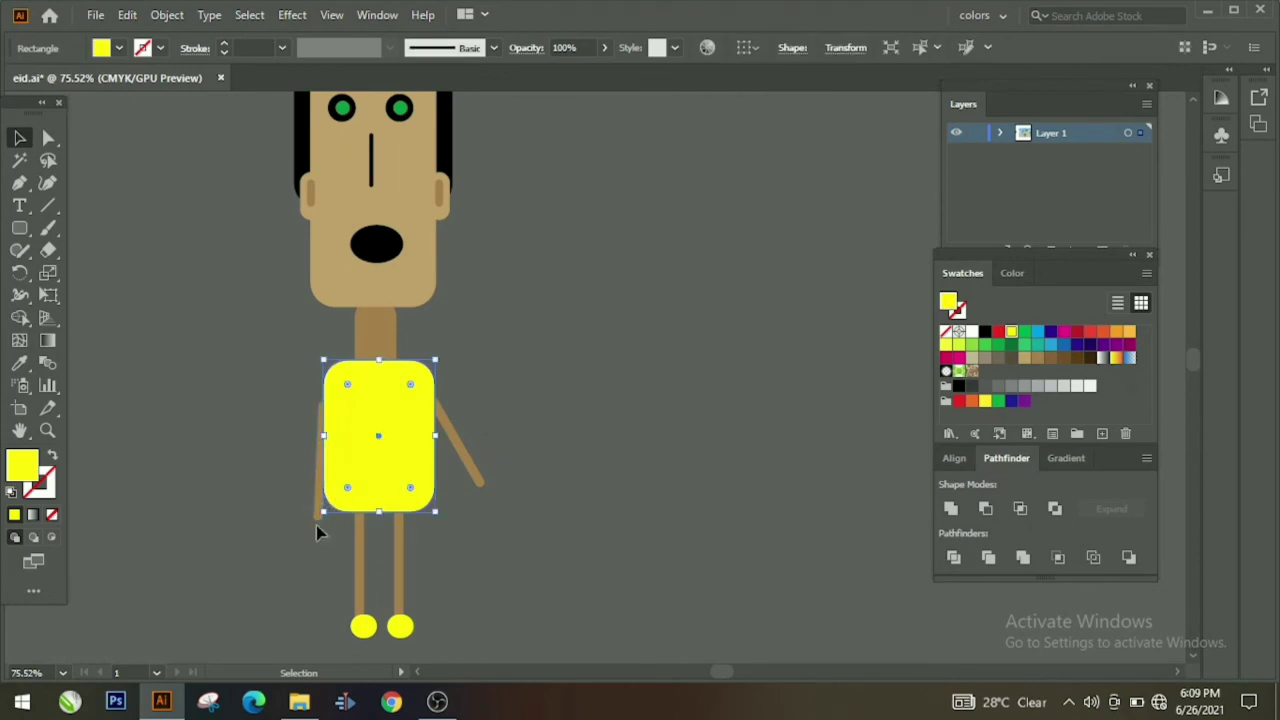
pyautogui.moveTo(315, 517); pyautogui.dragTo(298, 503)
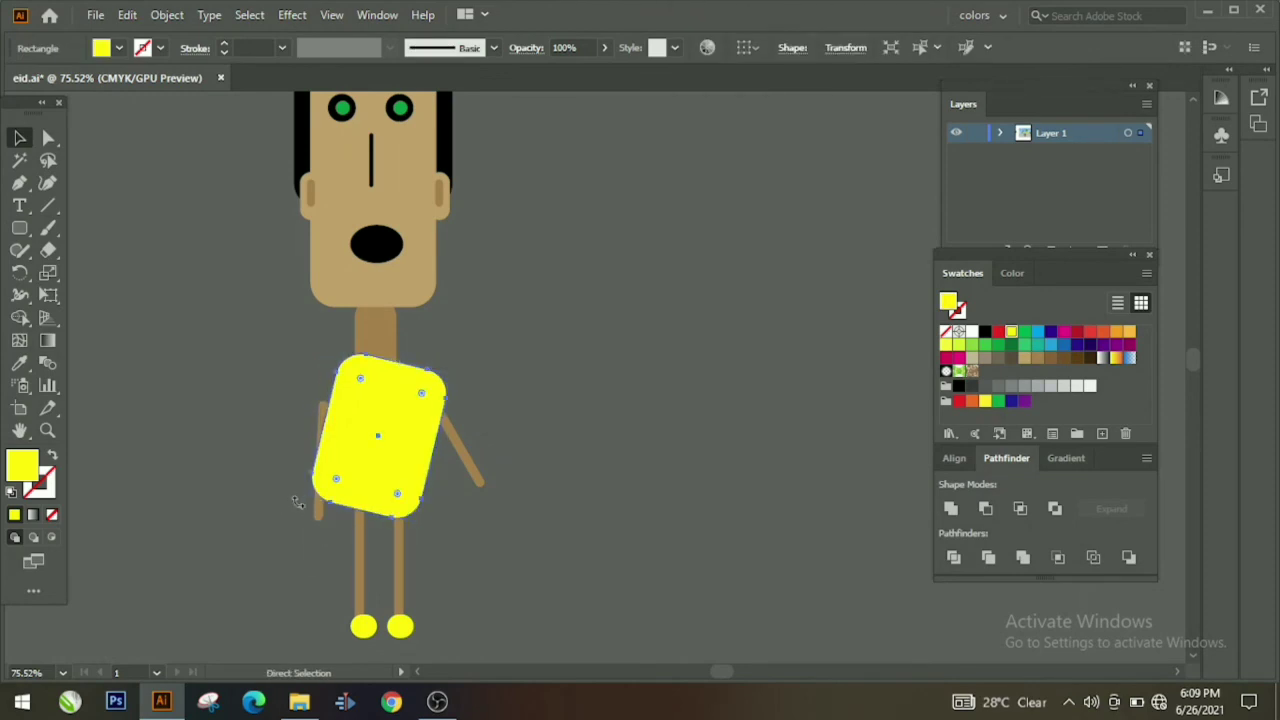
pyautogui.hotkey('ctrl', 'z')
pyautogui.click(281, 521)
pyautogui.click(320, 476)
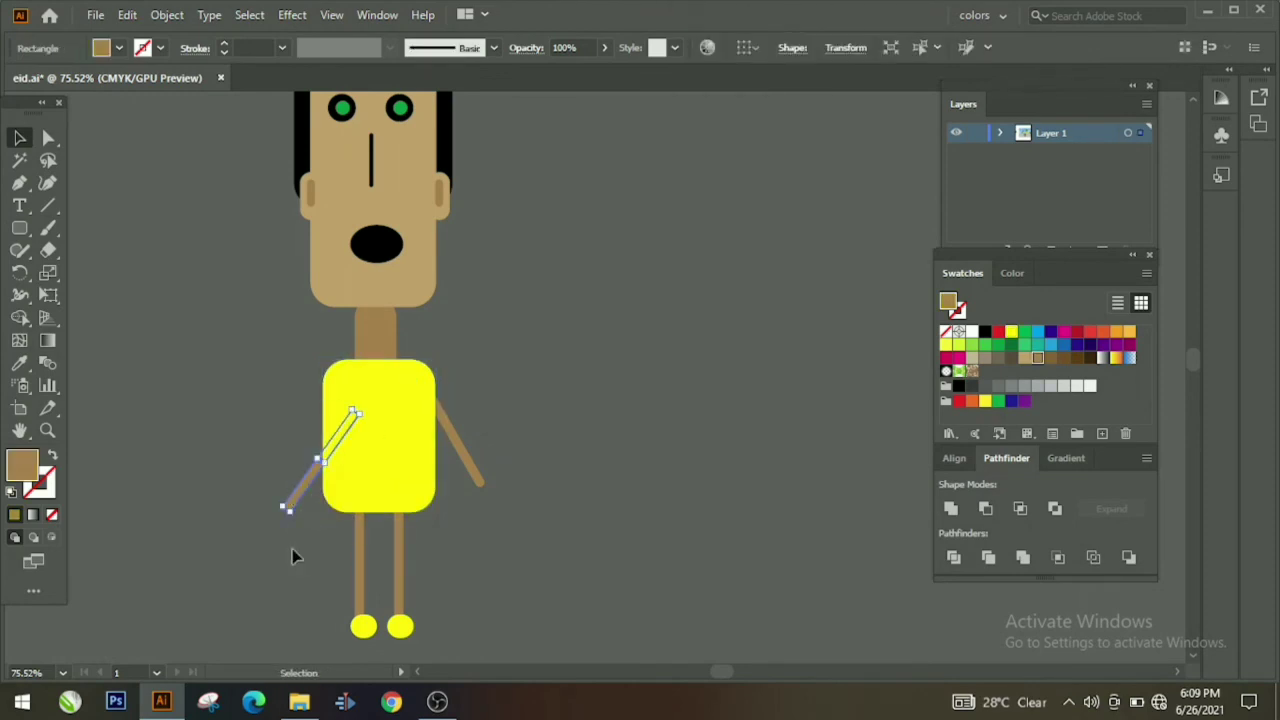
pyautogui.click(292, 548)
pyautogui.moveTo(318, 461); pyautogui.dragTo(304, 428)
pyautogui.click(257, 470)
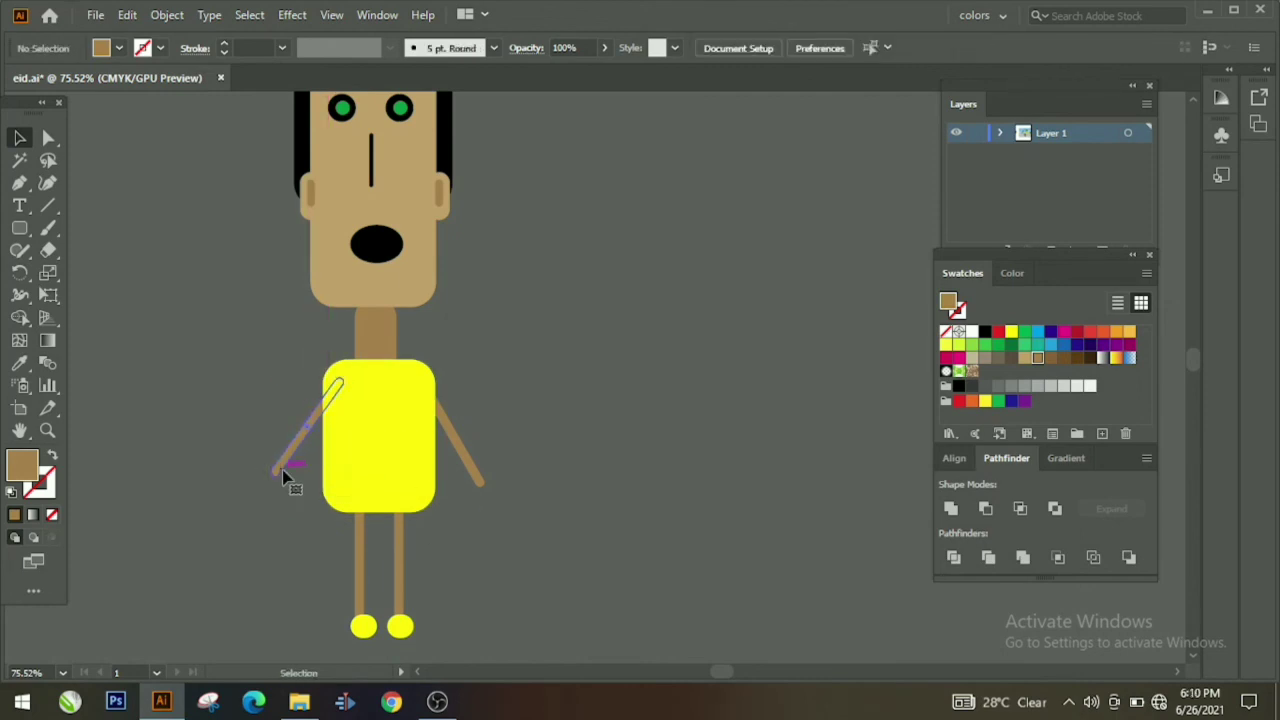
pyautogui.click(284, 476)
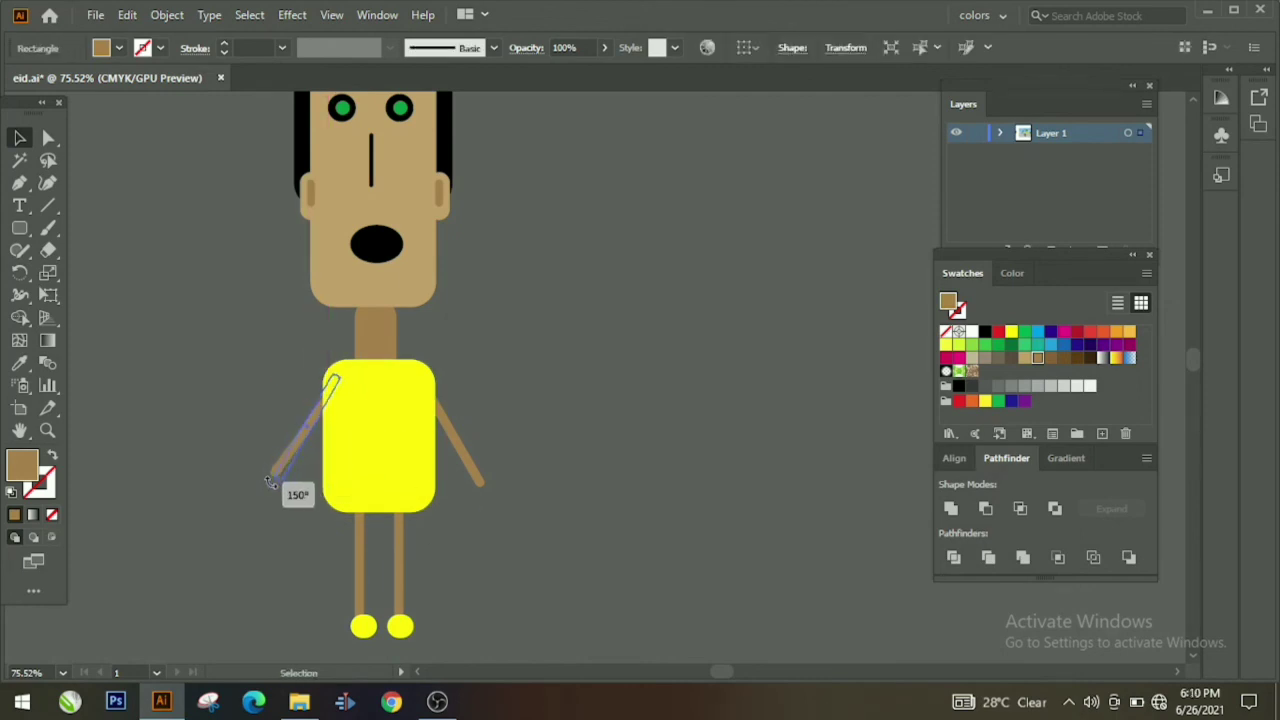
pyautogui.click(263, 480)
pyautogui.moveTo(268, 482); pyautogui.dragTo(286, 491)
pyautogui.scroll(5, 335, 440)
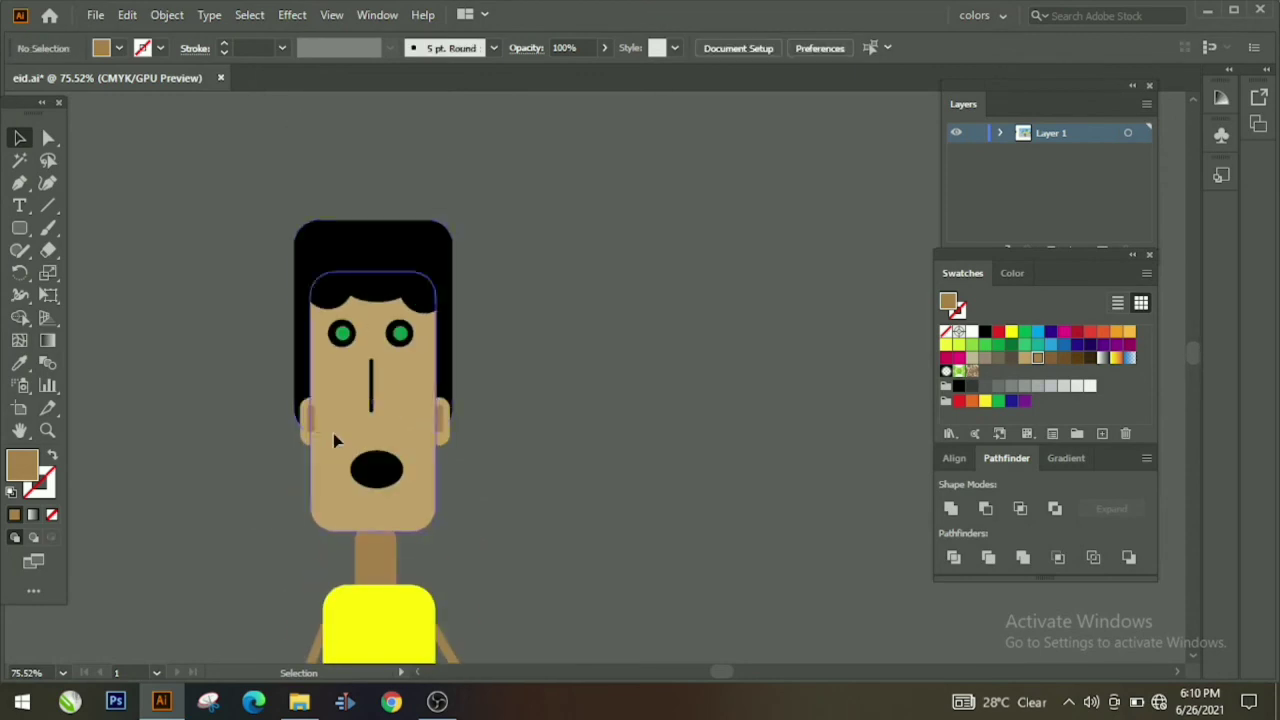
# Step: Make the yellow-shirted boy's green eyes yellow
pyautogui.moveTo(460, 630); pyautogui.dragTo(470, 674)
pyautogui.rightClick(440, 612)
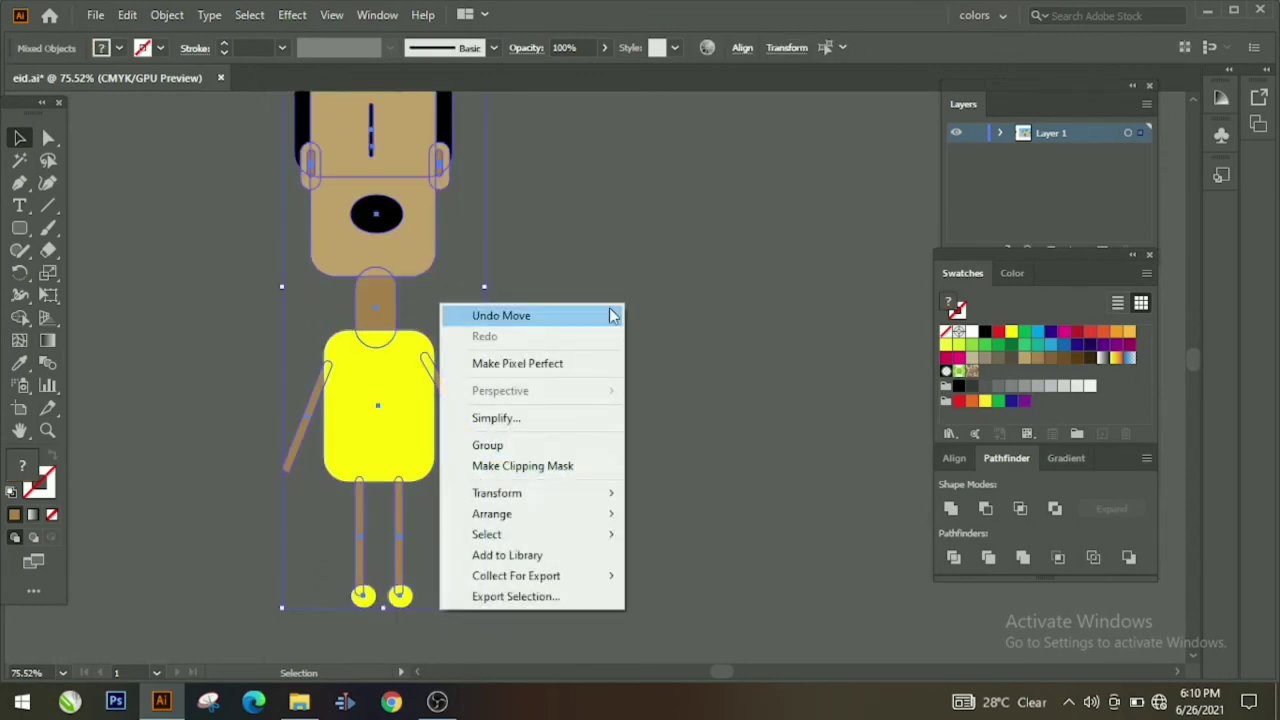
pyautogui.click(585, 252)
pyautogui.scroll(3, 585, 252)
pyautogui.click(401, 213)
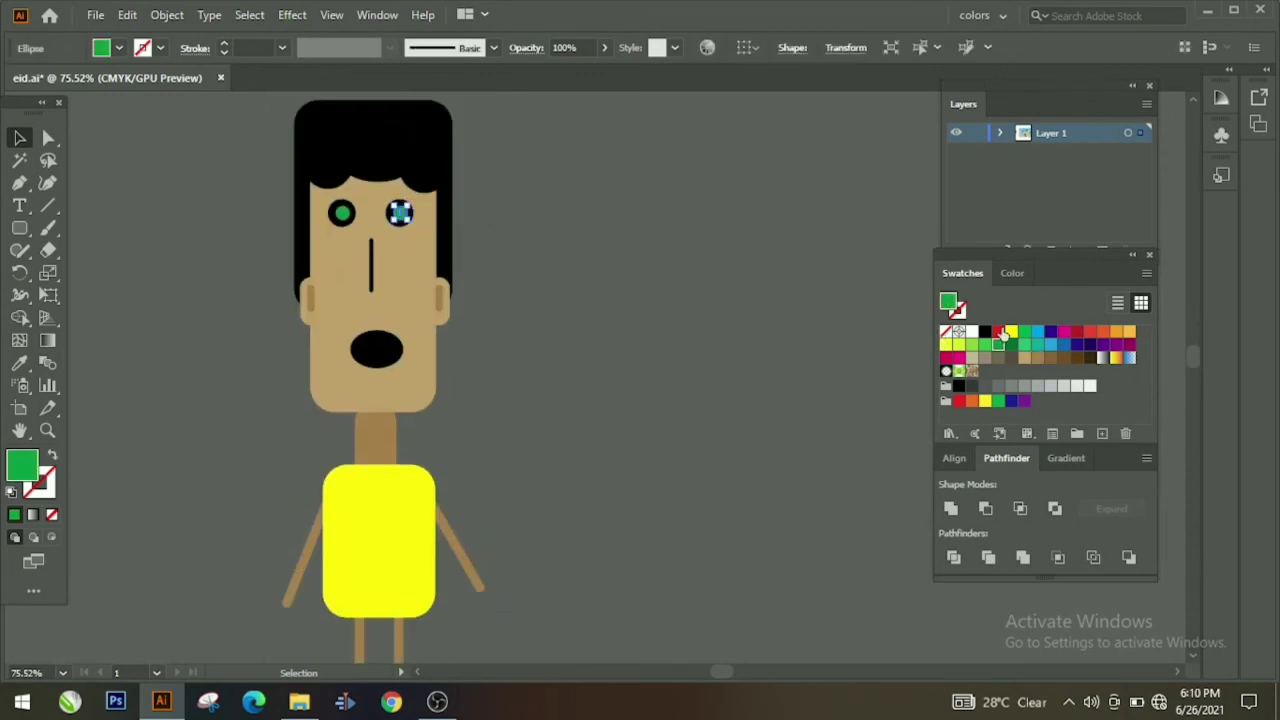
pyautogui.click(658, 290)
pyautogui.click(342, 212)
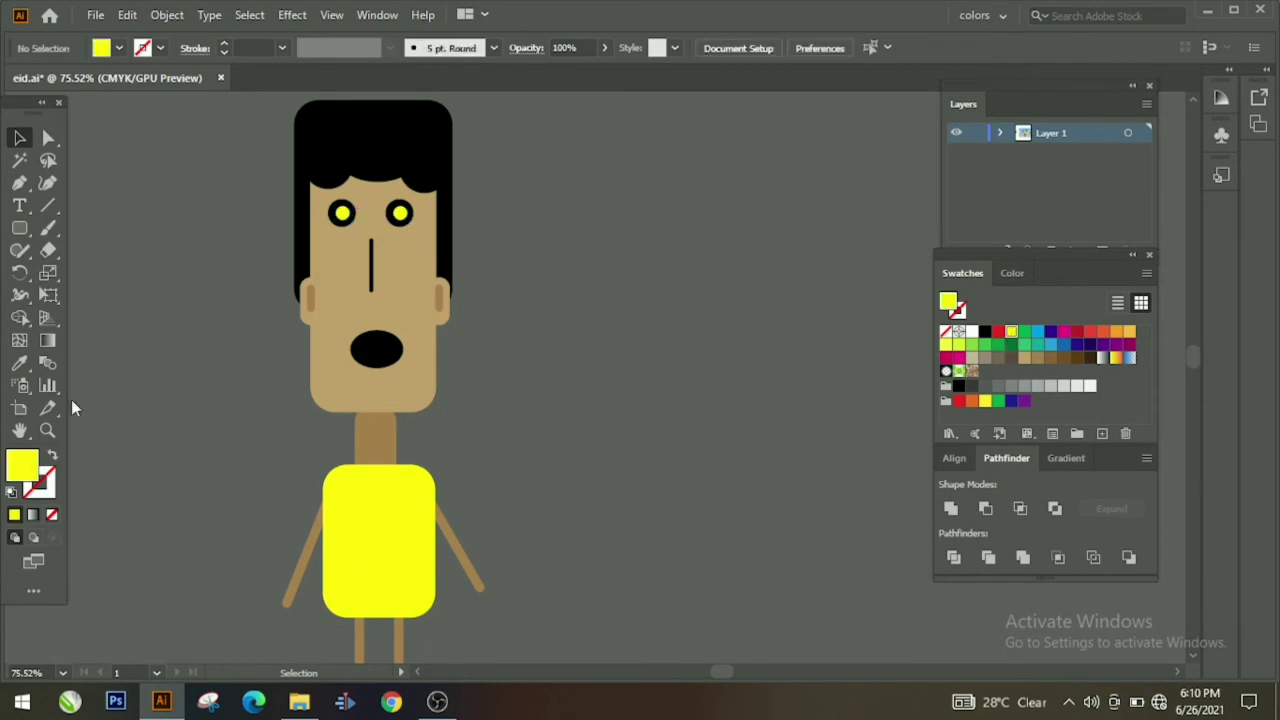
# Step: Group every part of the yellow-shirted boy into one object
pyautogui.moveTo(682, 328); pyautogui.dragTo(493, 282)
pyautogui.moveTo(465, 200); pyautogui.dragTo(554, 534)
pyautogui.rightClick(554, 534)
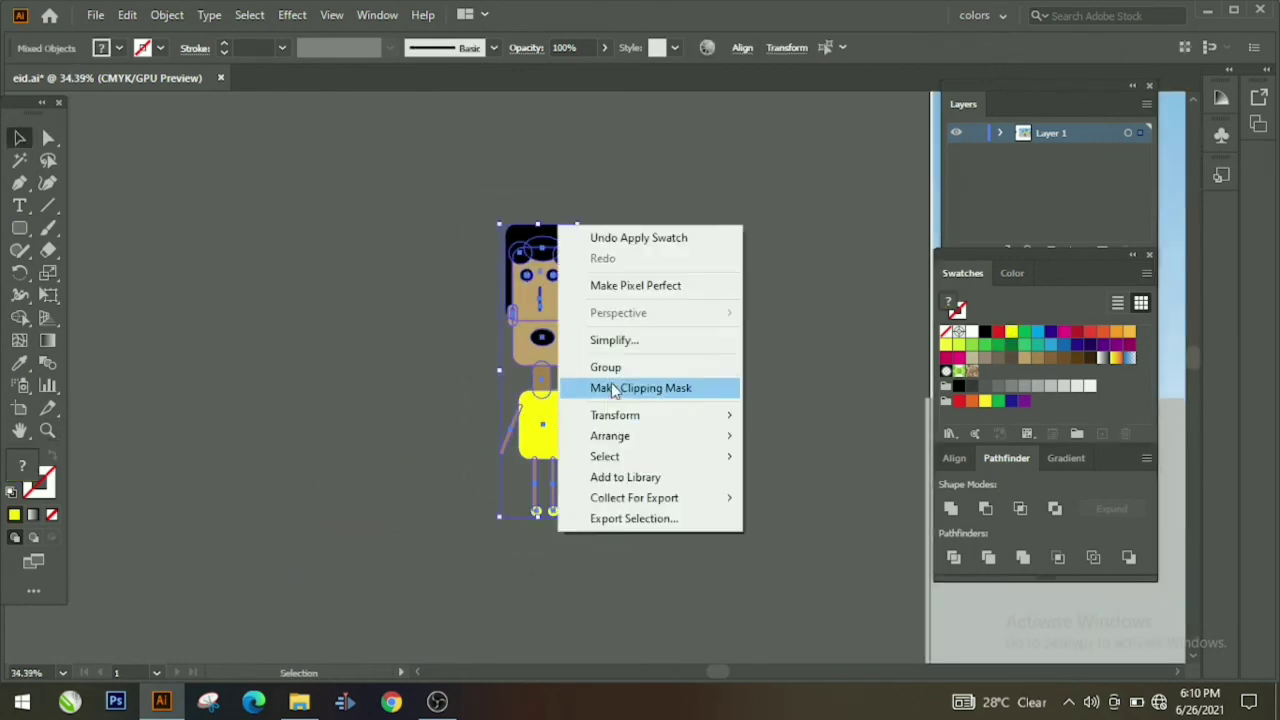
pyautogui.click(607, 367)
pyautogui.moveTo(649, 424); pyautogui.dragTo(126, 420)
pyautogui.click(439, 481)
pyautogui.moveTo(307, 438); pyautogui.dragTo(521, 500)
pyautogui.moveTo(245, 397); pyautogui.dragTo(877, 641)
pyautogui.hotkey('ctrl', 'z')
pyautogui.click(278, 405)
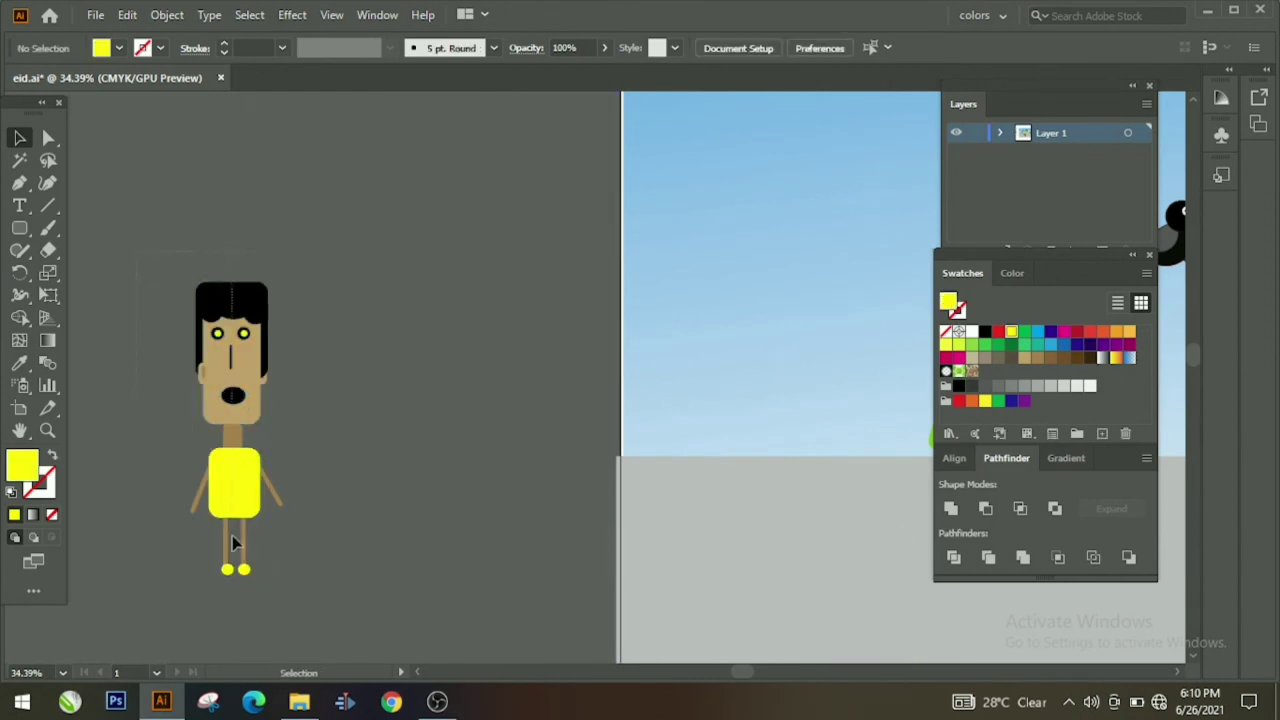
pyautogui.moveTo(232, 535); pyautogui.dragTo(293, 641)
pyautogui.rightClick(275, 629)
pyautogui.click(325, 466)
# Step: Move the grouped yellow boy down onto the ground and zoom out to the whole scene
pyautogui.moveTo(234, 464); pyautogui.dragTo(851, 552)
pyautogui.moveTo(626, 577); pyautogui.dragTo(42, 528)
pyautogui.moveTo(272, 529); pyautogui.dragTo(546, 682)
pyautogui.click(50, 430)
pyautogui.moveTo(721, 338); pyautogui.dragTo(459, 411)
pyautogui.click(20, 138)
# Step: Arrange the boys: yellow at left, red in the middle, purple toward the cactus
pyautogui.click(562, 556)
pyautogui.moveTo(675, 501); pyautogui.dragTo(650, 472)
pyautogui.moveTo(729, 492); pyautogui.dragTo(695, 472)
pyautogui.click(674, 571)
pyautogui.moveTo(619, 459); pyautogui.dragTo(526, 476)
pyautogui.moveTo(697, 470); pyautogui.dragTo(744, 466)
pyautogui.click(797, 491)
pyautogui.click(560, 554)
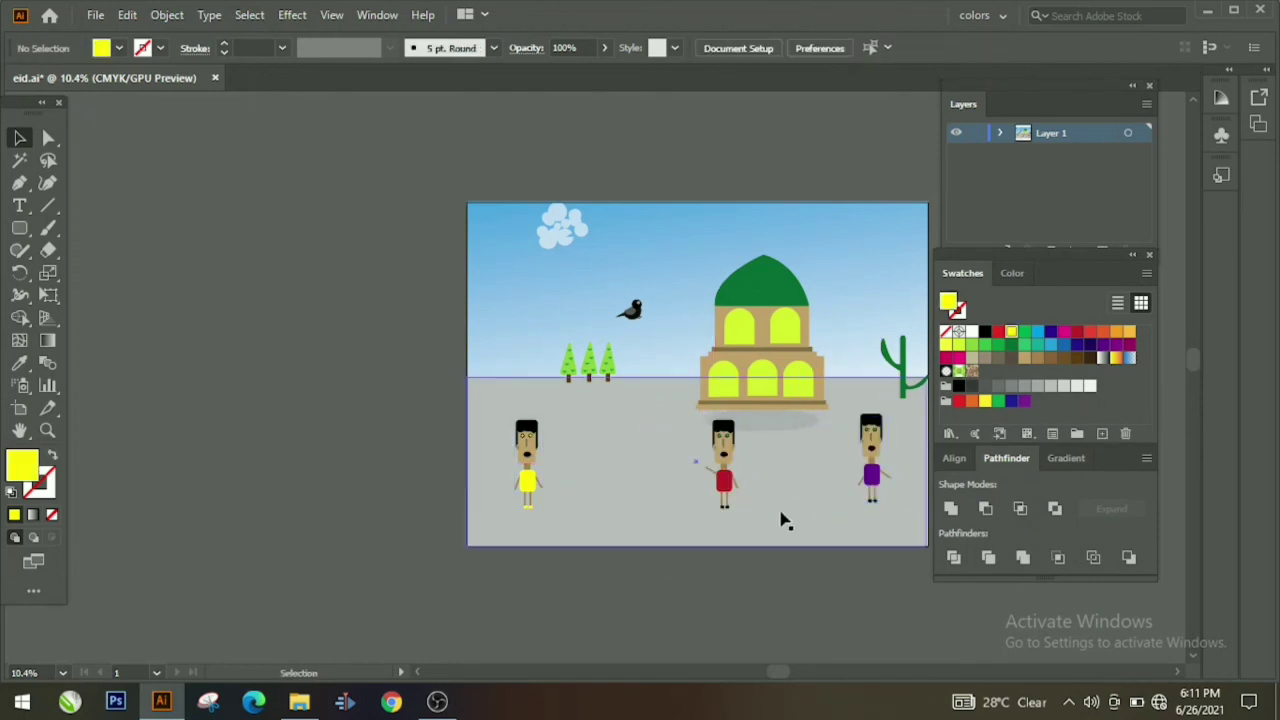
pyautogui.hscroll(3, 362, 568)
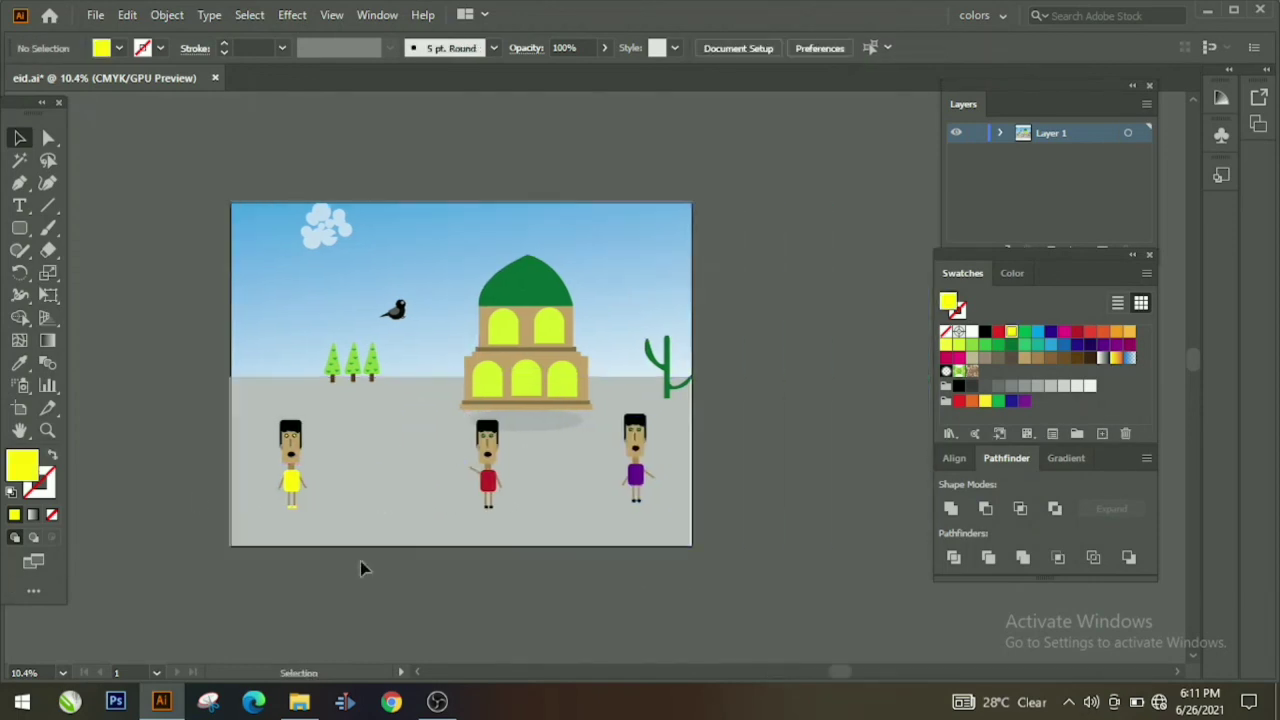
# Step: Draw a closed rolling-hill outline from the artboard's left edge to its right edge behind the mosque
pyautogui.click(363, 487)
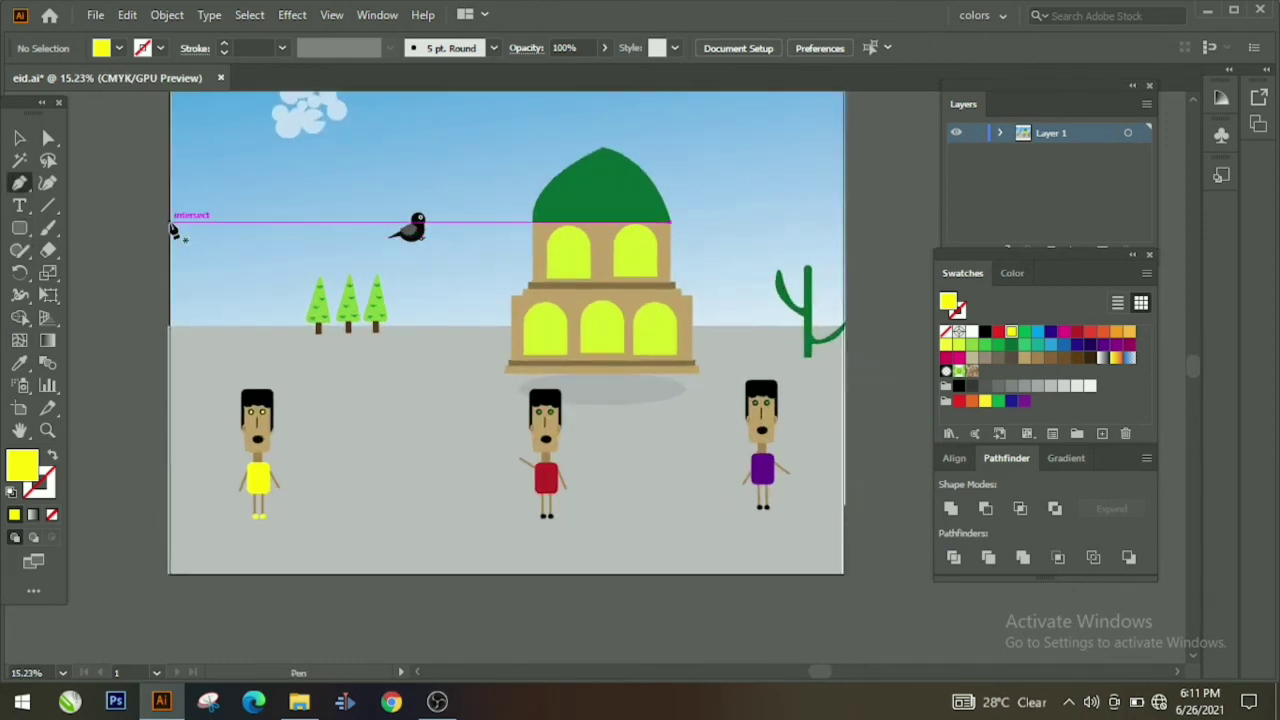
pyautogui.click(172, 224)
pyautogui.moveTo(416, 284); pyautogui.dragTo(456, 227)
pyautogui.moveTo(481, 363); pyautogui.dragTo(483, 365)
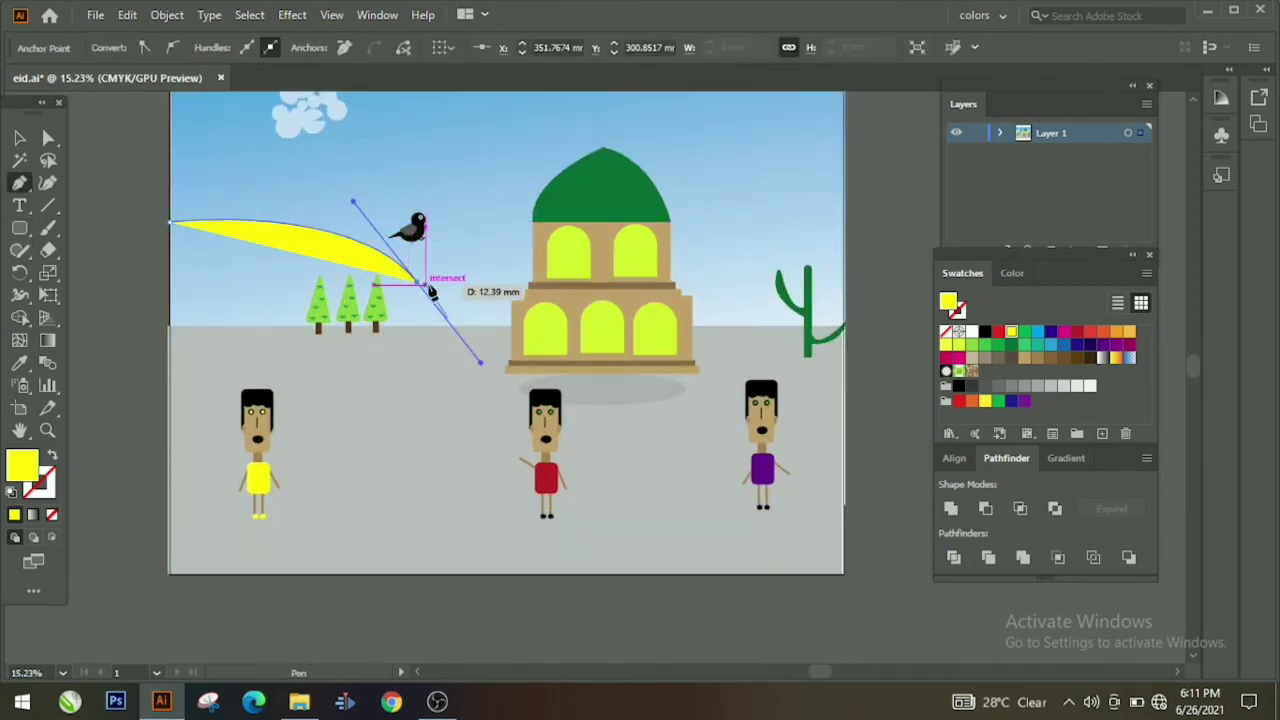
pyautogui.click(417, 283)
pyautogui.moveTo(561, 203); pyautogui.dragTo(700, 262)
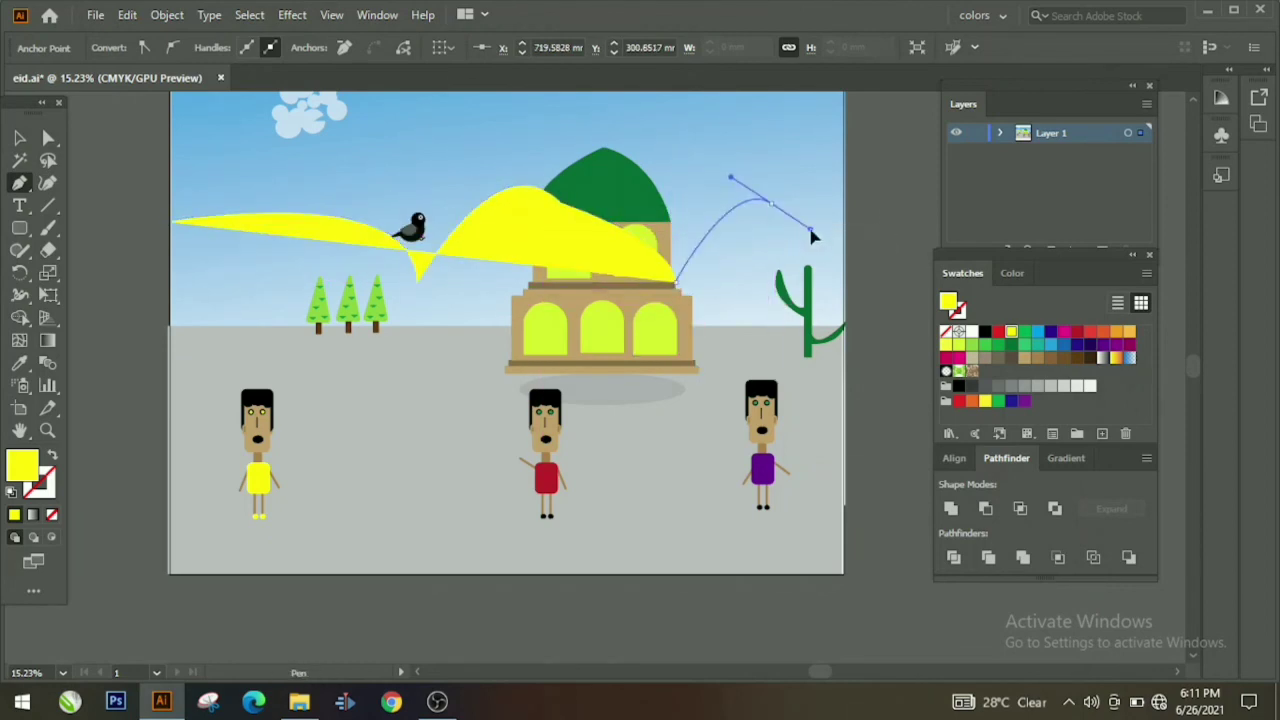
pyautogui.moveTo(842, 264); pyautogui.dragTo(845, 335)
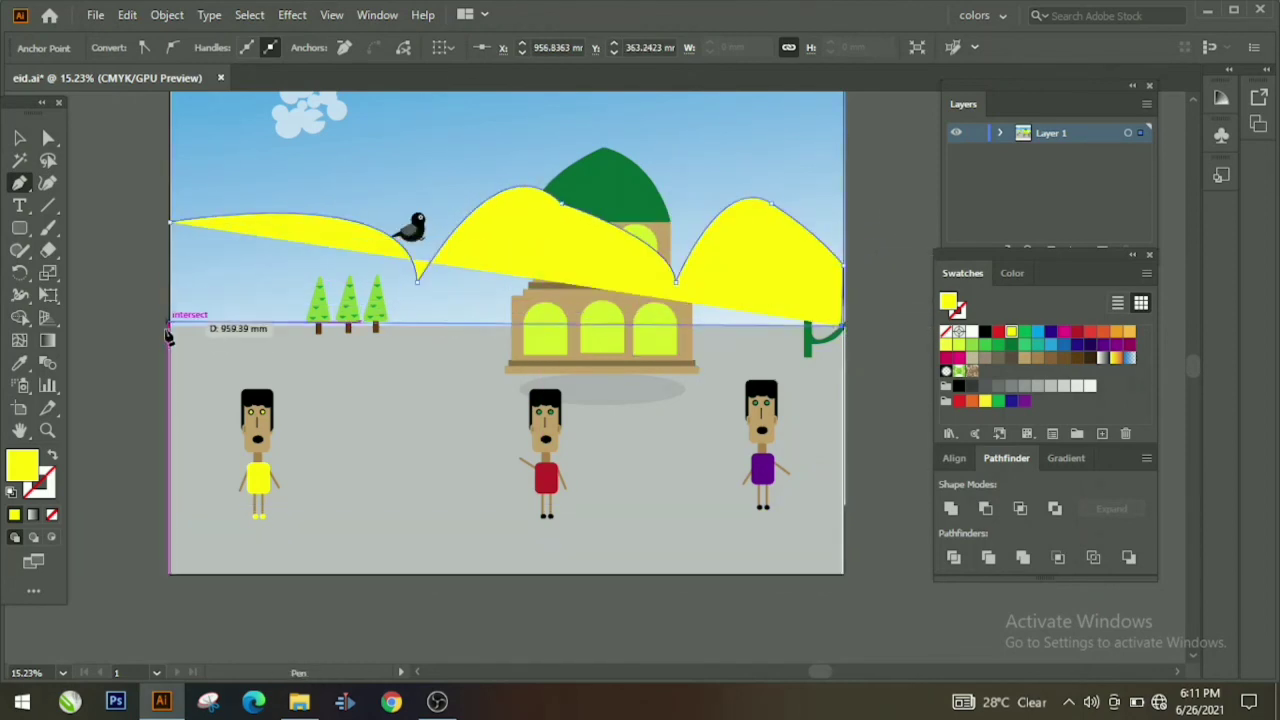
pyautogui.click(171, 326)
pyautogui.click(174, 229)
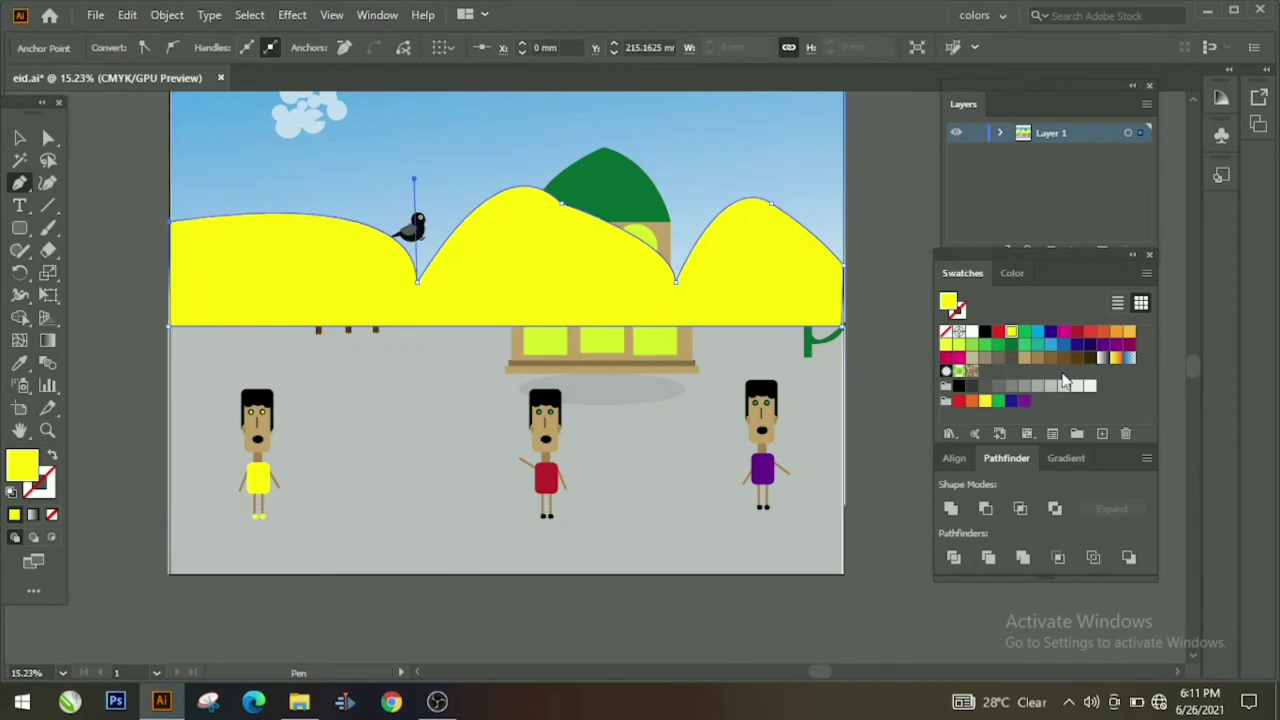
# Step: Give the hill a light grey fill and set its opacity to 38%
pyautogui.click(1040, 390)
pyautogui.click(1026, 333)
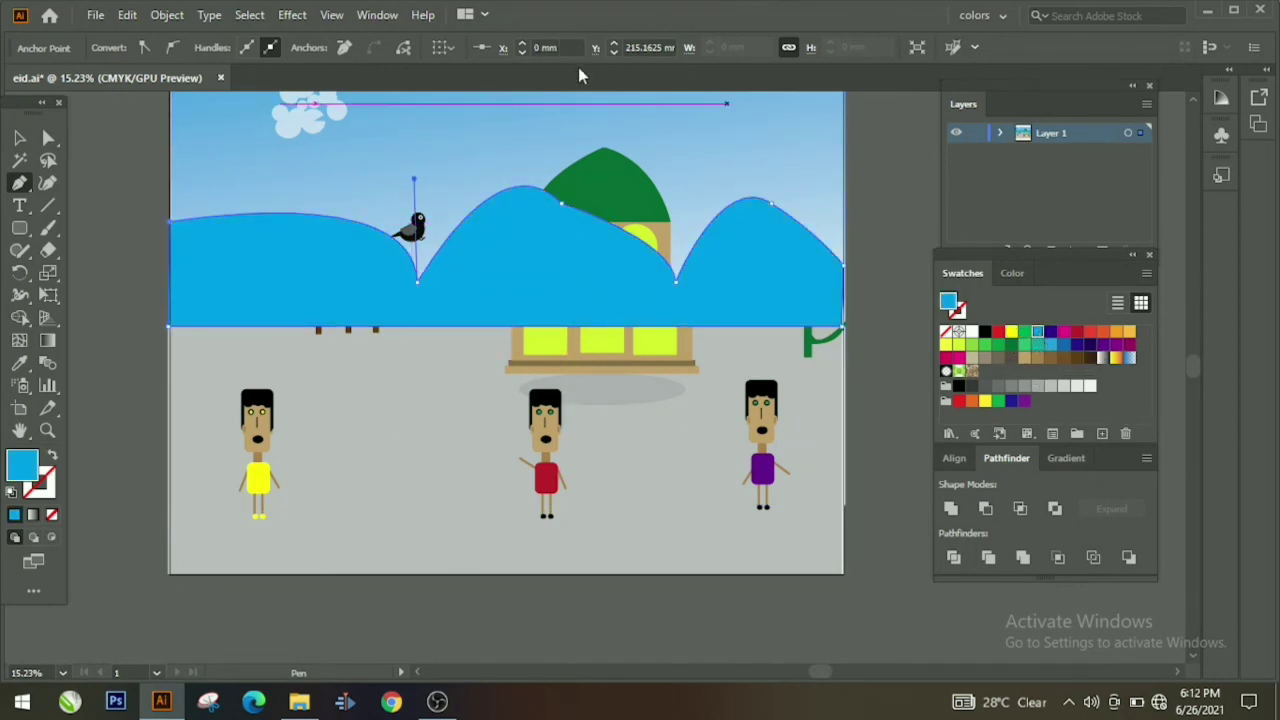
pyautogui.click(20, 138)
pyautogui.click(604, 49)
pyautogui.moveTo(604, 71); pyautogui.dragTo(534, 72)
pyautogui.click(1066, 386)
pyautogui.click(877, 386)
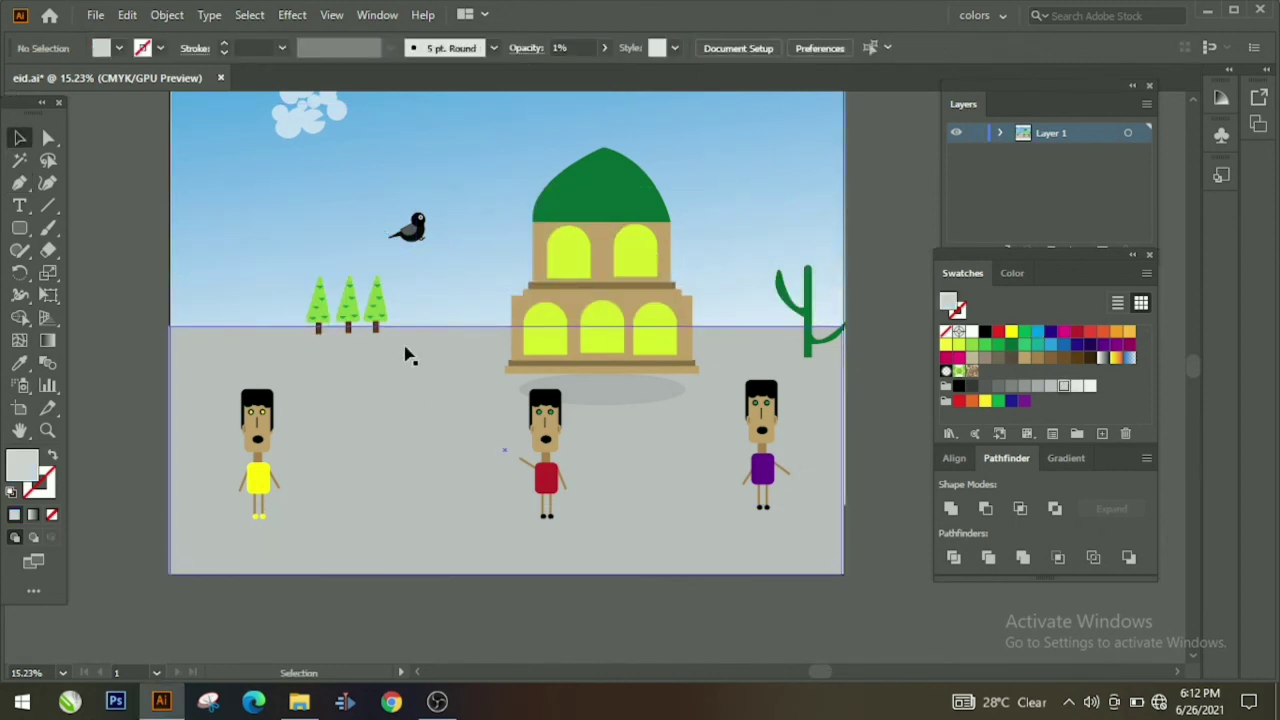
pyautogui.click(416, 274)
pyautogui.click(560, 72)
pyautogui.click(151, 246)
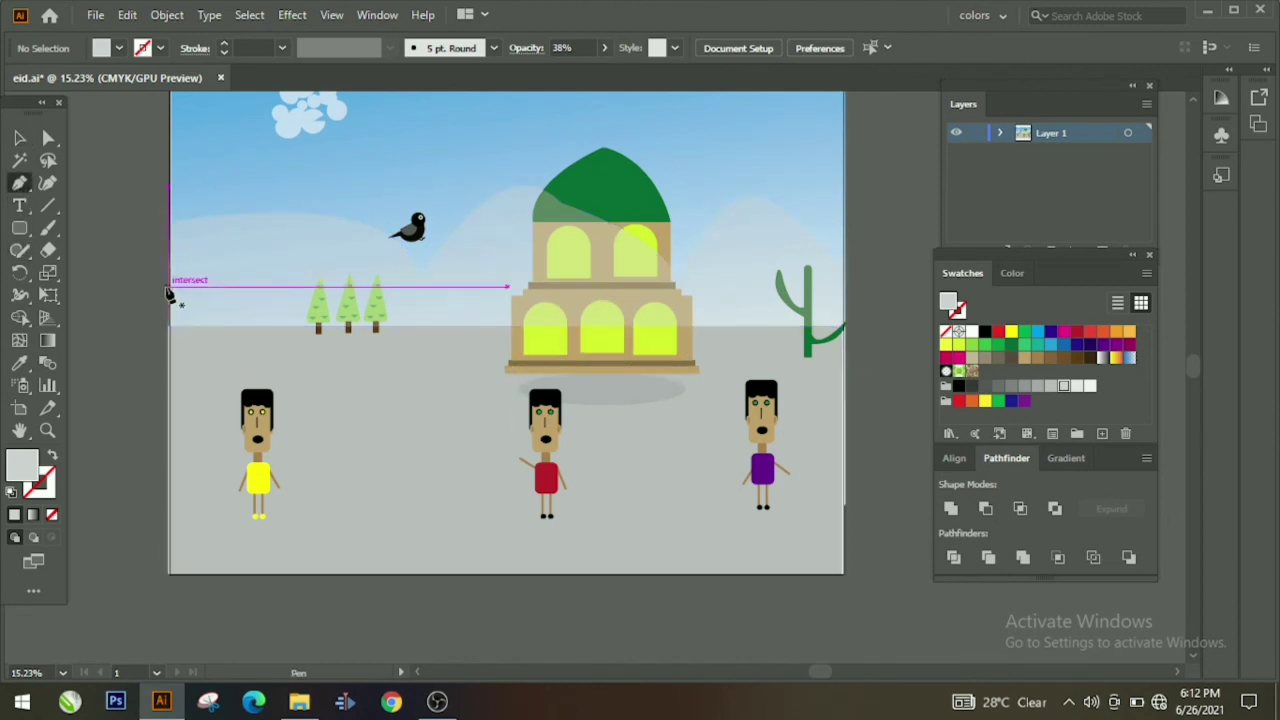
# Step: Draw a closed path of peaks and valleys spanning the artboard edge to edge
pyautogui.click(168, 288)
pyautogui.moveTo(413, 236); pyautogui.dragTo(609, 307)
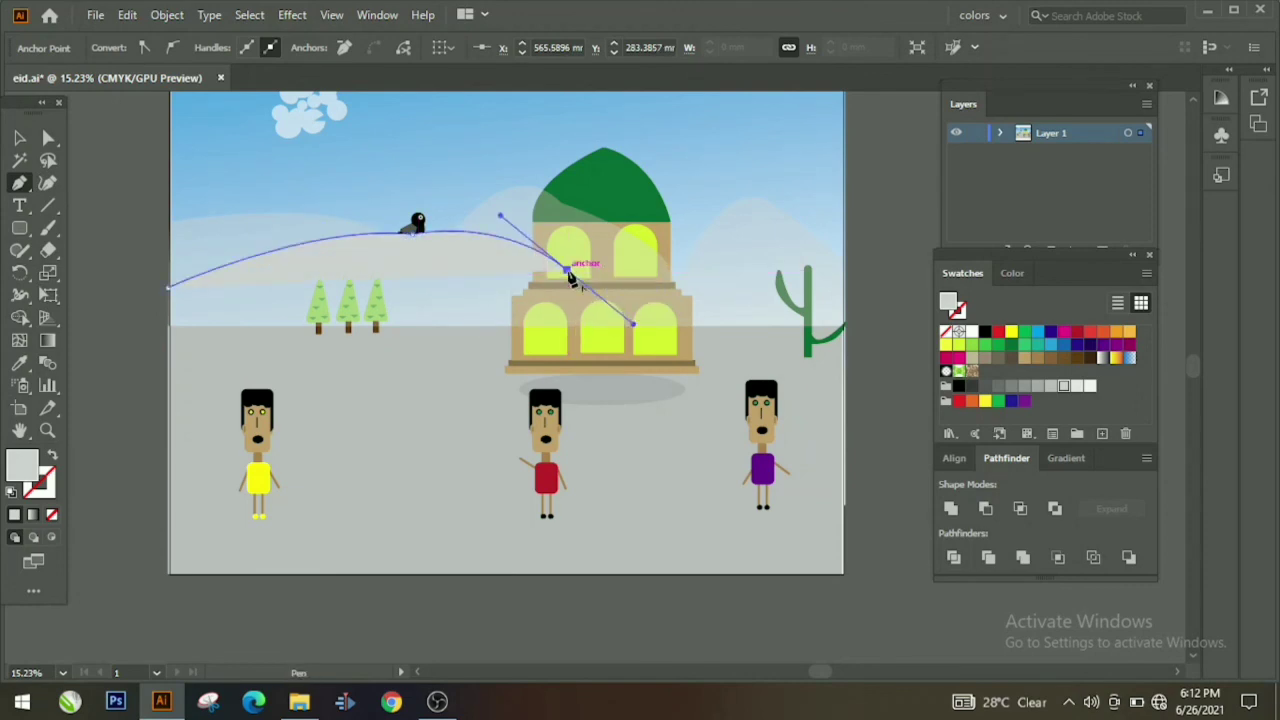
pyautogui.moveTo(684, 259); pyautogui.dragTo(686, 262)
pyautogui.moveTo(735, 302); pyautogui.dragTo(773, 300)
pyautogui.moveTo(803, 236); pyautogui.dragTo(840, 285)
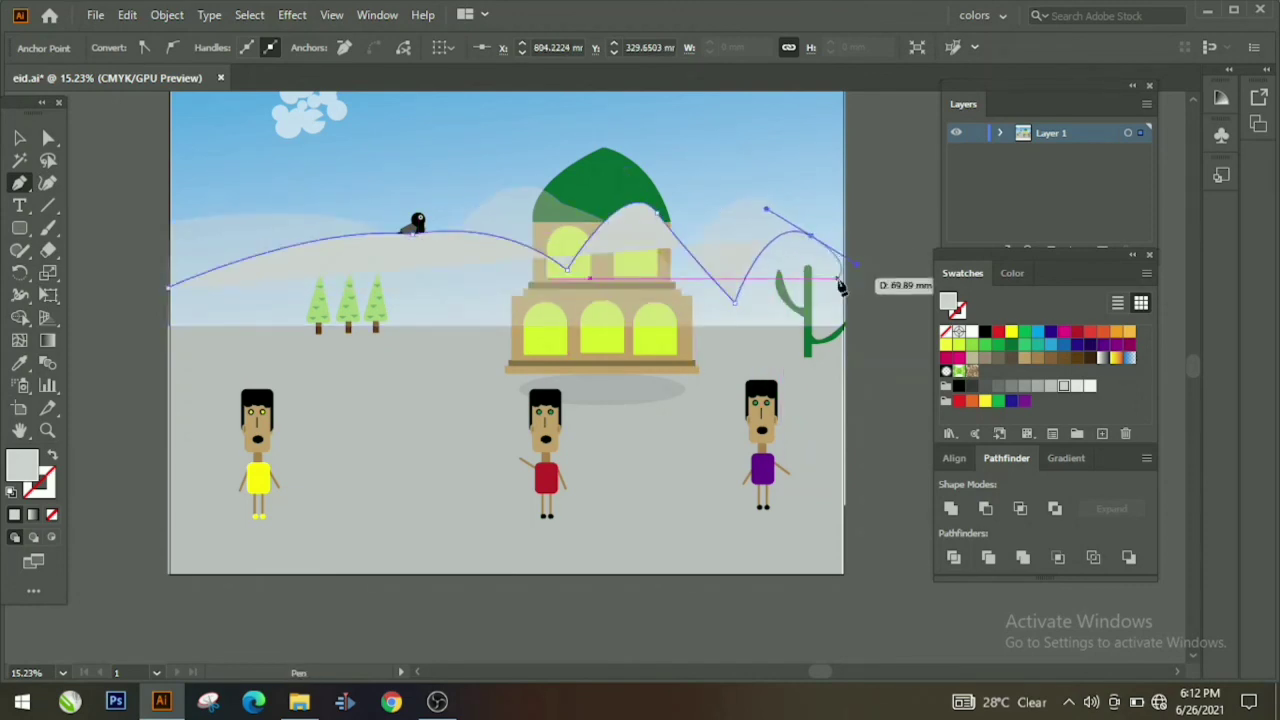
pyautogui.click(846, 328)
pyautogui.click(166, 327)
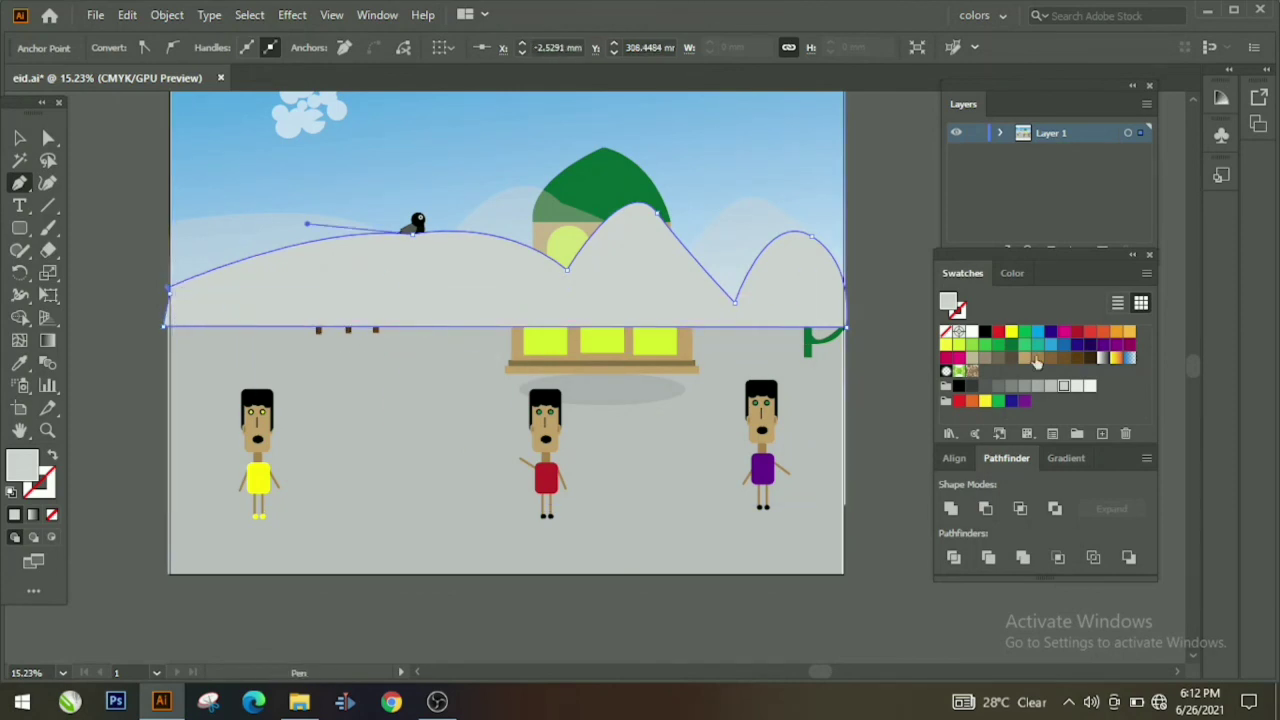
# Step: Fill the new hill with cyan, then the transparent blue gradient swatch
pyautogui.click(1036, 340)
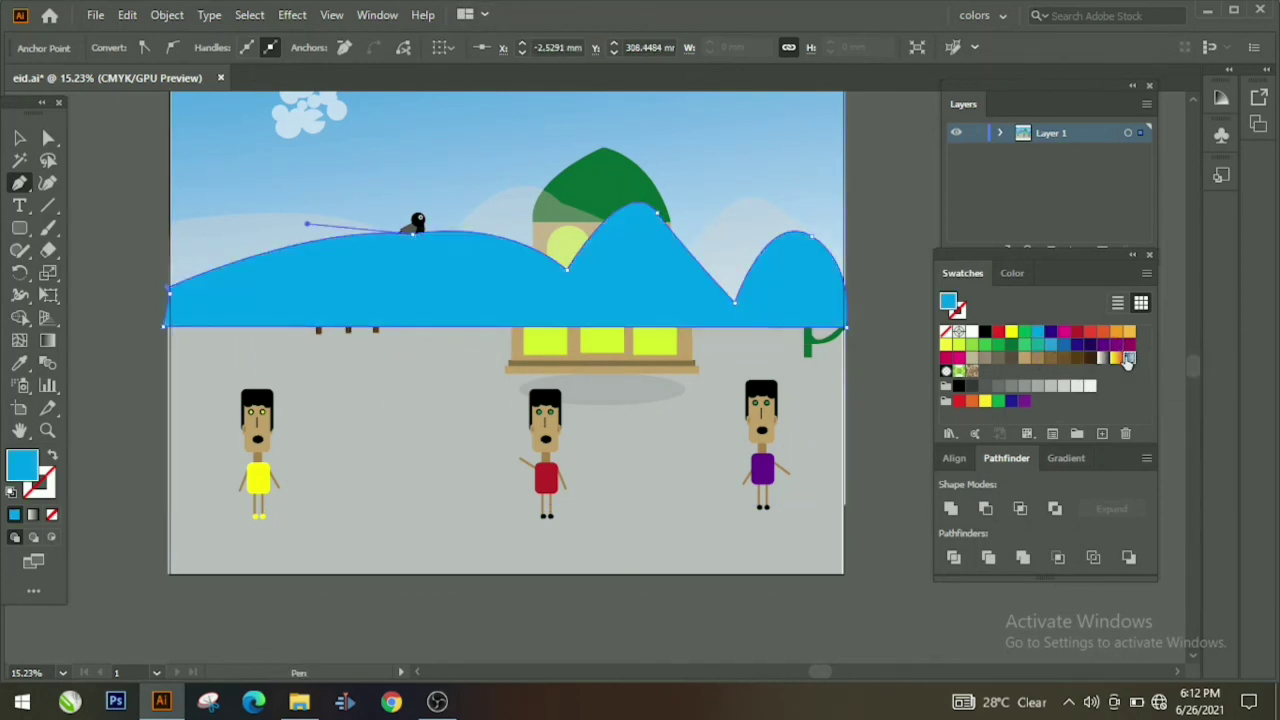
pyautogui.click(1128, 358)
pyautogui.click(19, 139)
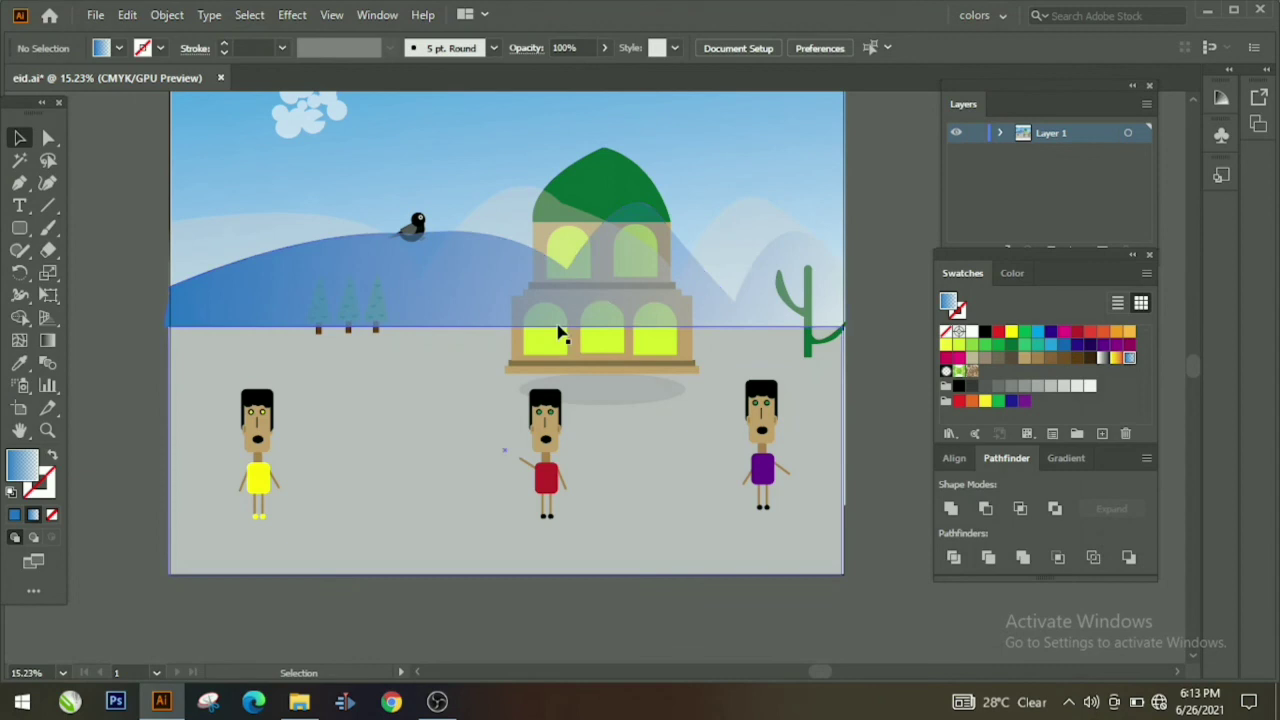
# Step: Bring the mosque and the cactus to the front, above the blue hill
pyautogui.rightClick(588, 203)
pyautogui.click(838, 434)
pyautogui.click(878, 392)
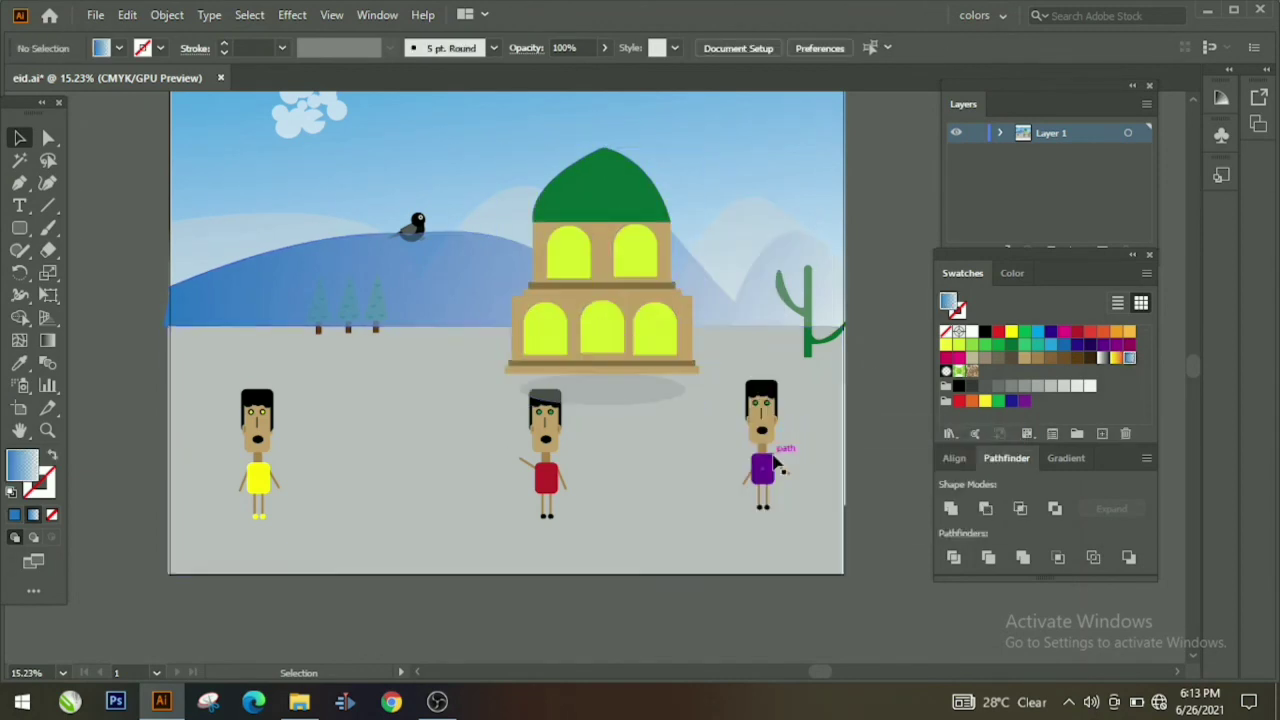
pyautogui.rightClick(805, 353)
pyautogui.click(825, 540)
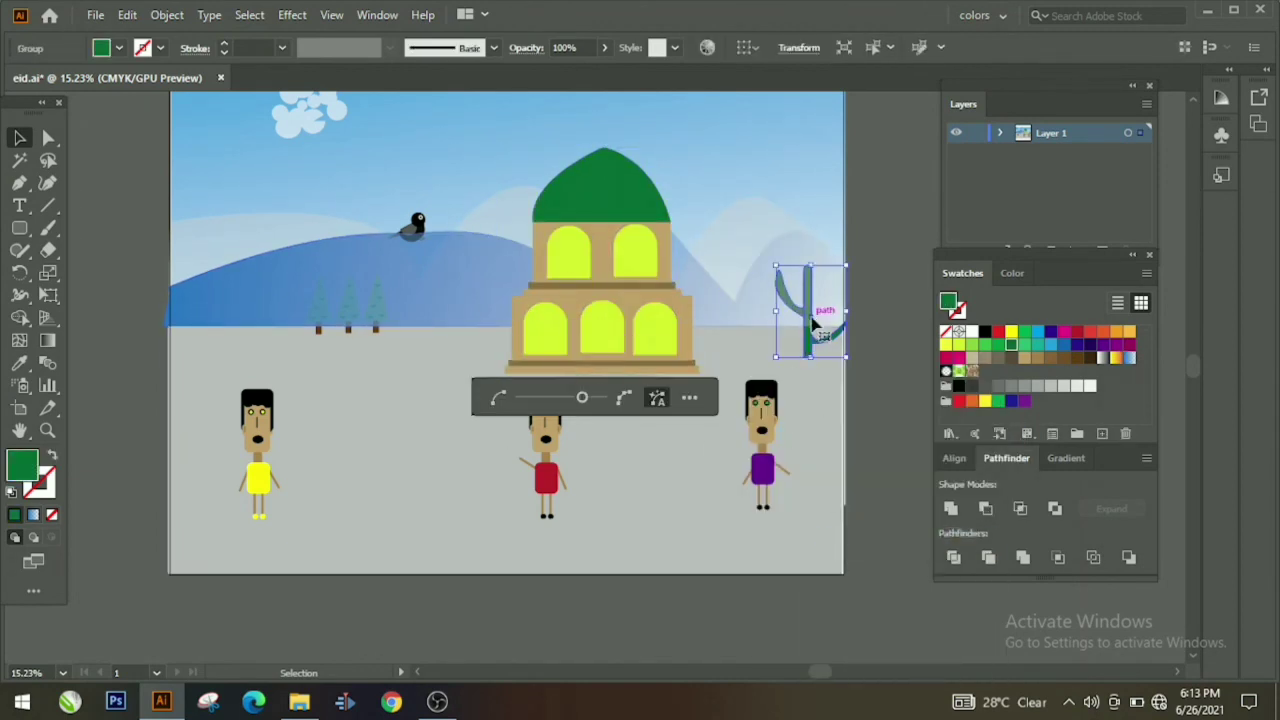
pyautogui.hotkey('ctrl', 'z')
pyautogui.rightClick(808, 329)
pyautogui.click(874, 199)
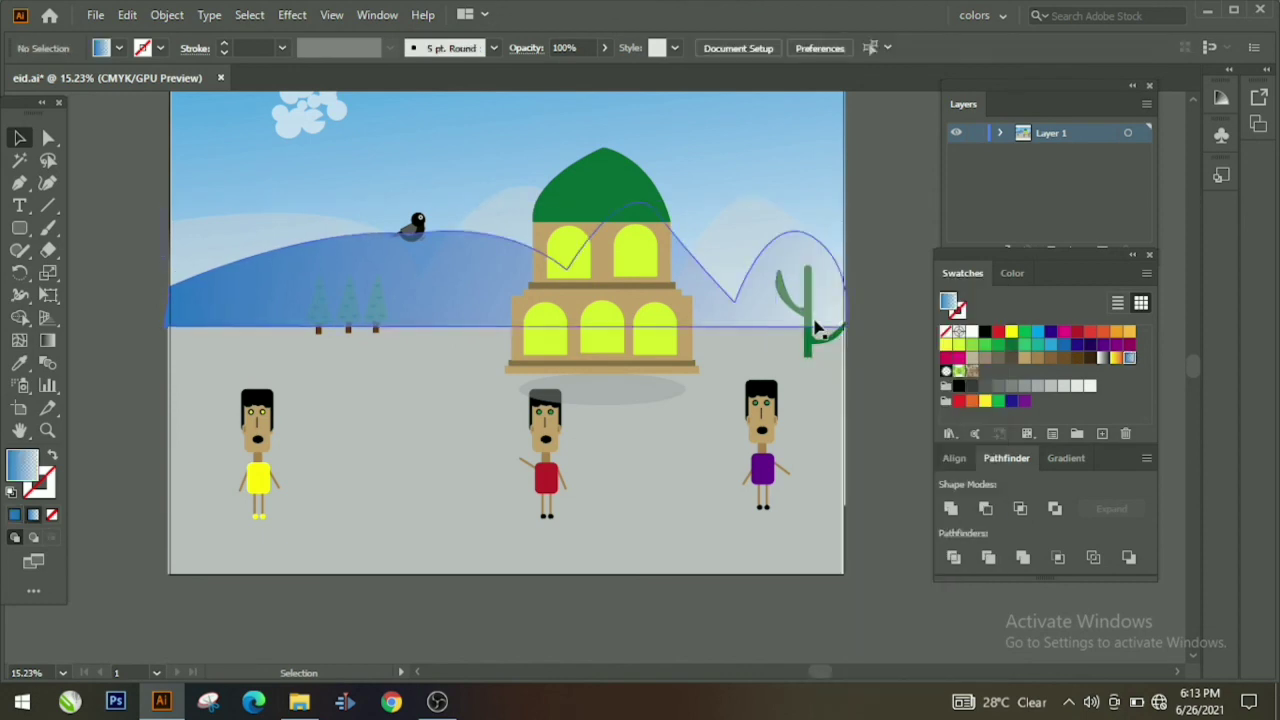
pyautogui.rightClick(813, 349)
pyautogui.moveTo(922, 580)
pyautogui.click(1064, 582)
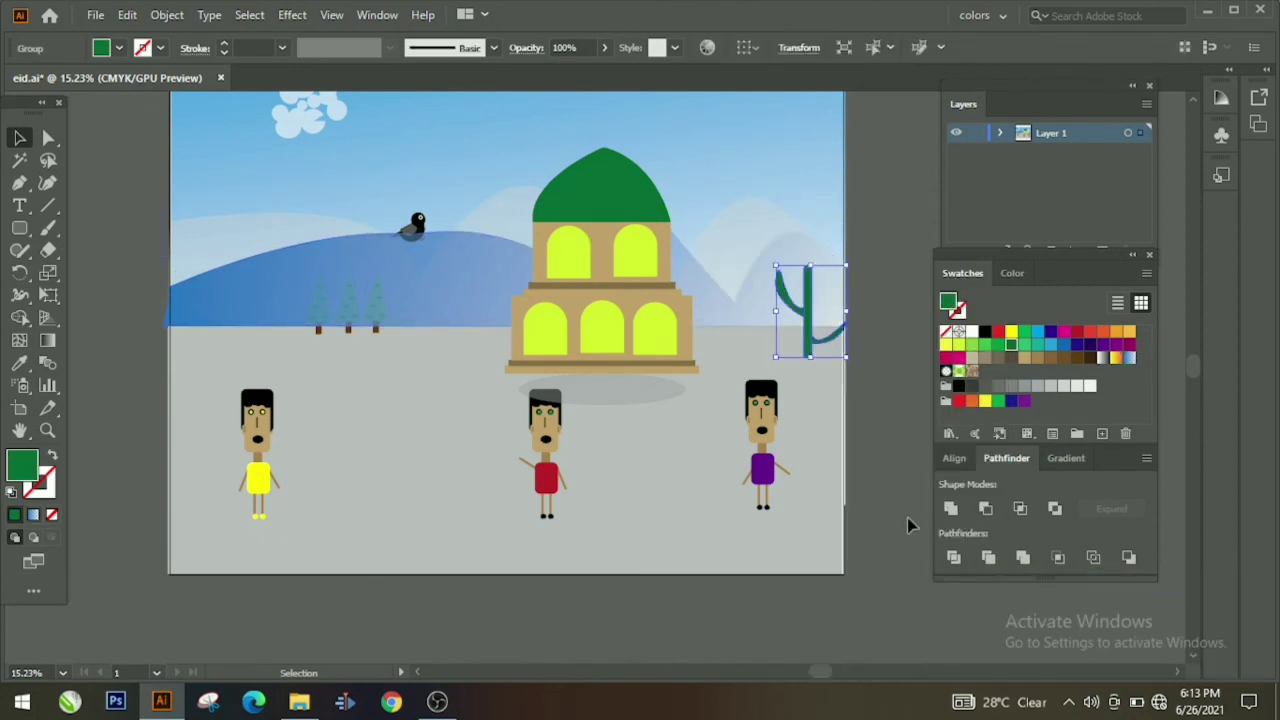
pyautogui.click(907, 518)
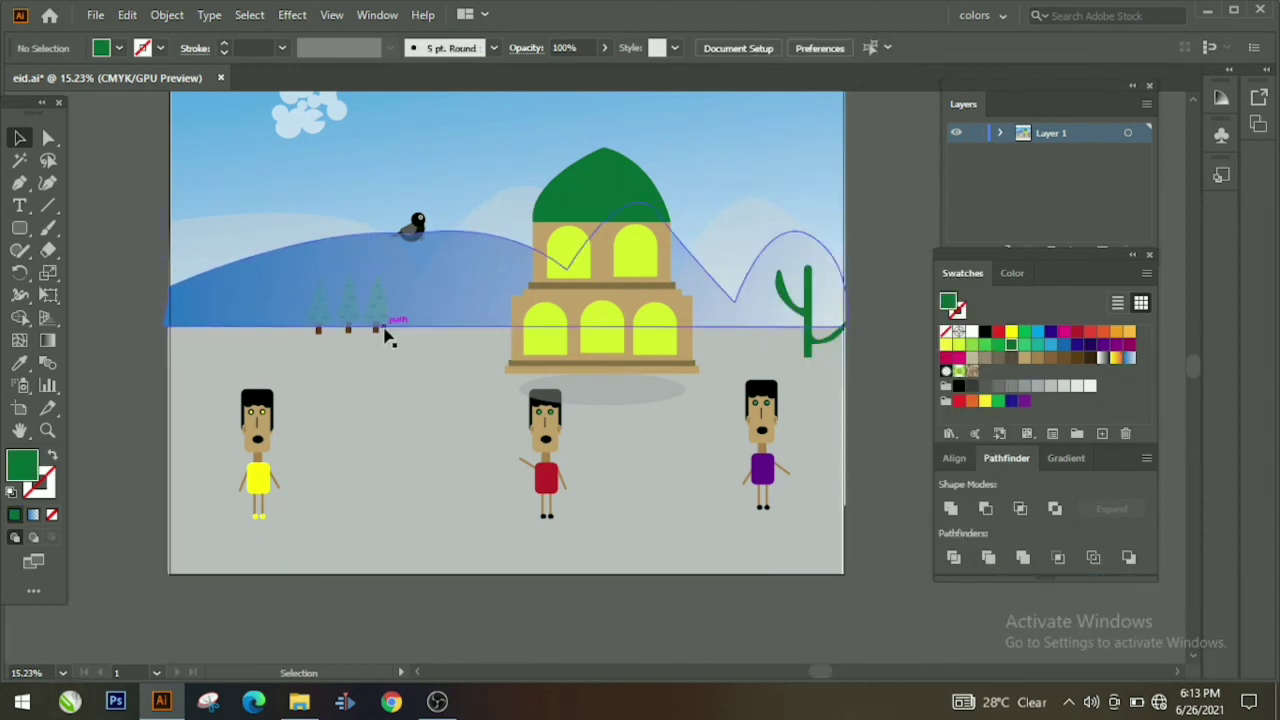
# Step: Bring all three pine trees to the front of the blue hill, then select the hill
pyautogui.rightClick(373, 340)
pyautogui.moveTo(471, 563)
pyautogui.click(626, 480)
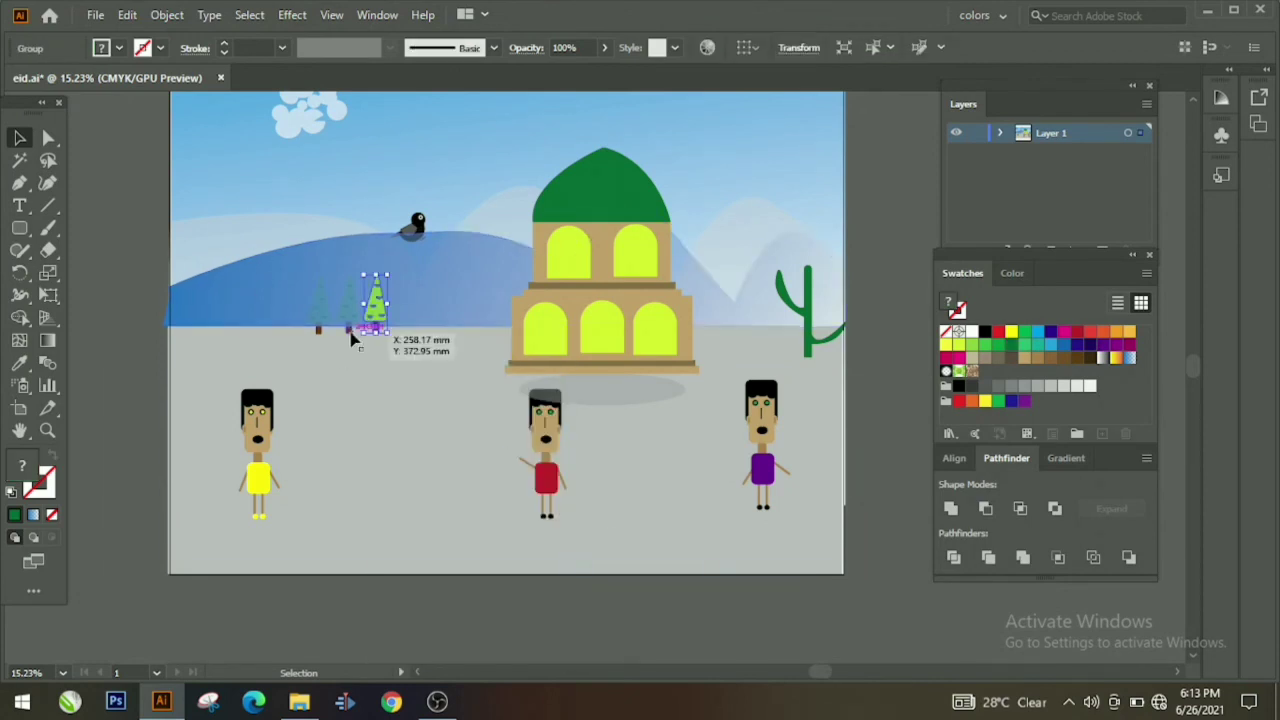
pyautogui.rightClick(350, 333)
pyautogui.click(600, 563)
pyautogui.rightClick(322, 329)
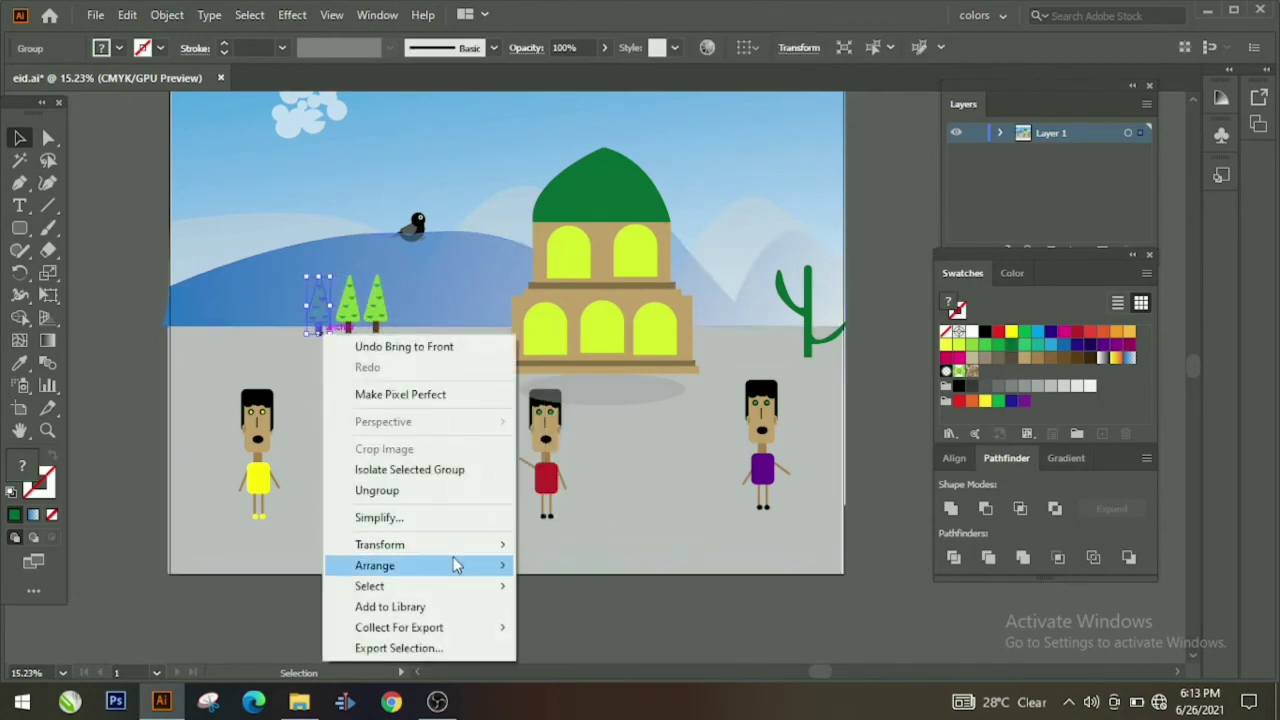
pyautogui.click(597, 566)
pyautogui.click(383, 329)
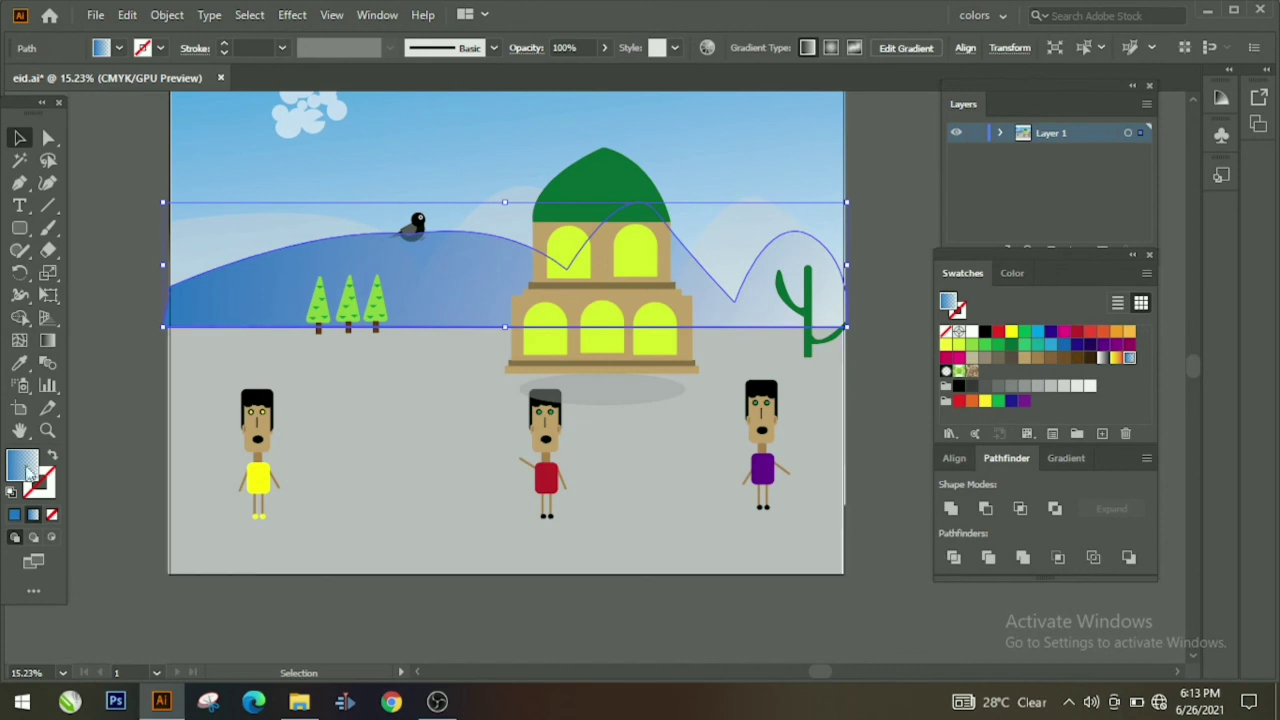
# Step: Drag the hill's gradient horizontally across its full width, deep blue at left fading right
pyautogui.doubleClick(22, 478)
pyautogui.click(531, 454)
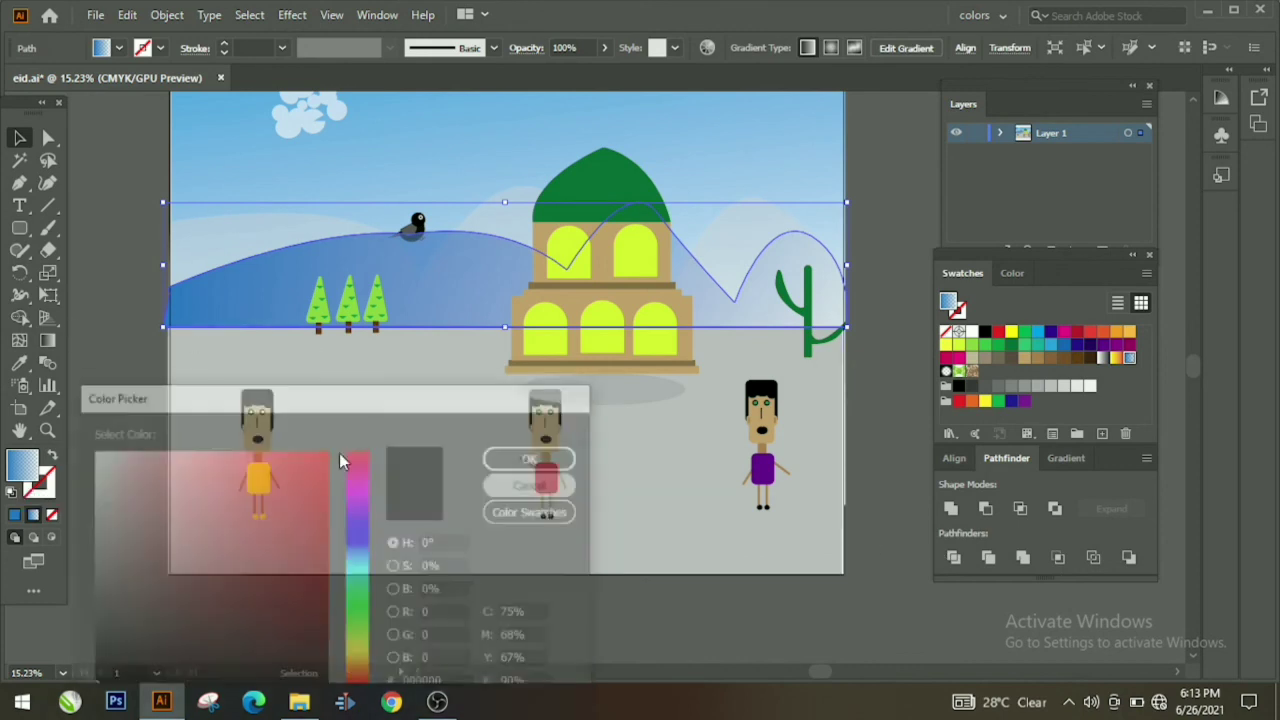
pyautogui.click(47, 340)
pyautogui.moveTo(652, 300); pyautogui.dragTo(180, 294)
pyautogui.moveTo(271, 301); pyautogui.dragTo(842, 291)
pyautogui.moveTo(100, 315); pyautogui.dragTo(867, 306)
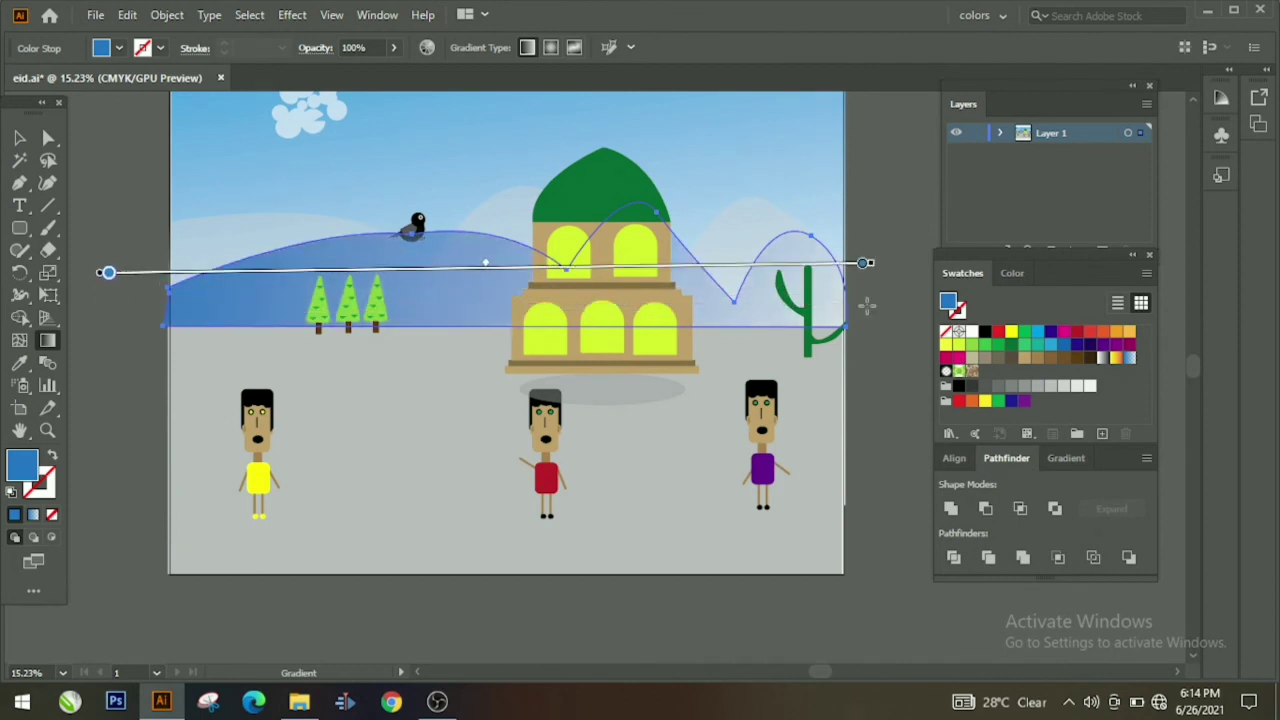
pyautogui.moveTo(80, 325); pyautogui.dragTo(1031, 298)
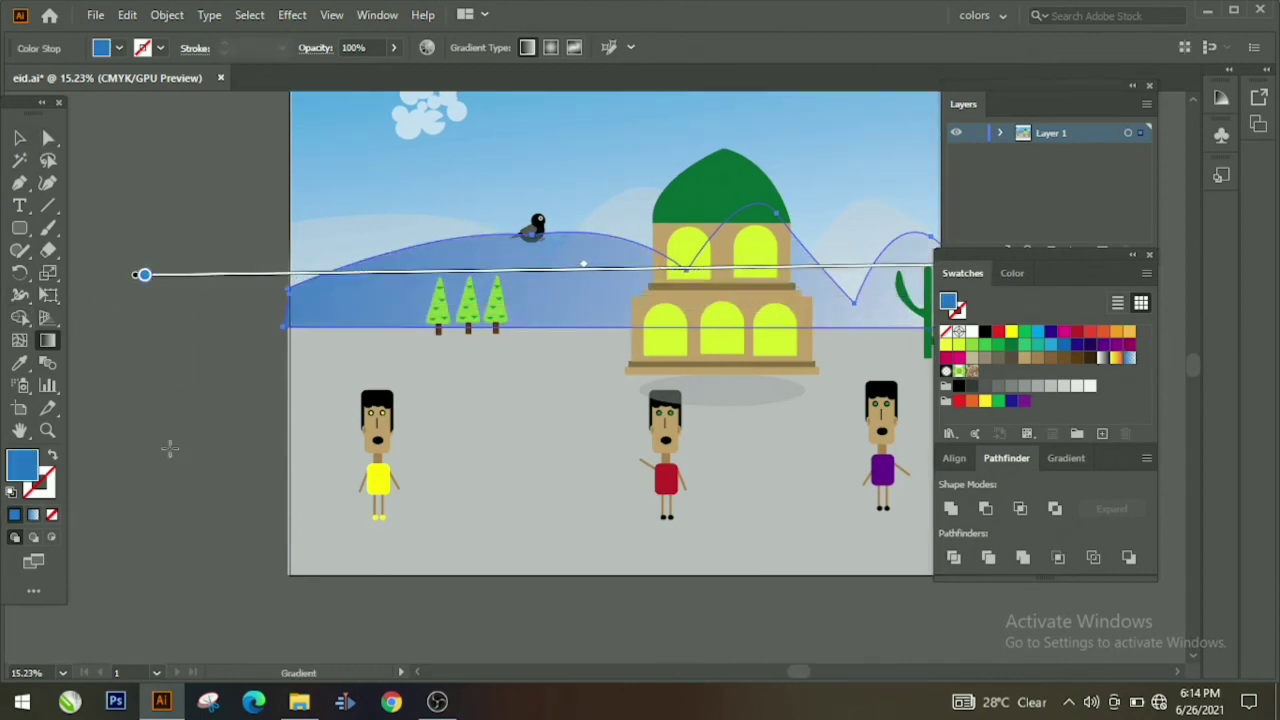
pyautogui.click(17, 145)
pyautogui.click(188, 398)
pyautogui.moveTo(199, 453); pyautogui.dragTo(97, 480)
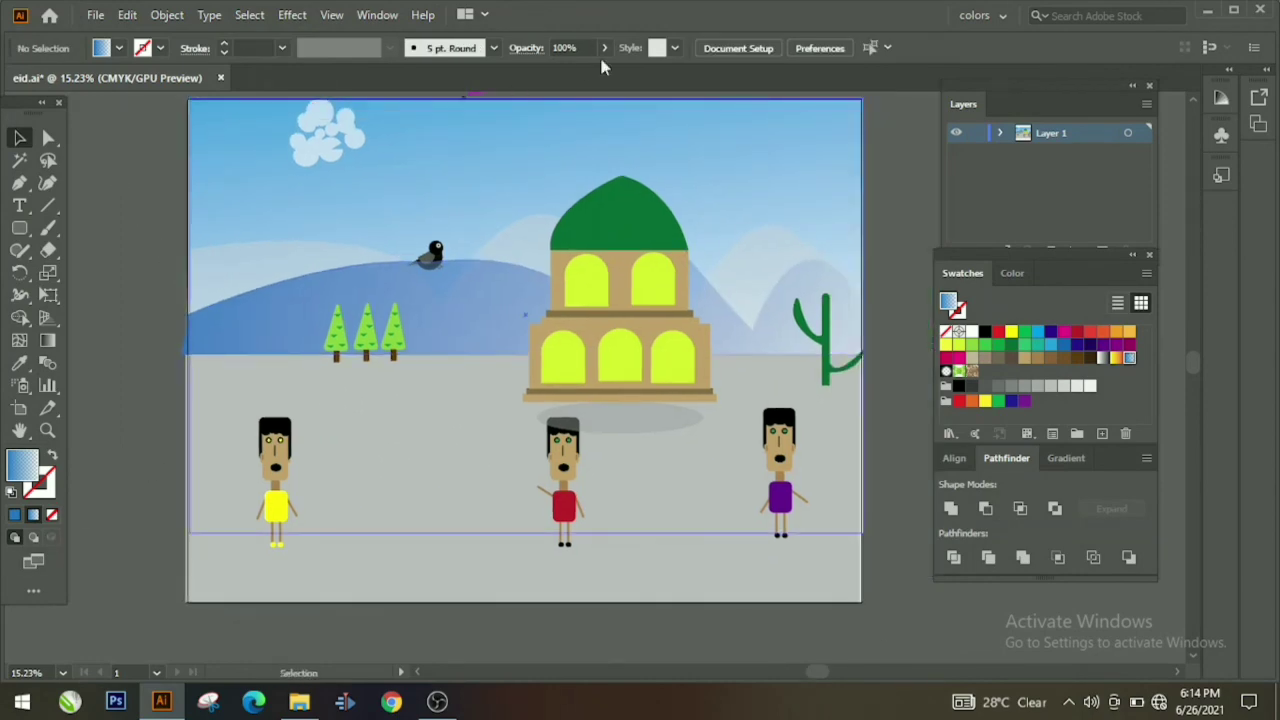